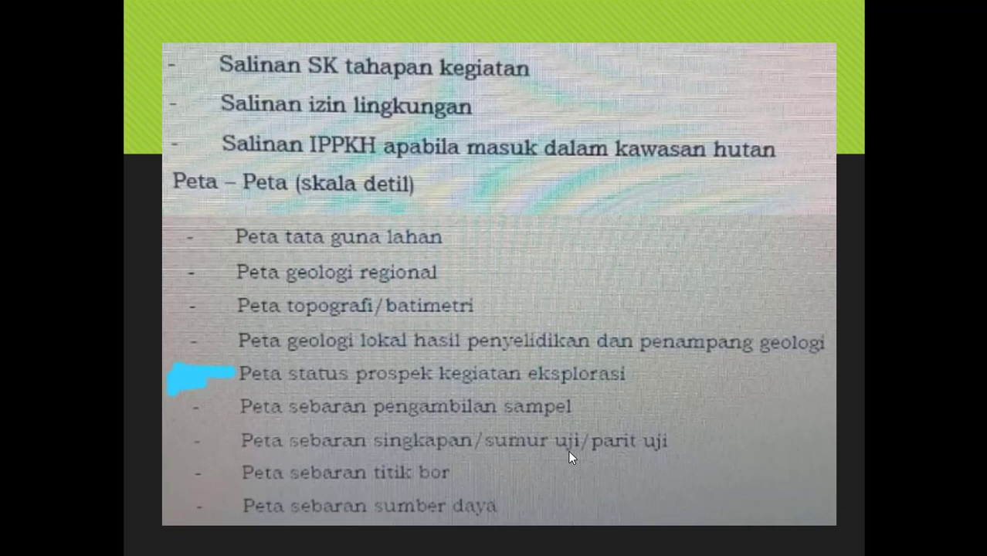
# - End the slide show, switch to File Explorer and open the 1P folder inside the WIUP student folder listed directly below the 00 folder
pyautogui.press('Escape')
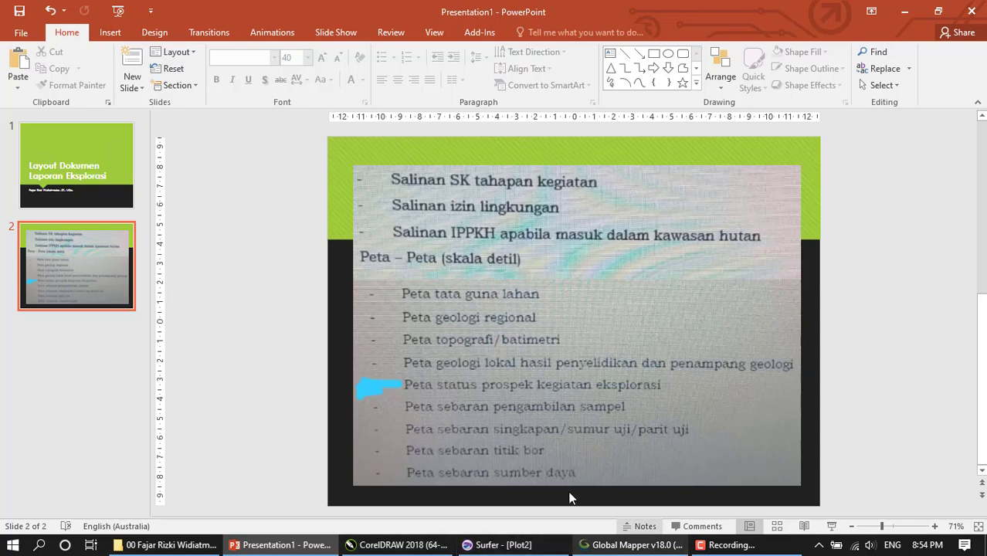
pyautogui.moveTo(639, 548)
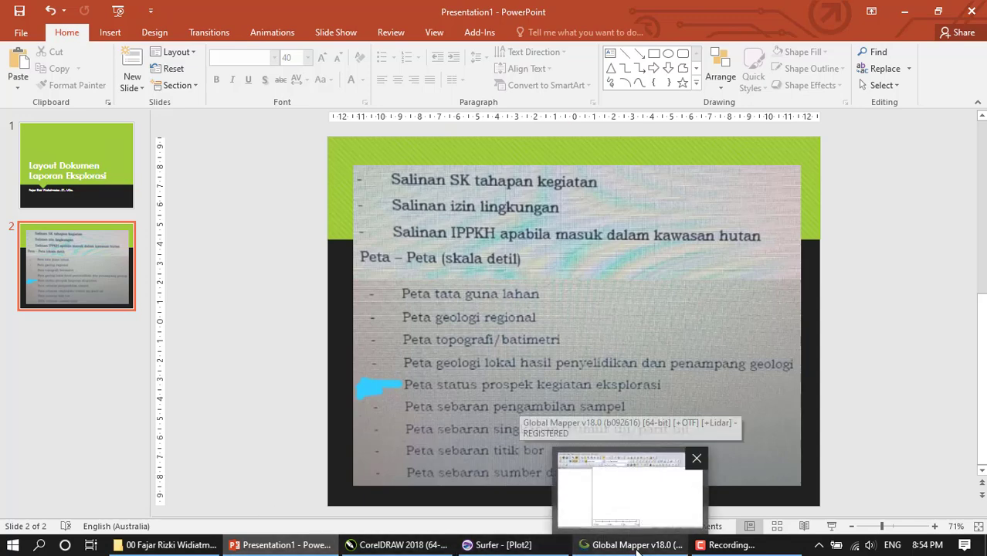
pyautogui.moveTo(515, 548)
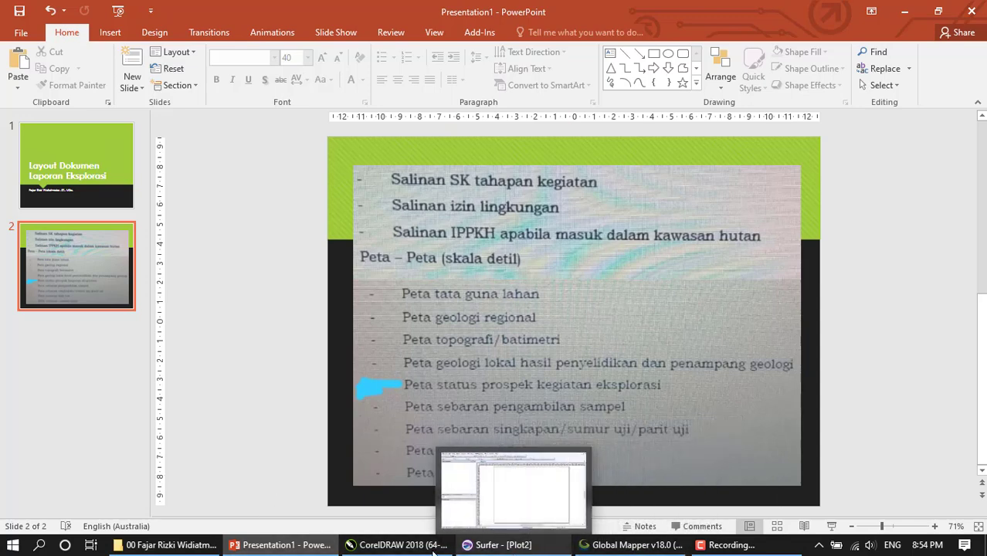
pyautogui.moveTo(423, 547)
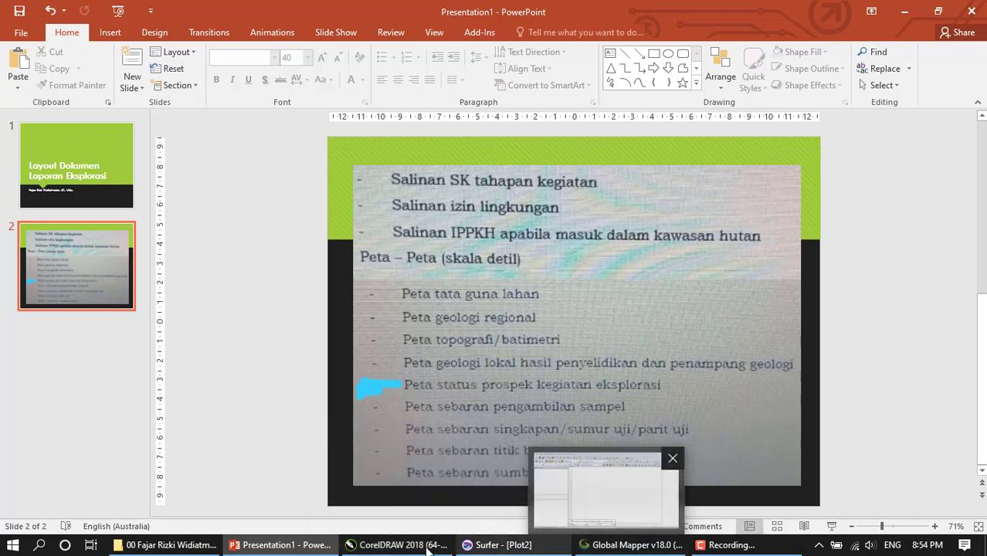
pyautogui.click(205, 544)
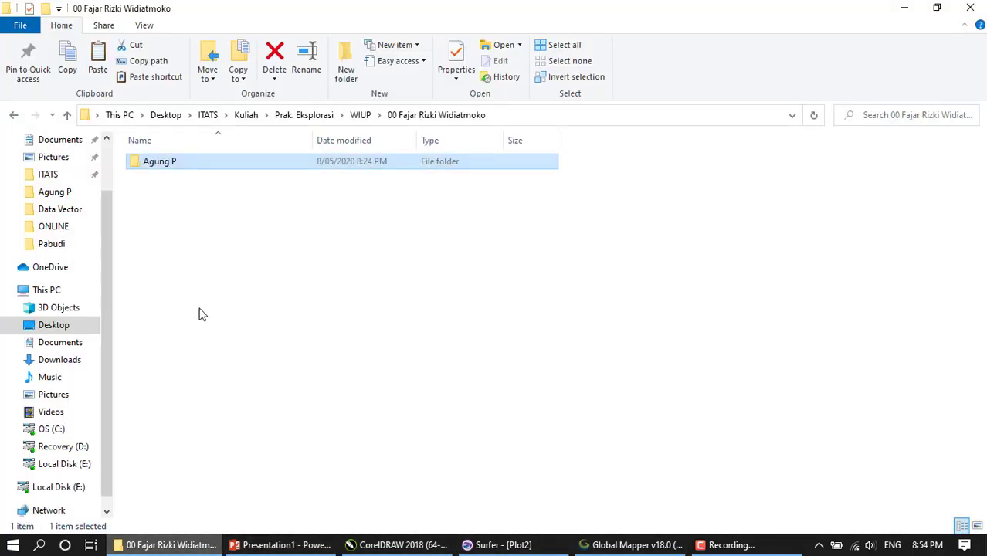
pyautogui.click(68, 116)
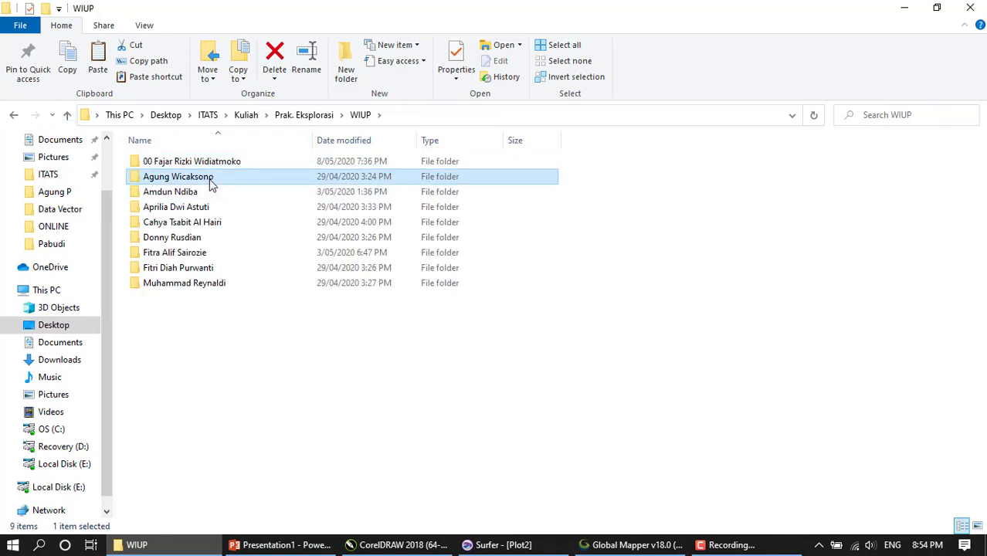
pyautogui.doubleClick(209, 181)
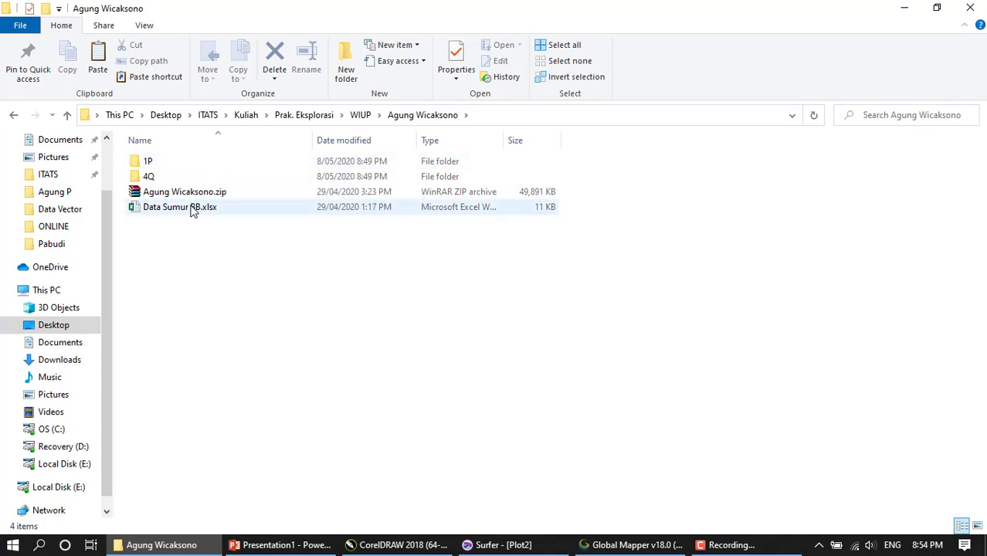
pyautogui.doubleClick(175, 168)
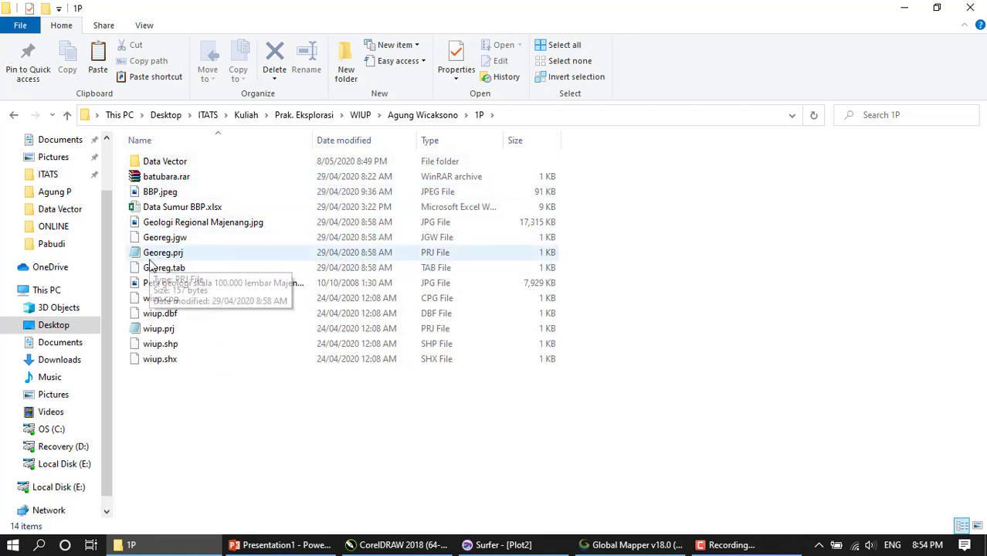
# - Open wiup.prj in Notepad and check its coordinate system, datum and unit definition
pyautogui.doubleClick(164, 333)
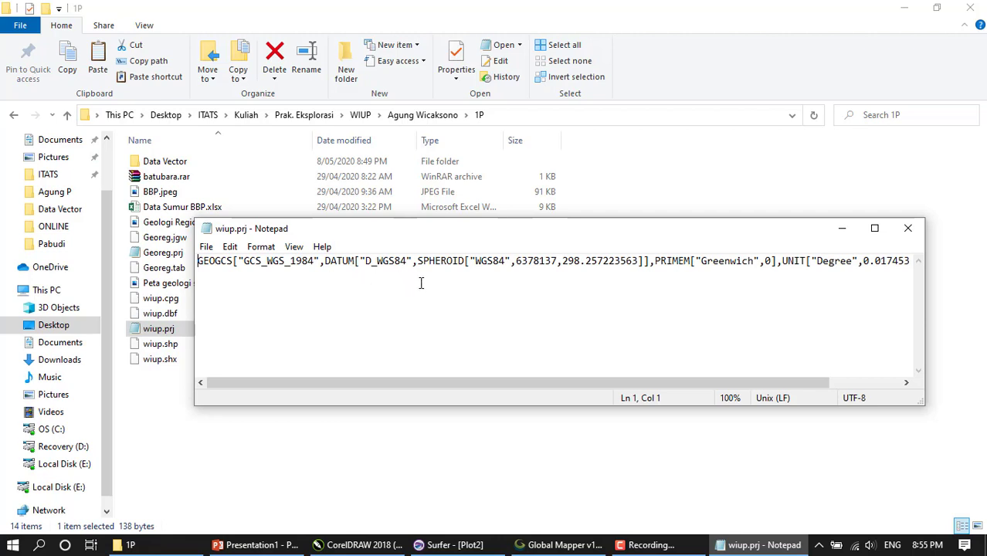
pyautogui.moveTo(482, 382); pyautogui.dragTo(539, 382)
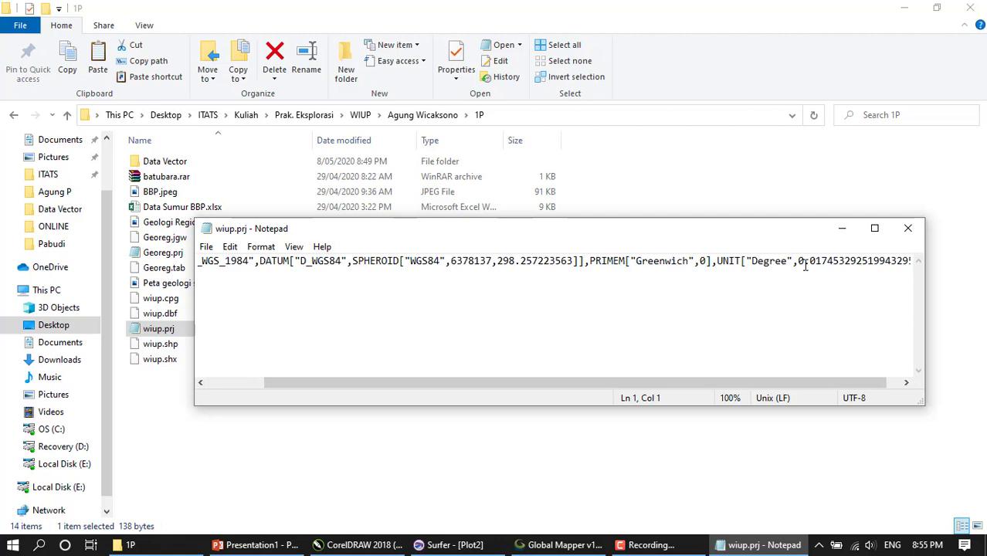
pyautogui.click(907, 230)
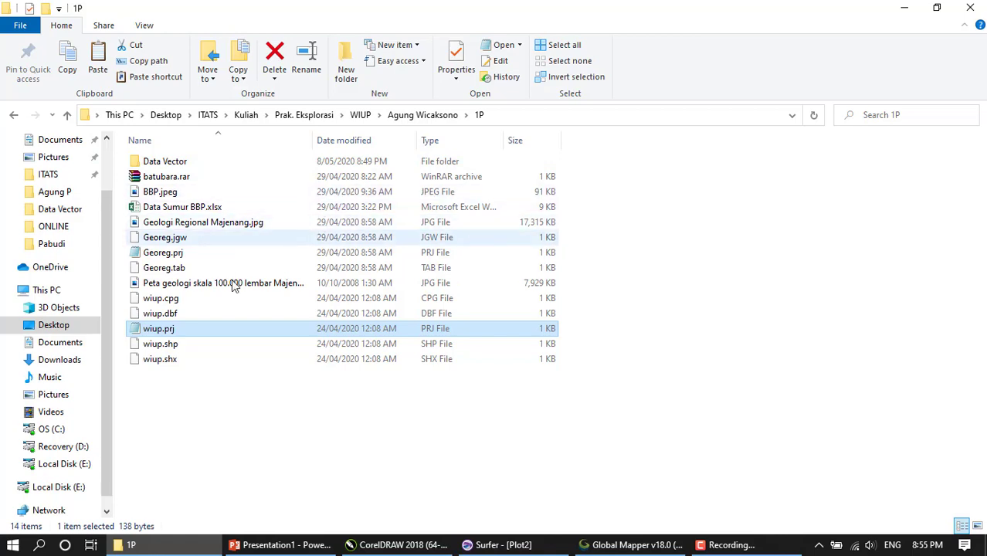
# - Open Georeg.prj in Notepad and check its datum and angular unit definition
pyautogui.doubleClick(186, 255)
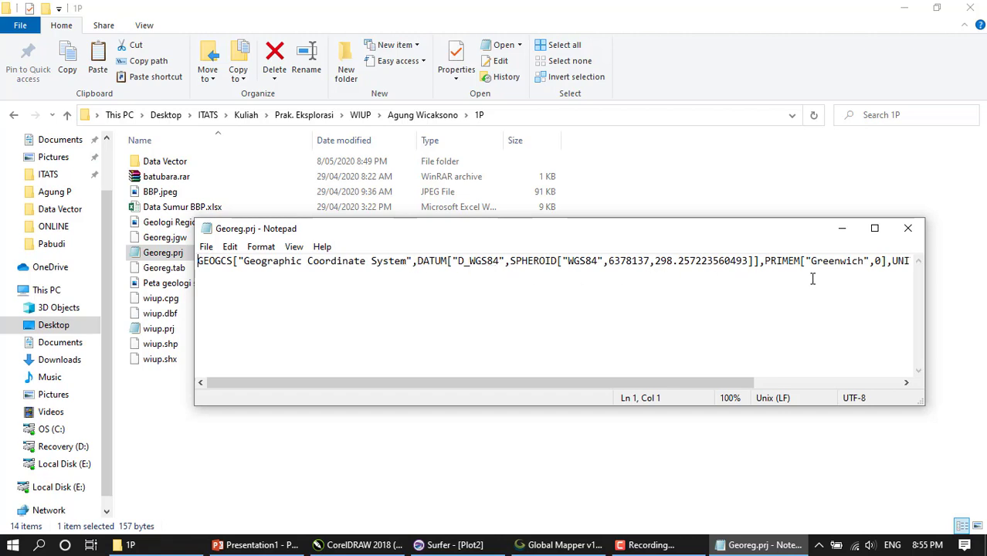
pyautogui.moveTo(716, 388); pyautogui.dragTo(826, 371)
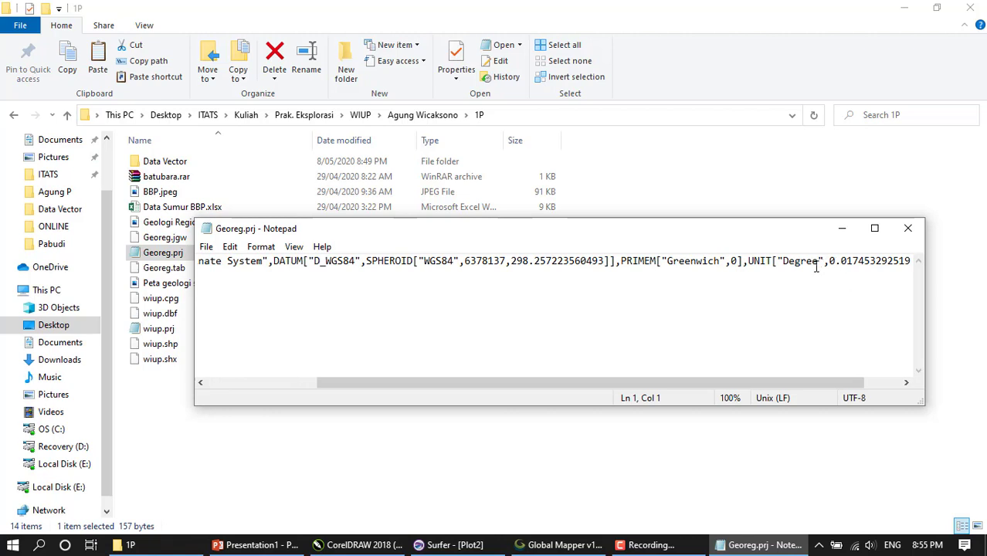
pyautogui.click(907, 228)
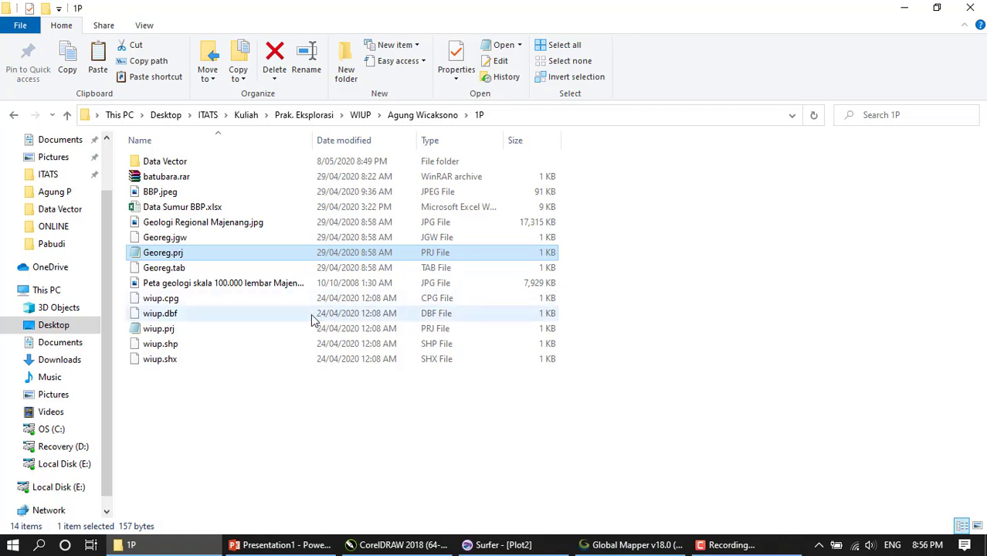
pyautogui.click(222, 401)
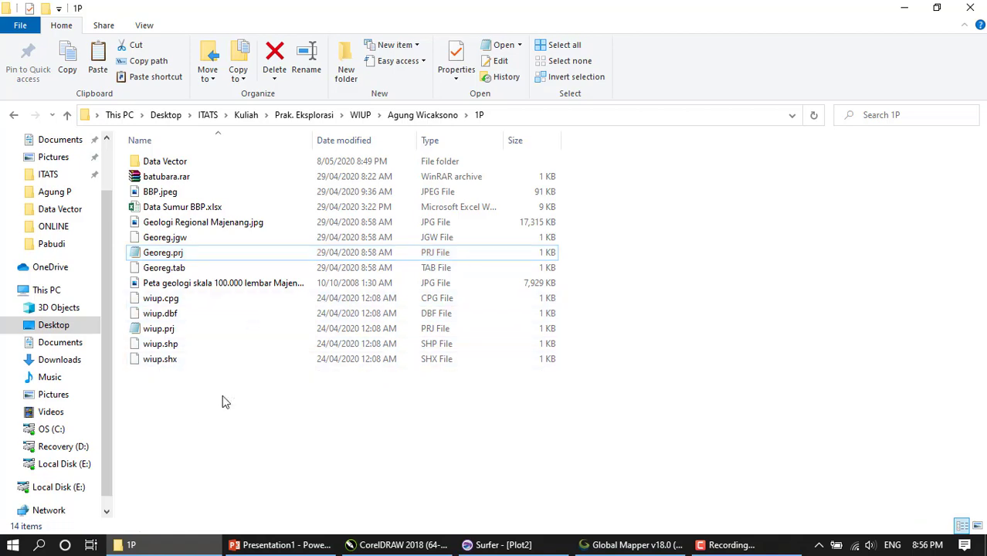
pyautogui.click(164, 346)
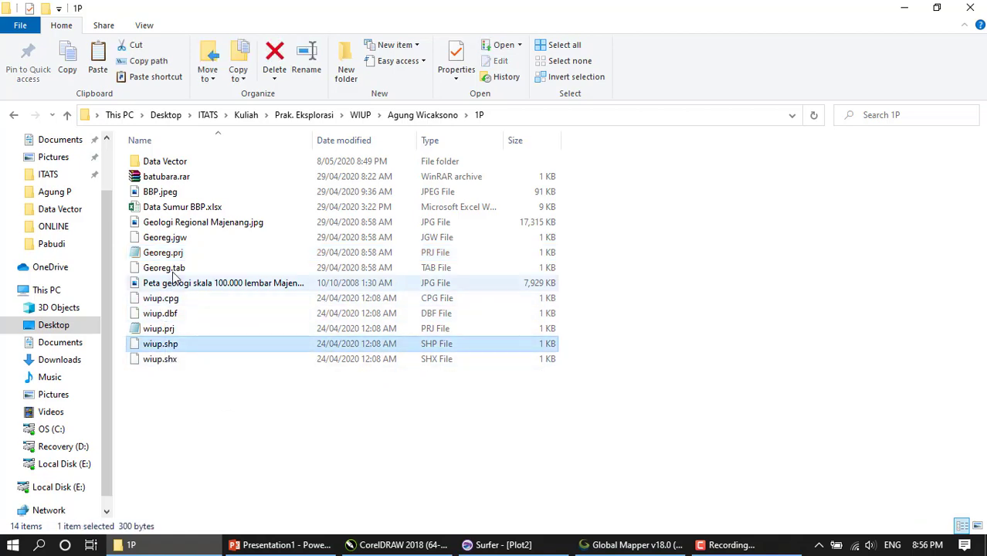
pyautogui.keyDown('ctrl'); pyautogui.click(164, 271); pyautogui.keyUp('ctrl')
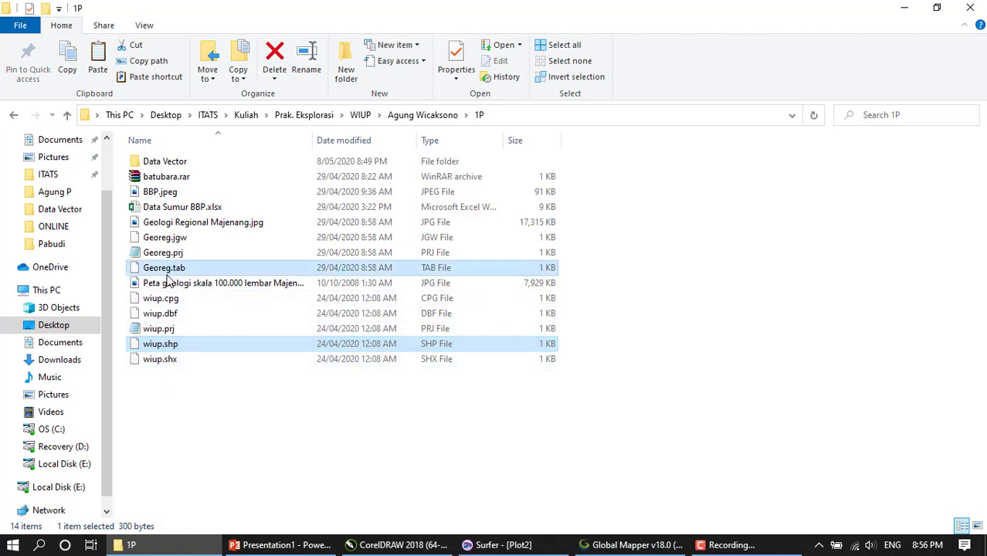
pyautogui.click(229, 408)
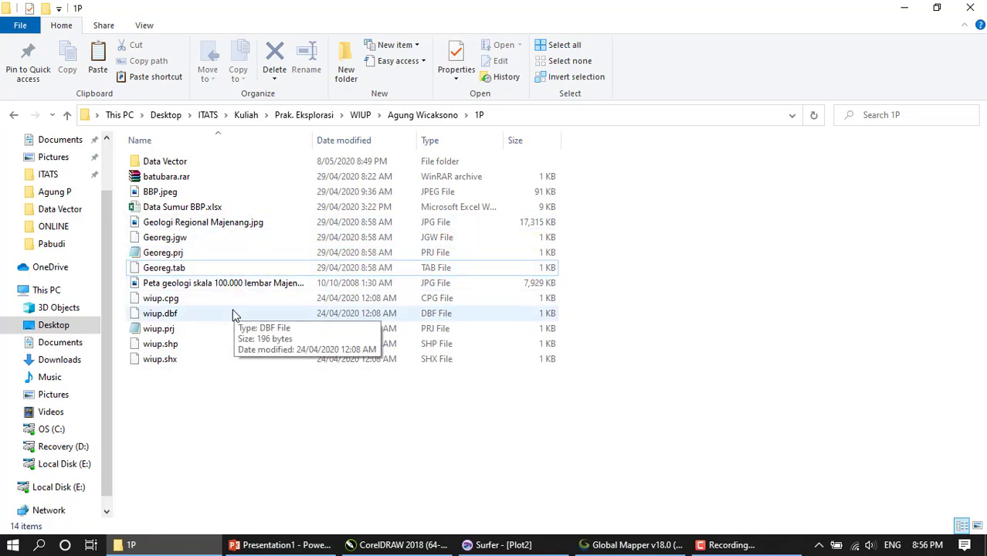
# - Load Geologi Regional Majenang.jpg and wiup.shp together into Global Mapper, choosing Manually Rectify Image for the JPG
pyautogui.click(182, 224)
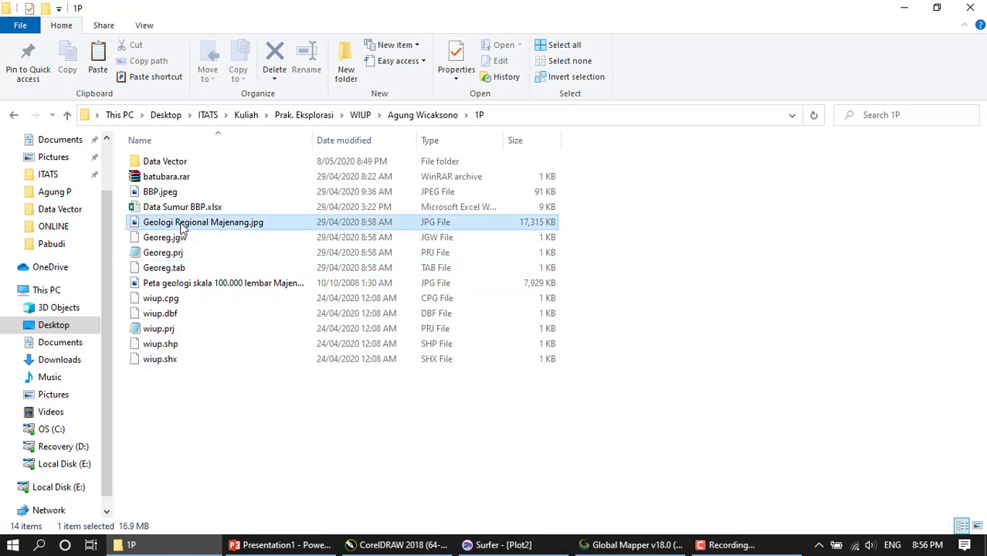
pyautogui.keyDown('ctrl'); pyautogui.click(164, 349); pyautogui.keyUp('ctrl')
pyautogui.moveTo(178, 225); pyautogui.dragTo(617, 448)
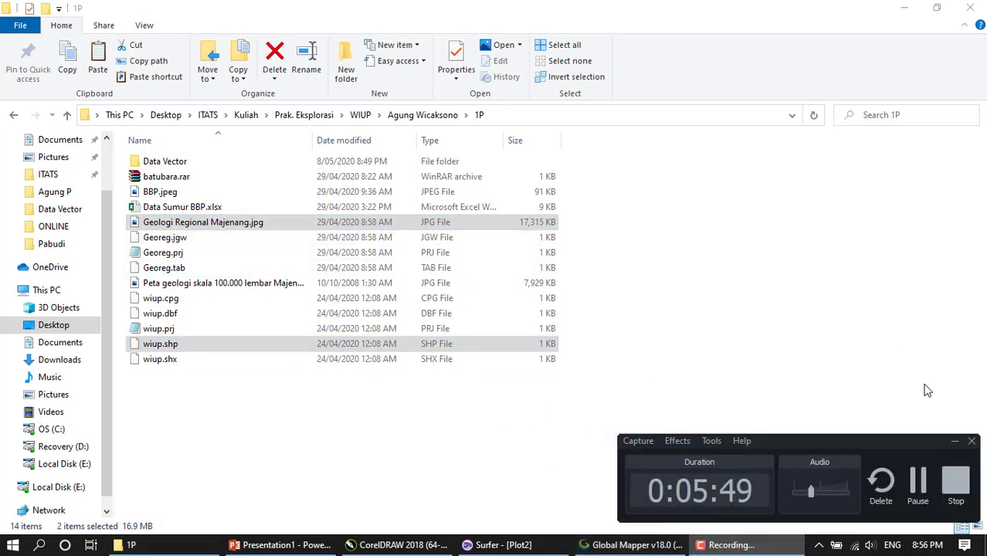
pyautogui.click(954, 447)
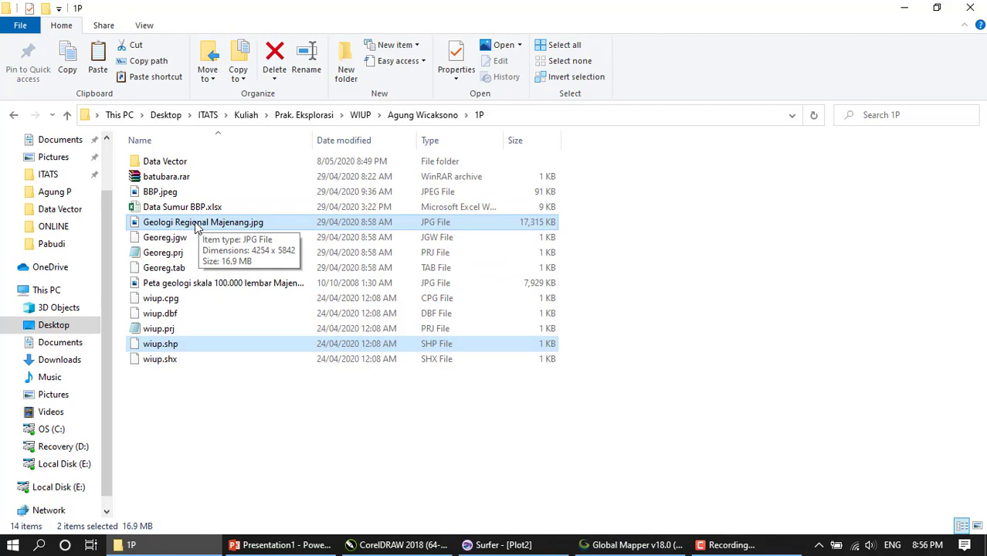
pyautogui.moveTo(197, 224); pyautogui.dragTo(487, 323)
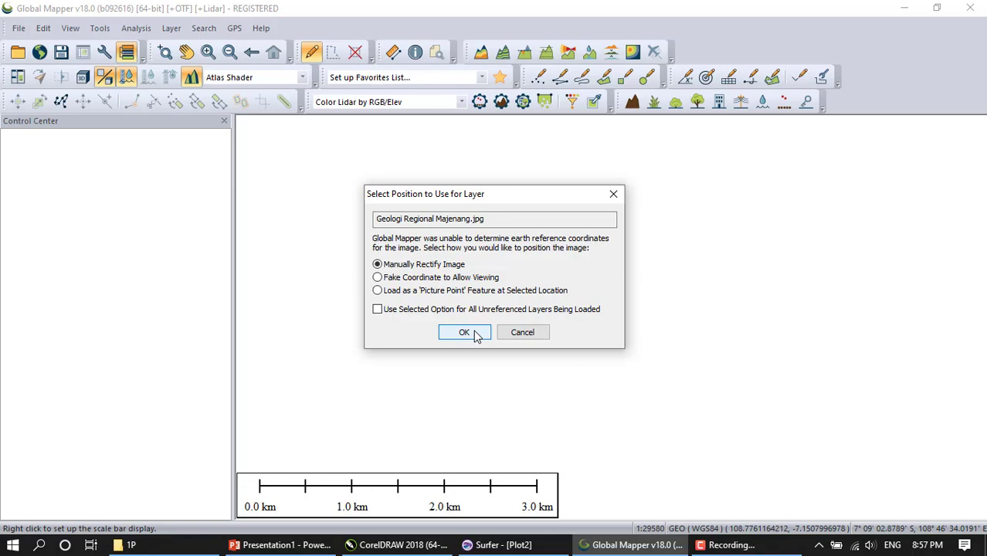
pyautogui.click(474, 332)
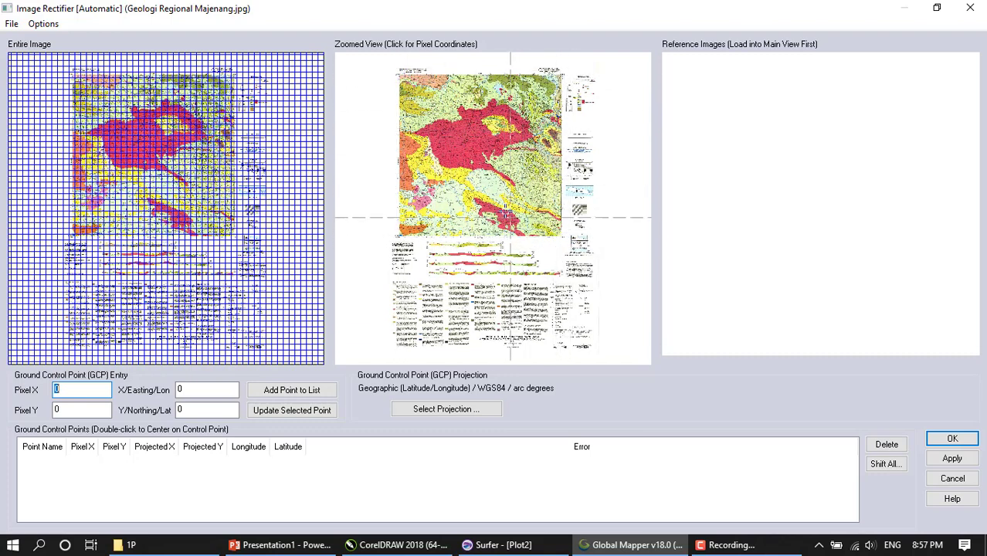
# - Add a ground control point at the geological map frame's northwest corner with longitude 108.5 and latitude -7
pyautogui.click(68, 72)
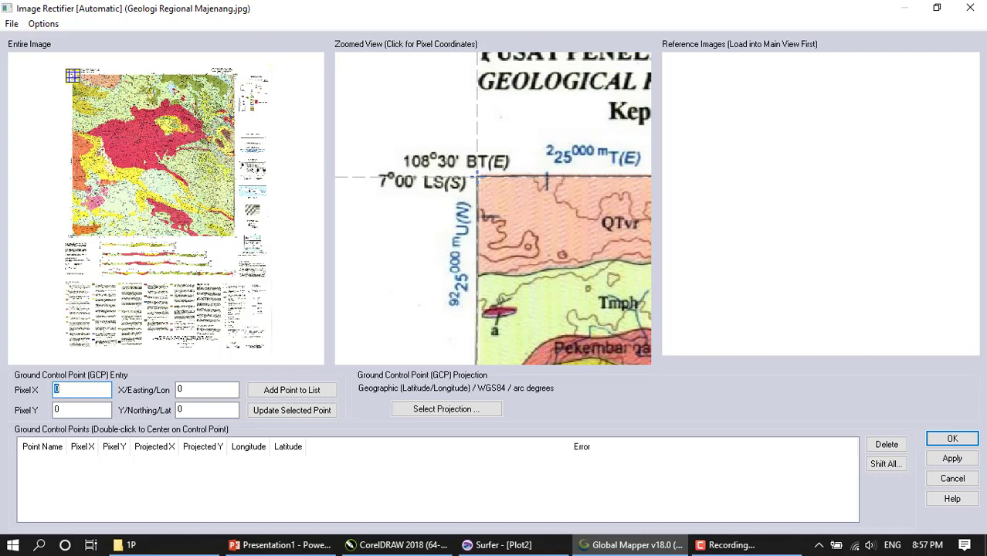
pyautogui.click(476, 177)
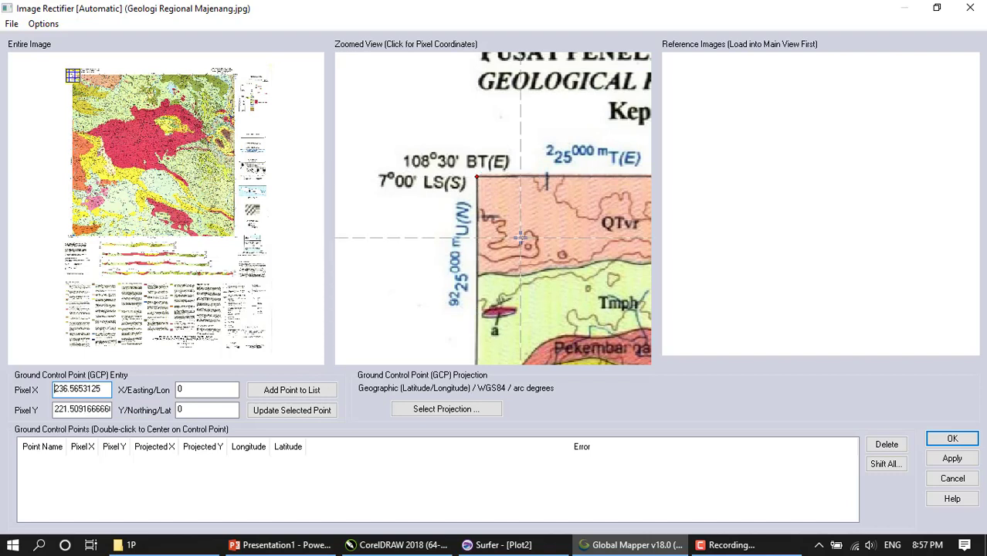
pyautogui.click(182, 392)
pyautogui.doubleClick(180, 390)
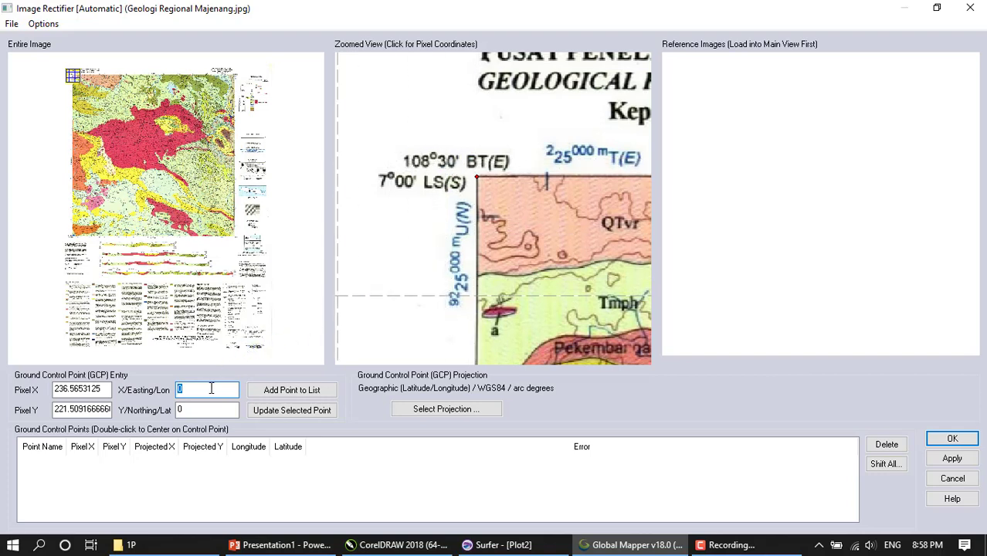
pyautogui.write('108.5')
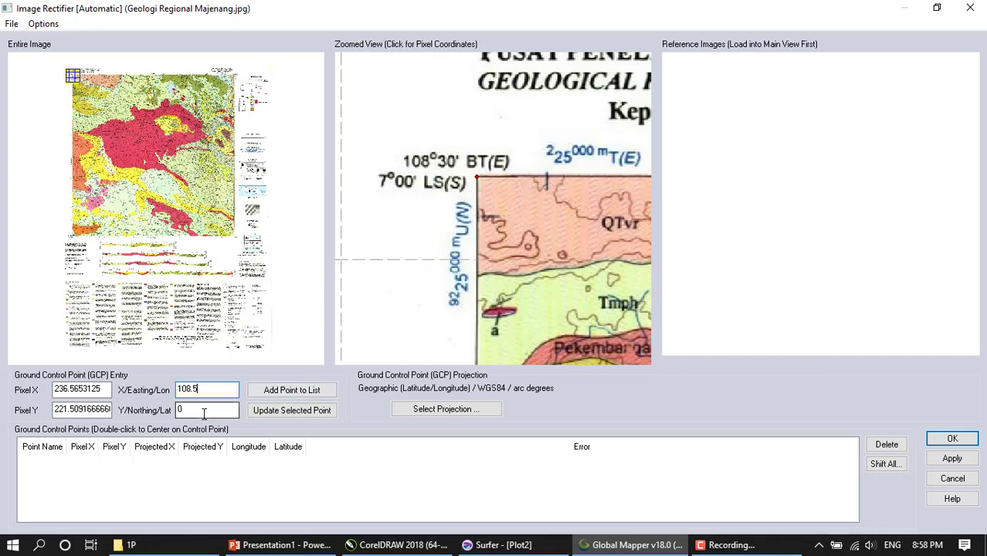
pyautogui.click(180, 409)
pyautogui.moveTo(180, 409); pyautogui.dragTo(170, 408)
pyautogui.write('-7')
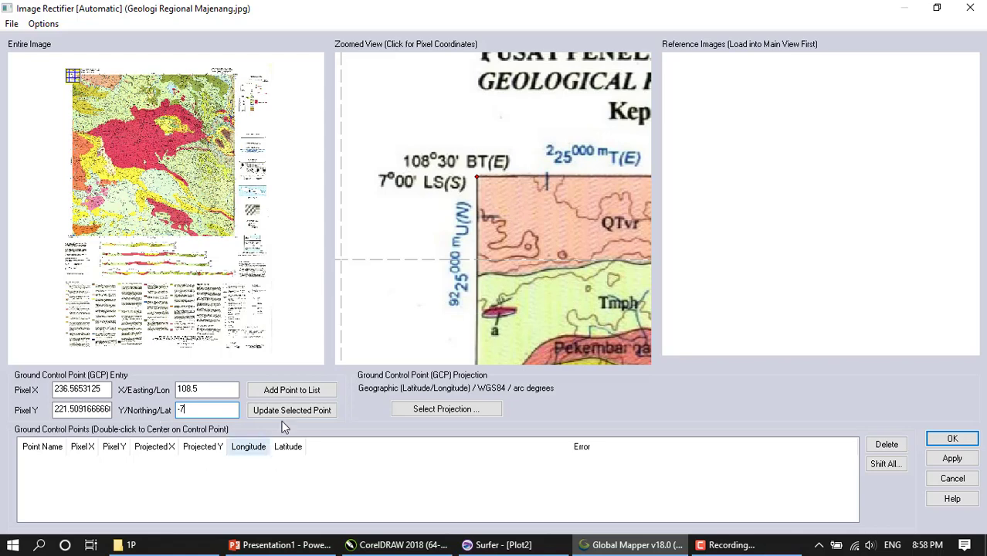
pyautogui.click(300, 394)
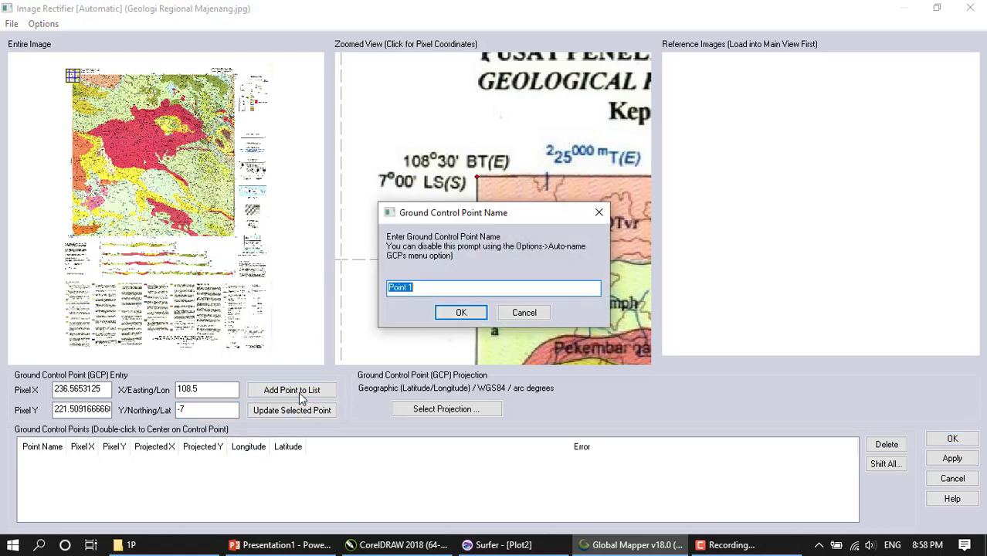
pyautogui.click(461, 313)
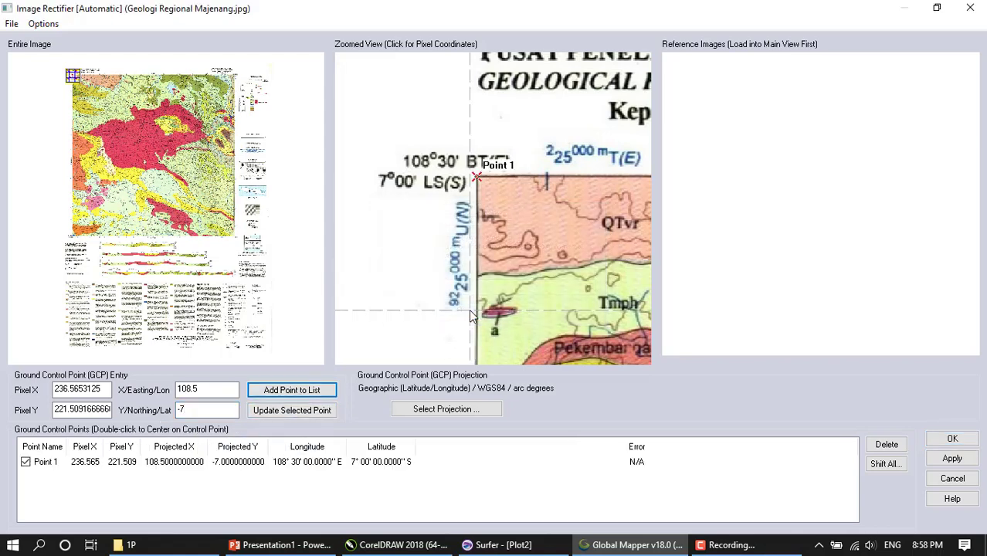
# - Add a ground control point at the geological map frame's southeast corner with longitude 109 and latitude -7.5, and finish the rectification
pyautogui.click(232, 241)
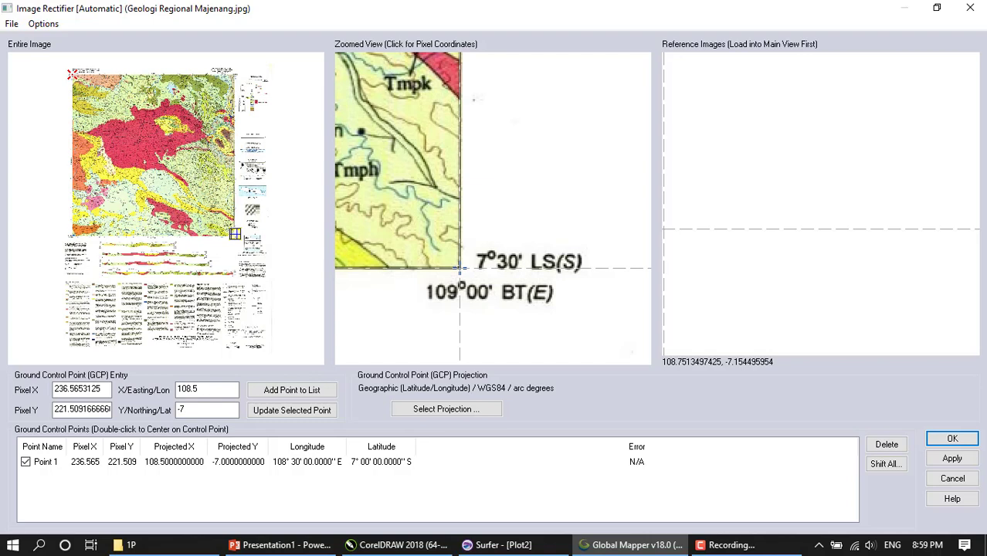
pyautogui.click(460, 269)
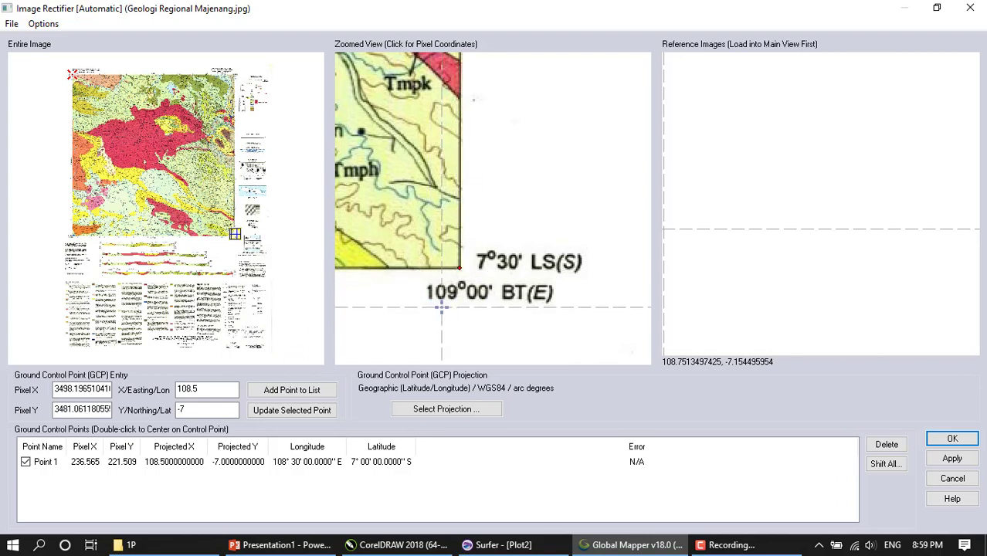
pyautogui.doubleClick(193, 389)
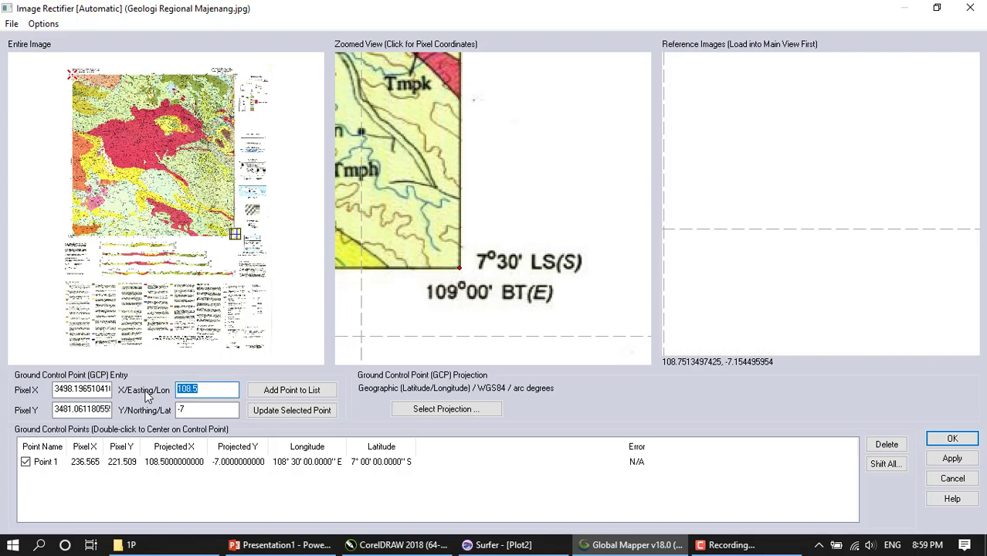
pyautogui.write('108')
pyautogui.press('BackSpace')
pyautogui.write('9')
pyautogui.moveTo(177, 411); pyautogui.dragTo(253, 403)
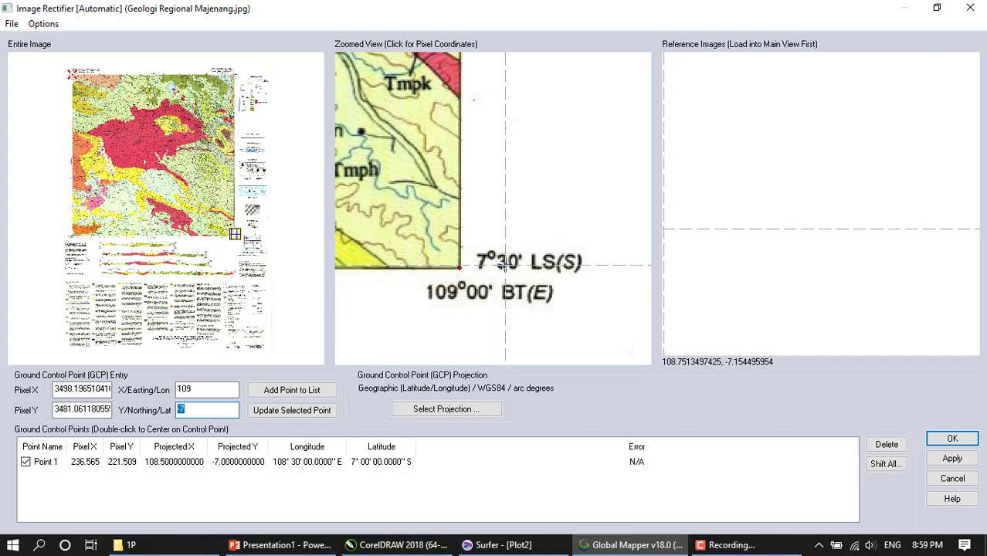
pyautogui.click(221, 404)
pyautogui.write('.5')
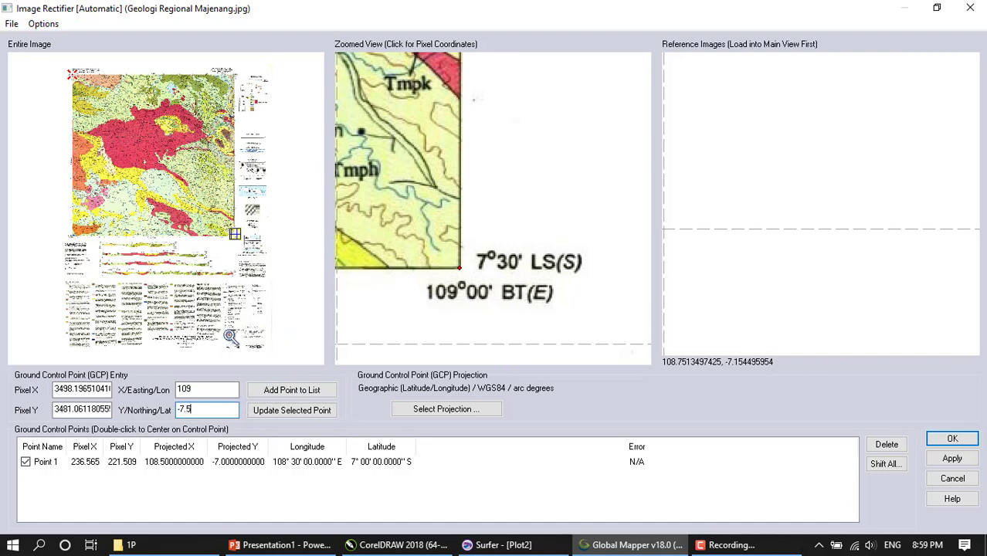
pyautogui.click(309, 397)
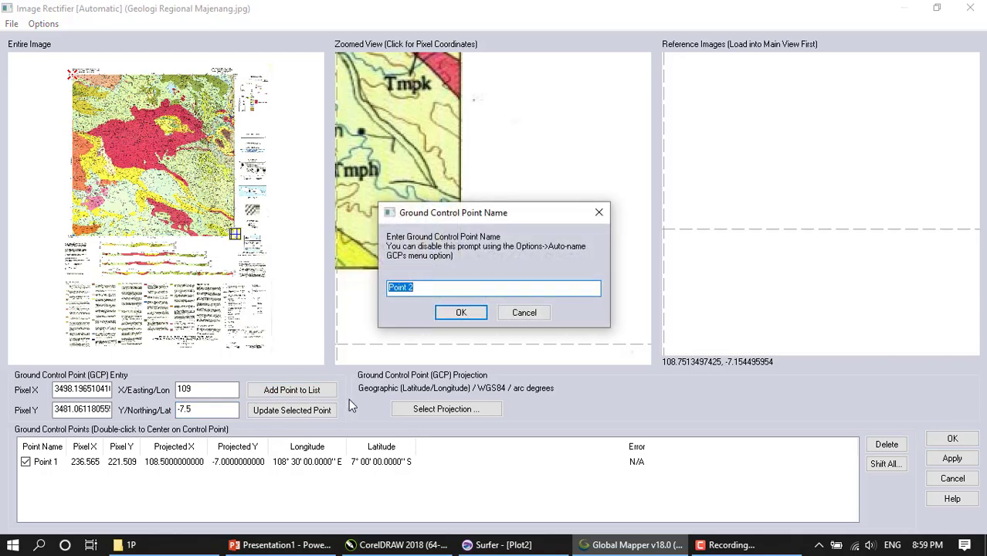
pyautogui.click(461, 313)
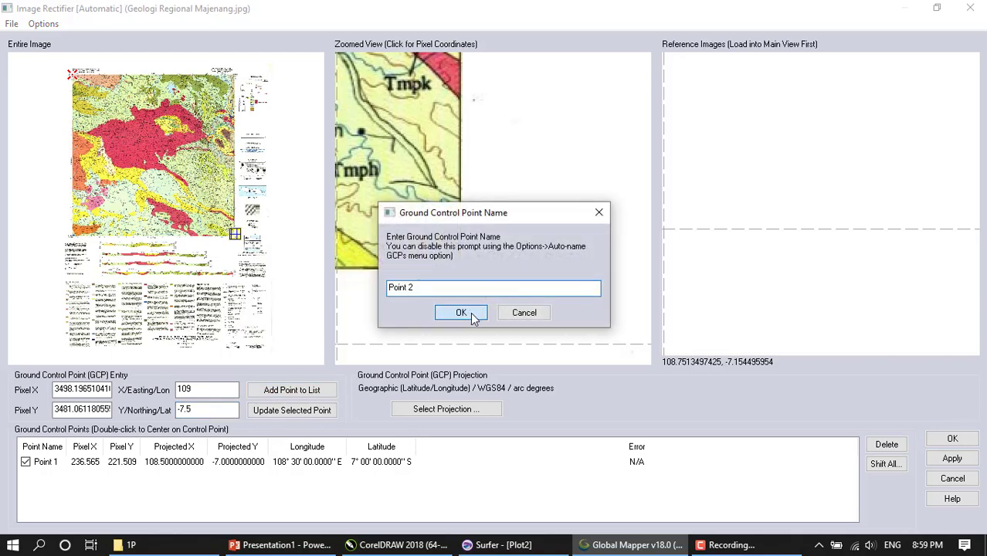
pyautogui.click(952, 439)
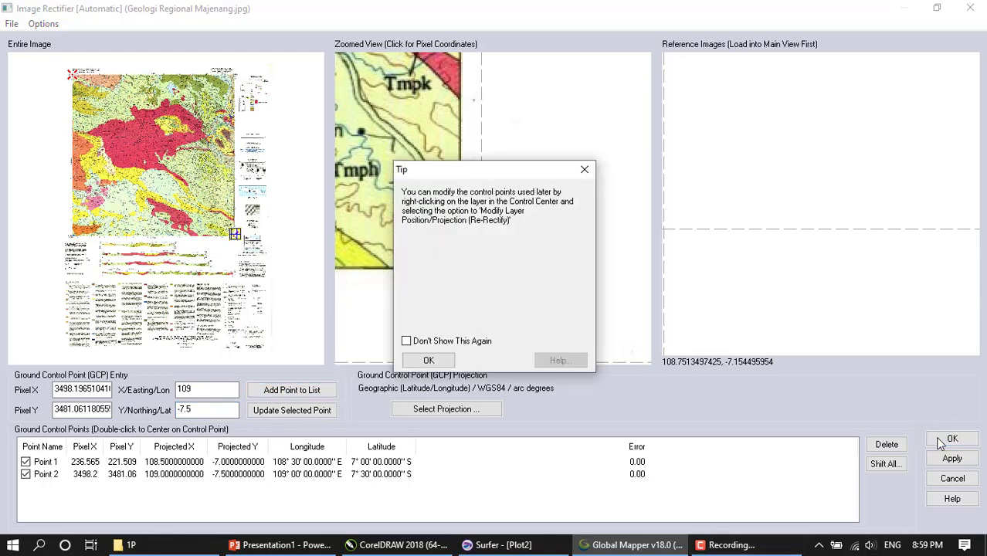
pyautogui.click(444, 362)
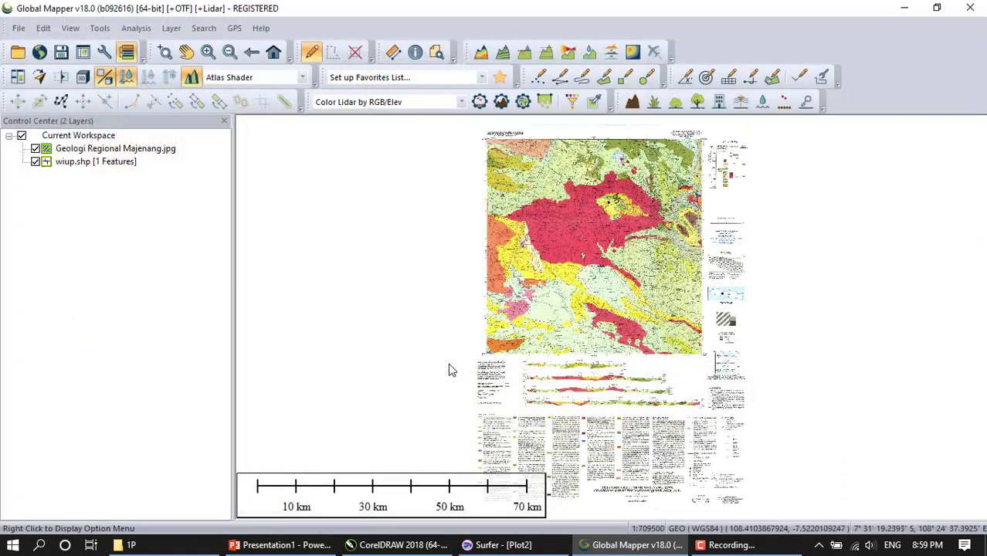
# - Zoom to the wiup.shp layer and examine where its boundary falls on the rectified geology map
pyautogui.rightClick(64, 164)
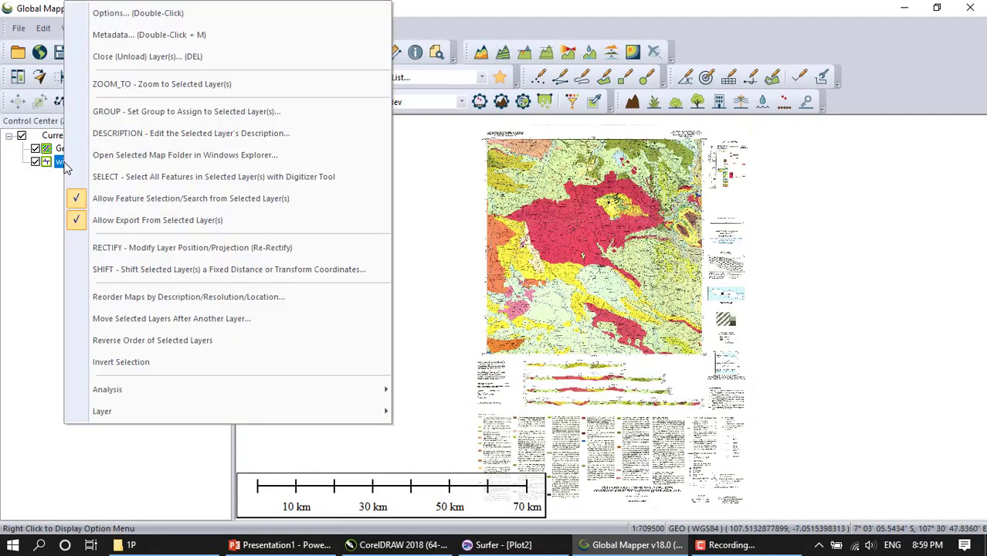
pyautogui.click(143, 83)
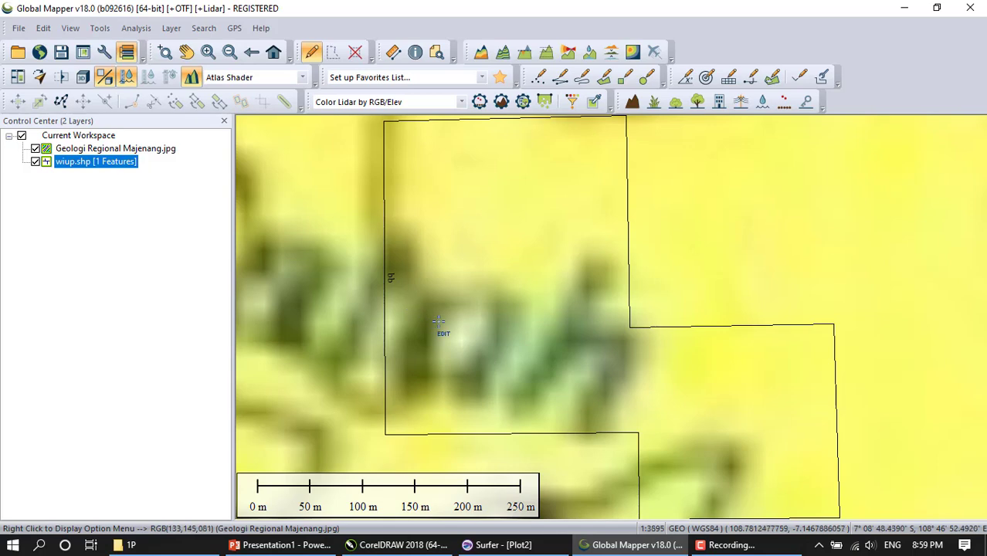
pyautogui.scroll(-3, 438, 322)
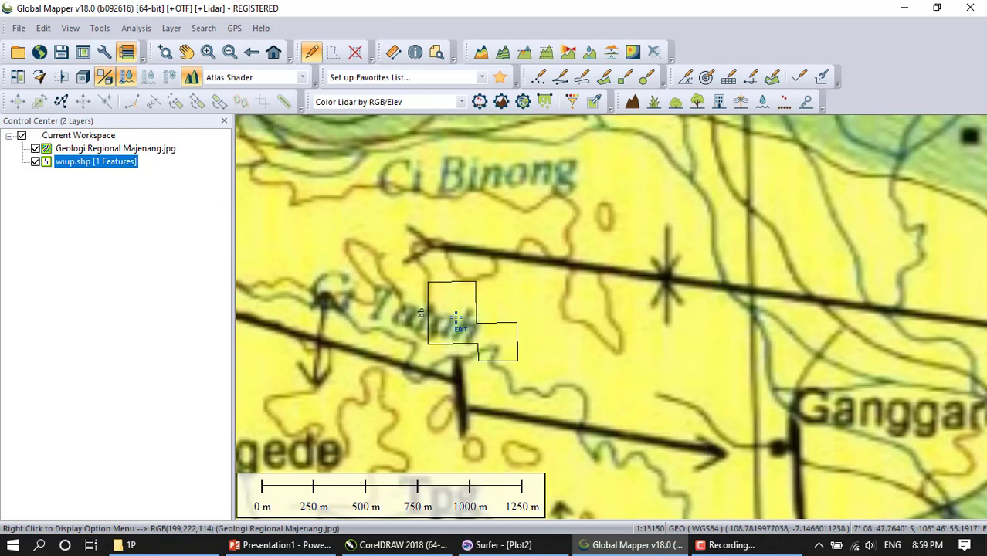
pyautogui.scroll(2, 444, 317)
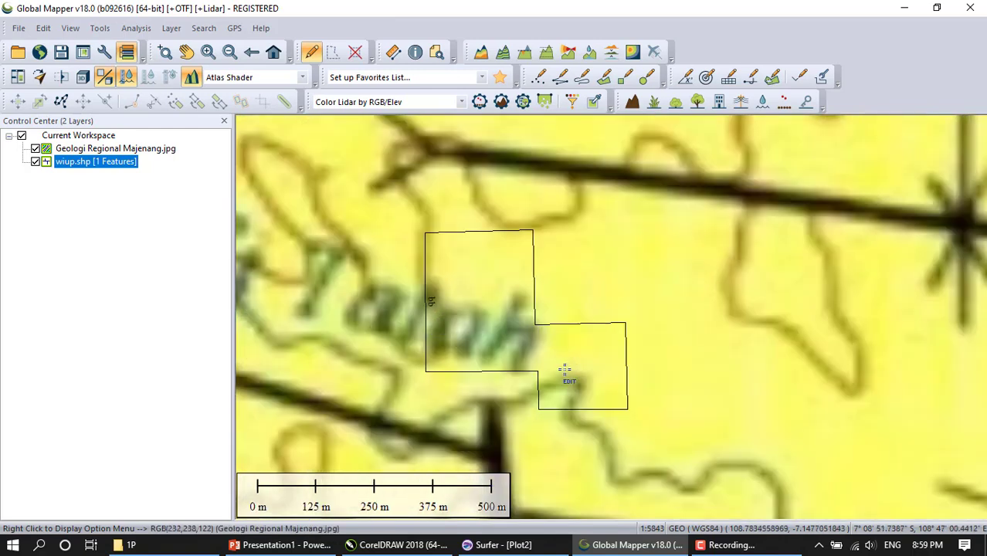
pyautogui.scroll(1, 566, 371)
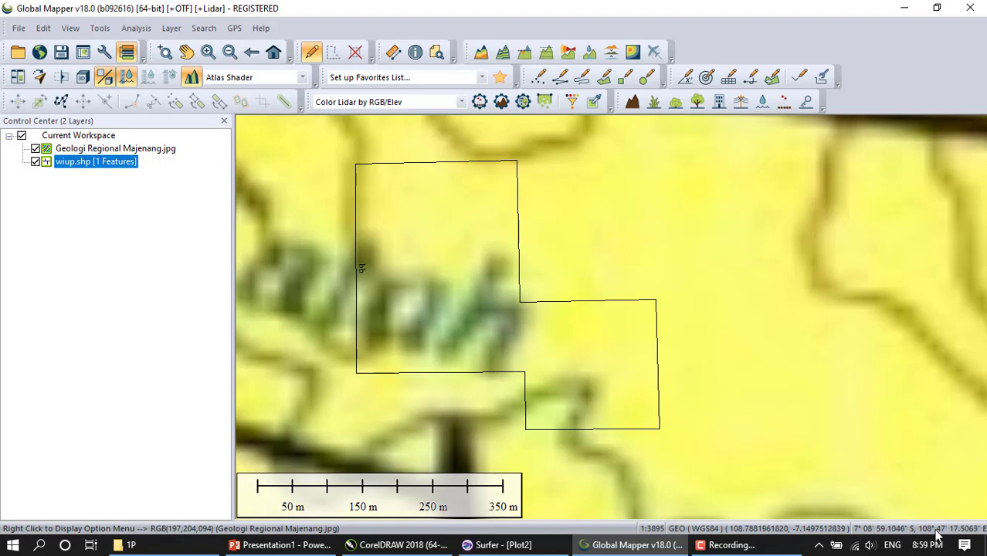
pyautogui.scroll(-1, 630, 346)
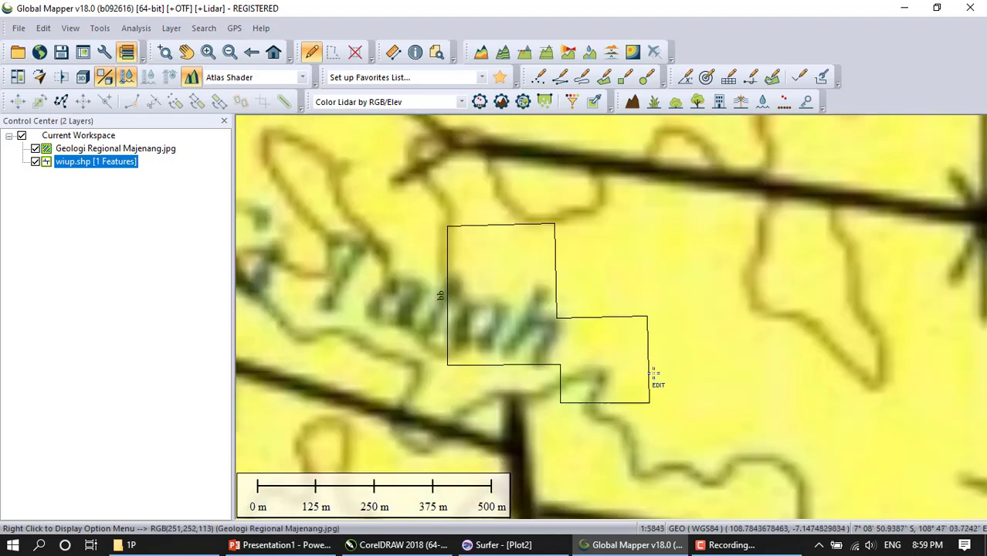
pyautogui.moveTo(655, 374); pyautogui.dragTo(507, 349)
pyautogui.scroll(-1, 581, 359)
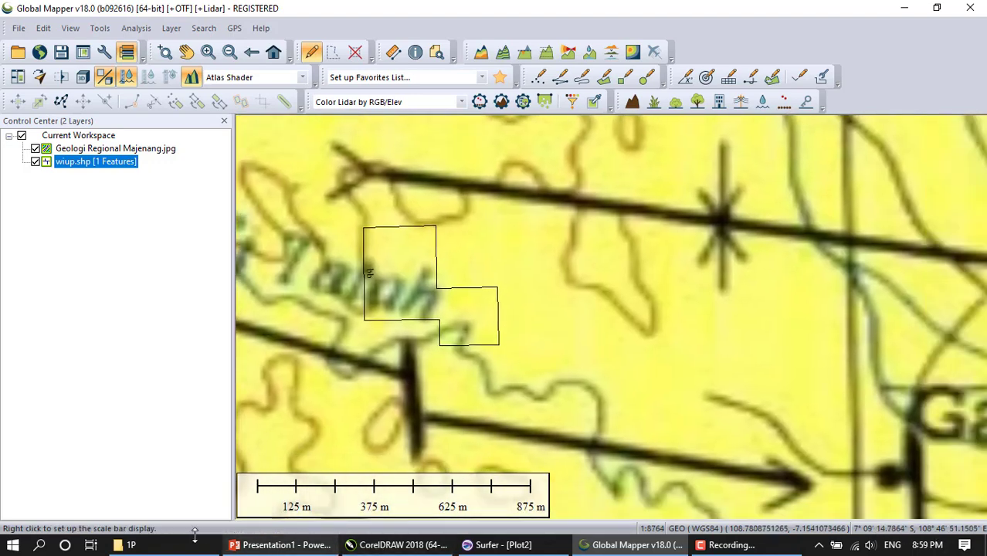
# - Load bb q.shp from the 4Q folder into Global Mapper over the geology map, beside the wiup.shp boundary
pyautogui.click(158, 547)
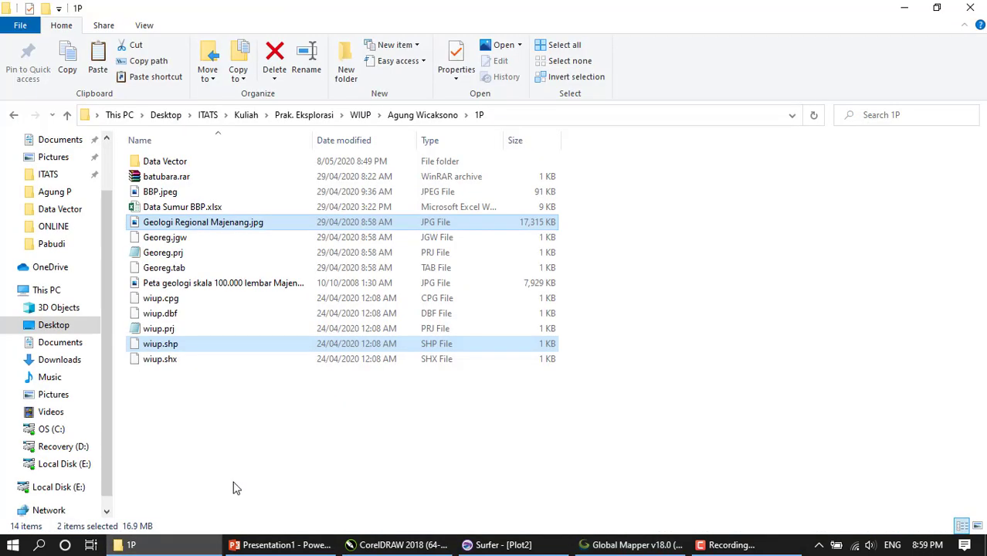
pyautogui.click(67, 116)
pyautogui.doubleClick(170, 176)
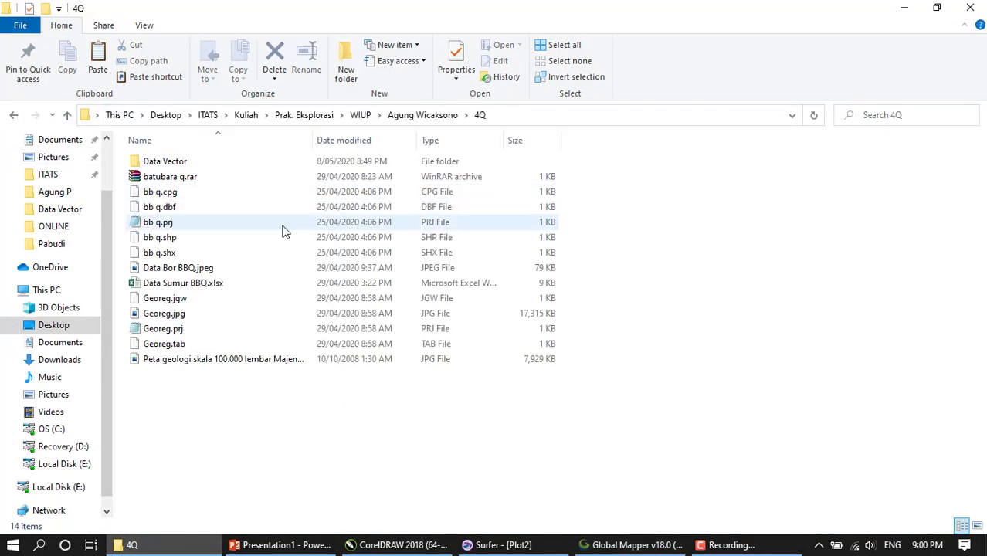
pyautogui.moveTo(162, 288)
pyautogui.mouseDown()
pyautogui.moveTo(193, 282)
pyautogui.moveTo(166, 287)
pyautogui.mouseUp()
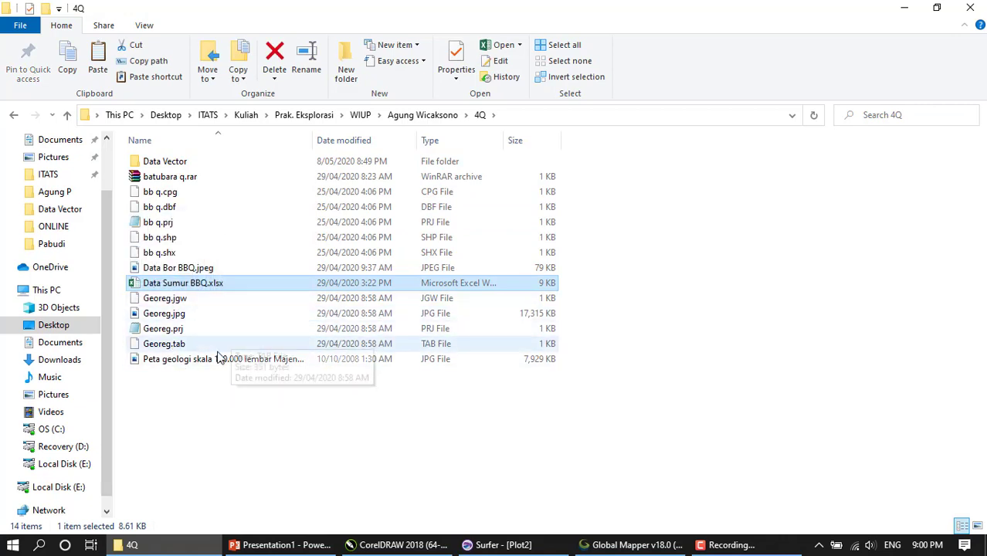
pyautogui.click(165, 239)
pyautogui.moveTo(241, 284); pyautogui.dragTo(543, 381)
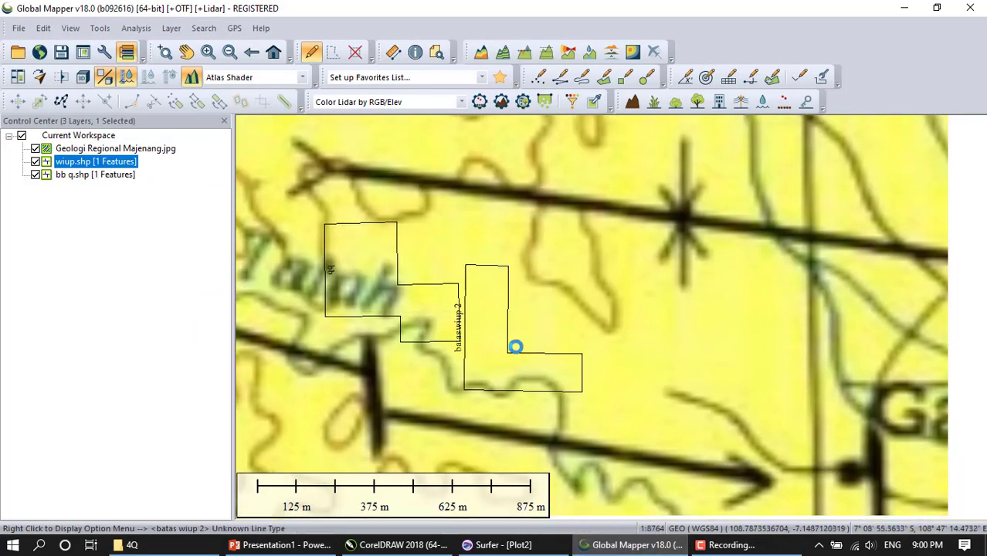
pyautogui.scroll(1, 494, 348)
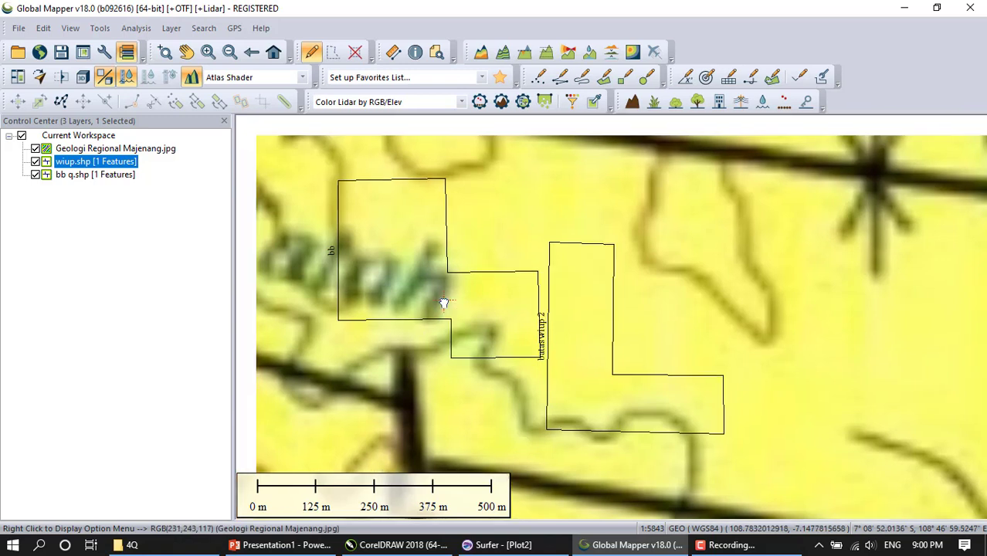
pyautogui.moveTo(456, 293); pyautogui.dragTo(458, 298)
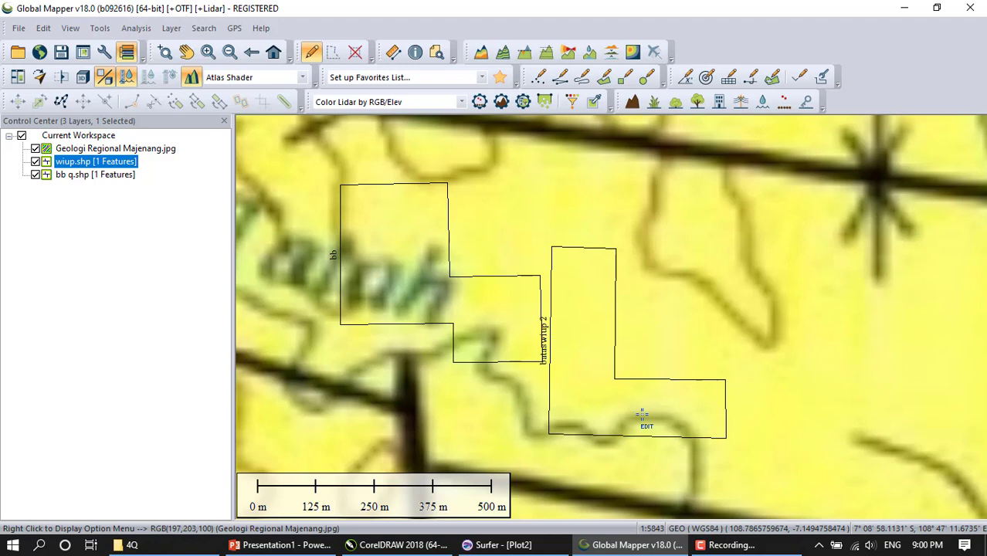
# - Hide the wiup.shp and bb q.shp layers and start a raster export of the geology map in JPG format
pyautogui.click(35, 162)
pyautogui.click(35, 175)
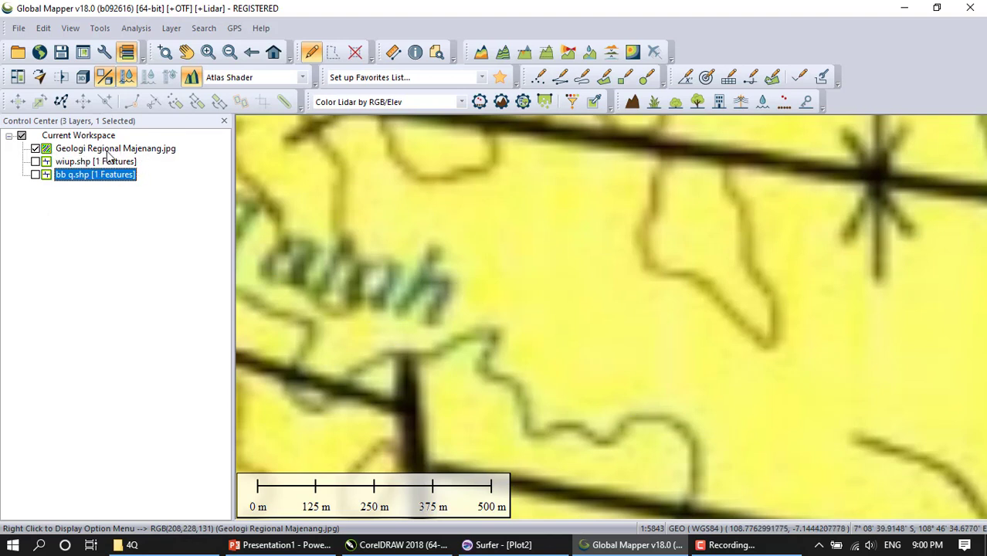
pyautogui.click(19, 28)
pyautogui.moveTo(103, 385)
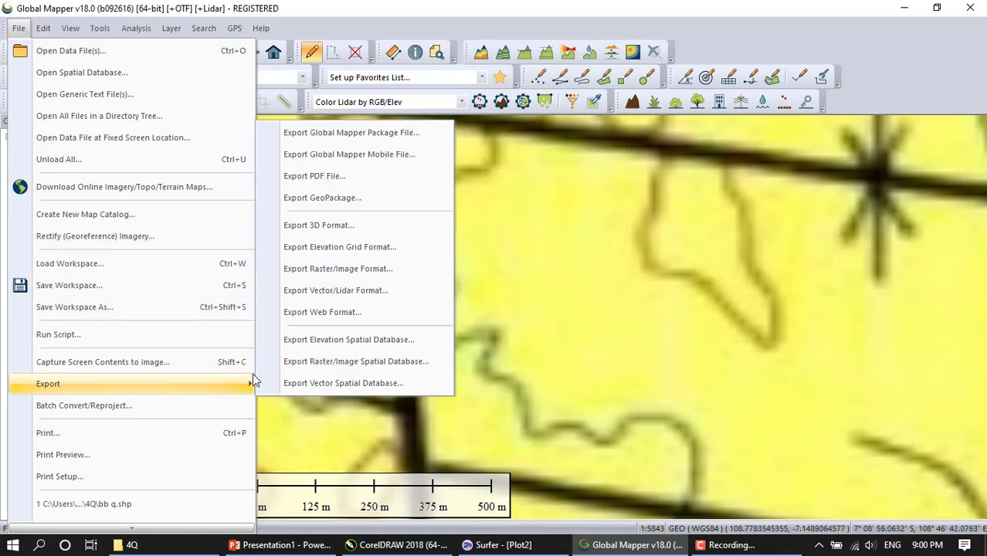
pyautogui.click(395, 278)
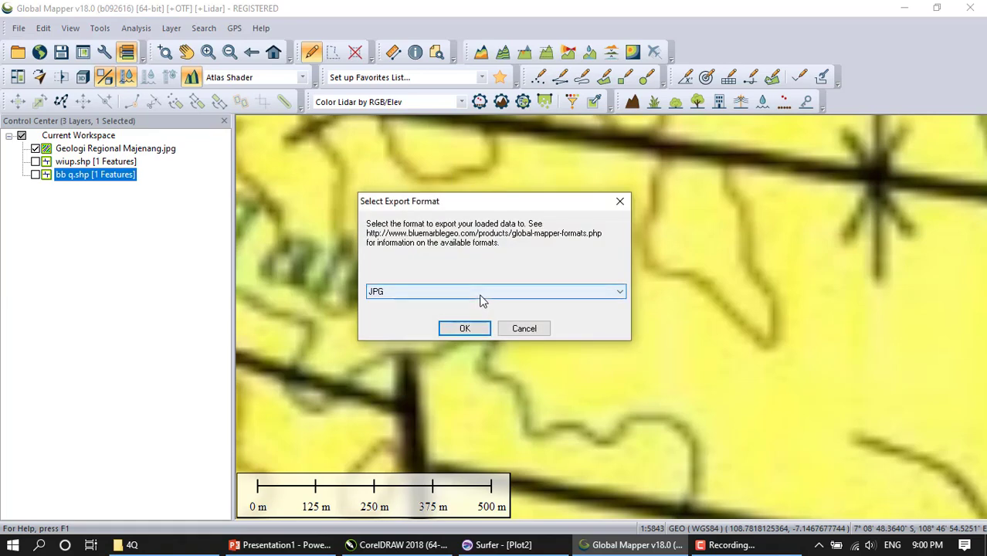
pyautogui.click(466, 328)
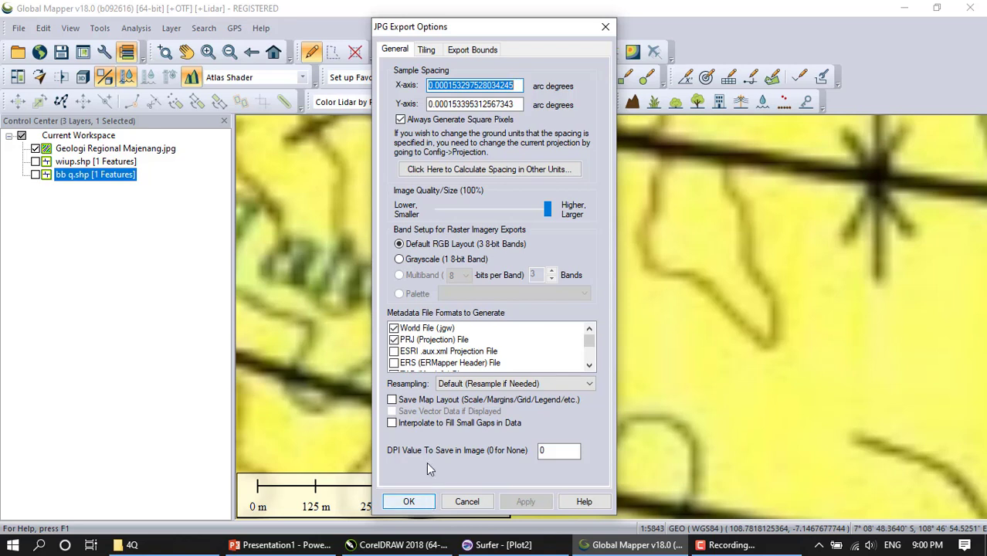
# - Check the metadata files to generate and accept the JPG export options with World File, PRJ and TAB enabled
pyautogui.scroll(-2, 443, 363)
pyautogui.scroll(1, 442, 369)
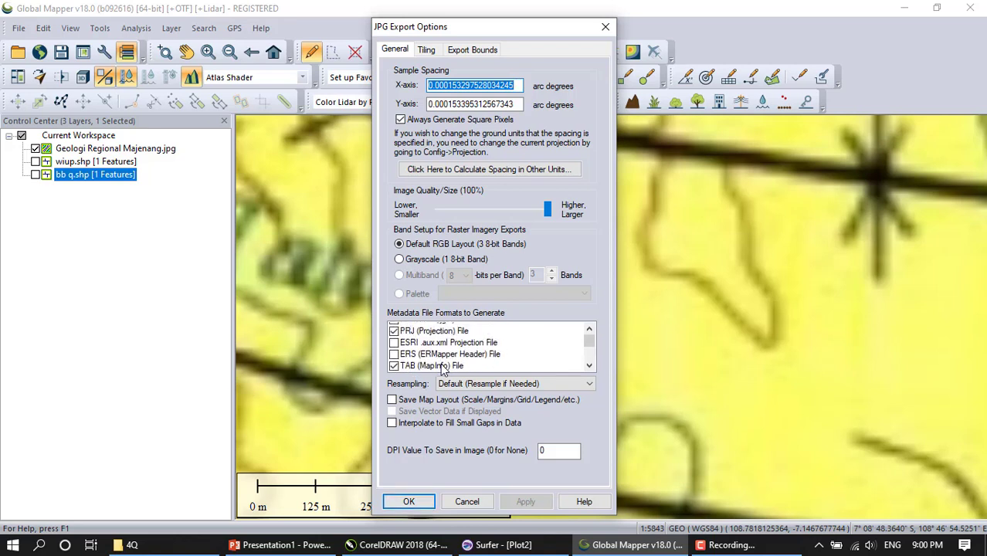
pyautogui.scroll(1, 444, 368)
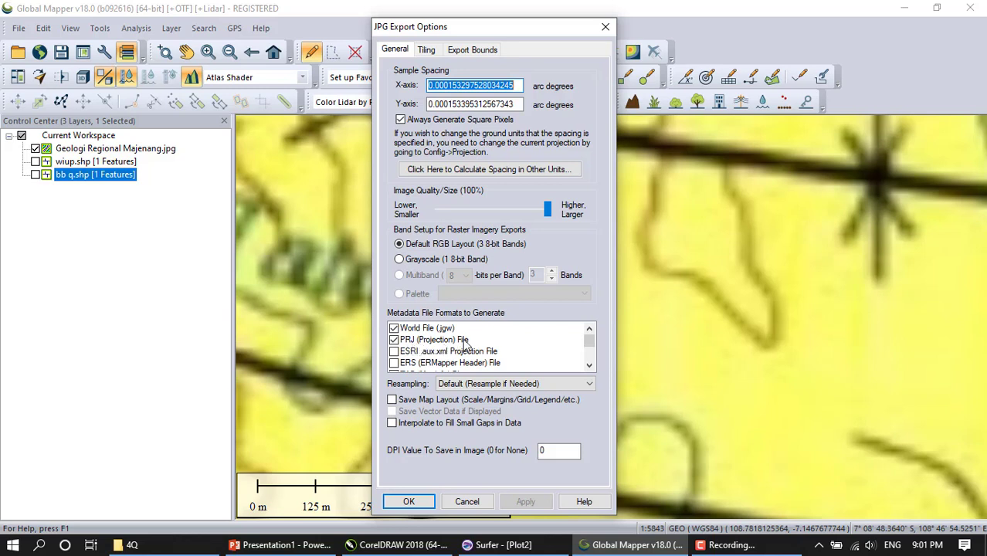
pyautogui.scroll(-3, 465, 342)
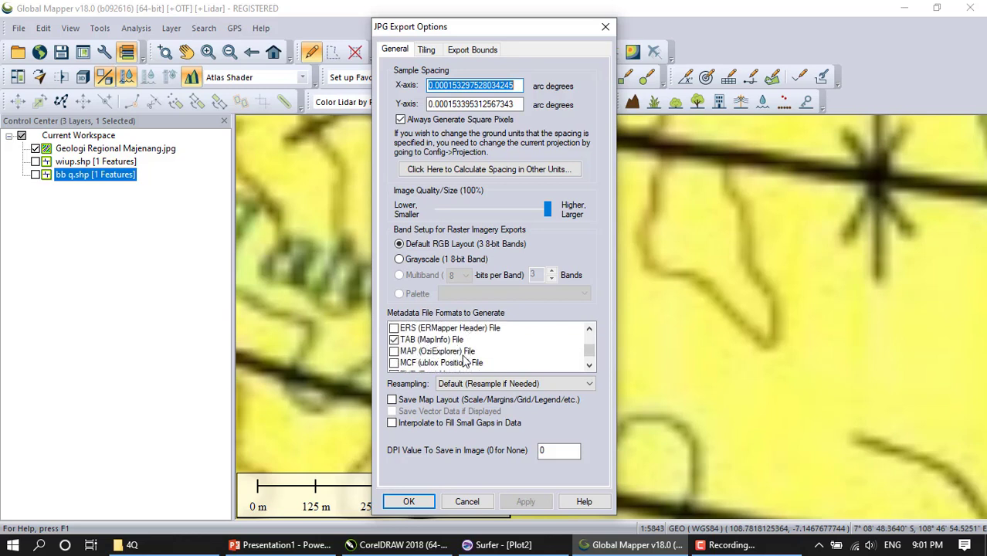
pyautogui.scroll(-1, 433, 371)
pyautogui.scroll(4, 464, 357)
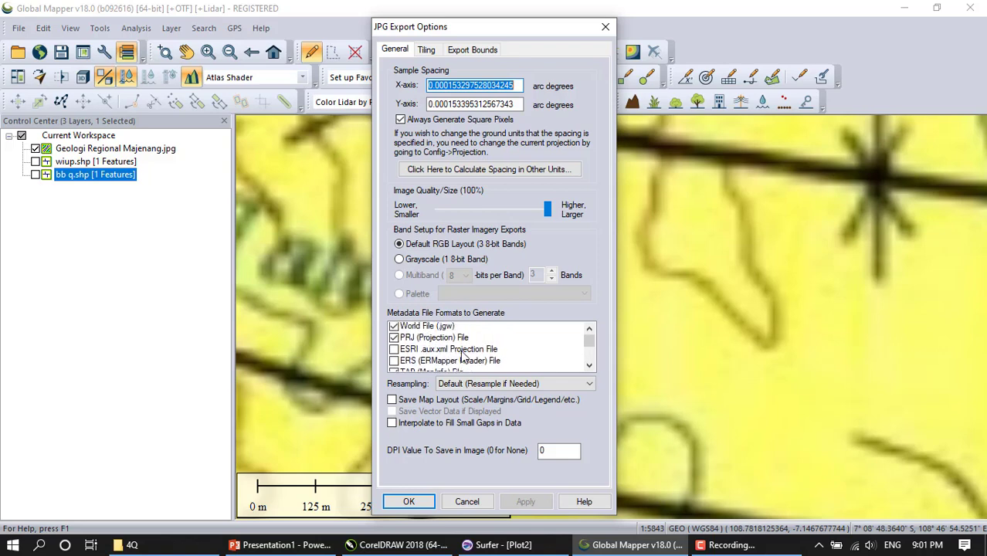
pyautogui.click(409, 502)
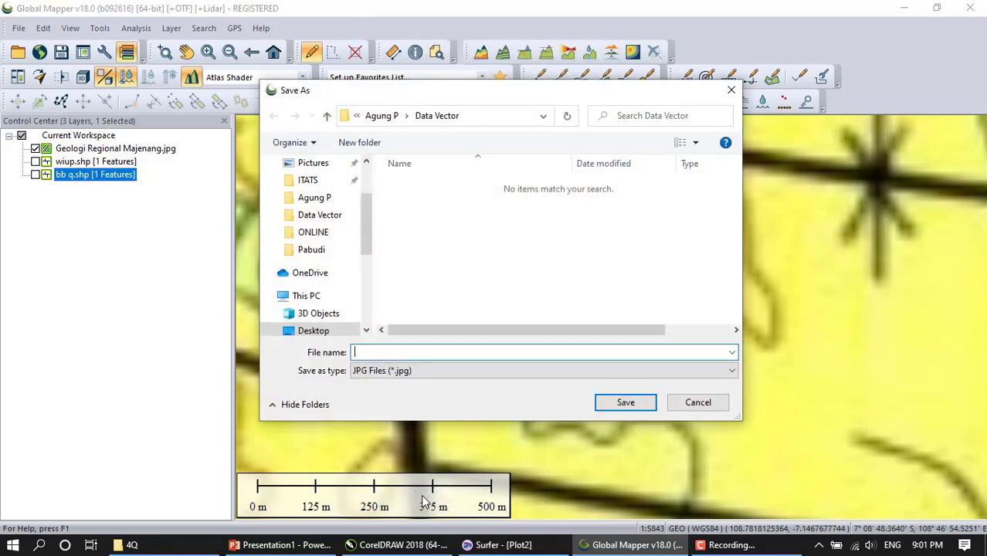
# - Create a folder named Test two levels above the Data Vector folder and open it as the export location
pyautogui.click(380, 122)
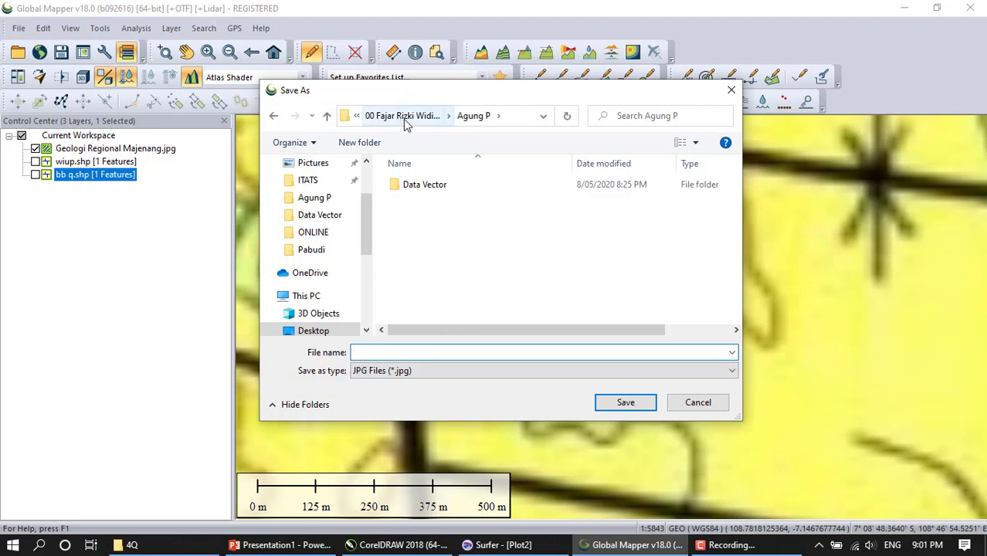
pyautogui.click(404, 121)
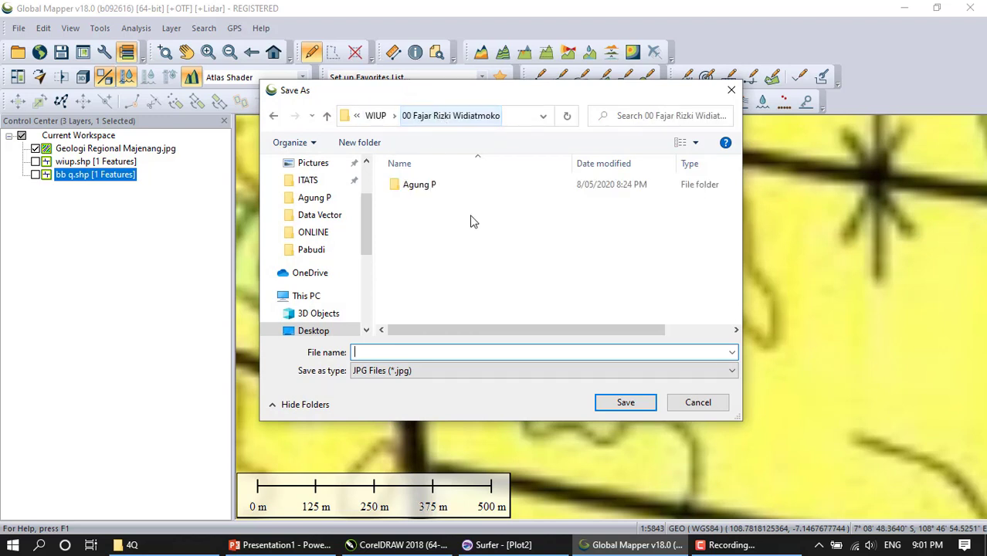
pyautogui.click(379, 146)
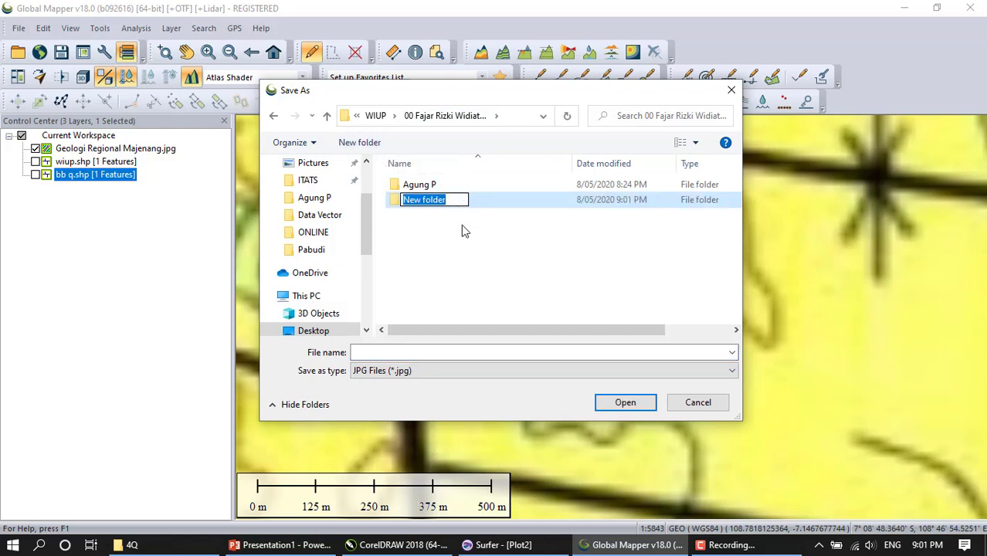
pyautogui.write('Test')
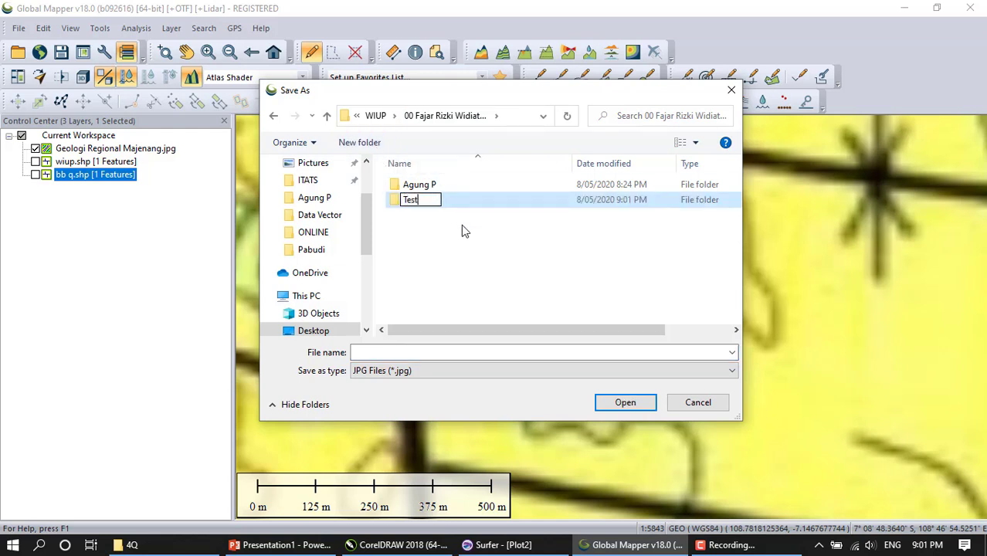
pyautogui.press('Return')
pyautogui.press('Return')
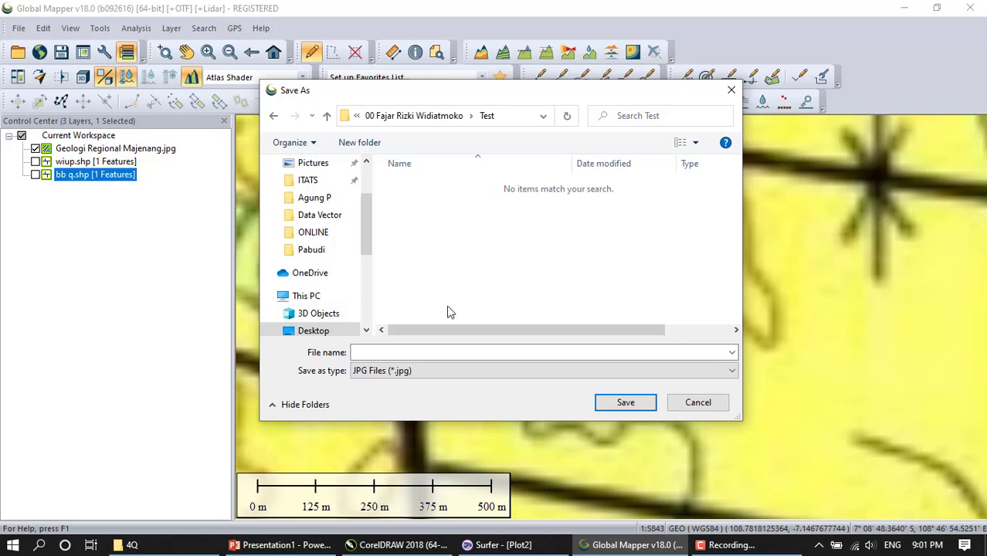
# - Name the exported JPG Georeg and save it in the Test folder
pyautogui.click(447, 352)
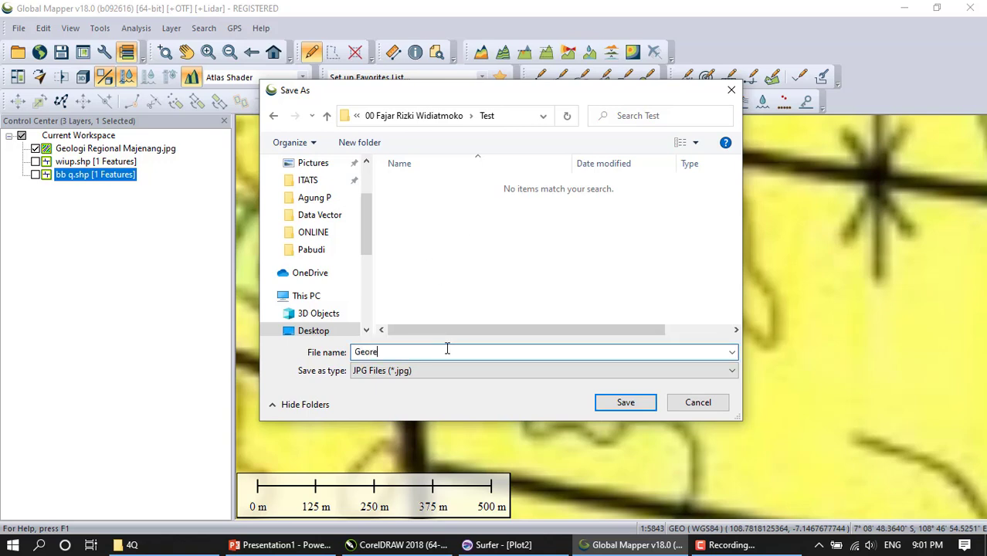
pyautogui.write('Georeg')
pyautogui.press('Return')
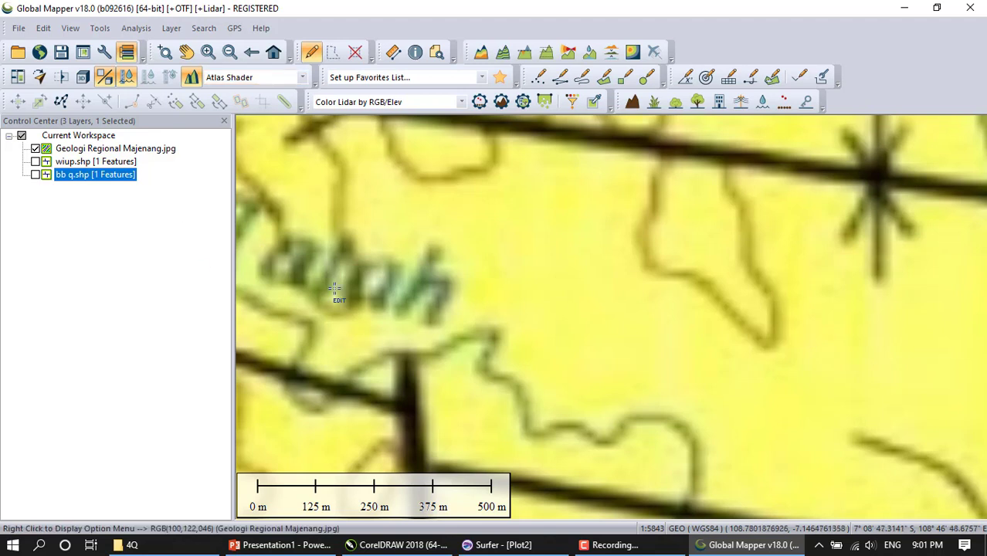
pyautogui.click(503, 546)
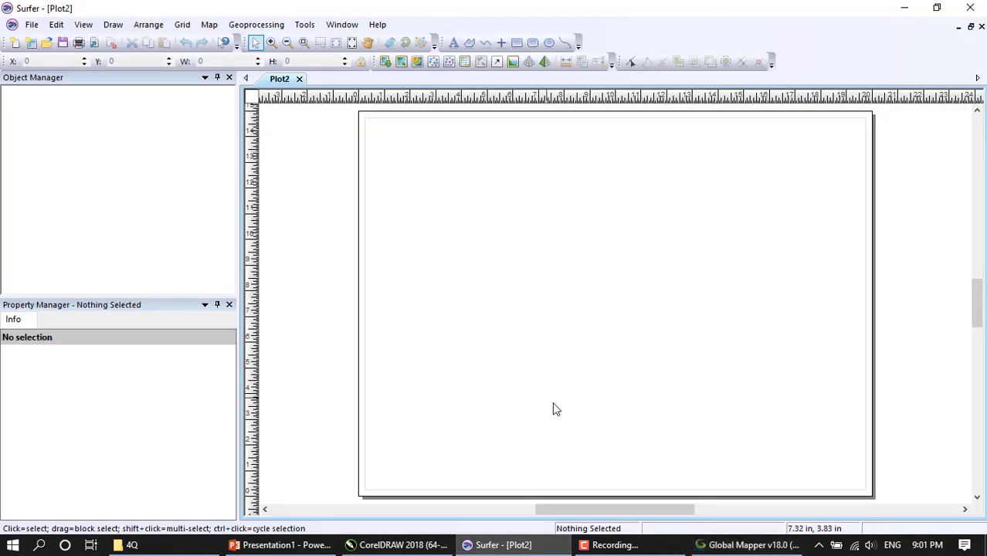
pyautogui.click(747, 545)
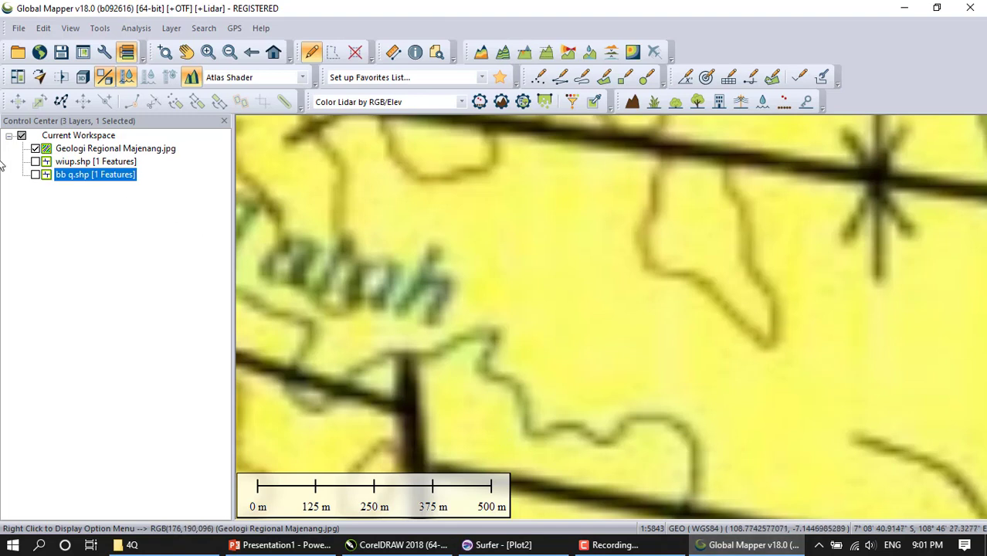
# - Show the wiup.shp and bb q.shp layers, hide Geologi Regional Majenang.jpg, and frame both boundaries in the map view
pyautogui.click(36, 174)
pyautogui.click(35, 161)
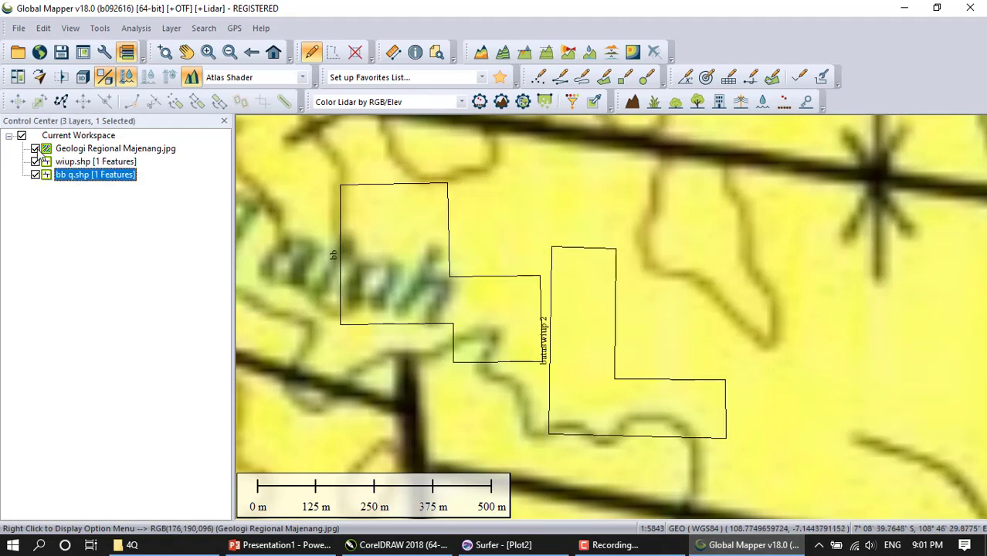
pyautogui.click(36, 148)
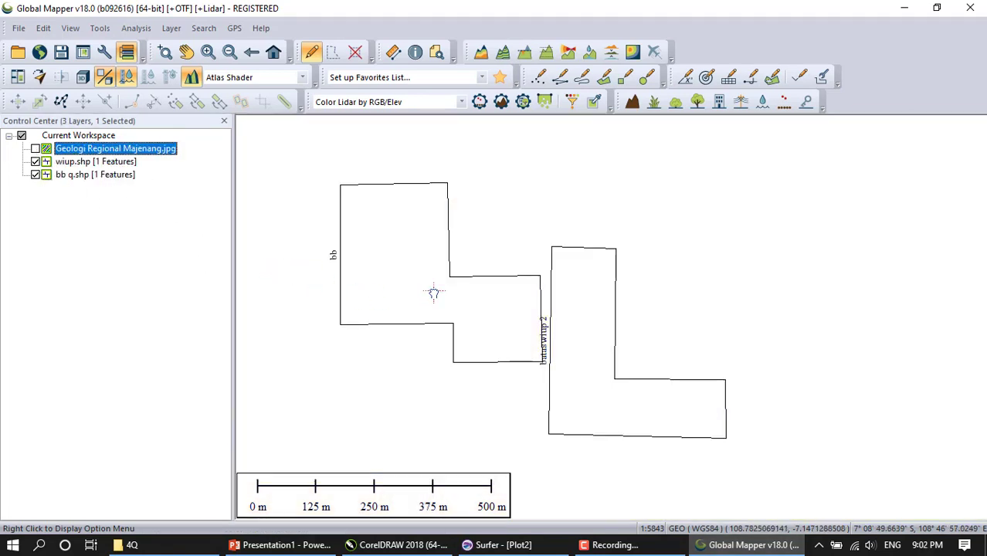
pyautogui.moveTo(434, 293); pyautogui.dragTo(483, 295)
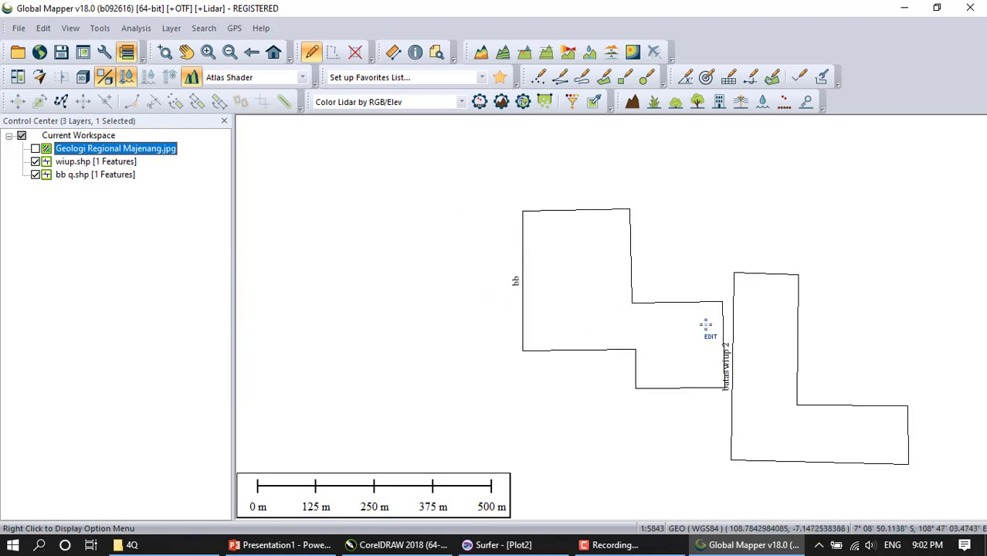
pyautogui.moveTo(706, 325); pyautogui.dragTo(573, 293)
pyautogui.scroll(-3, 573, 293)
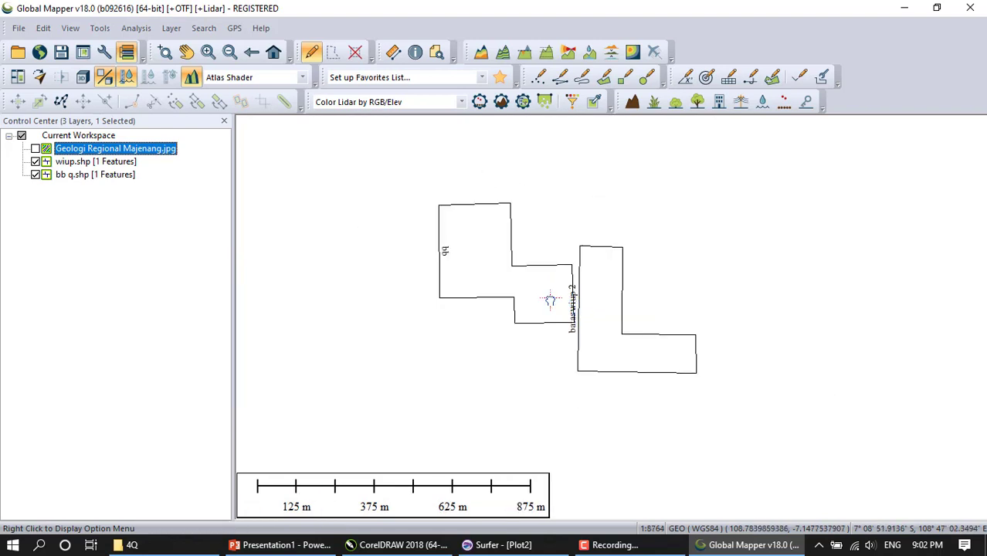
pyautogui.scroll(2, 562, 319)
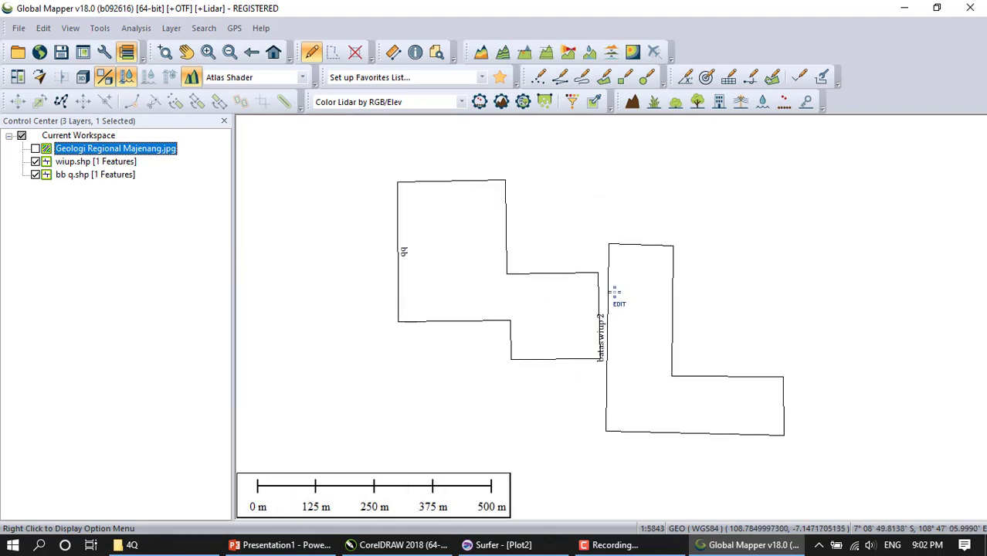
# - Download ASTER GDEM v2 Worldwide Elevation Data for the current screen bounds and place its layer beneath the wiup.shp and bb q.shp boundaries
pyautogui.click(40, 54)
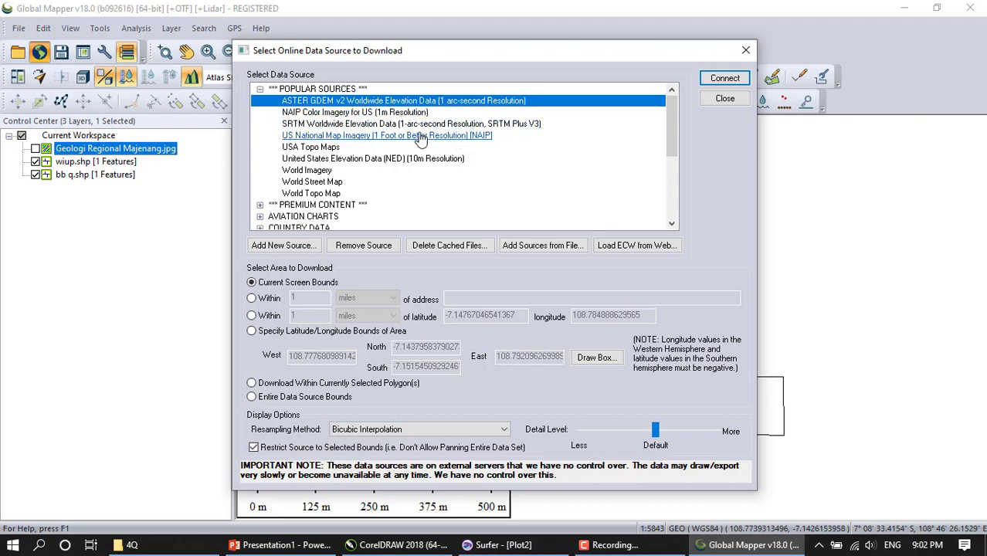
pyautogui.click(734, 84)
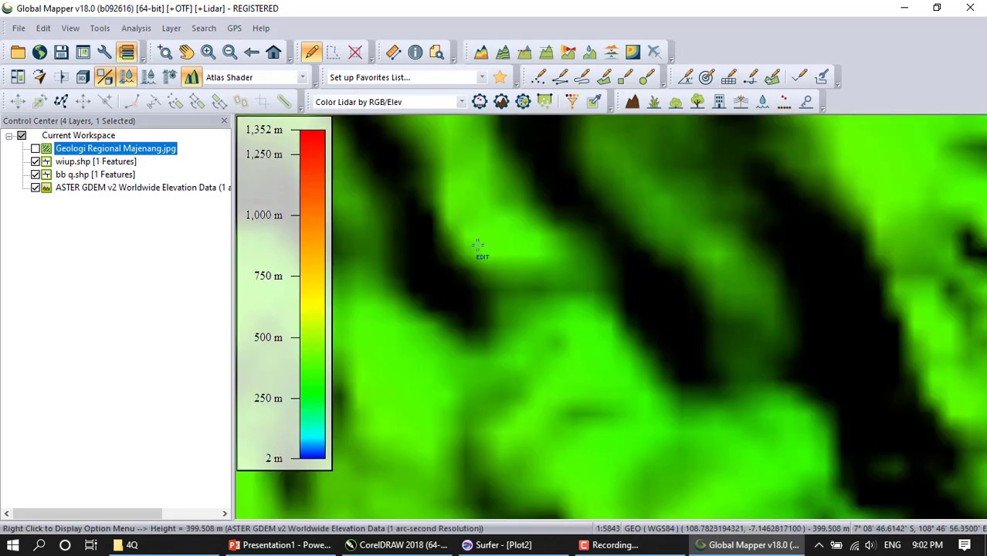
pyautogui.click(54, 188)
pyautogui.moveTo(61, 161); pyautogui.dragTo(62, 147)
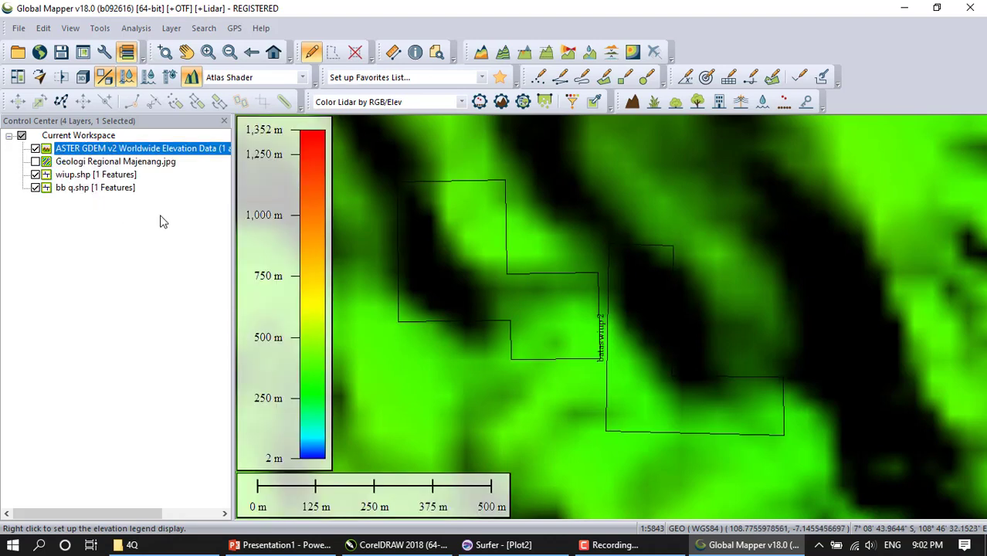
pyautogui.moveTo(513, 299); pyautogui.dragTo(525, 308)
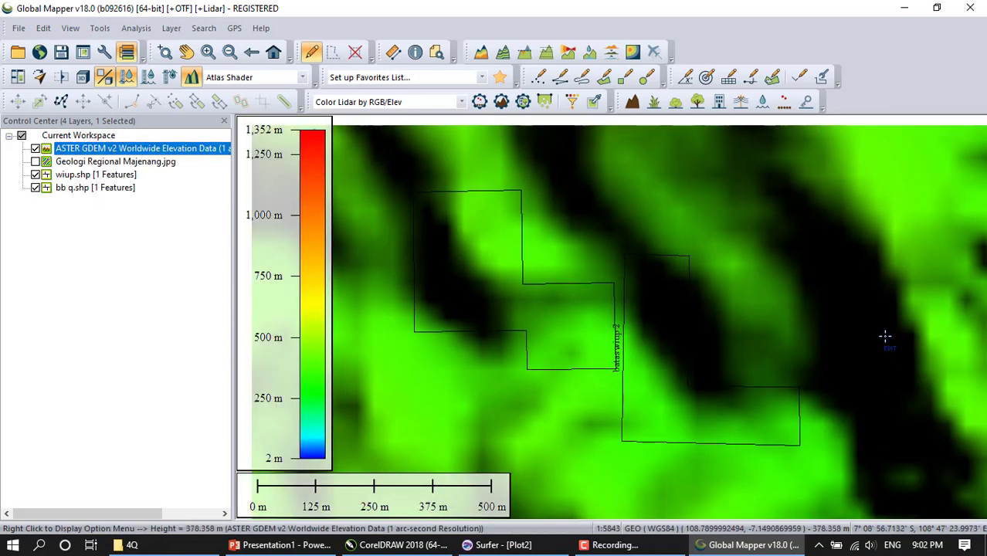
pyautogui.scroll(-1, 533, 357)
pyautogui.moveTo(533, 356); pyautogui.dragTo(574, 326)
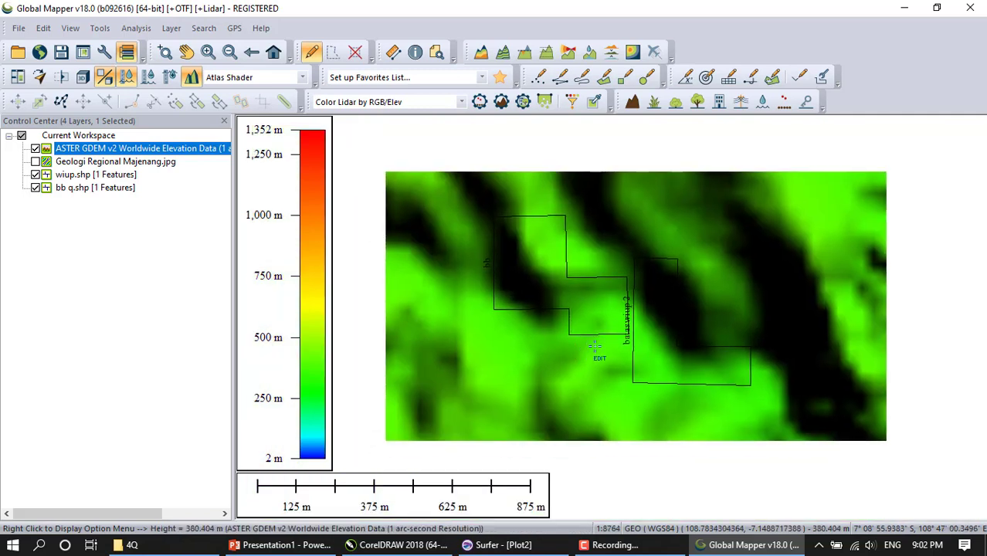
# - Hide the wiup.shp and bb q.shp layers and start an elevation grid export in Surfer Grid (ASCII Format)
pyautogui.click(35, 174)
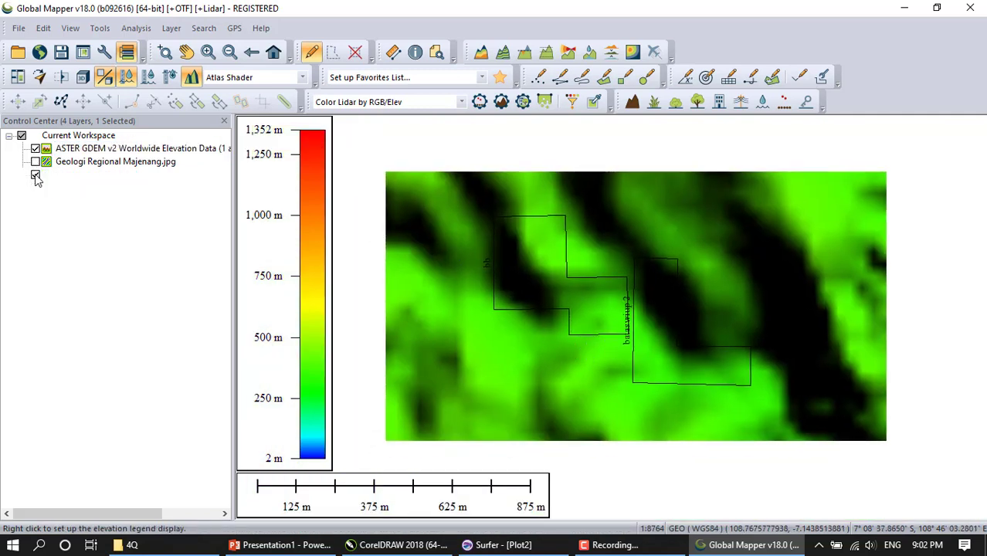
pyautogui.click(35, 188)
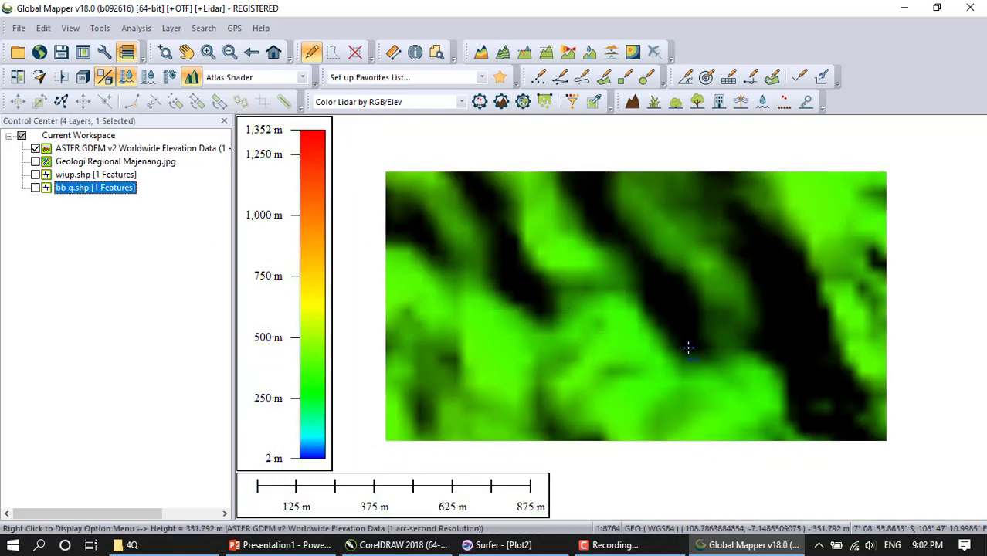
pyautogui.click(18, 28)
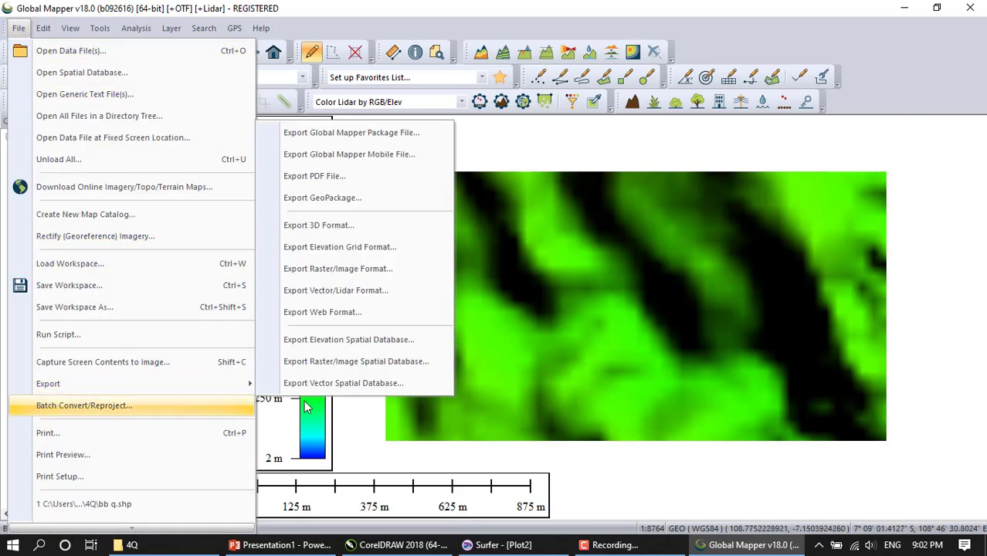
pyautogui.moveTo(227, 387)
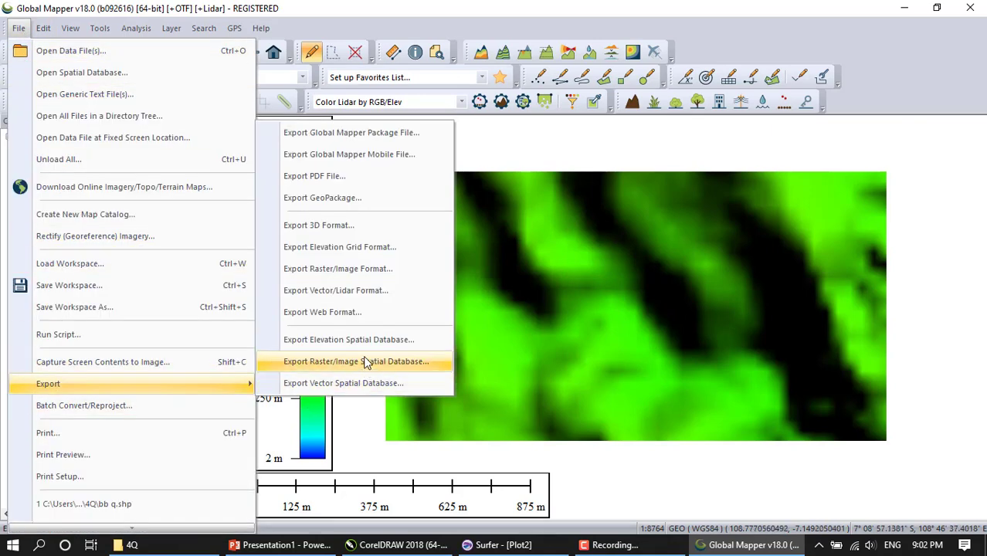
pyautogui.click(396, 249)
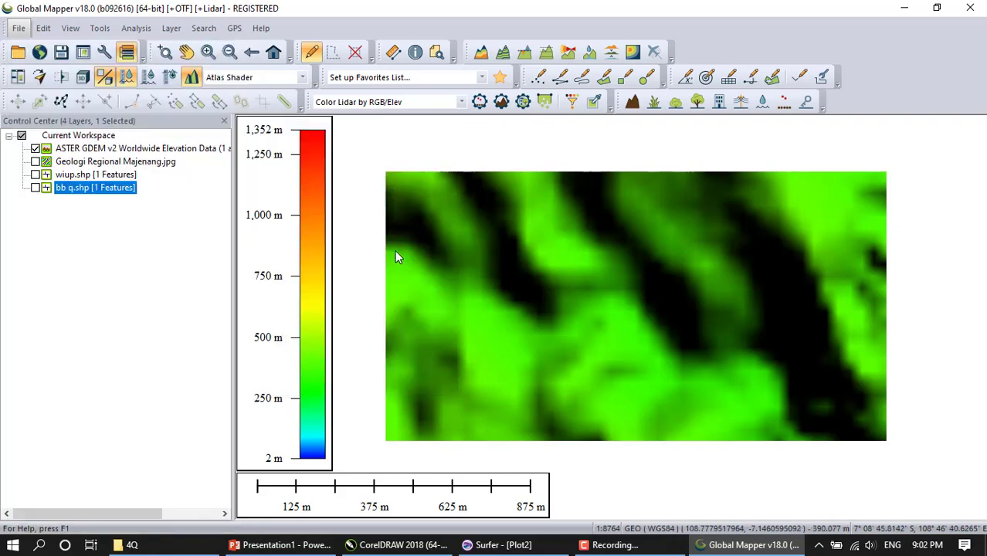
pyautogui.click(493, 293)
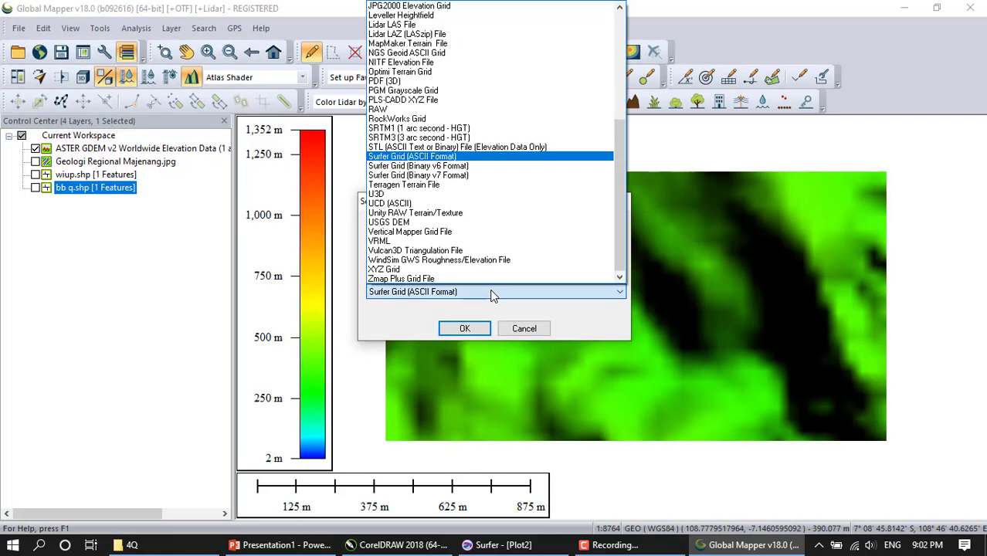
pyautogui.click(463, 156)
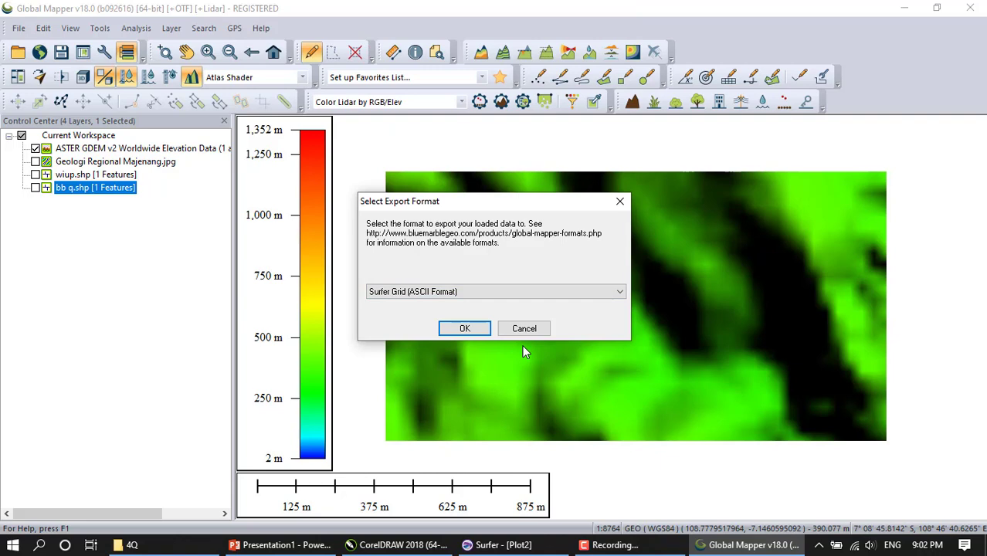
pyautogui.click(464, 329)
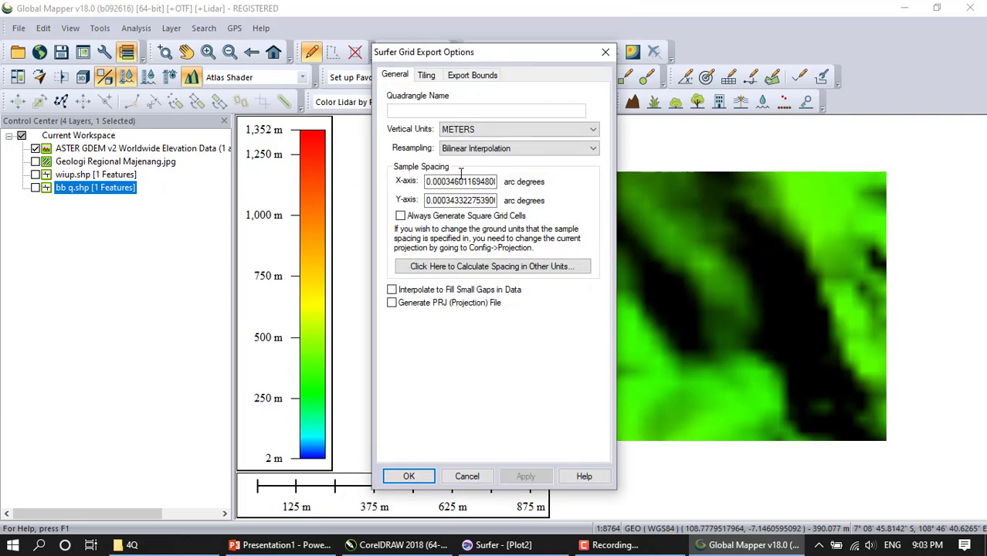
# - Review the Surfer grid's tiling and export bounds, accept the default options, and save the grid as DEM in the Test folder
pyautogui.click(428, 76)
pyautogui.click(461, 78)
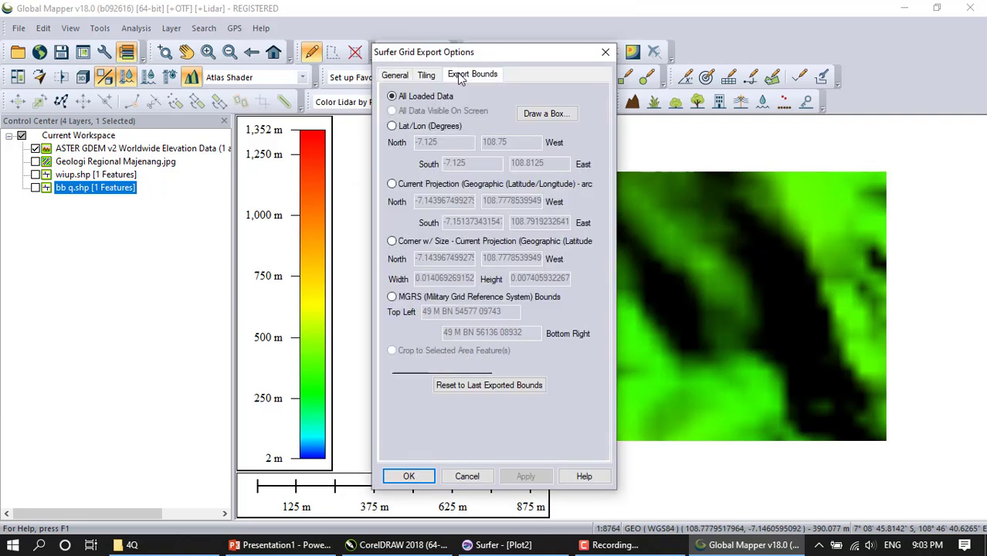
pyautogui.click(395, 75)
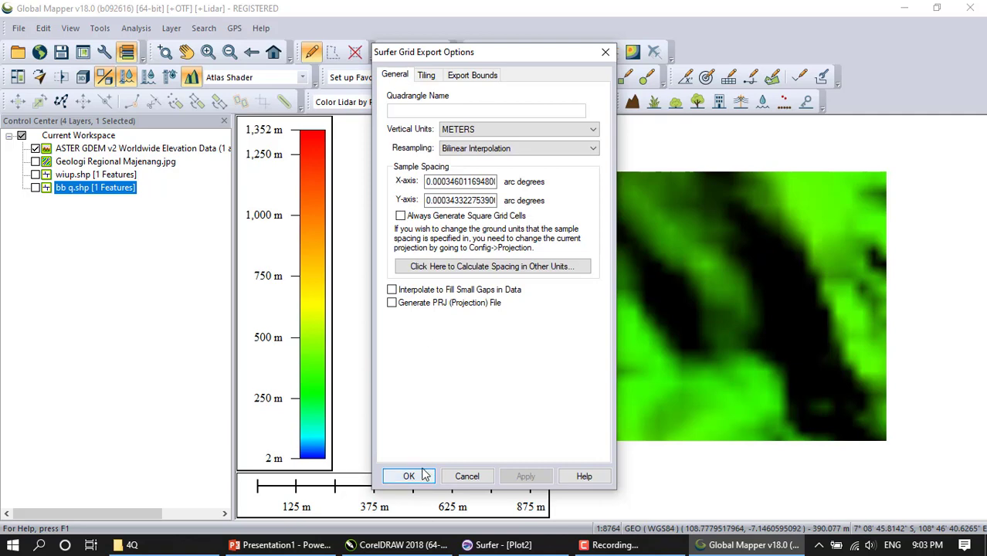
pyautogui.click(410, 476)
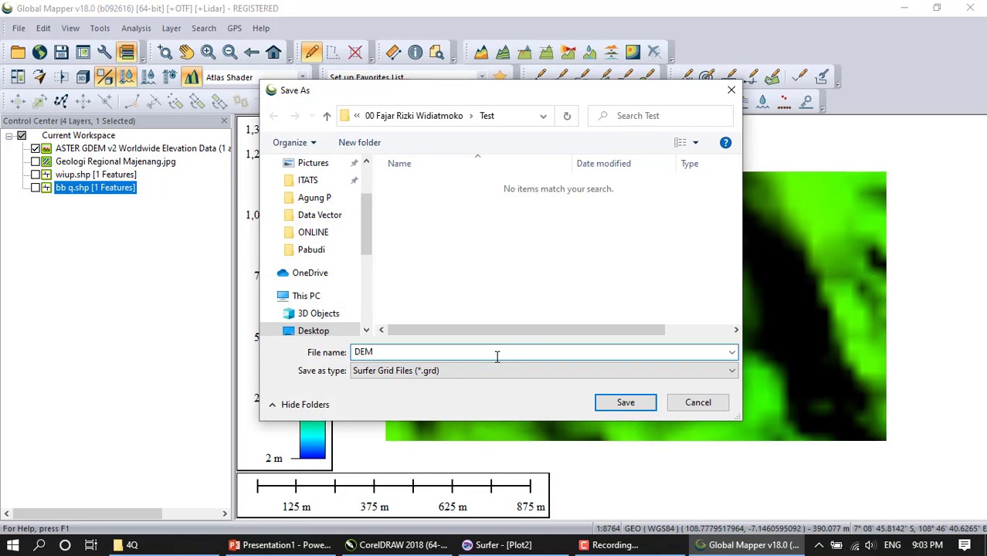
pyautogui.press('Return')
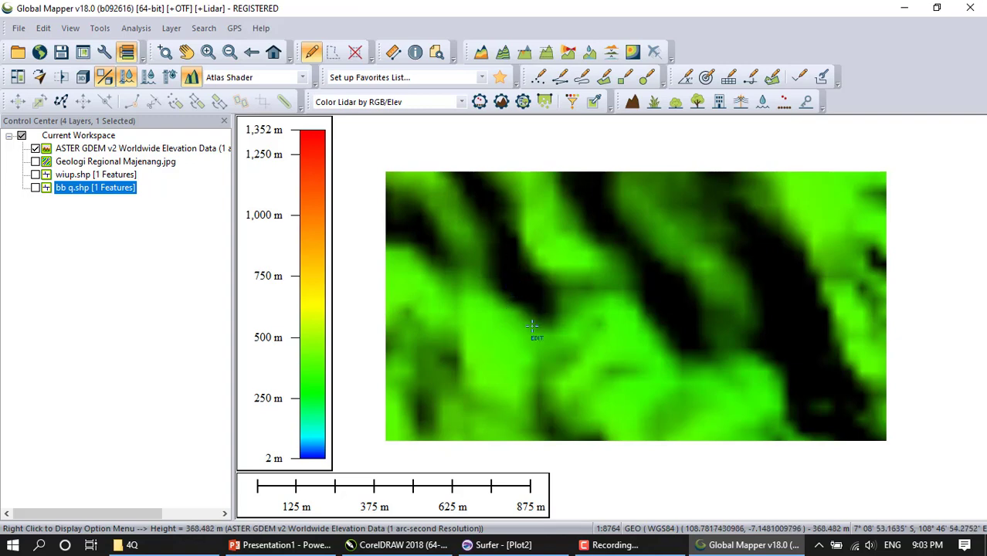
# - Switch to File Explorer, open the Test folder to check the exported Georeg and DEM files, and return to Global Mapper
pyautogui.click(128, 544)
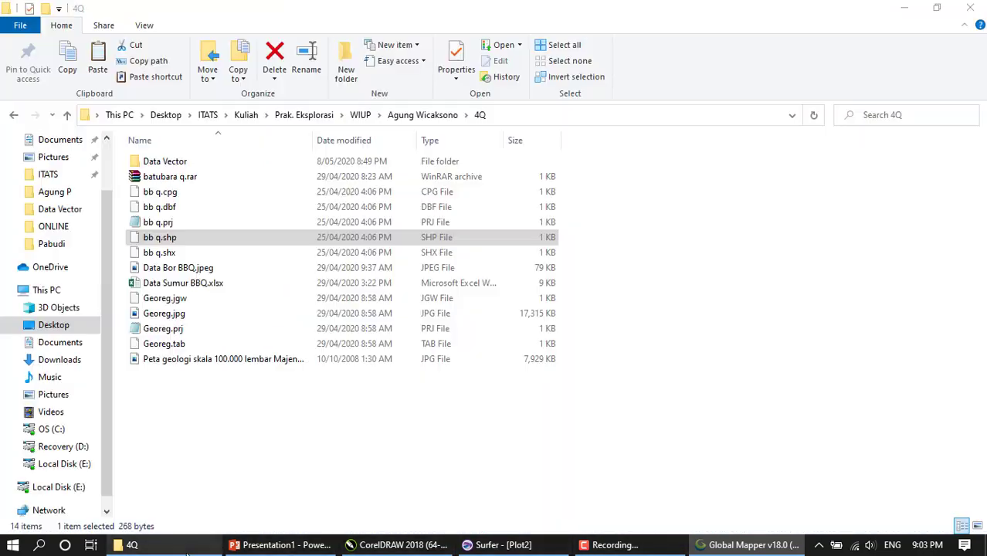
pyautogui.click(68, 114)
pyautogui.click(68, 114)
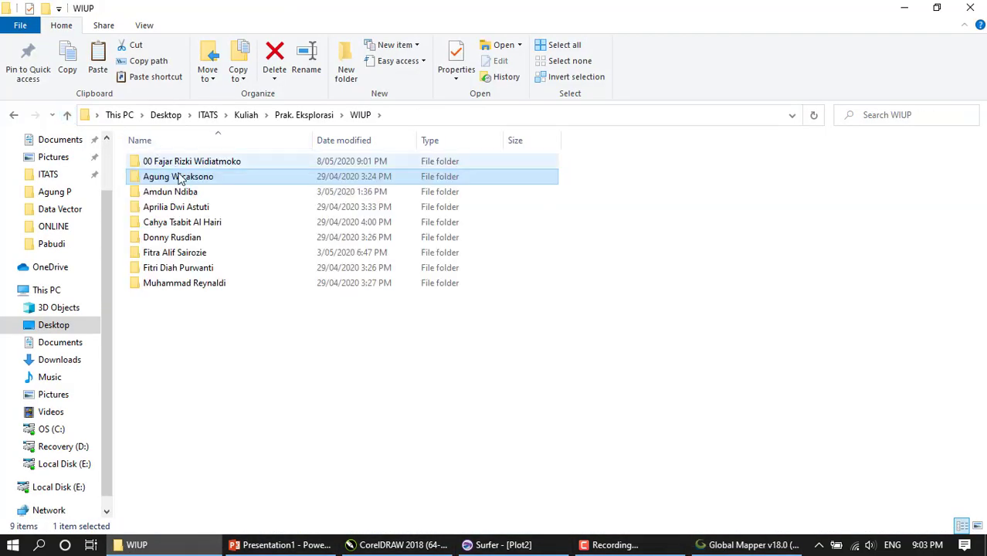
pyautogui.doubleClick(171, 161)
pyautogui.doubleClick(183, 179)
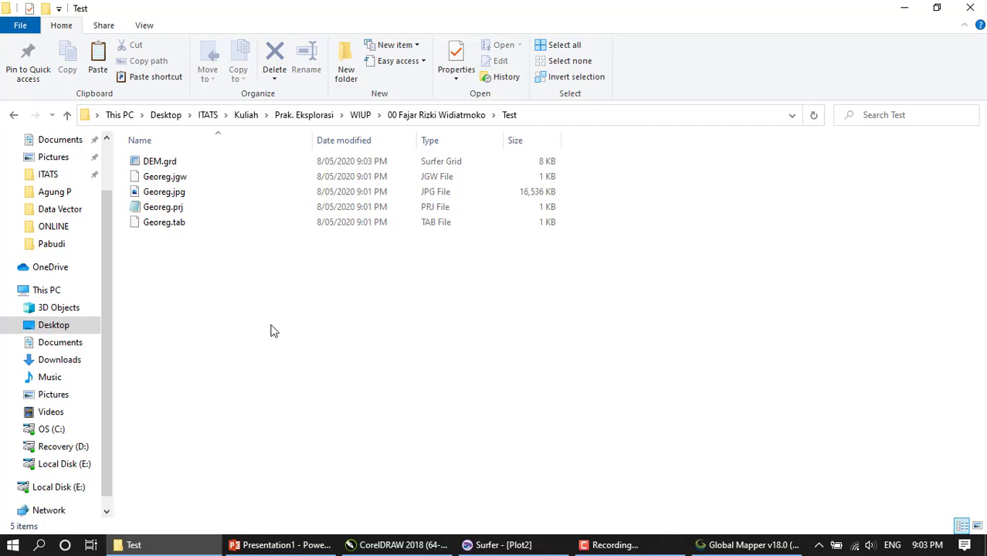
pyautogui.click(718, 547)
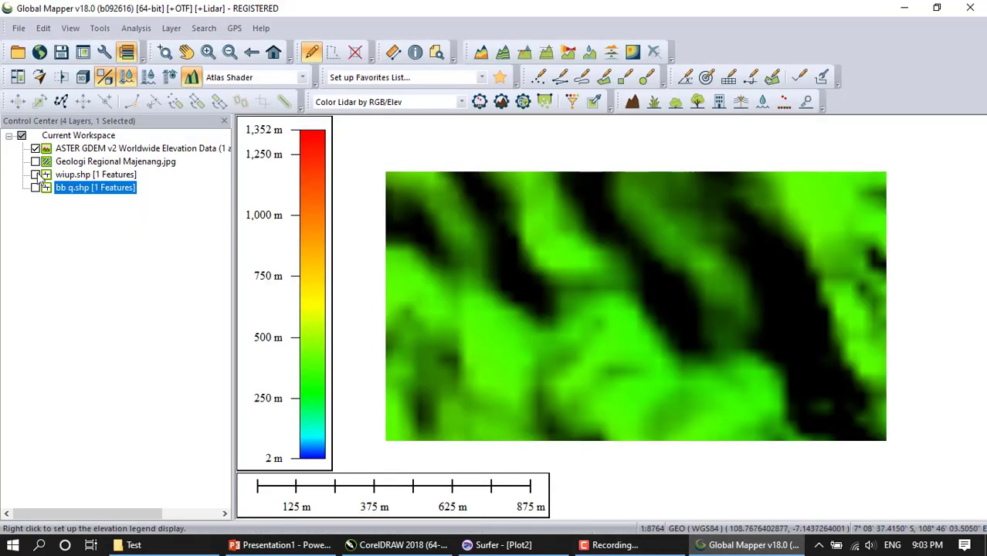
# - Show the wiup.shp and bb q.shp boundary layers over the ASTER GDEM elevation data
pyautogui.click(36, 174)
pyautogui.click(36, 188)
pyautogui.scroll(1, 582, 298)
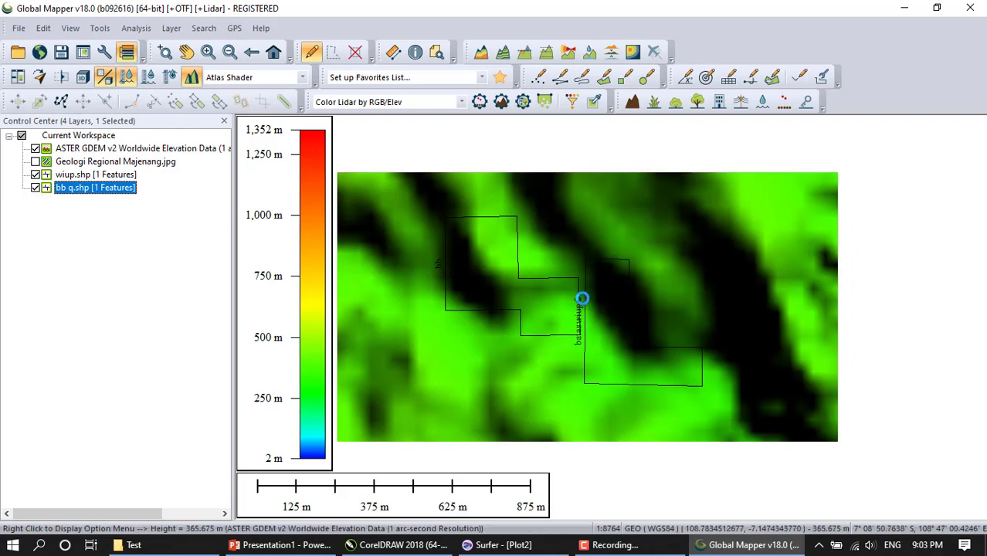
pyautogui.scroll(1, 582, 298)
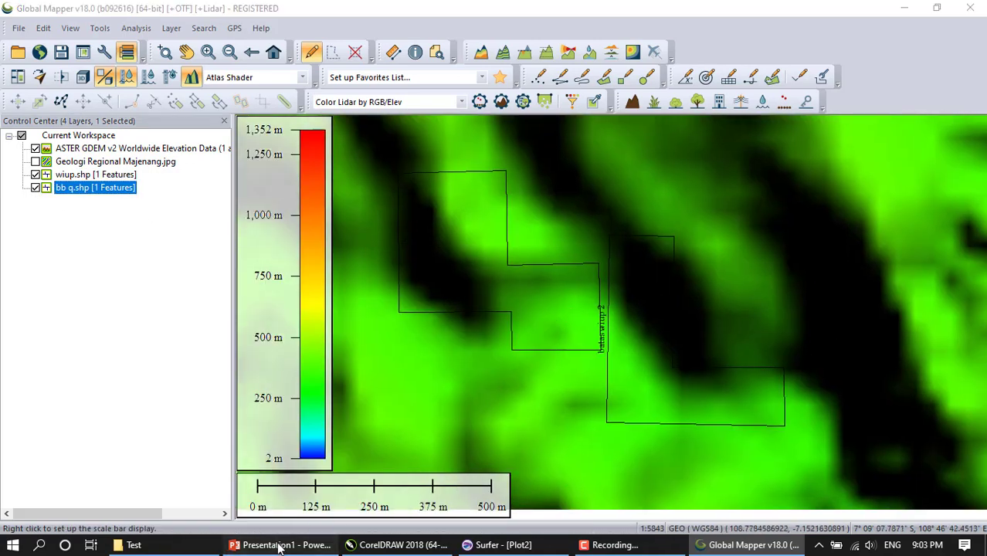
# - Switch to PowerPoint to check the list of required report maps, and return to Global Mapper
pyautogui.click(280, 545)
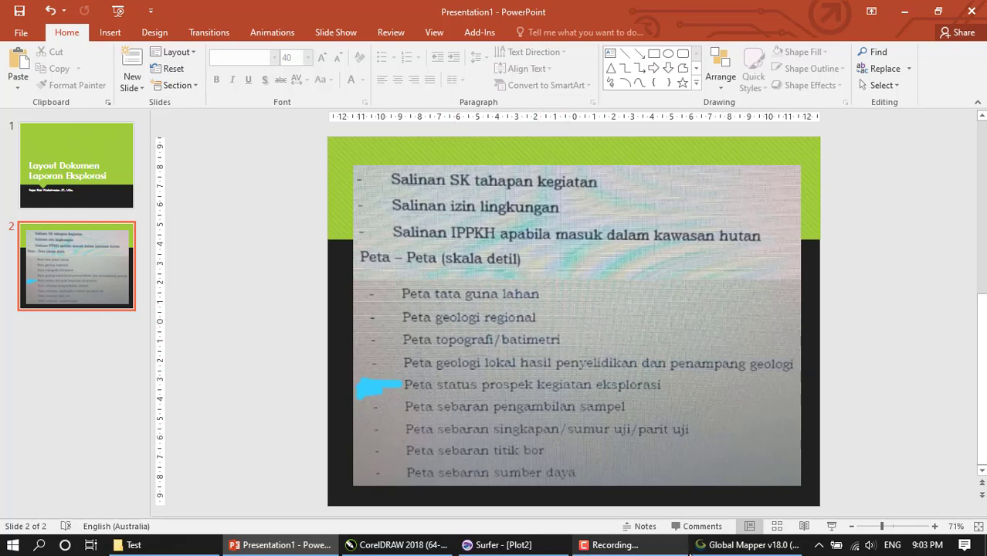
pyautogui.click(745, 545)
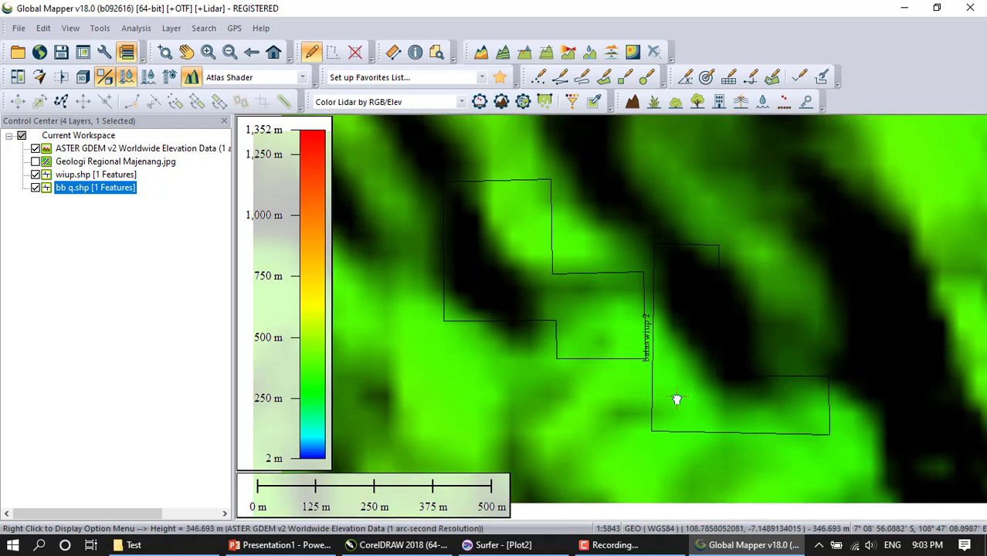
pyautogui.moveTo(551, 290); pyautogui.dragTo(553, 302)
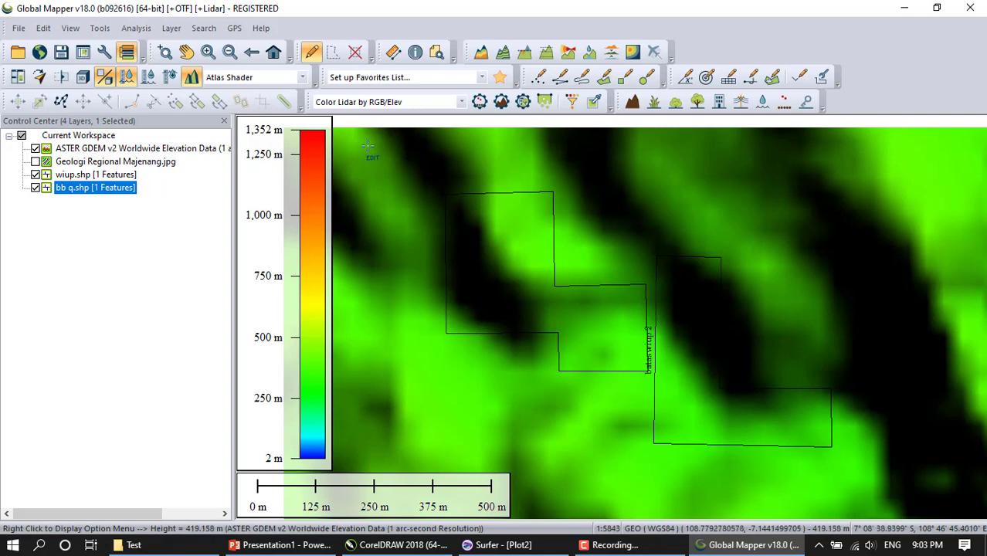
pyautogui.click(333, 52)
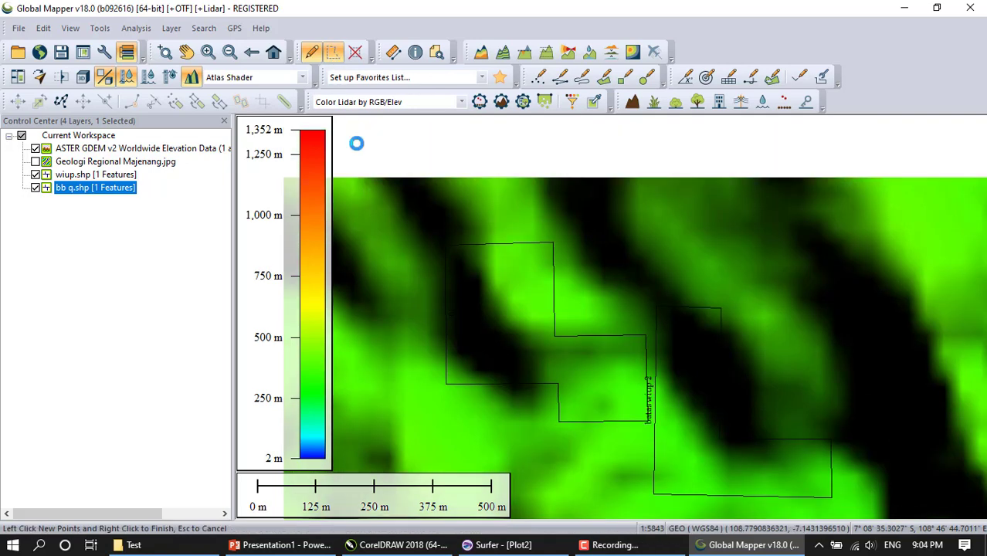
pyautogui.scroll(-1, 464, 260)
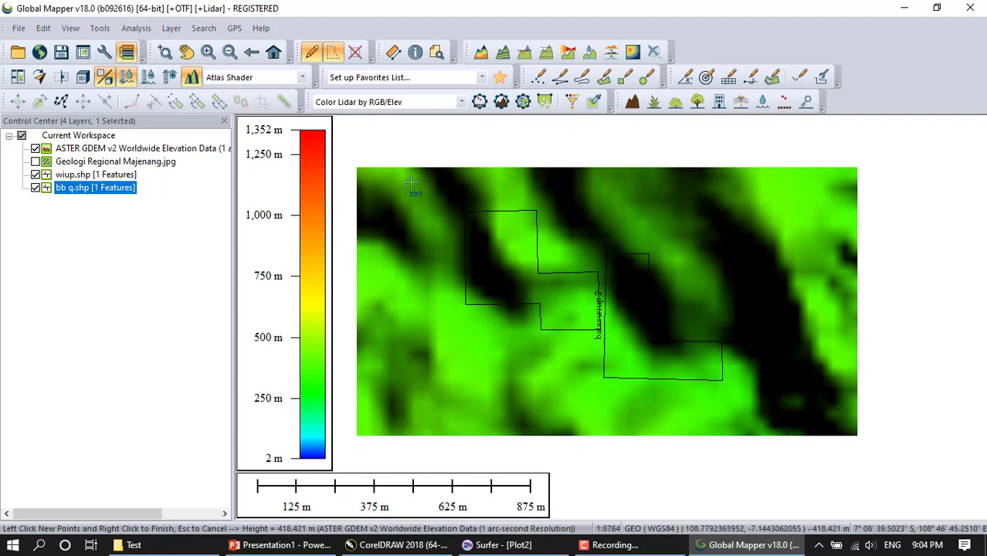
pyautogui.click(761, 410)
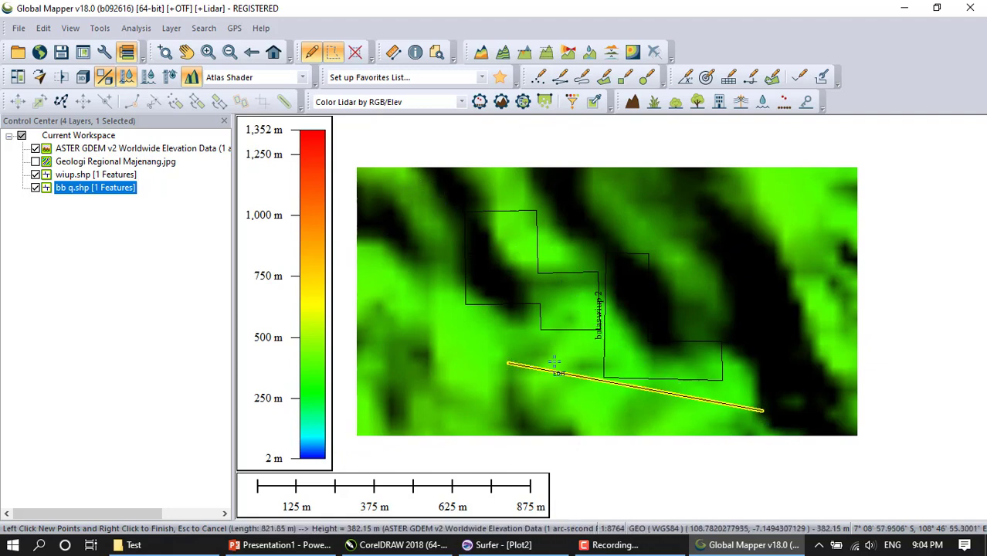
pyautogui.click(656, 376)
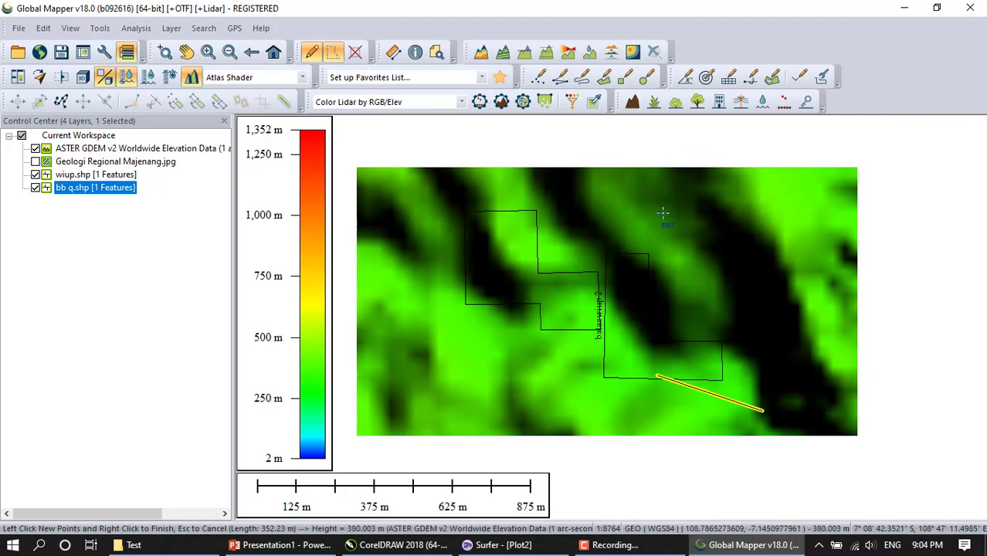
pyautogui.press('Escape')
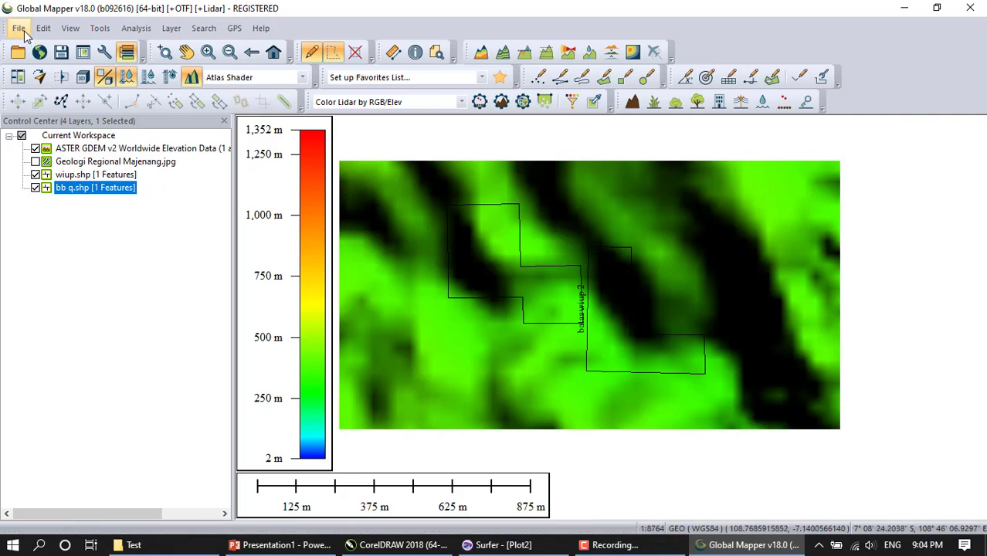
pyautogui.click(34, 188)
pyautogui.click(35, 175)
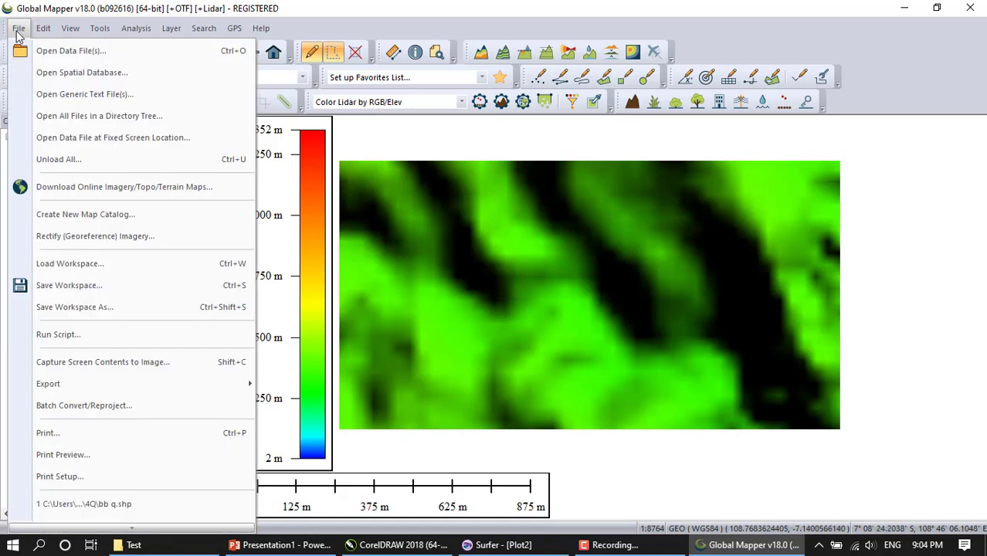
pyautogui.click(19, 28)
pyautogui.moveTo(104, 383)
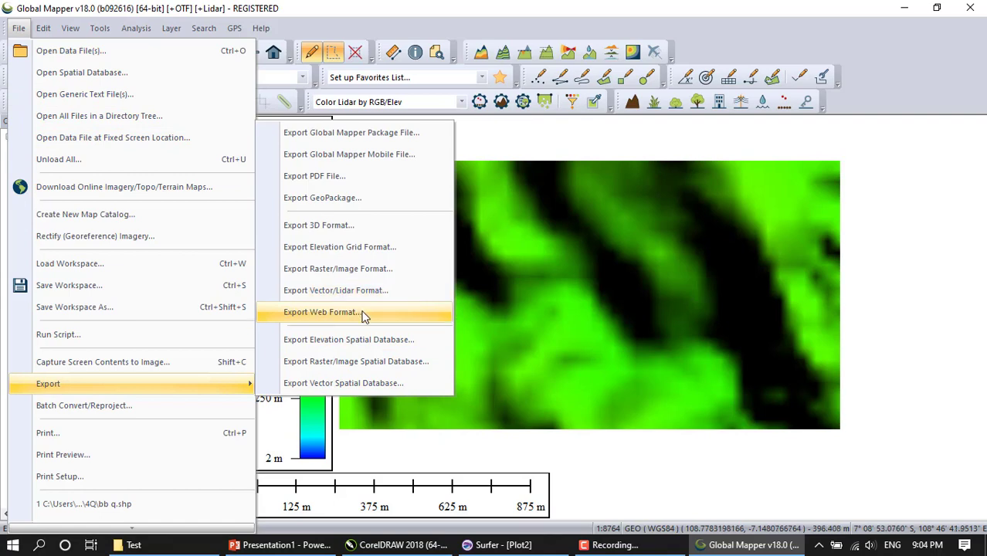
pyautogui.click(607, 5)
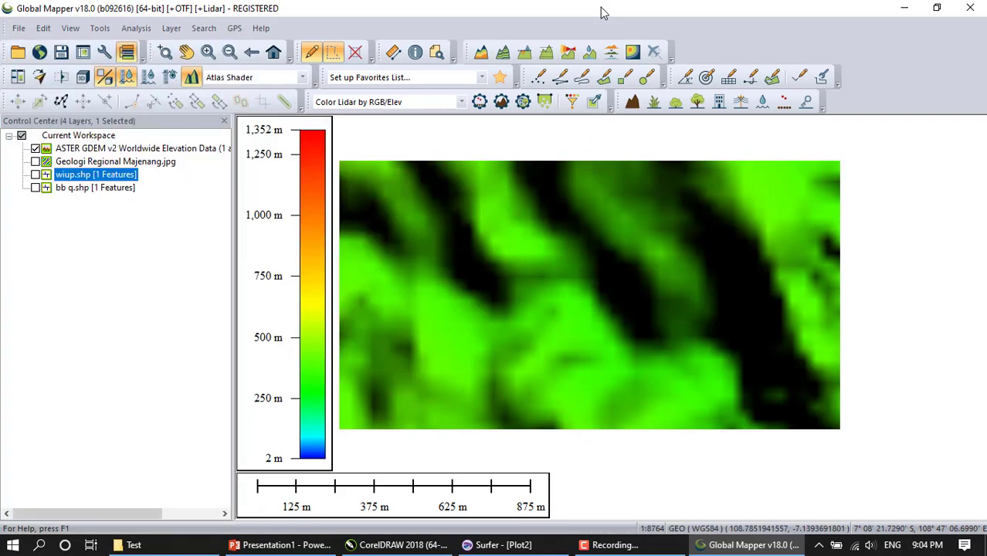
pyautogui.click(34, 175)
pyautogui.click(35, 188)
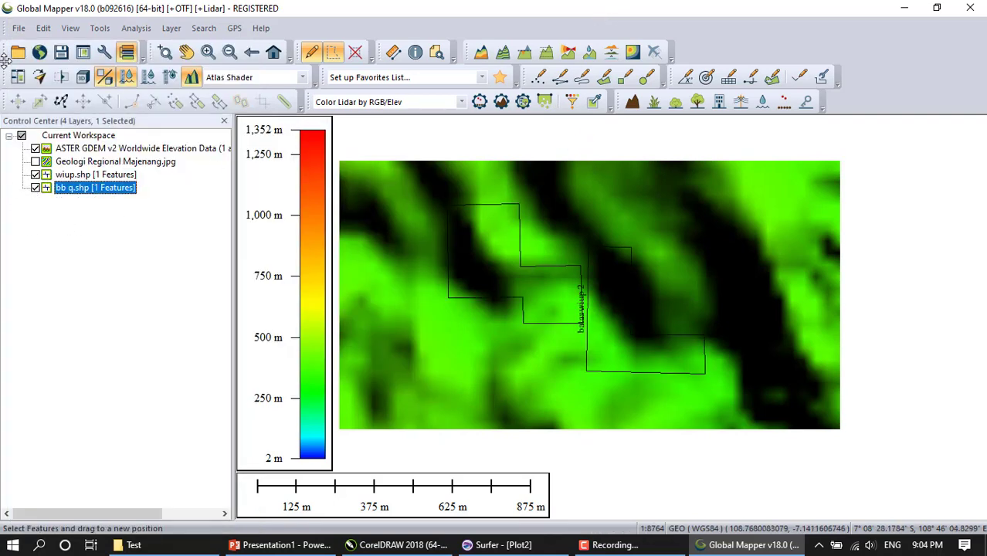
# - Start an elevation grid export in Surfer Grid (ASCII Format) and open its export bounds options
pyautogui.click(18, 28)
pyautogui.moveTo(163, 384)
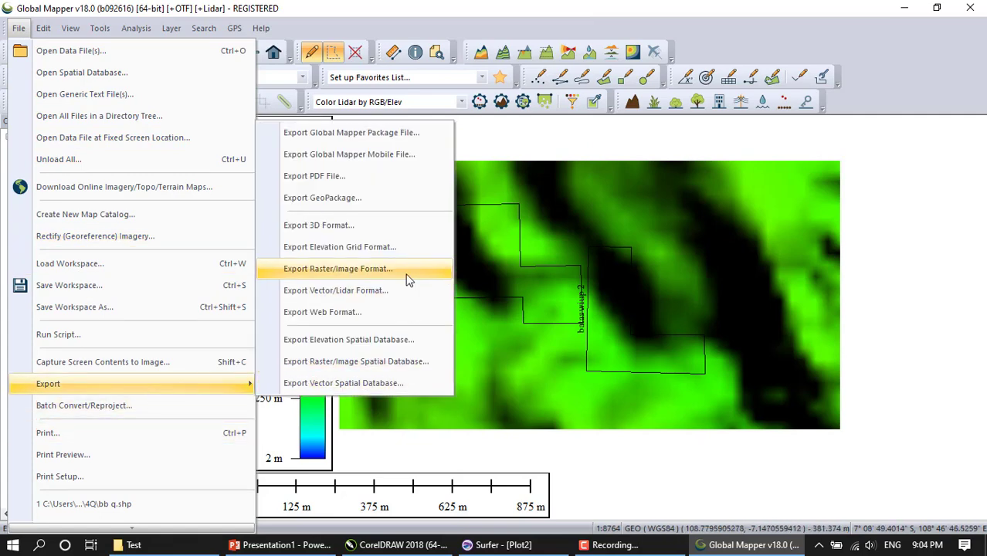
pyautogui.click(401, 248)
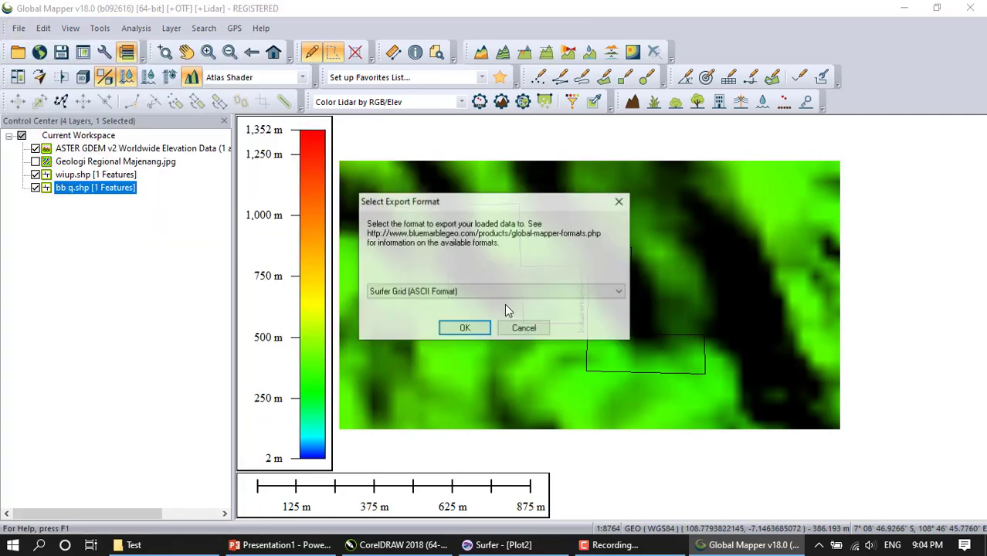
pyautogui.click(456, 330)
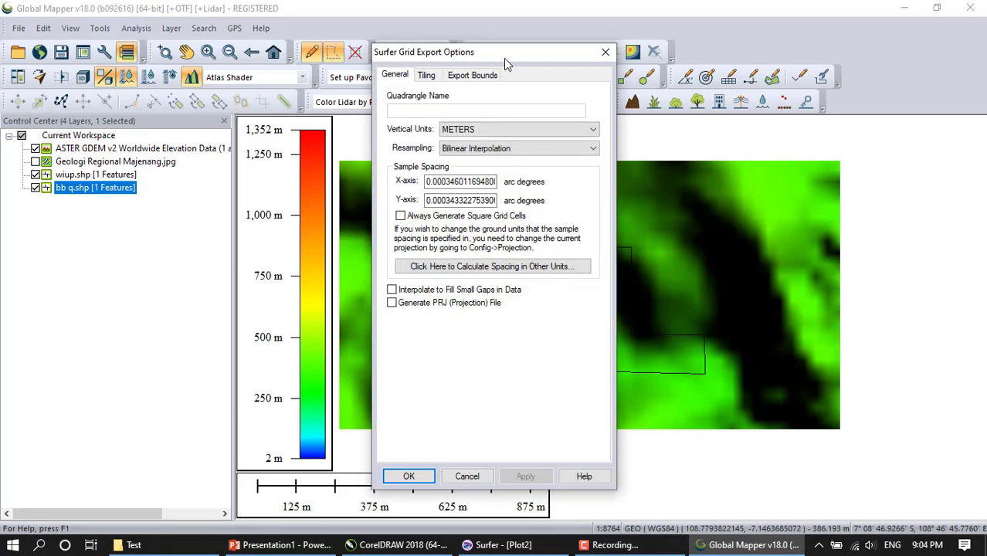
pyautogui.moveTo(503, 58); pyautogui.dragTo(237, 65)
pyautogui.click(242, 82)
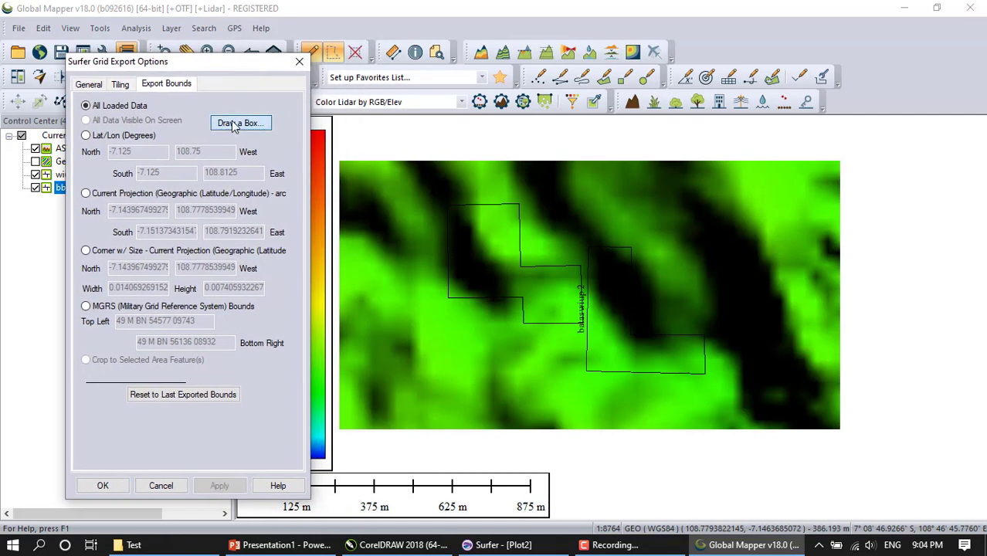
# - Draw an export bounds box enclosing both WIUP boundaries, and switch the bounds to Lat/Lon (Degrees)
pyautogui.click(234, 125)
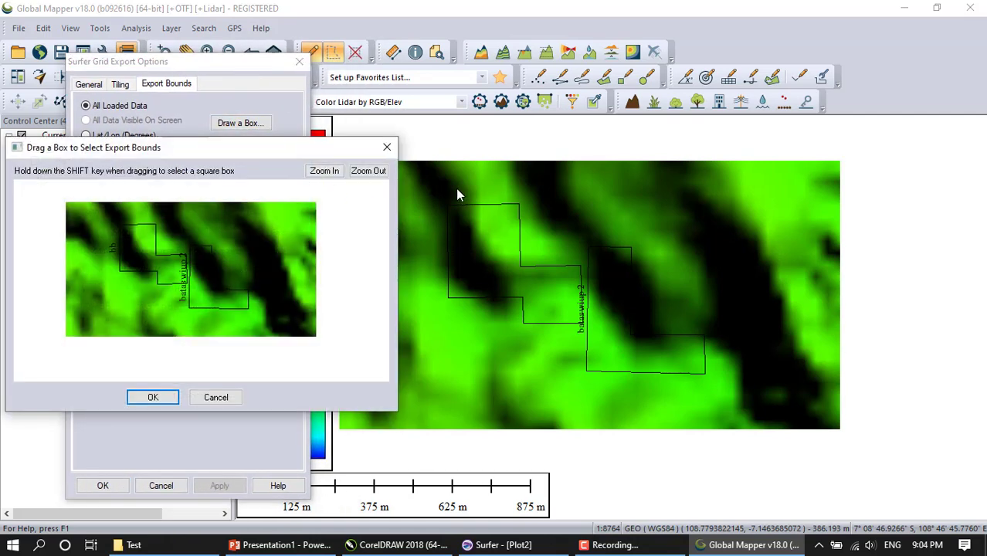
pyautogui.moveTo(256, 149); pyautogui.dragTo(270, 90)
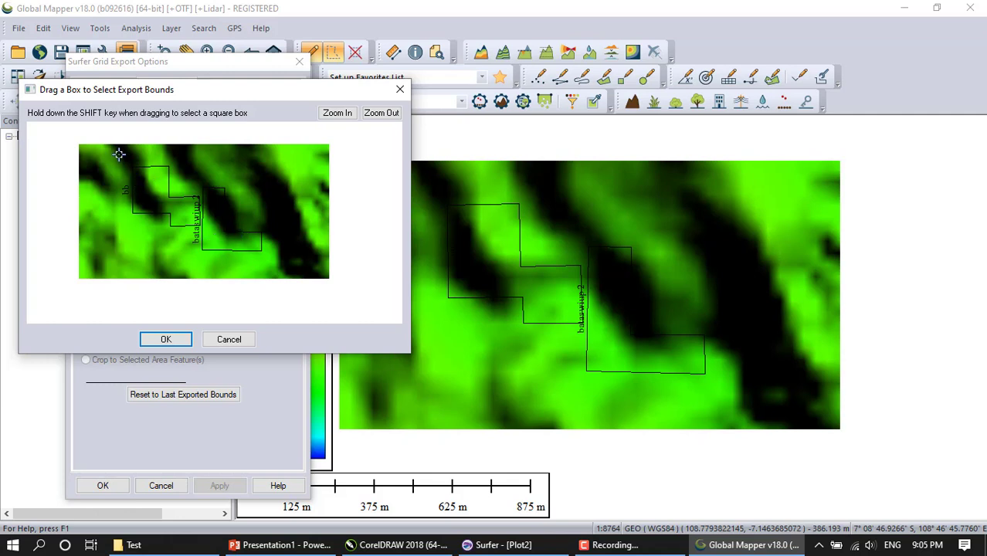
pyautogui.moveTo(119, 155); pyautogui.dragTo(278, 262)
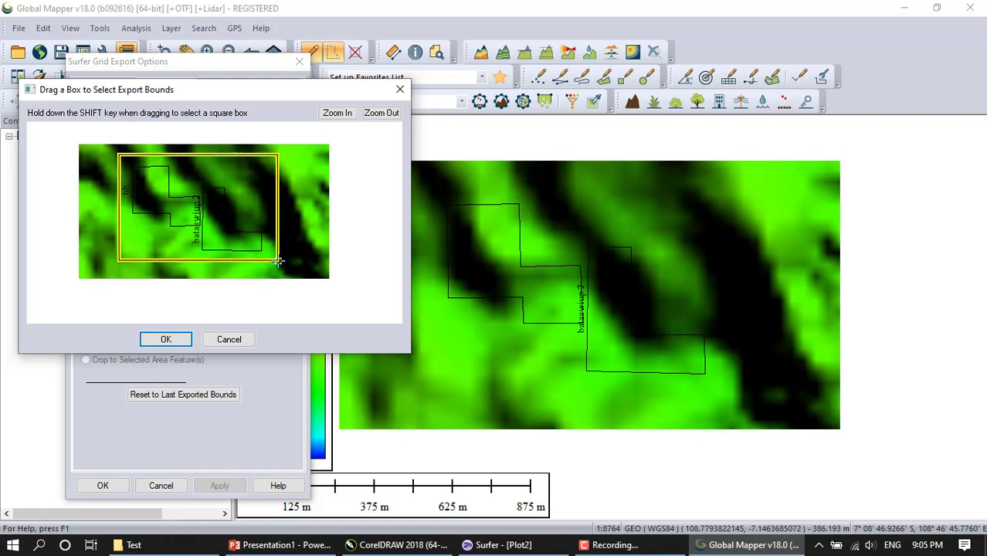
pyautogui.click(166, 339)
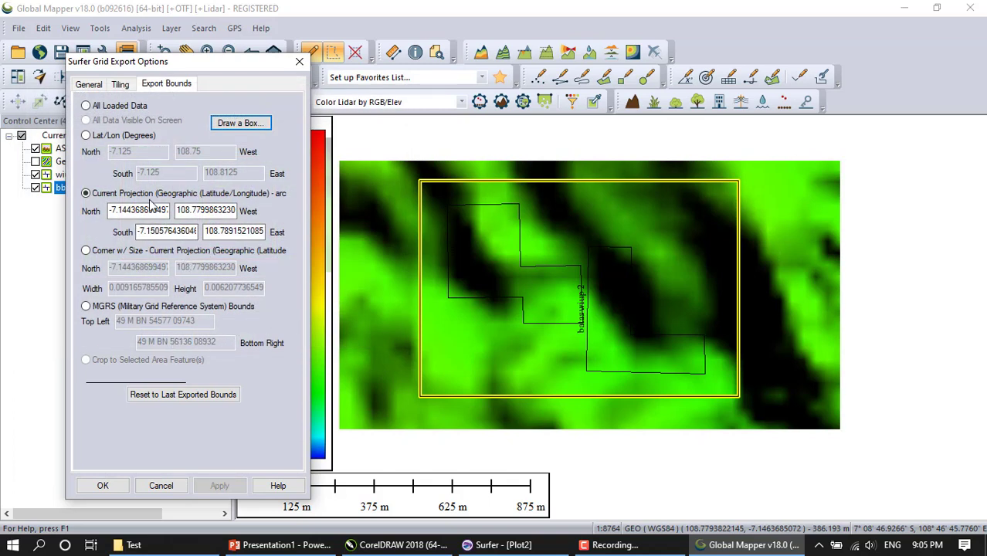
pyautogui.click(86, 135)
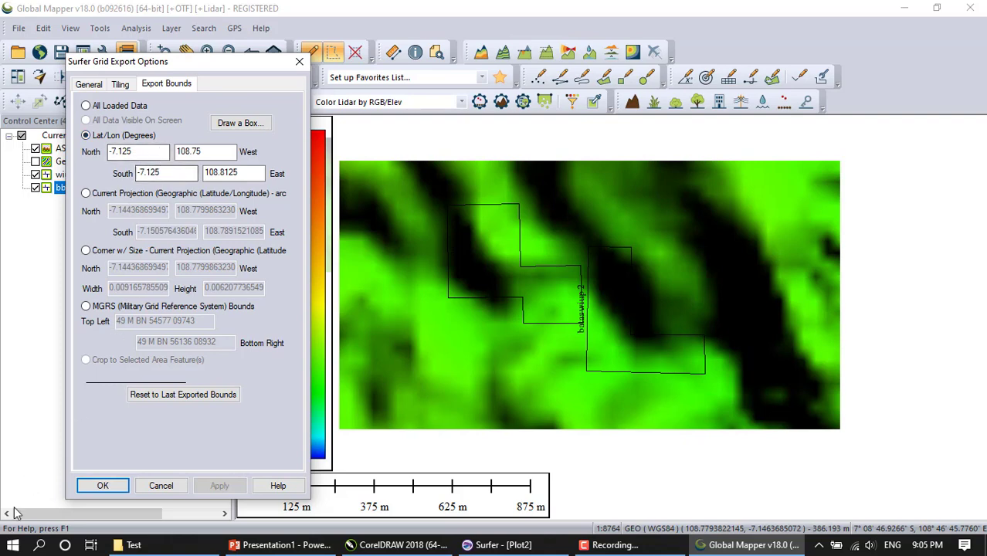
# - Open Notepad and start a note headed "Batas Layout WIUP" with a North line beneath it
pyautogui.click(12, 545)
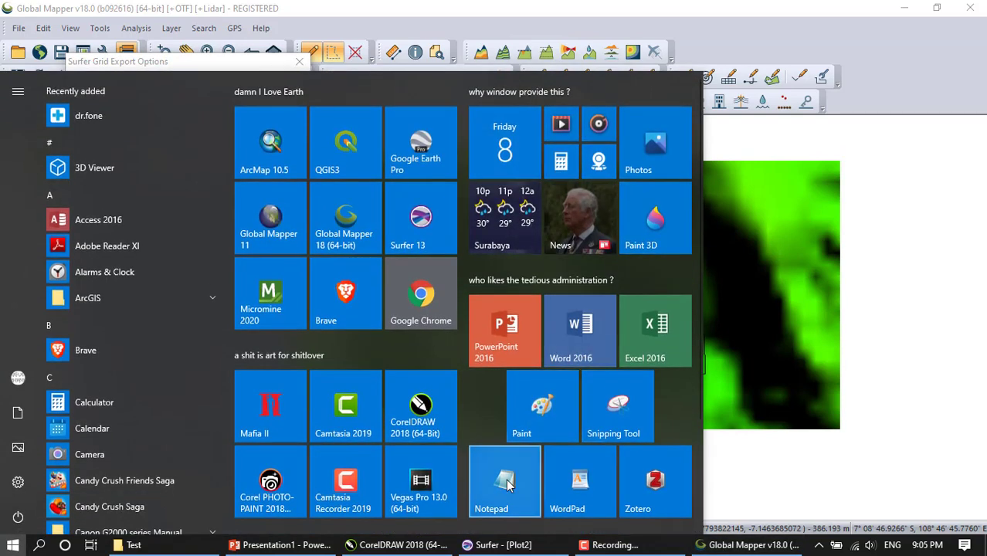
pyautogui.click(504, 489)
pyautogui.moveTo(460, 230); pyautogui.dragTo(564, 272)
pyautogui.write('Bata')
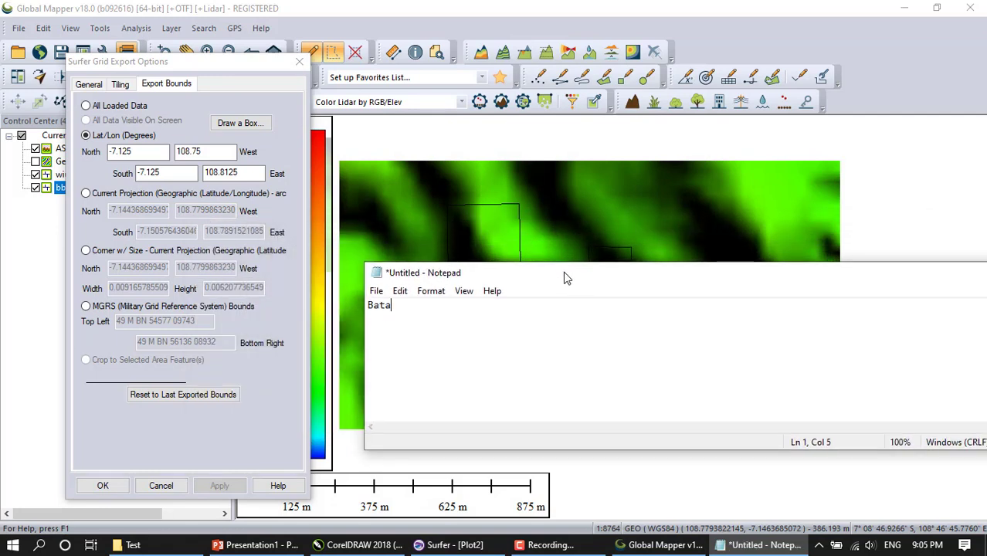
pyautogui.write('s Layout WIUP')
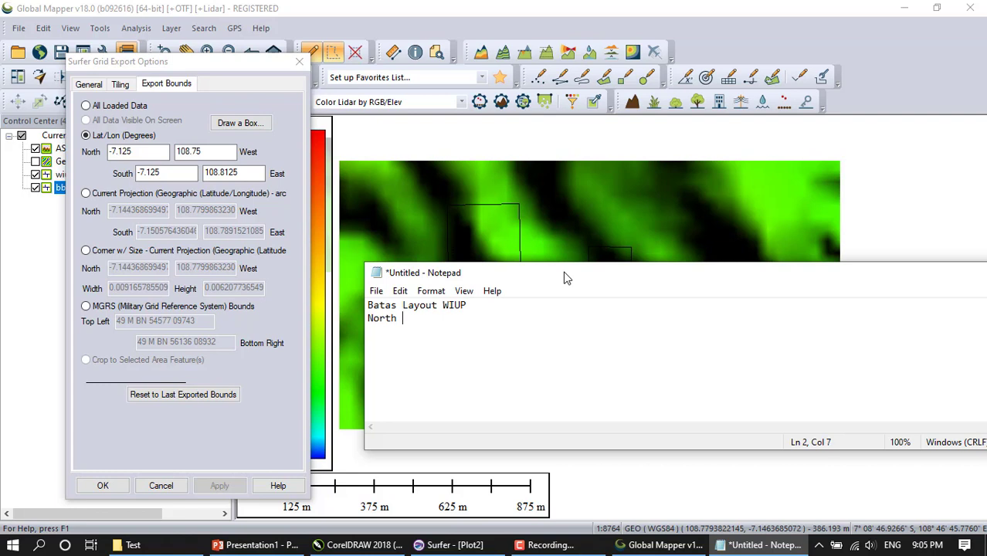
# - Copy the Lat/Lon North bound -7.125 into the note's North line and add a South line below
pyautogui.click(118, 179)
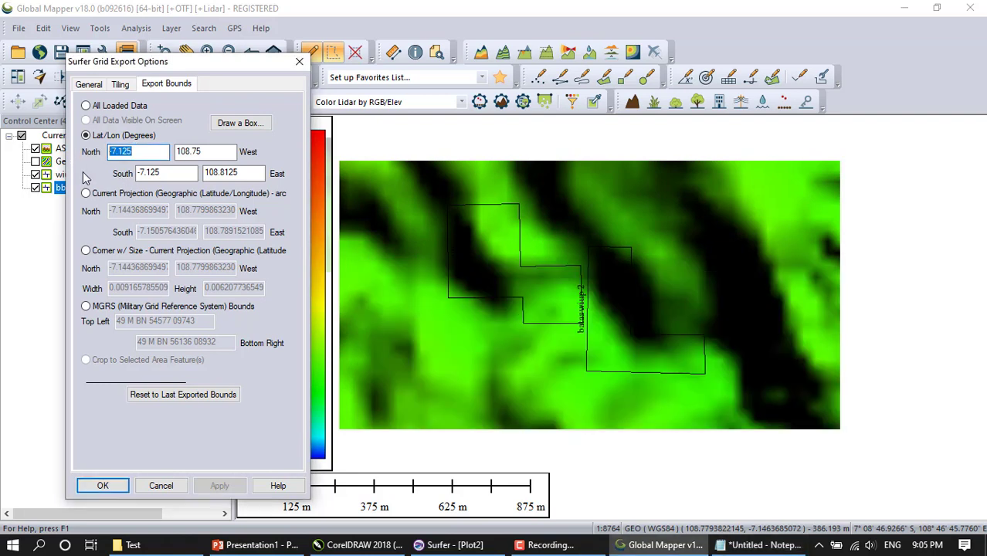
pyautogui.hotkey('ctrl', 'c')
pyautogui.hotkey('alt', 'Tab')
pyautogui.hotkey('ctrl', 'v')
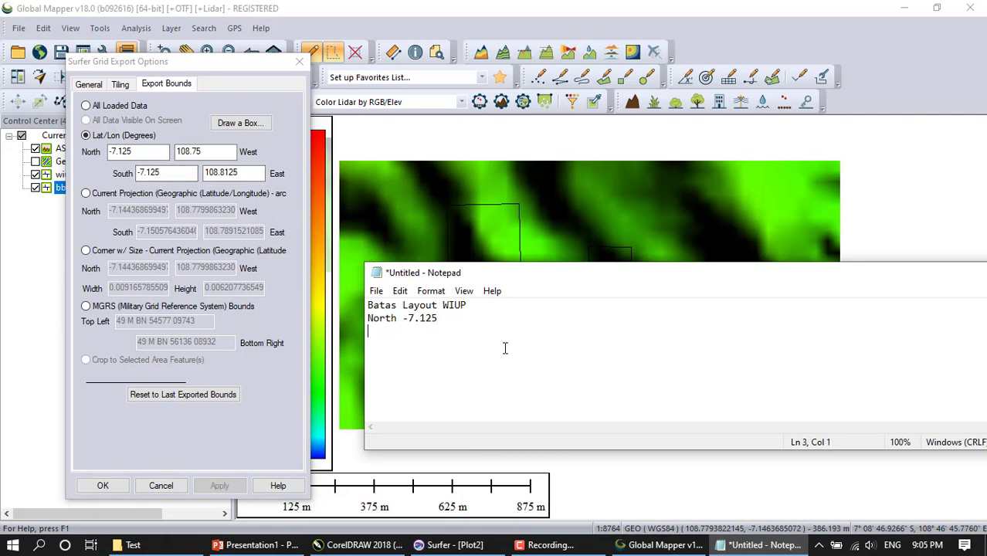
pyautogui.doubleClick(172, 176)
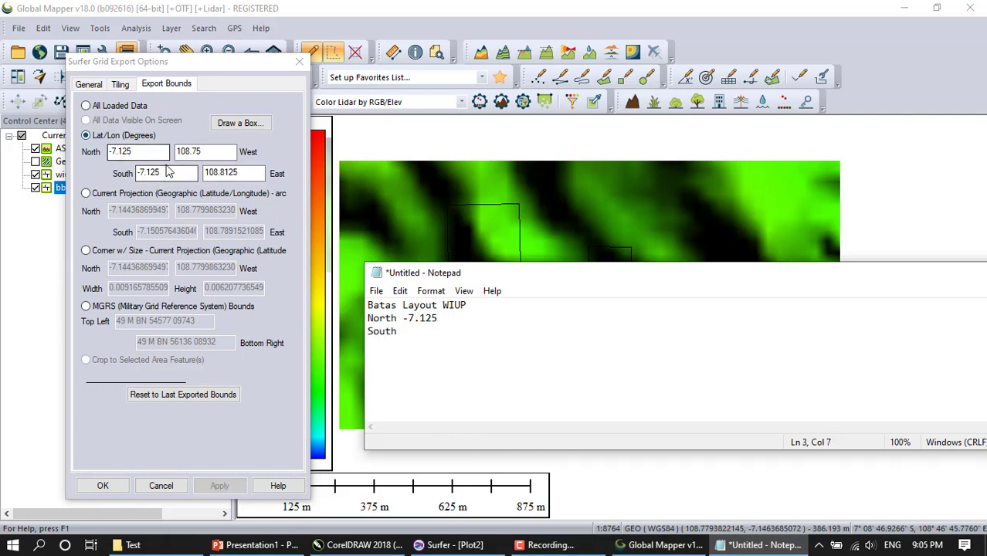
pyautogui.click(722, 539)
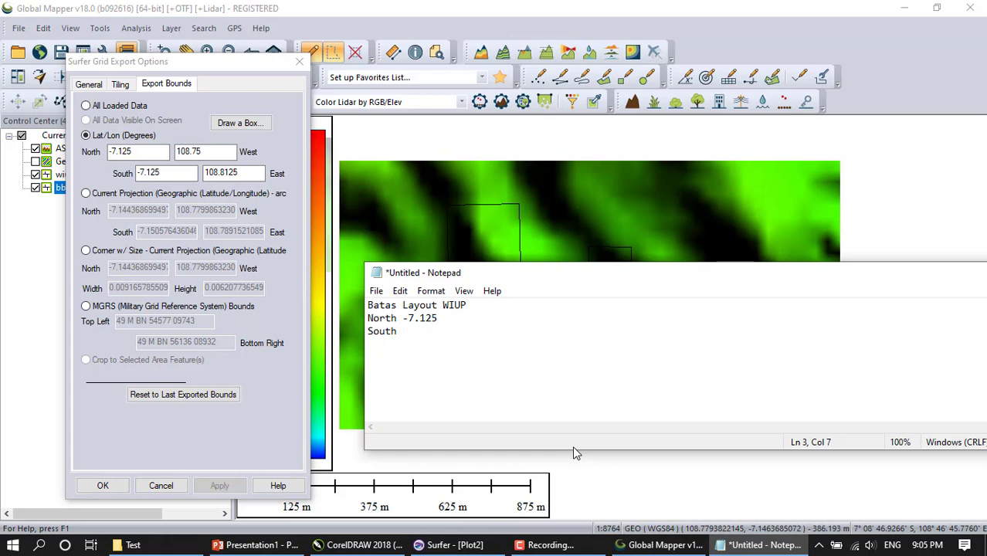
pyautogui.moveTo(588, 277); pyautogui.dragTo(446, 247)
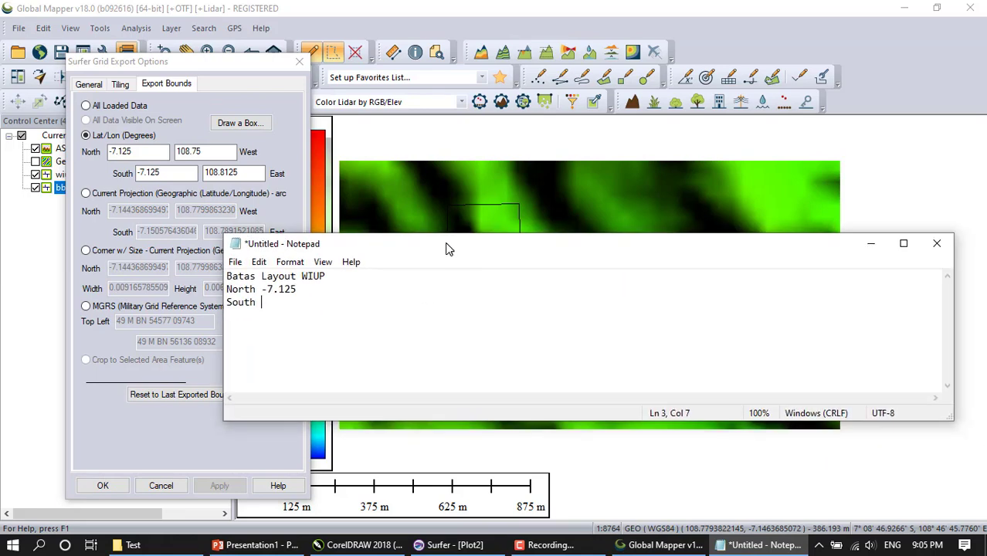
# - Redraw the Surfer grid's export bounds as a slightly larger box around both WIUP boundaries
pyautogui.click(239, 123)
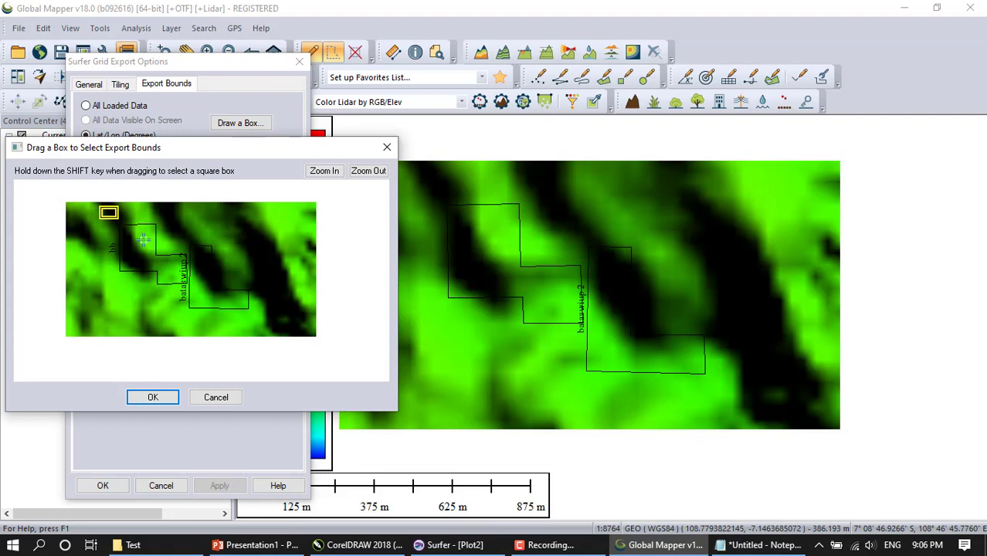
pyautogui.moveTo(144, 240); pyautogui.dragTo(266, 330)
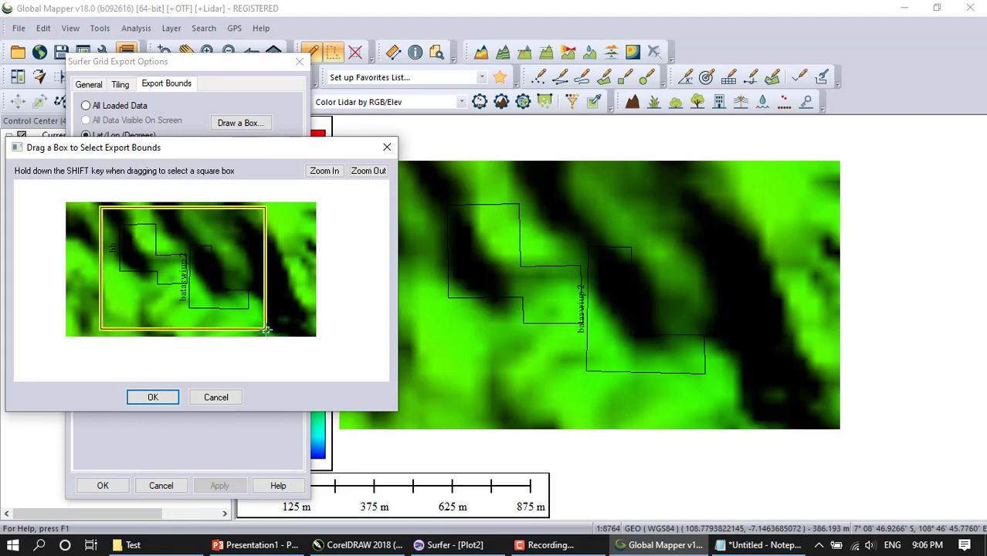
pyautogui.click(153, 398)
# - Copy the current-projection North and South bounds into the note, replacing North with -7.14407706086723 and setting South to -7.15111805064518
pyautogui.doubleClick(153, 208)
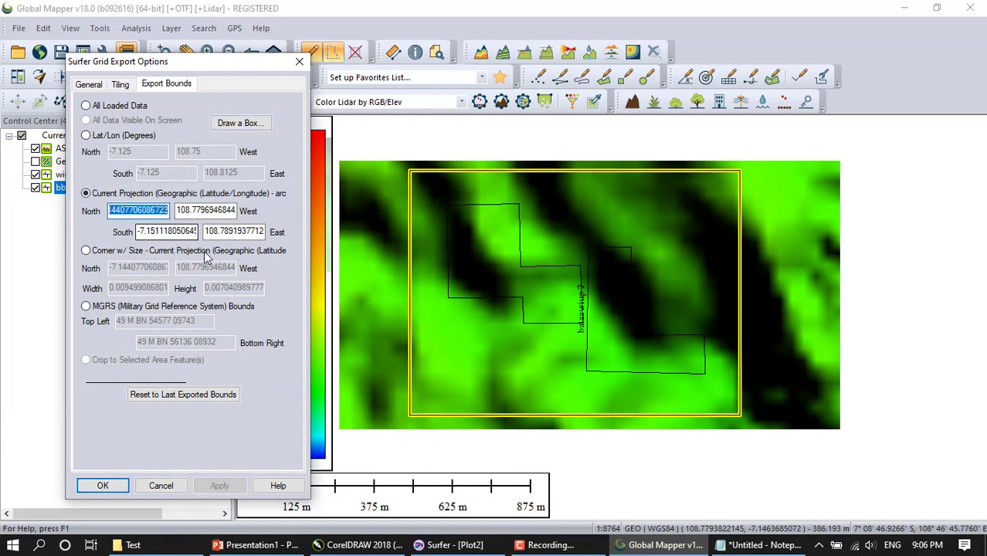
pyautogui.click(761, 545)
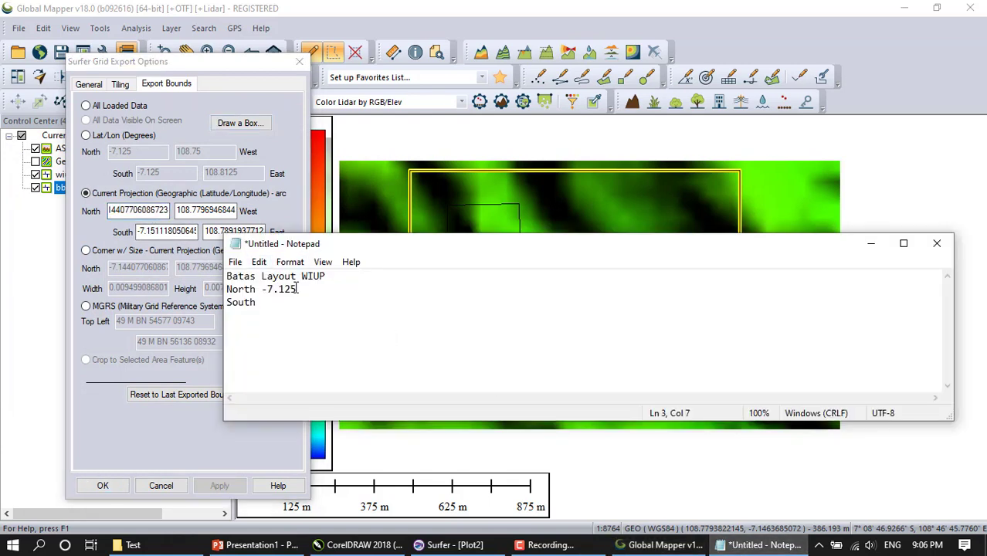
pyautogui.moveTo(297, 288); pyautogui.dragTo(263, 289)
pyautogui.hotkey('ctrl', 'v')
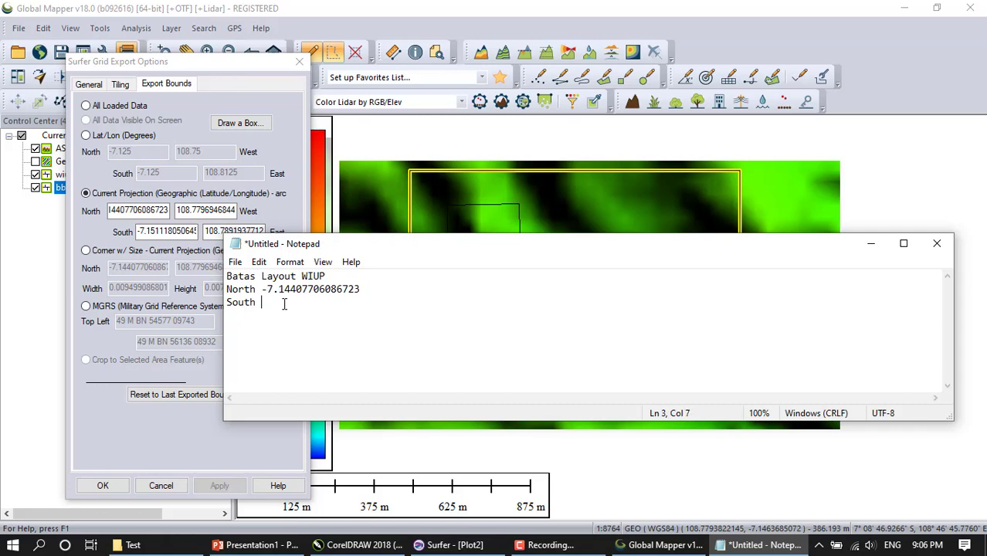
pyautogui.doubleClick(156, 231)
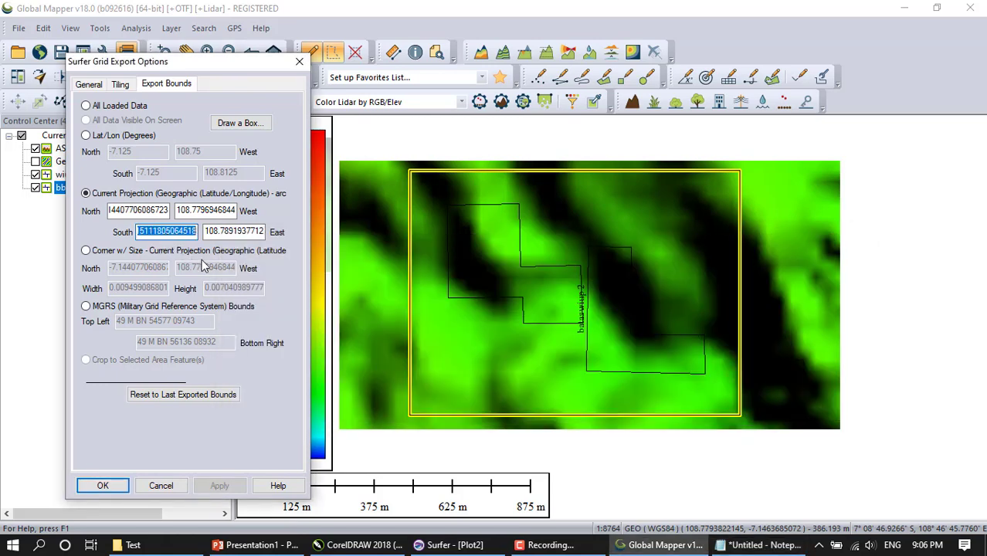
pyautogui.click(761, 546)
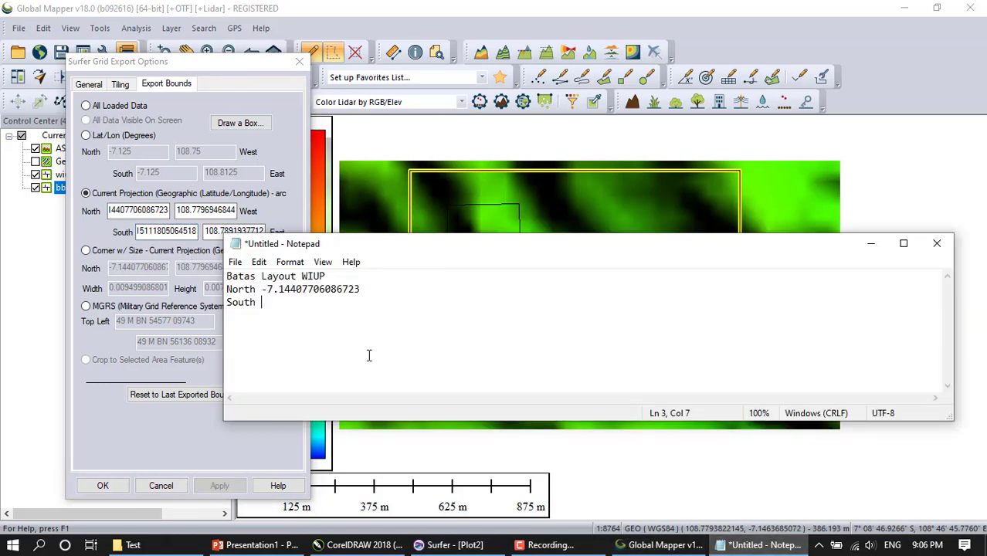
pyautogui.hotkey('ctrl', 'v')
# - Add a West line with 108.779694684443 and an East line with 108.789193771244 to the note, copied from the export bounds
pyautogui.doubleClick(207, 210)
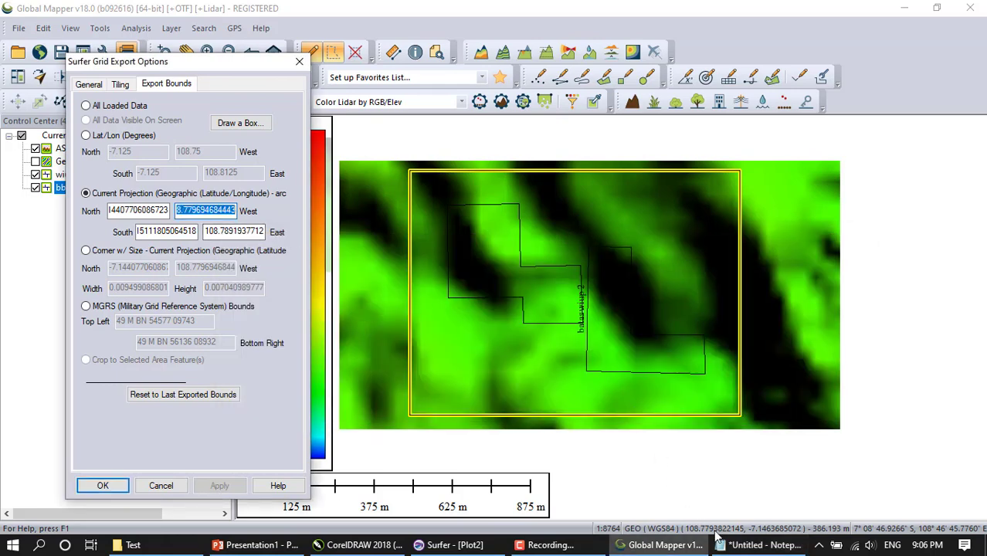
pyautogui.click(741, 545)
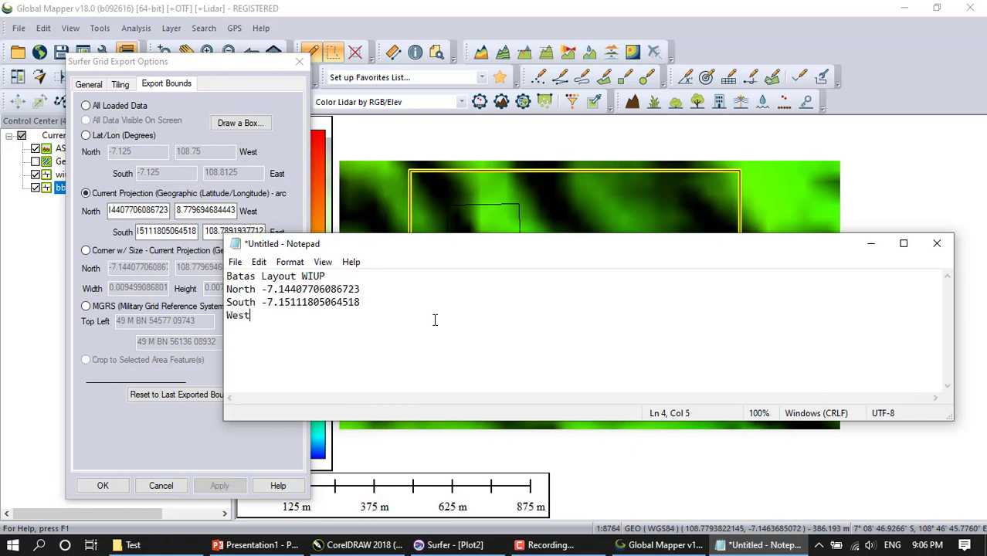
pyautogui.write('108.779694684443')
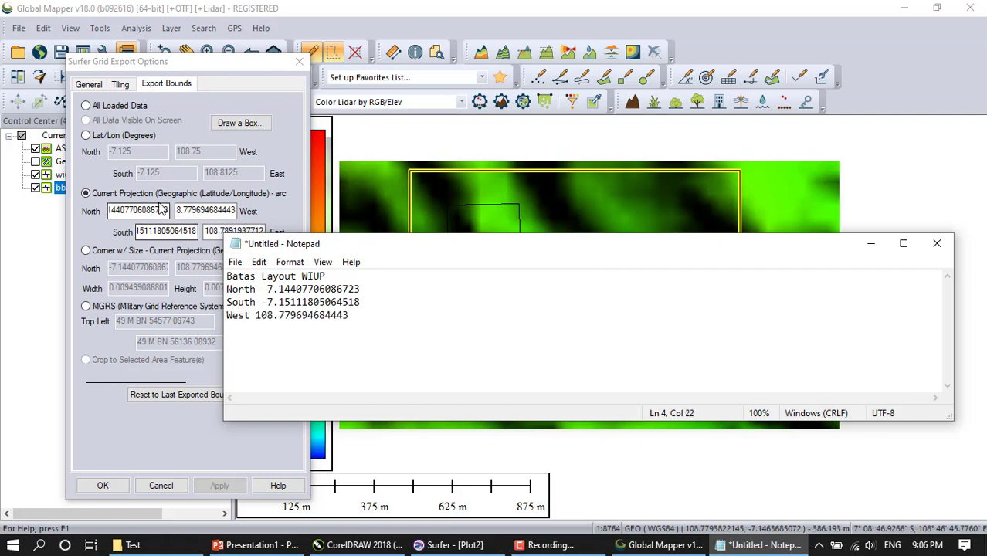
pyautogui.click(206, 231)
pyautogui.doubleClick(214, 229)
pyautogui.hotkey('ctrl', 'c')
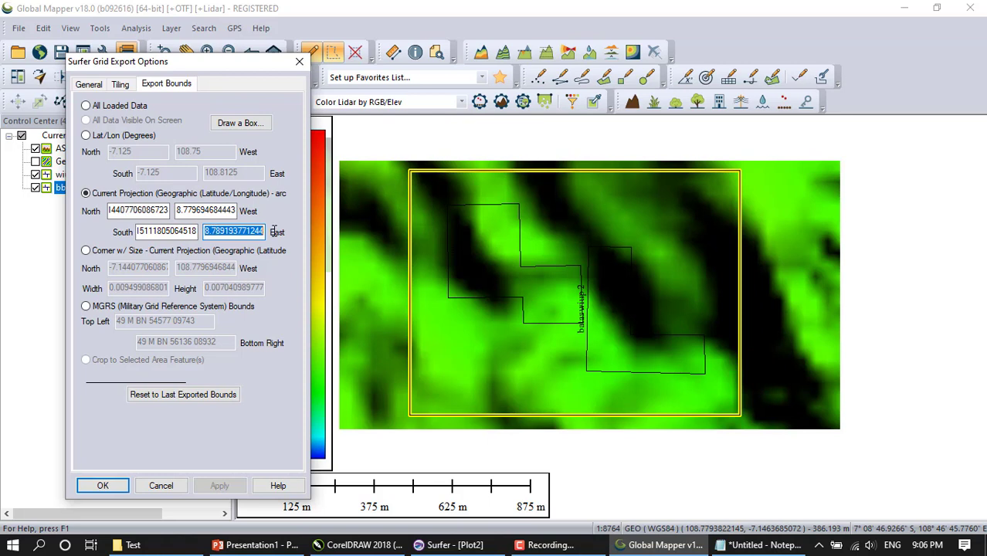
pyautogui.click(735, 545)
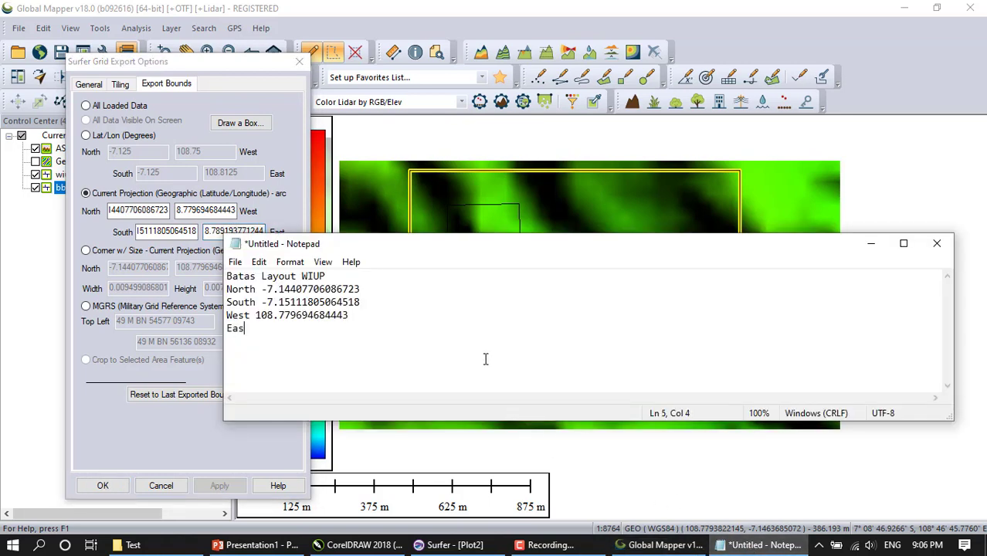
pyautogui.hotkey('ctrl', 'v')
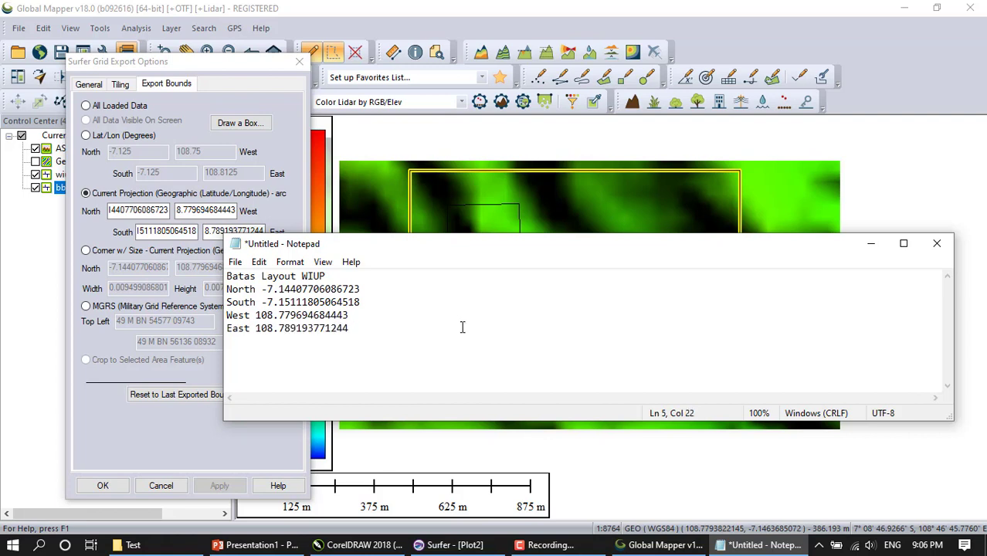
# - Save the note as "Batas Layout WIUP.txt" in the Test folder and close Notepad
pyautogui.click(235, 261)
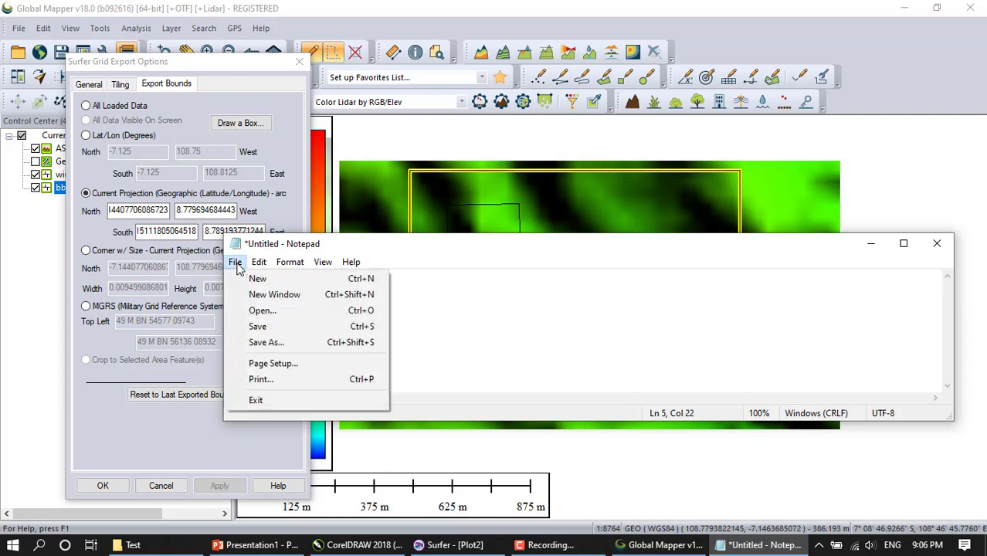
pyautogui.click(278, 343)
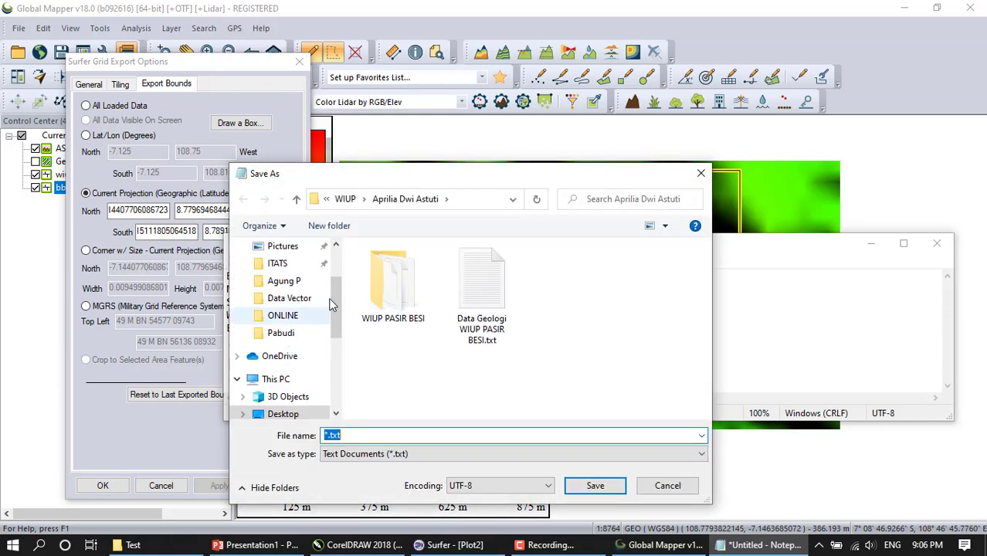
pyautogui.click(297, 198)
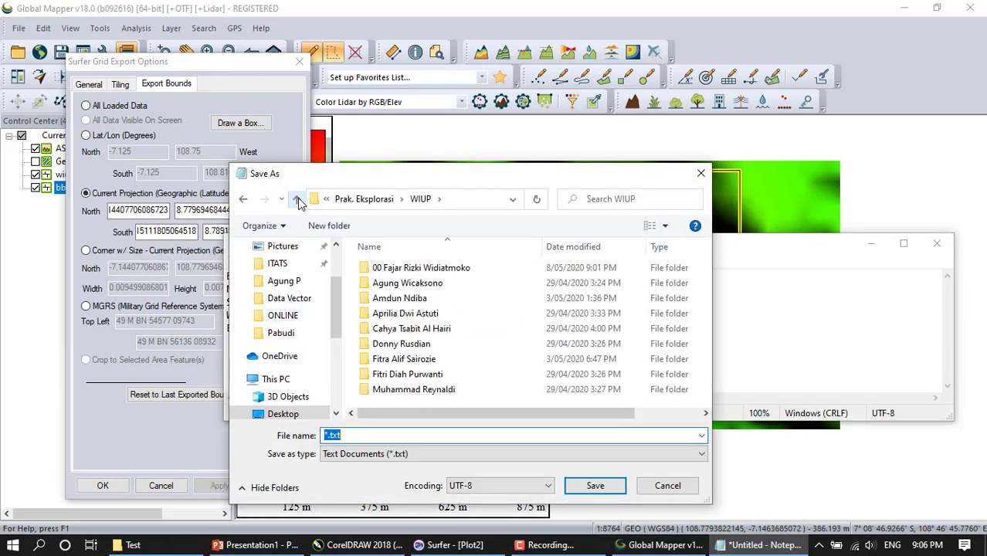
pyautogui.click(461, 271)
pyautogui.doubleClick(380, 283)
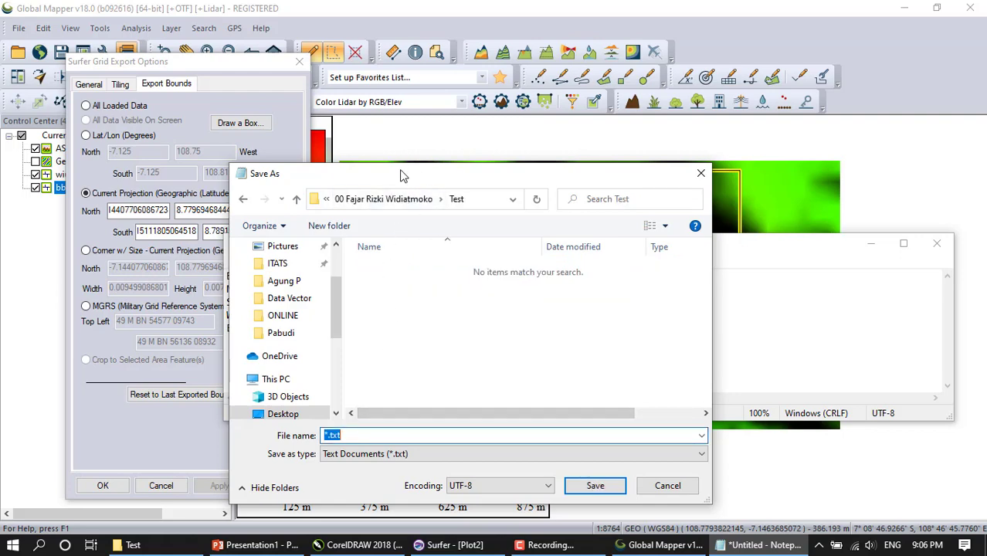
pyautogui.moveTo(401, 176); pyautogui.dragTo(576, 153)
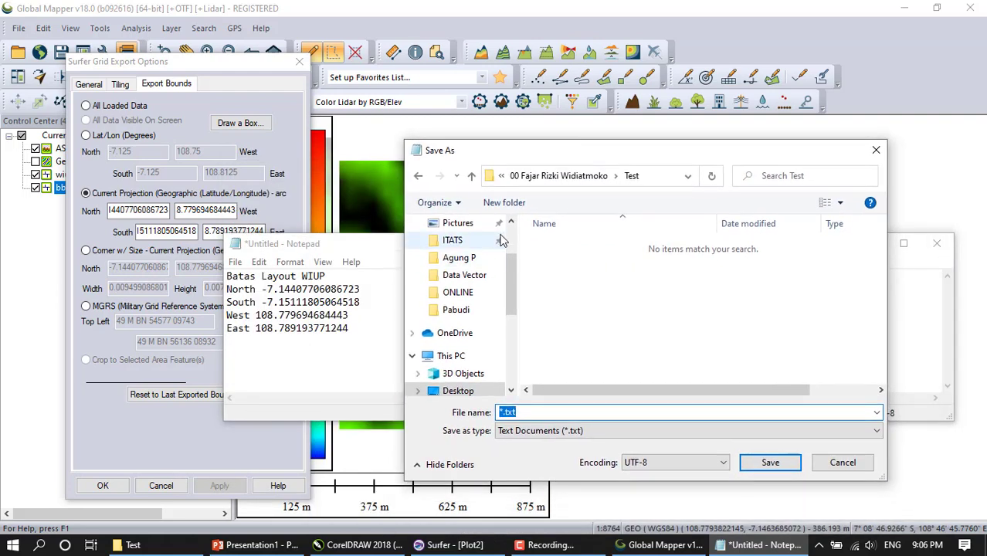
pyautogui.press('BackSpace')
pyautogui.press('Return')
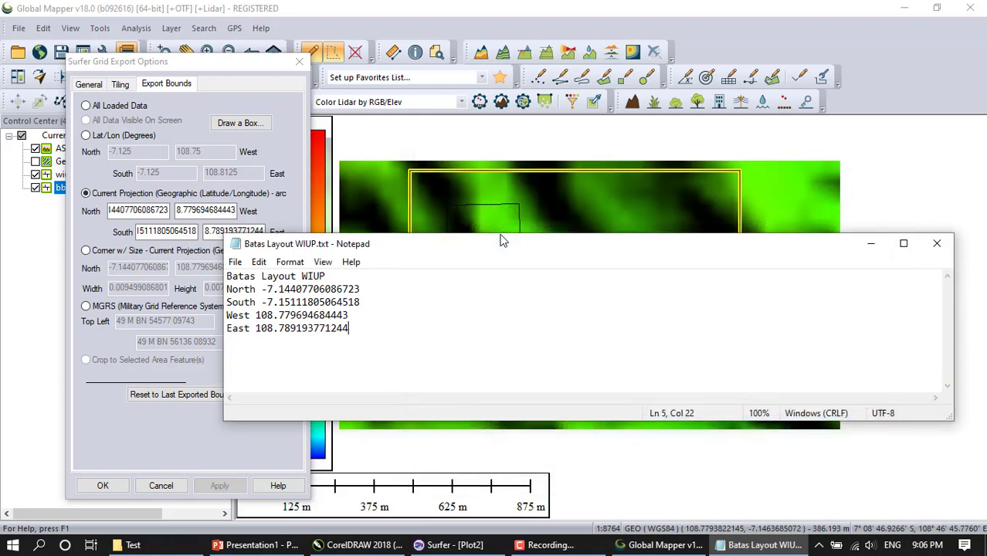
pyautogui.click(938, 243)
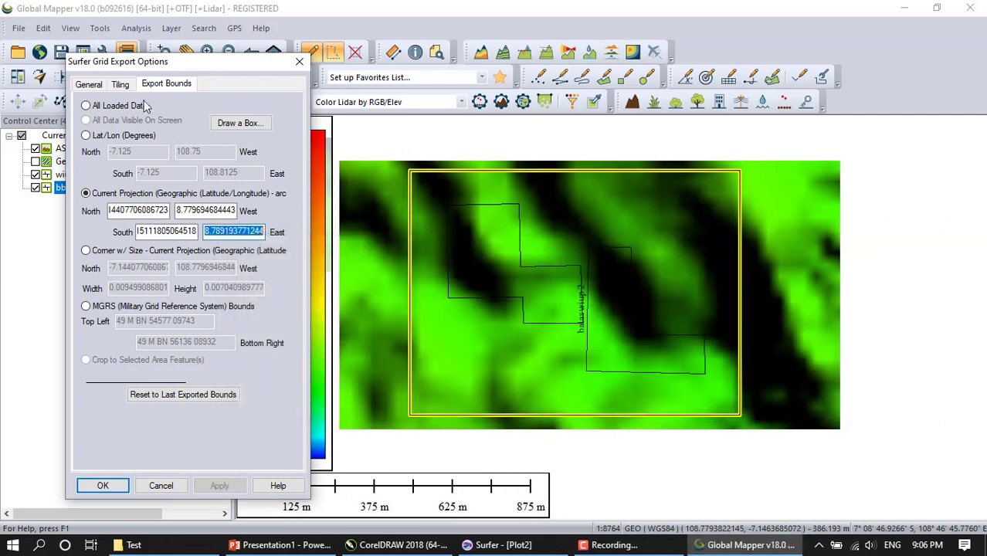
# - Export the bounded Surfer grid to the Test folder as "Batas Layout WIUP" and switch to Surfer
pyautogui.click(103, 485)
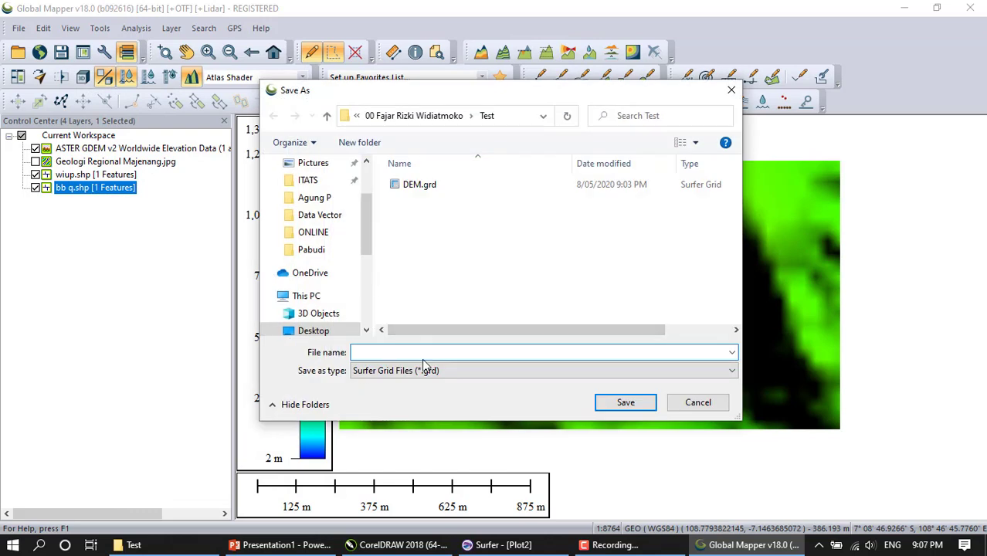
pyautogui.write('Batas Layout WIUP')
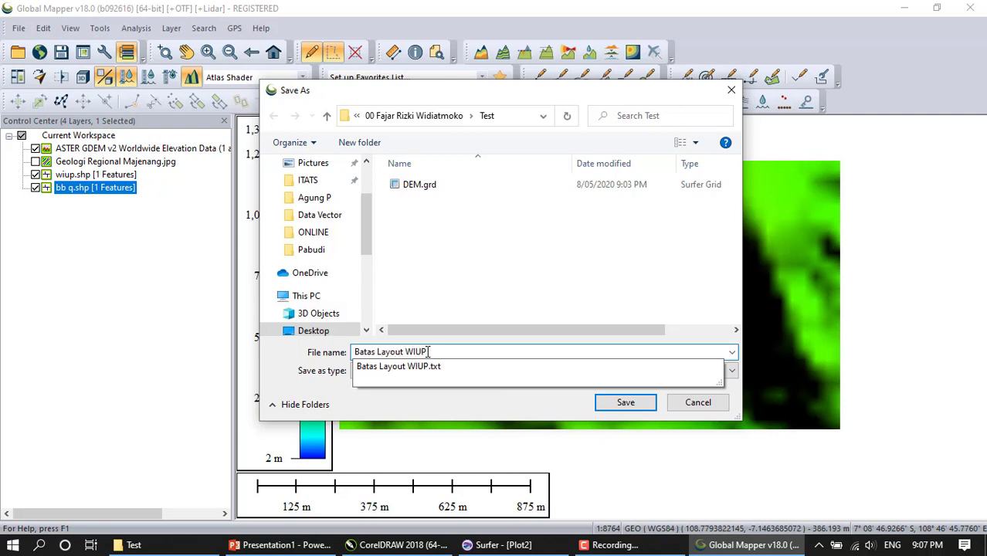
pyautogui.press('Return')
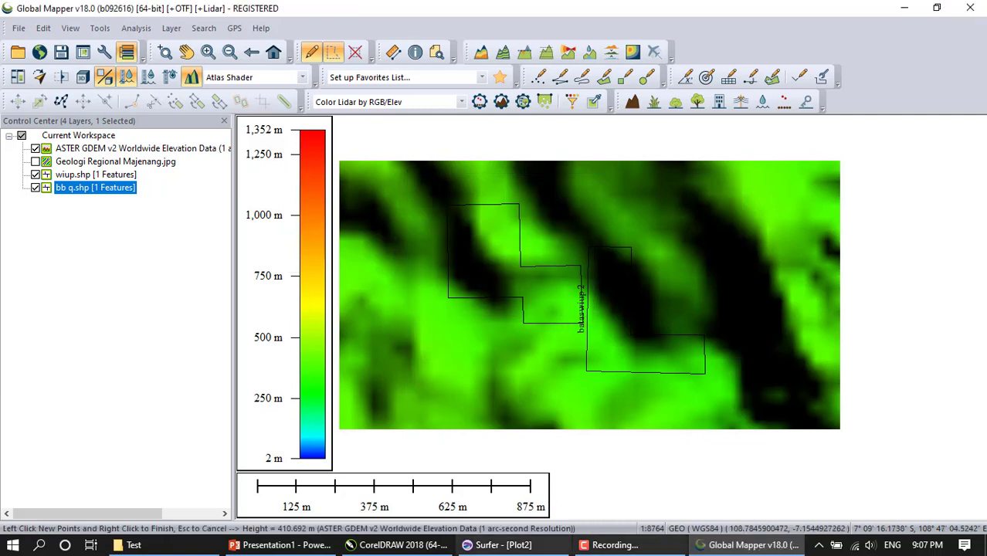
pyautogui.click(498, 545)
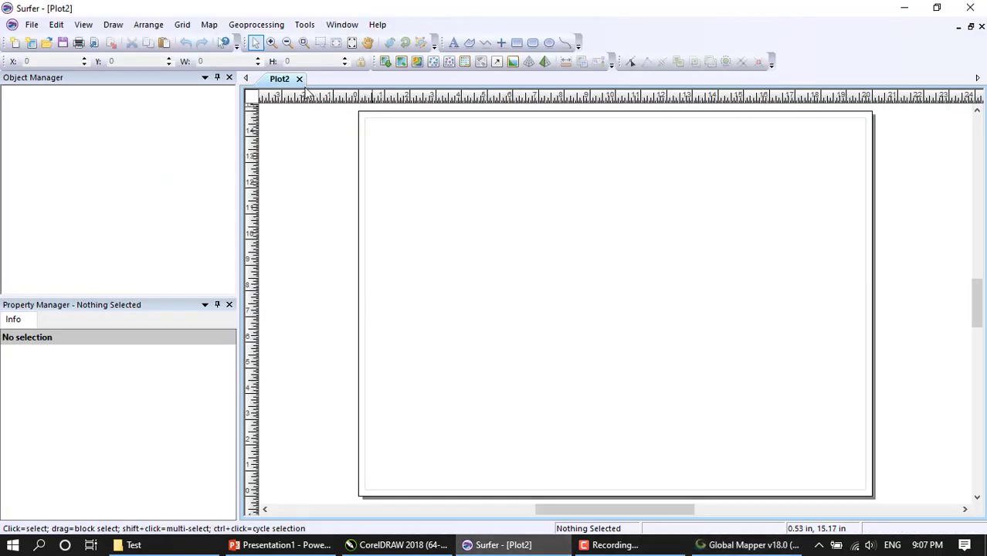
# - Create a 3D surface map from Batas Layout WIUP.grd in the Test folder and move it to the page's upper-left corner
pyautogui.click(546, 63)
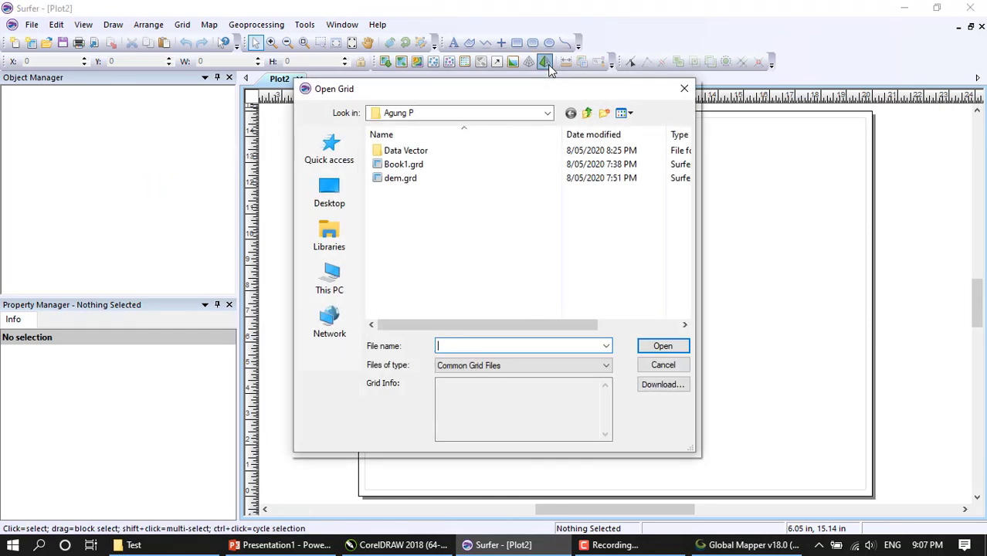
pyautogui.click(587, 113)
pyautogui.doubleClick(393, 166)
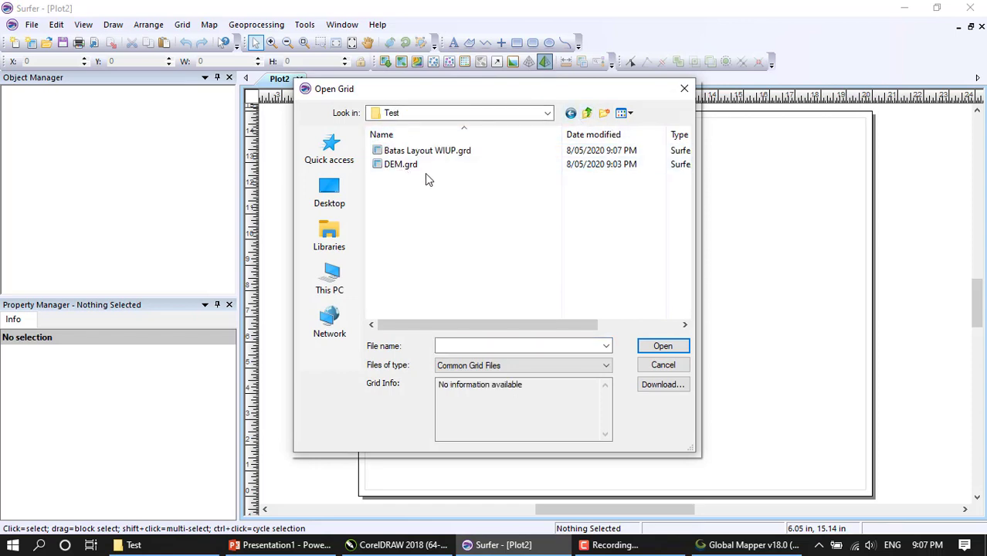
pyautogui.click(427, 155)
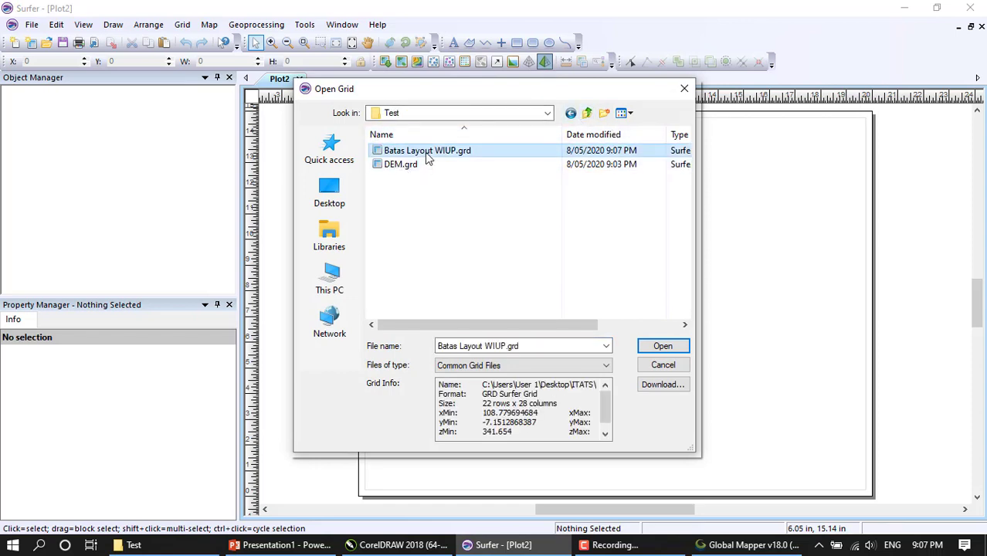
pyautogui.click(660, 347)
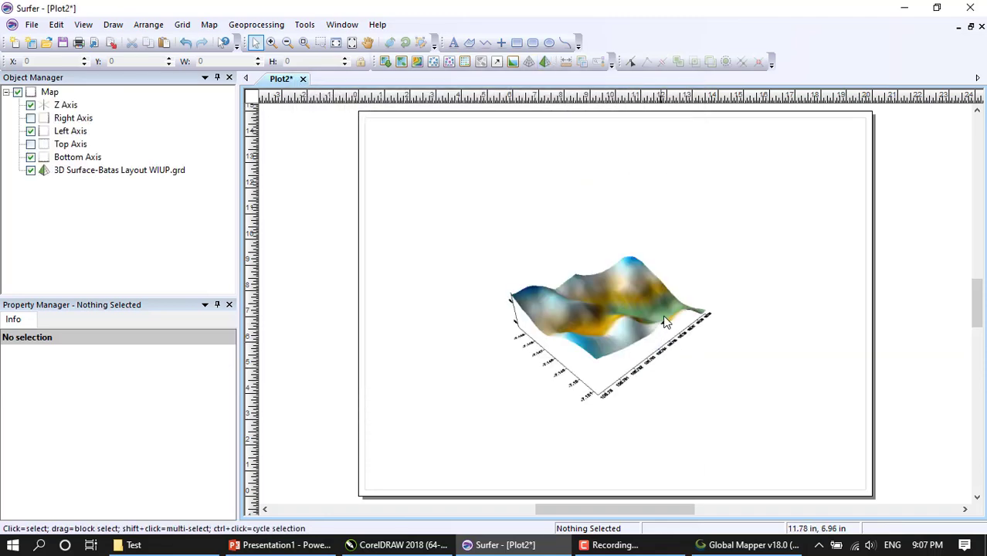
pyautogui.moveTo(625, 329); pyautogui.dragTo(502, 204)
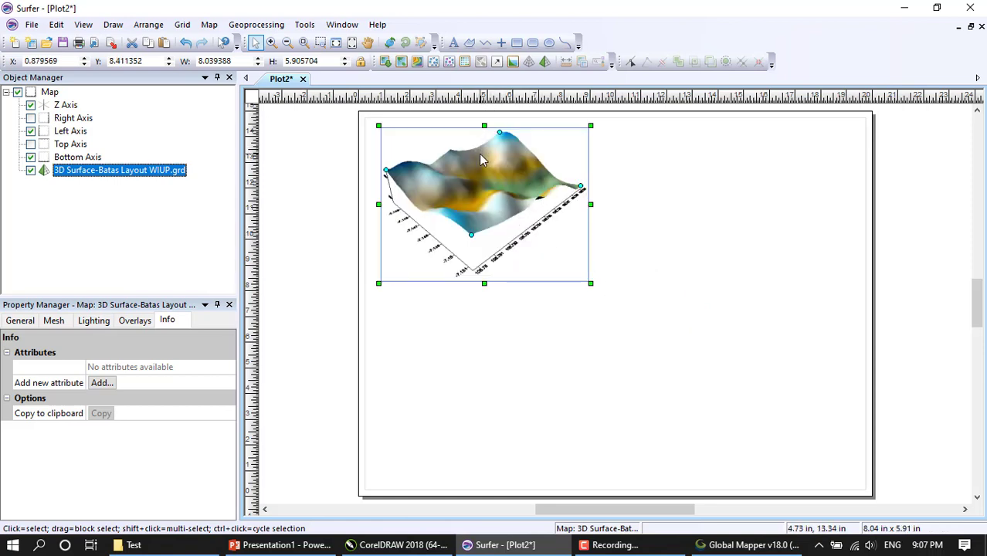
# - Create a contour map from Batas Layout WIUP.grd and delete the 3D surface map
pyautogui.click(418, 61)
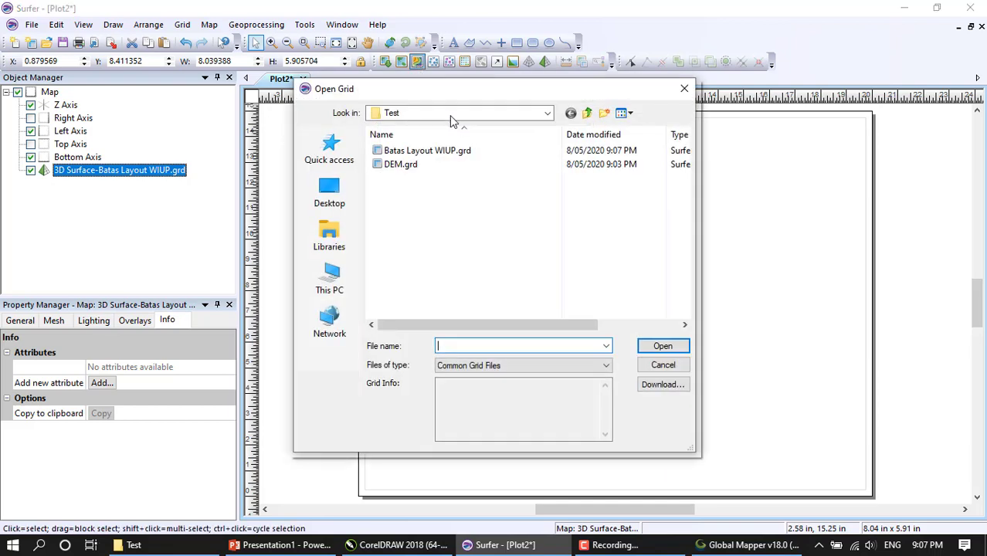
pyautogui.click(665, 346)
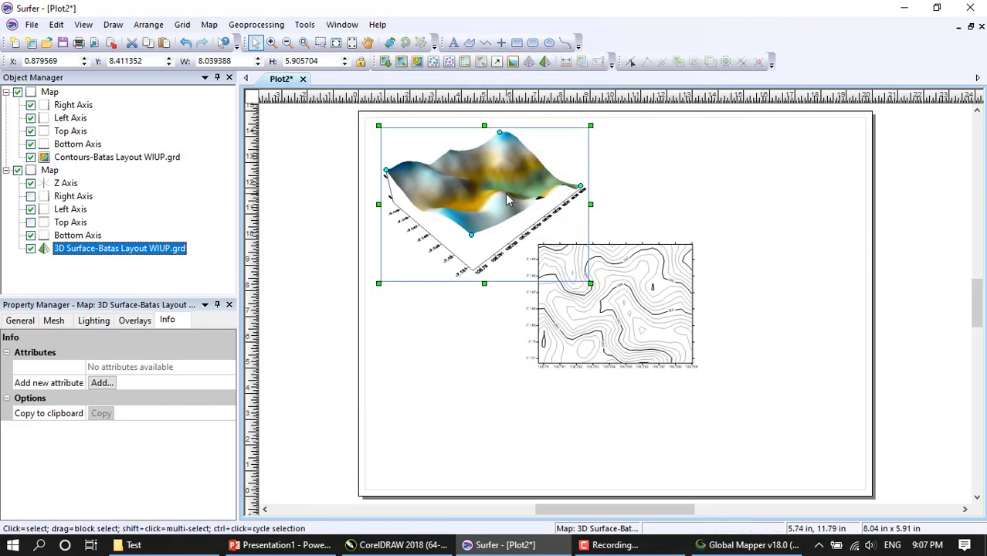
pyautogui.press('Delete')
pyautogui.scroll(4, 716, 316)
pyautogui.scroll(2, 562, 305)
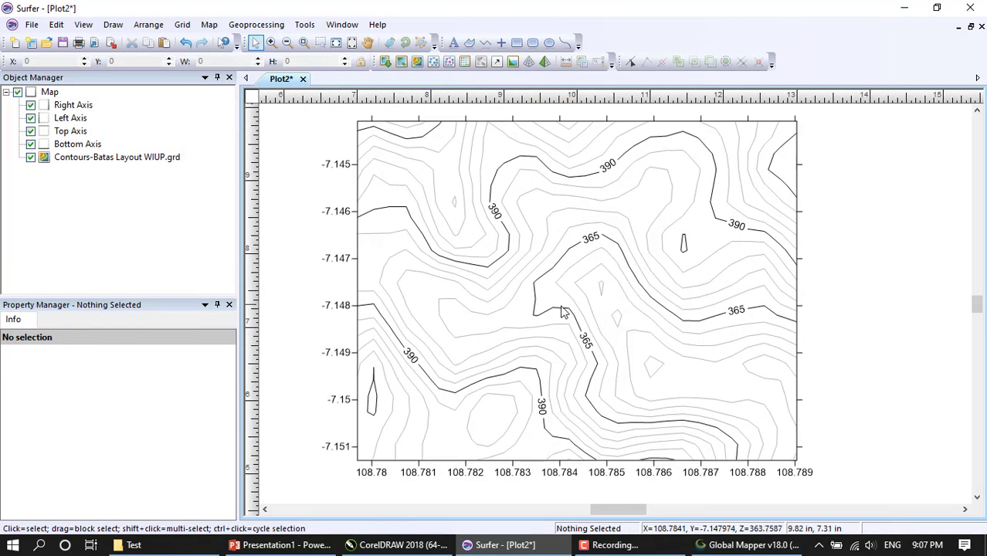
# - Add wiup.shp from the 1P folder to the contour map as a base layer
pyautogui.rightClick(586, 291)
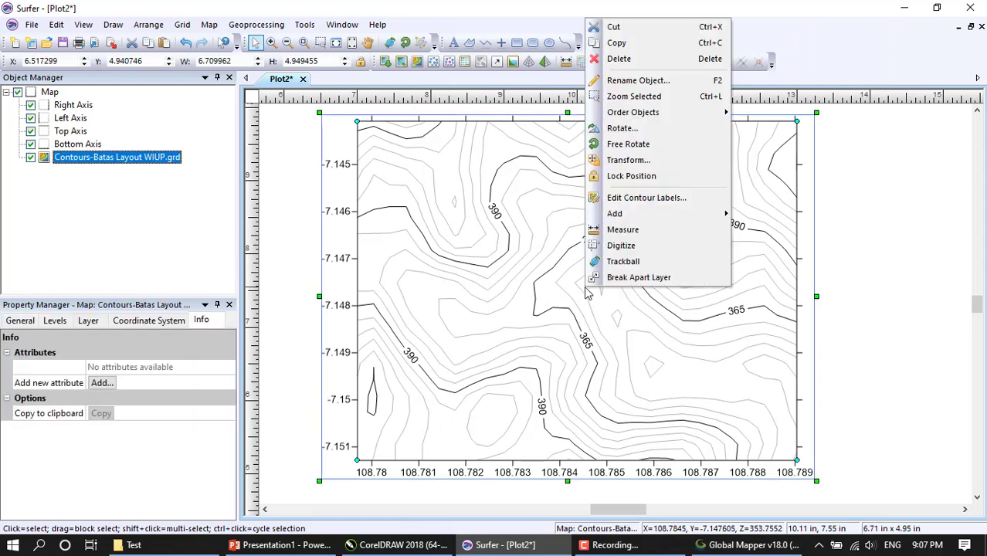
pyautogui.moveTo(694, 221)
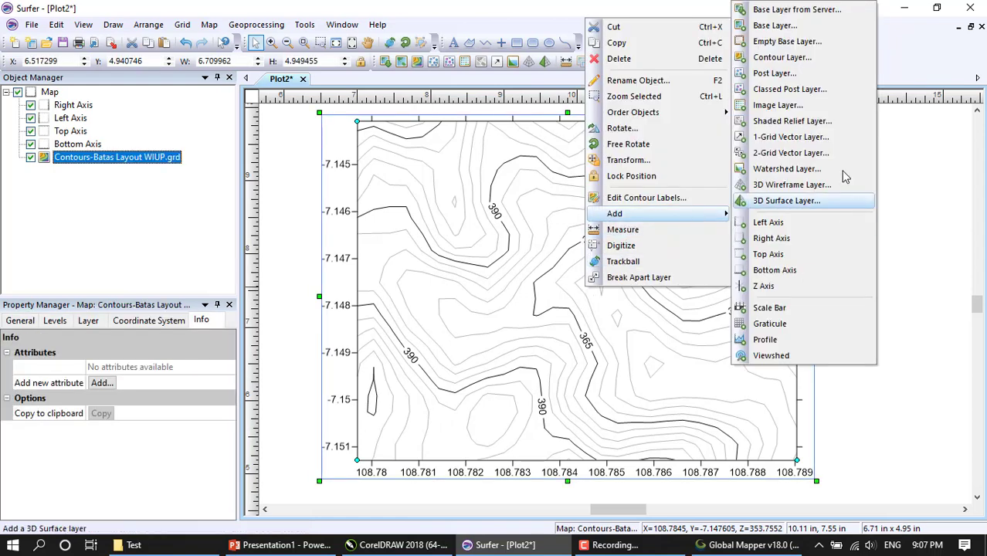
pyautogui.click(800, 27)
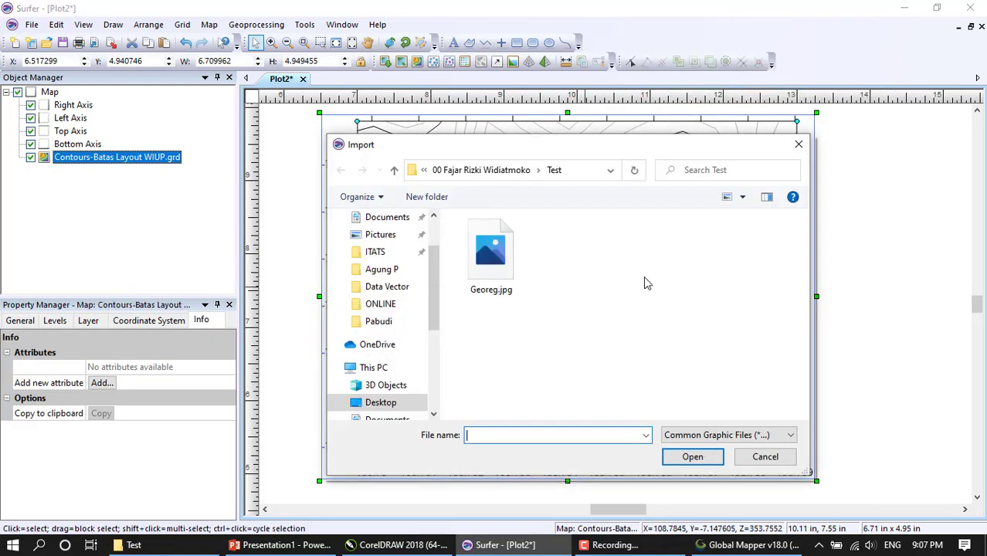
pyautogui.moveTo(529, 154); pyautogui.dragTo(463, 147)
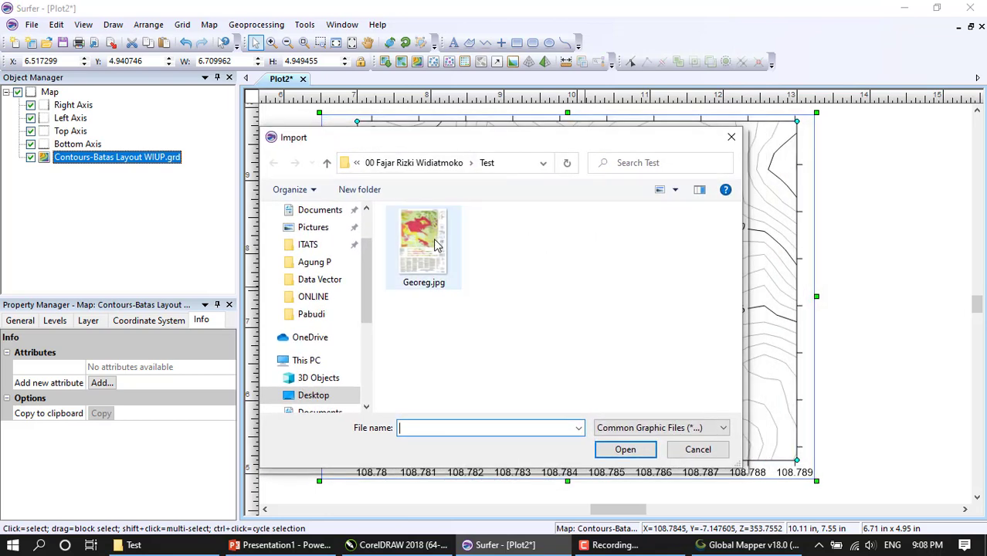
pyautogui.click(328, 164)
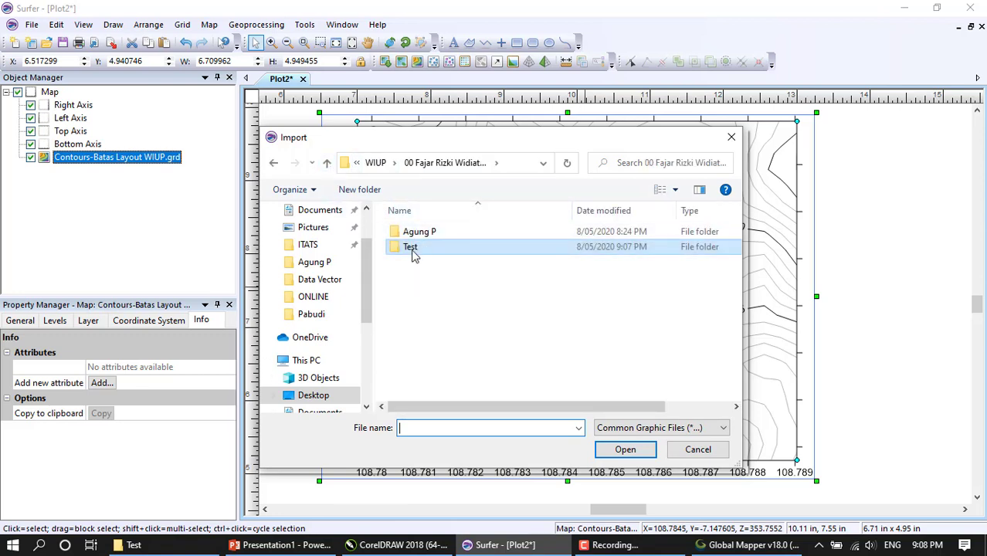
pyautogui.doubleClick(412, 249)
pyautogui.click(328, 164)
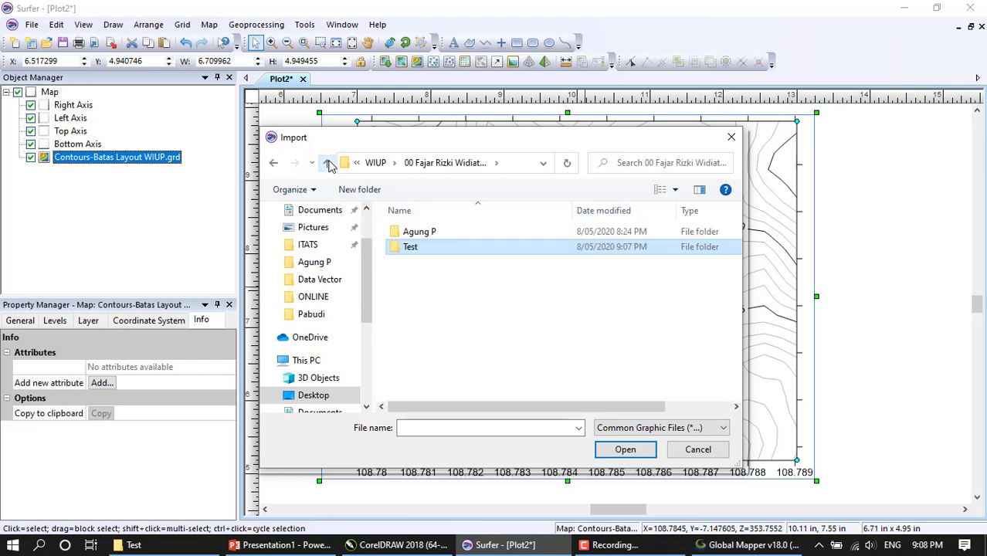
pyautogui.click(328, 164)
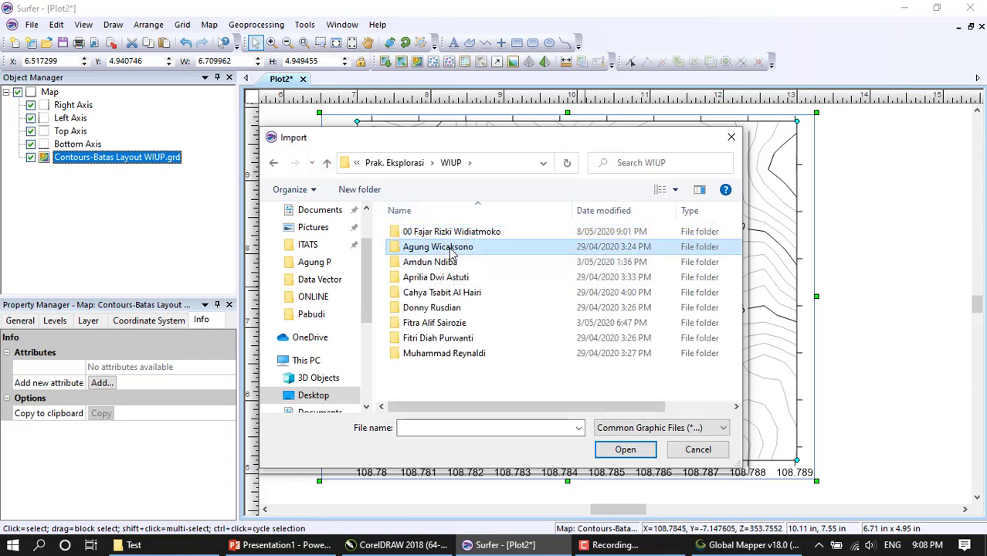
pyautogui.doubleClick(431, 248)
pyautogui.doubleClick(425, 237)
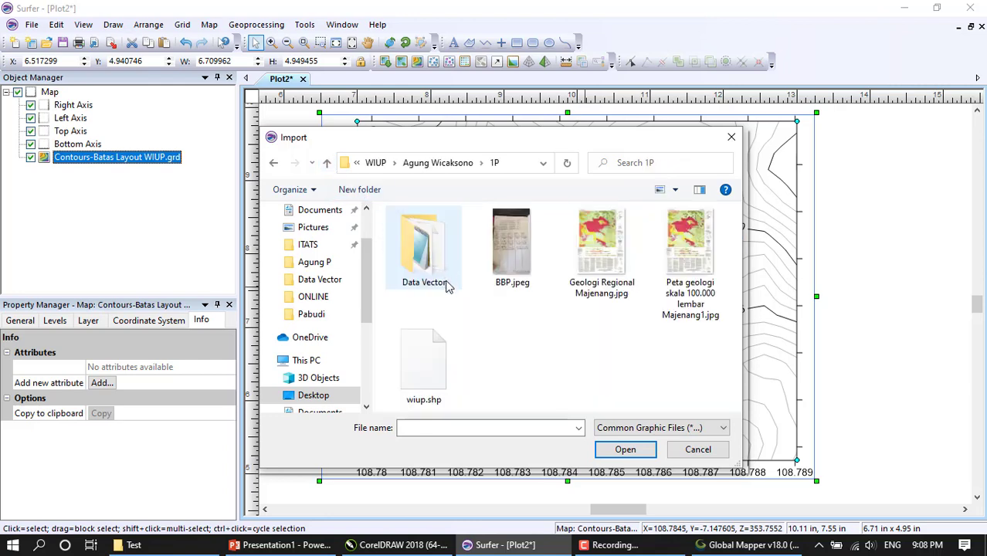
pyautogui.click(455, 396)
pyautogui.click(625, 450)
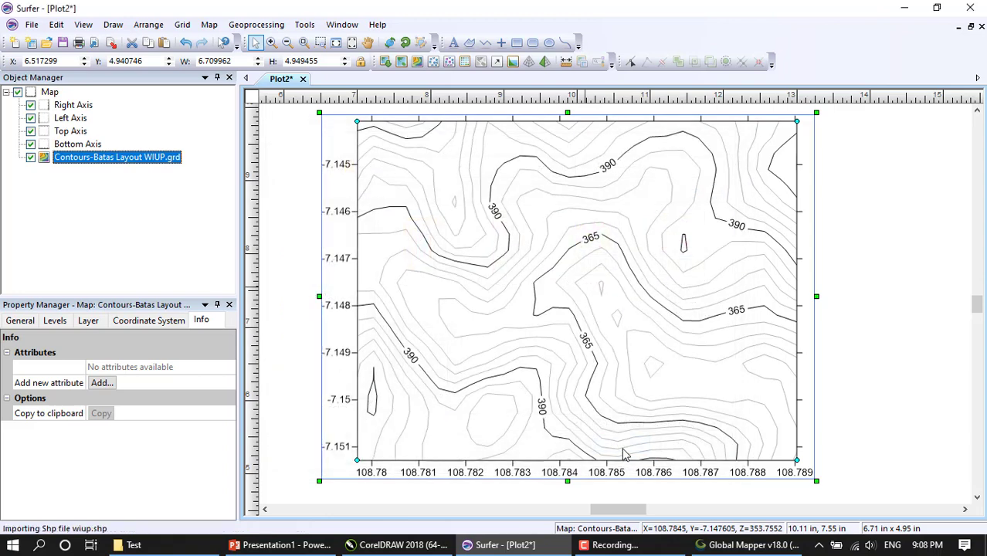
# - Add bb q.shp from the 4Q folder to the contour map as a base layer
pyautogui.rightClick(644, 360)
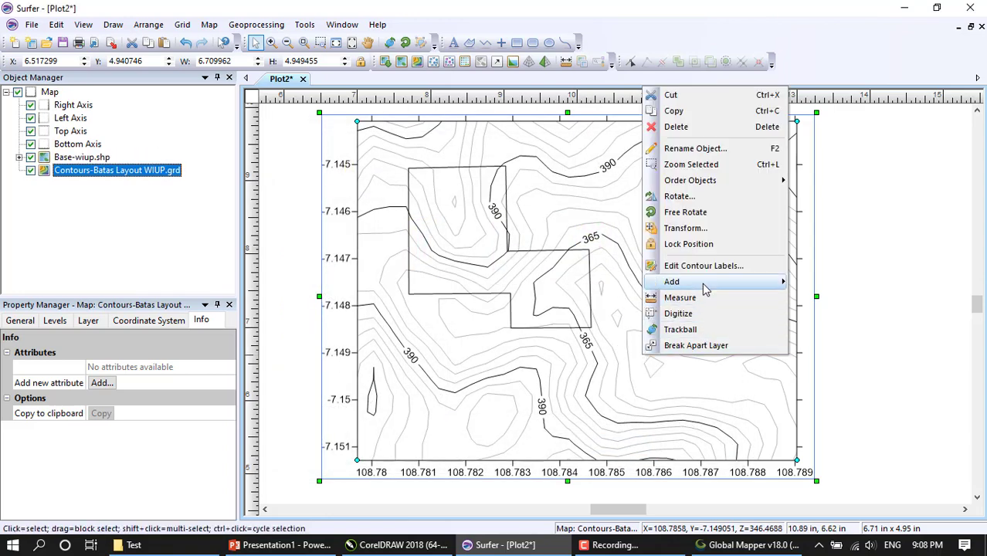
pyautogui.moveTo(675, 287)
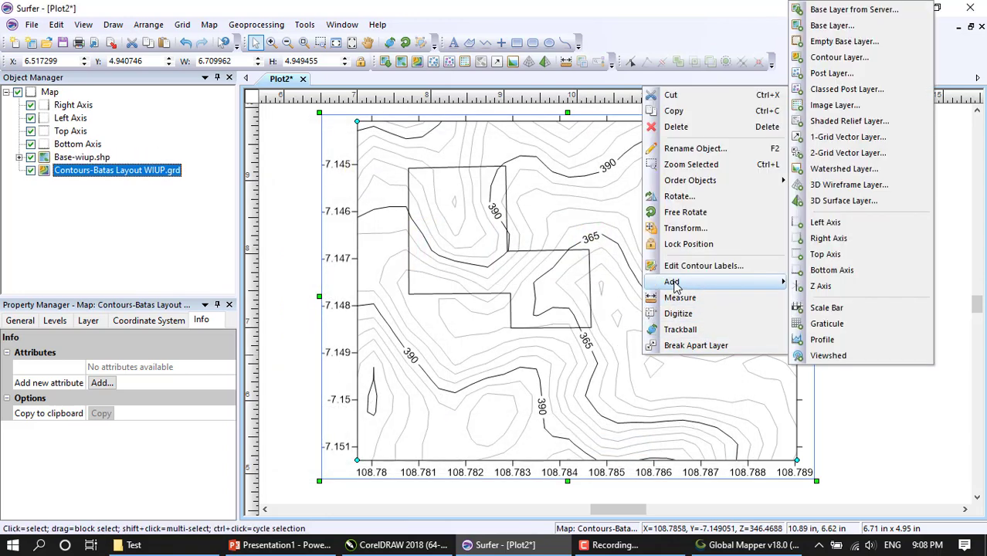
pyautogui.click(832, 26)
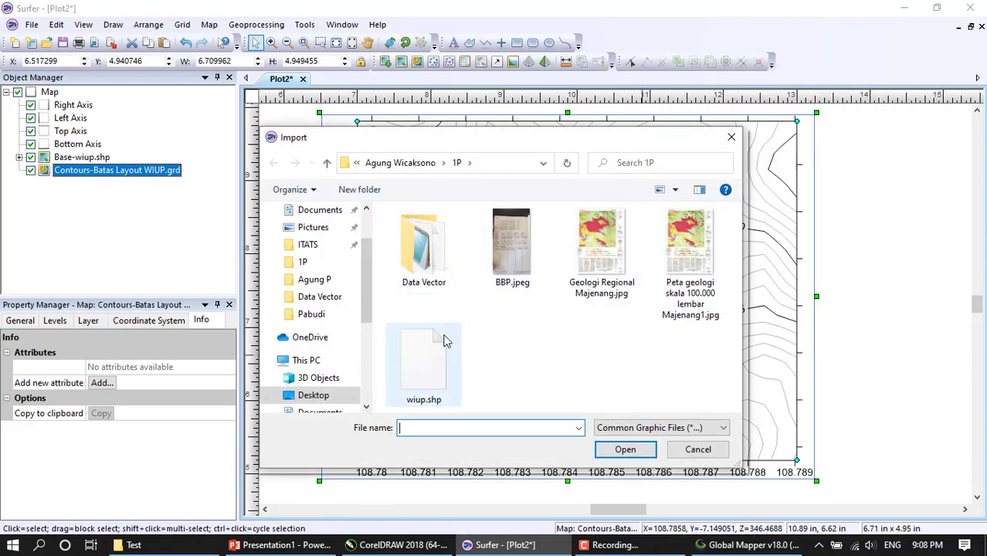
pyautogui.click(327, 162)
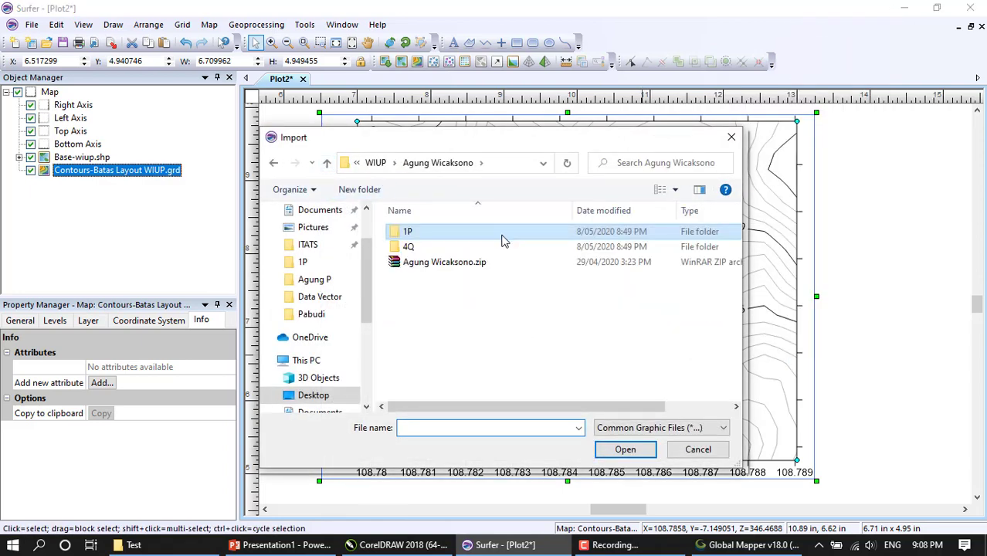
pyautogui.doubleClick(434, 247)
pyautogui.click(525, 271)
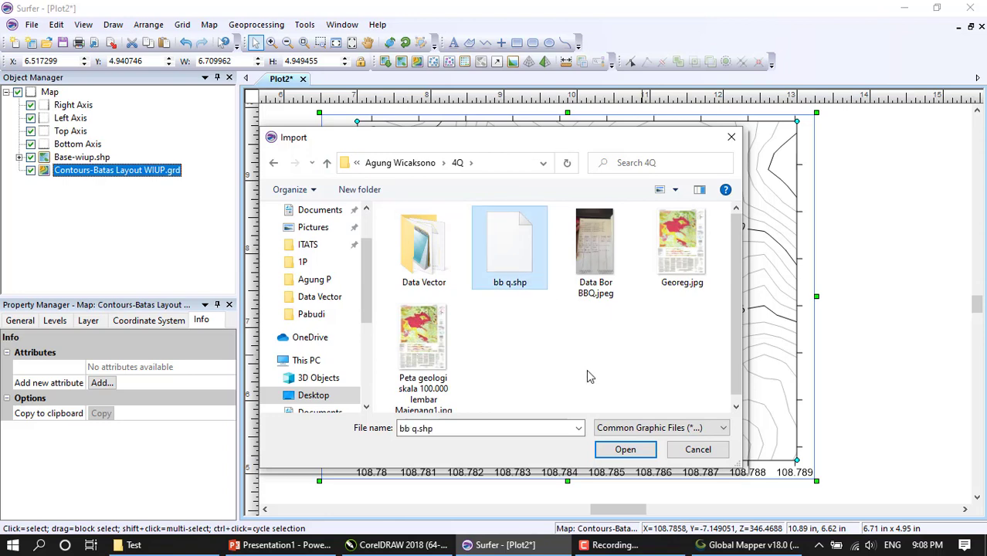
pyautogui.click(627, 451)
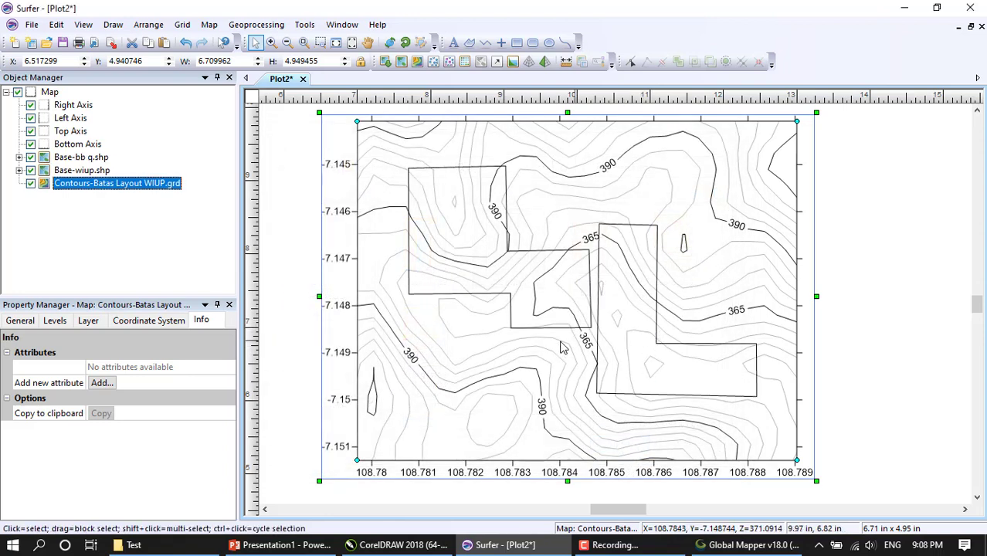
# - Add Jalan.shp from the 4Q Data Vector folder as a base layer without adjusting the map limits
pyautogui.rightClick(532, 378)
pyautogui.moveTo(631, 306)
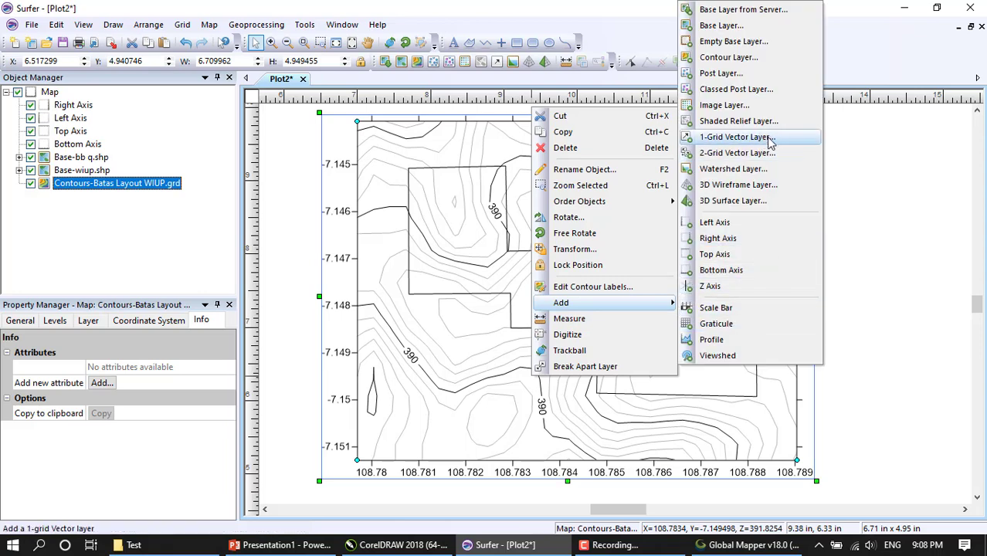
pyautogui.click(722, 25)
pyautogui.doubleClick(424, 247)
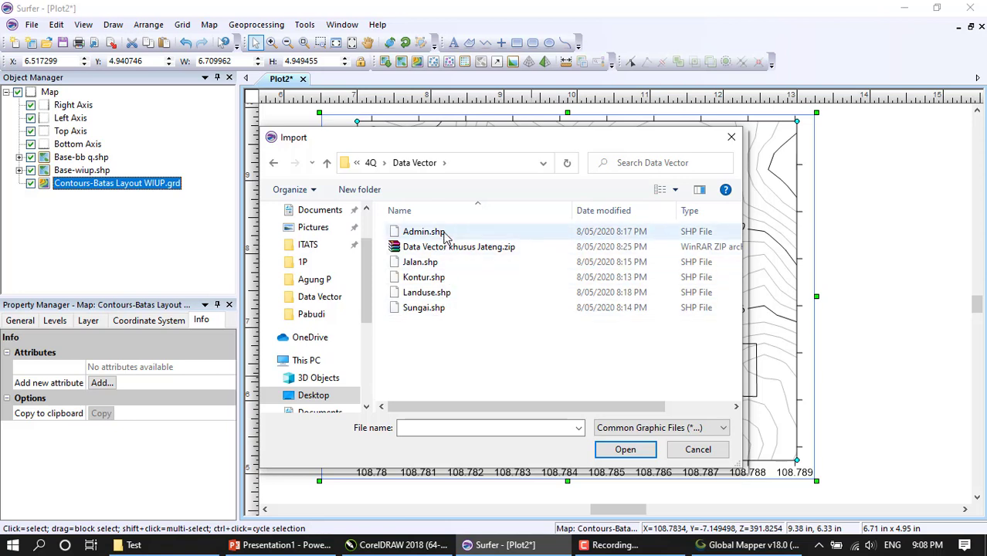
pyautogui.click(423, 264)
pyautogui.click(433, 279)
pyautogui.click(423, 264)
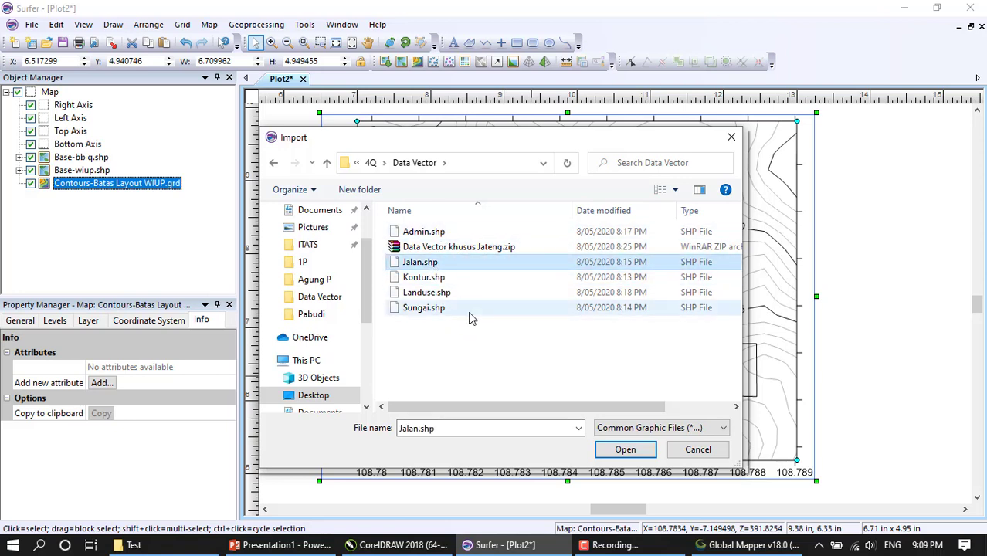
pyautogui.click(622, 451)
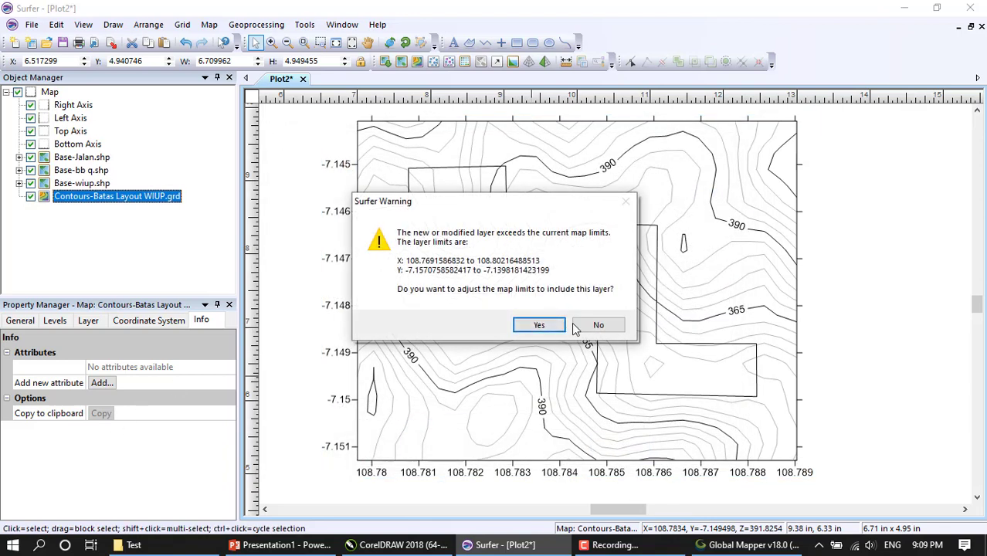
pyautogui.click(596, 325)
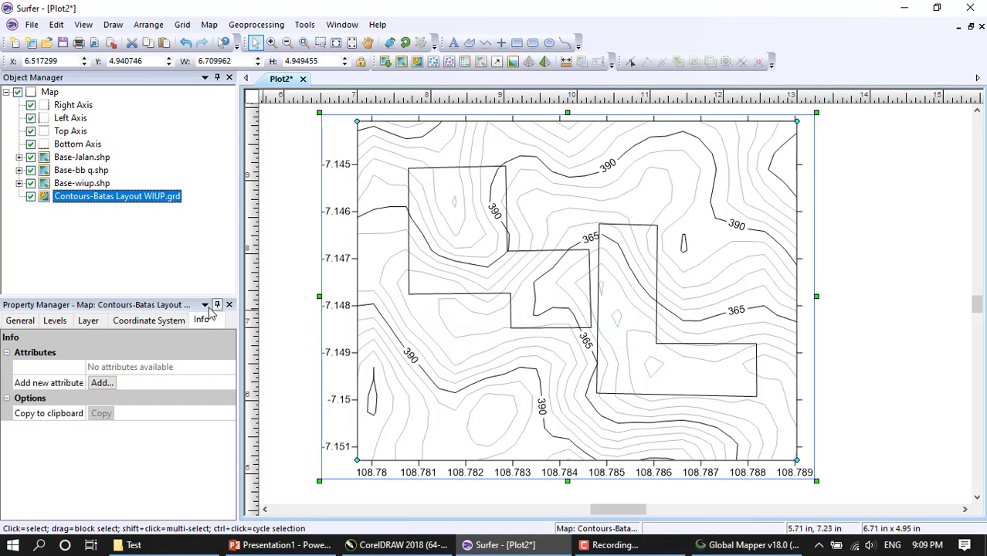
# - Hide and reshow the bb q and wiup base layers to check which boundary each one draws
pyautogui.click(31, 170)
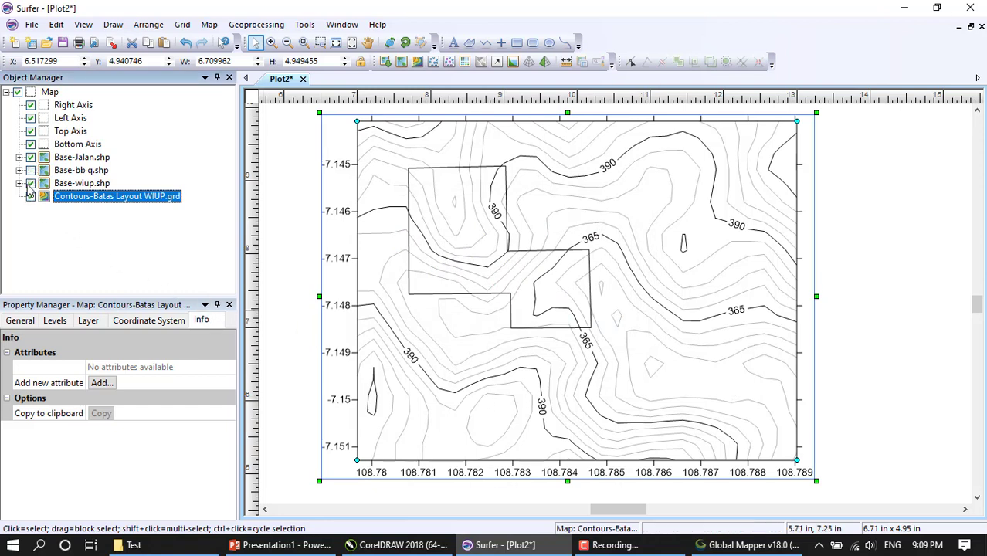
pyautogui.click(31, 183)
pyautogui.click(31, 183)
pyautogui.click(31, 170)
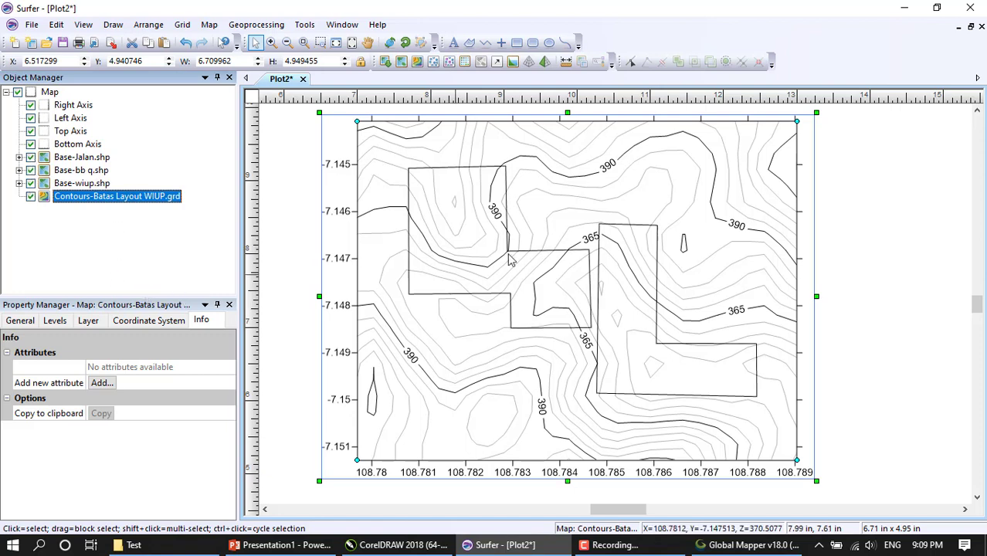
# - Add Sungai.shp from the Data Vector folder as a base layer without adjusting the map limits
pyautogui.rightClick(568, 215)
pyautogui.moveTo(645, 411)
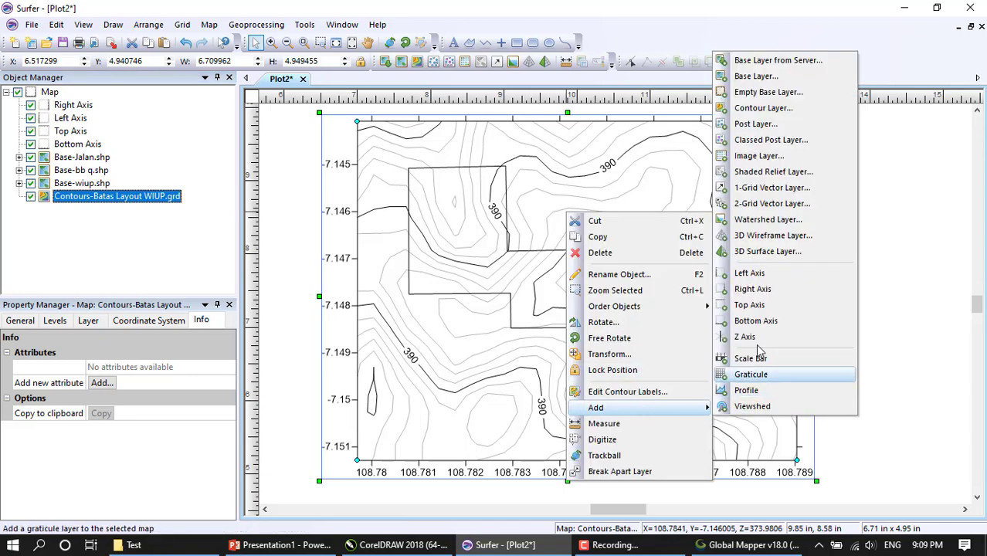
pyautogui.click(768, 82)
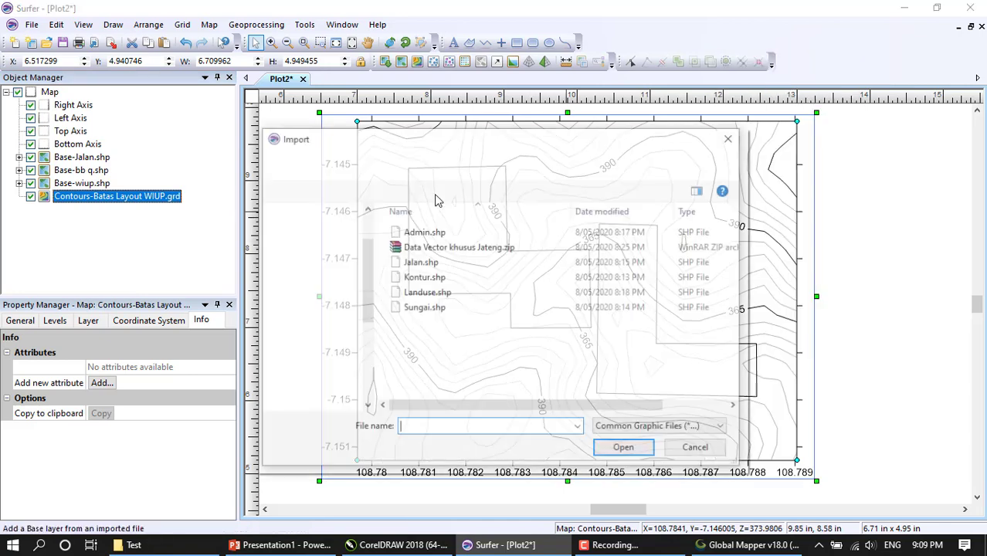
pyautogui.click(451, 312)
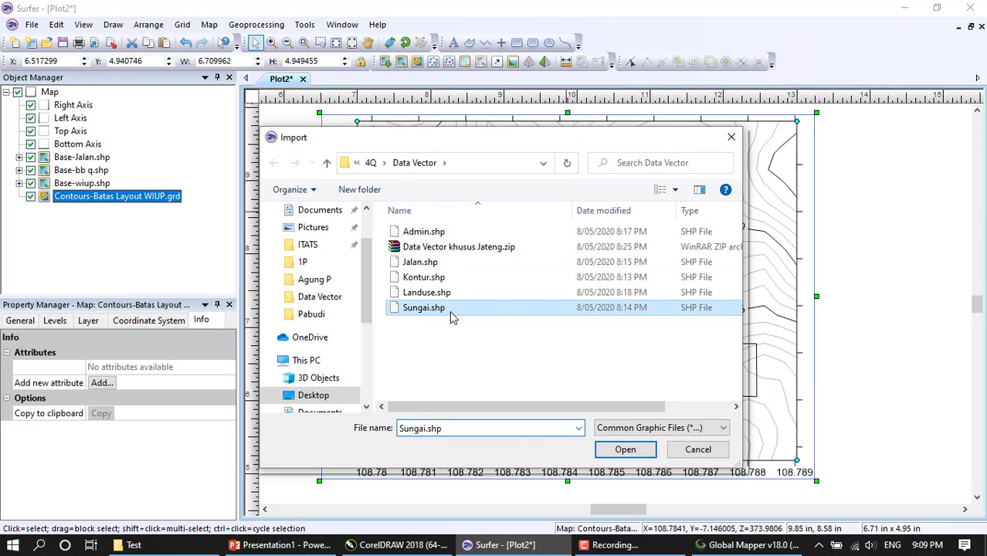
pyautogui.click(627, 449)
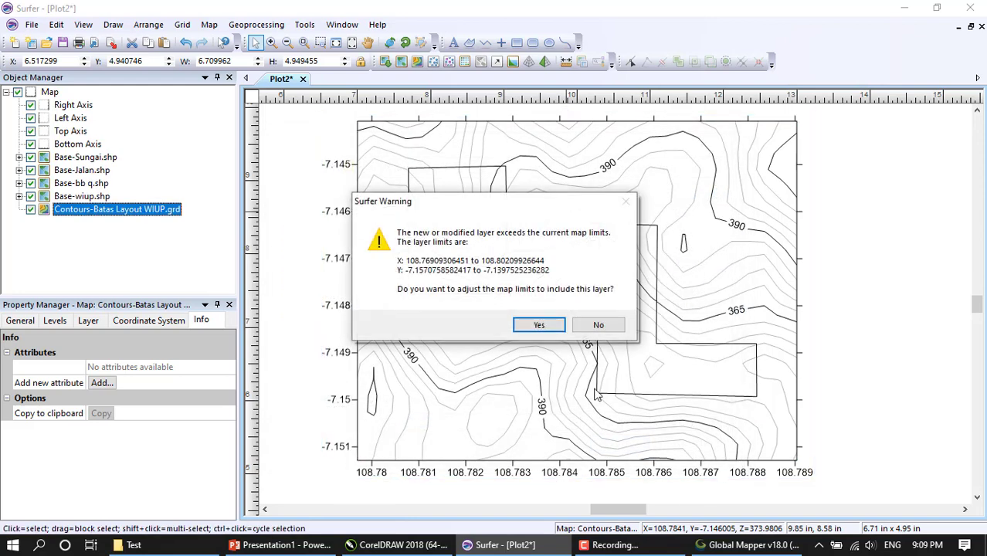
pyautogui.click(598, 325)
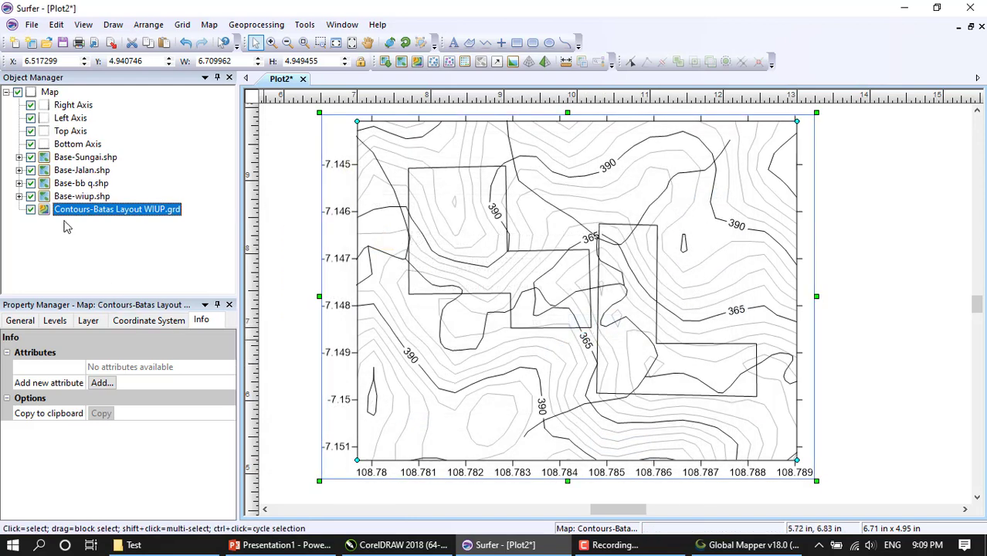
# - Set the line color of the Base-Sungai.shp layer to Blue
pyautogui.click(81, 159)
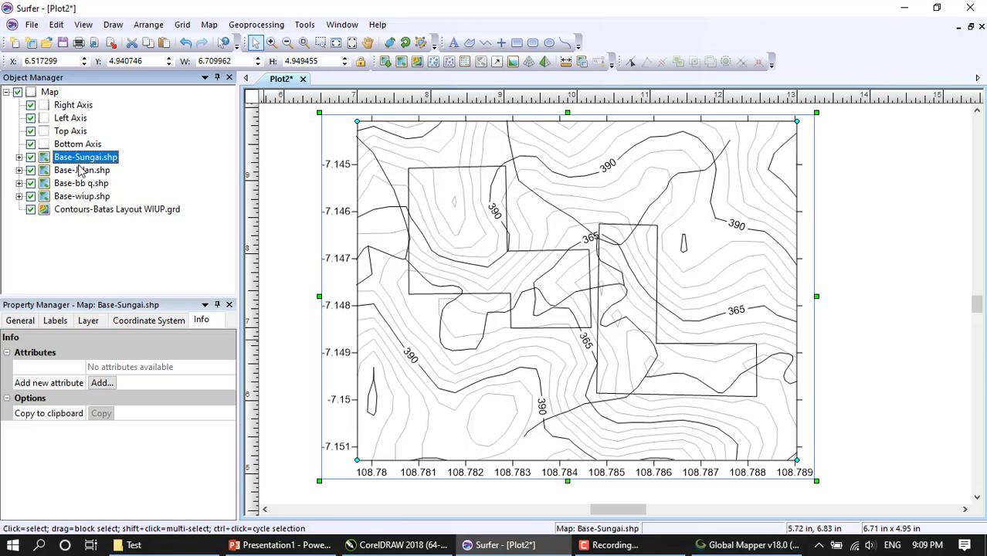
pyautogui.click(21, 320)
pyautogui.click(105, 414)
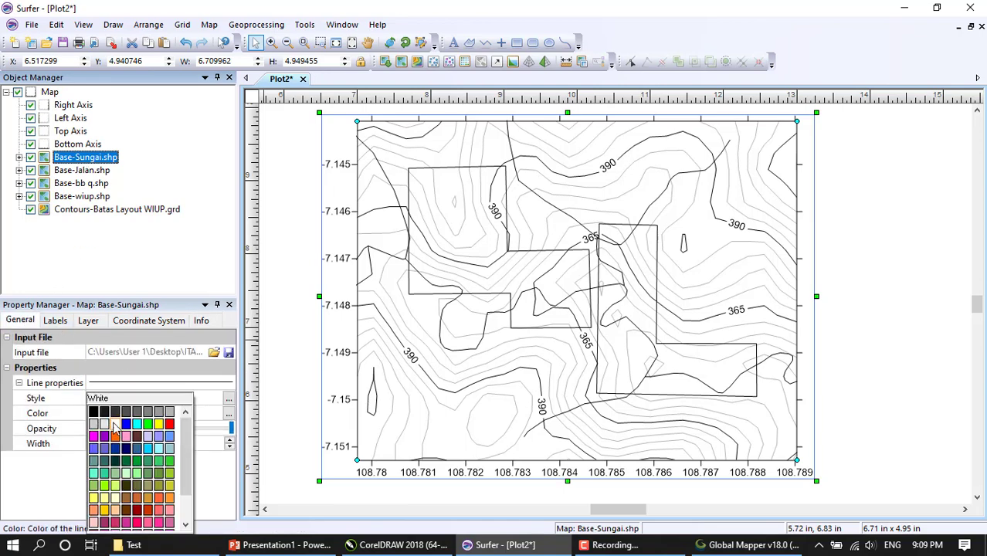
pyautogui.click(126, 424)
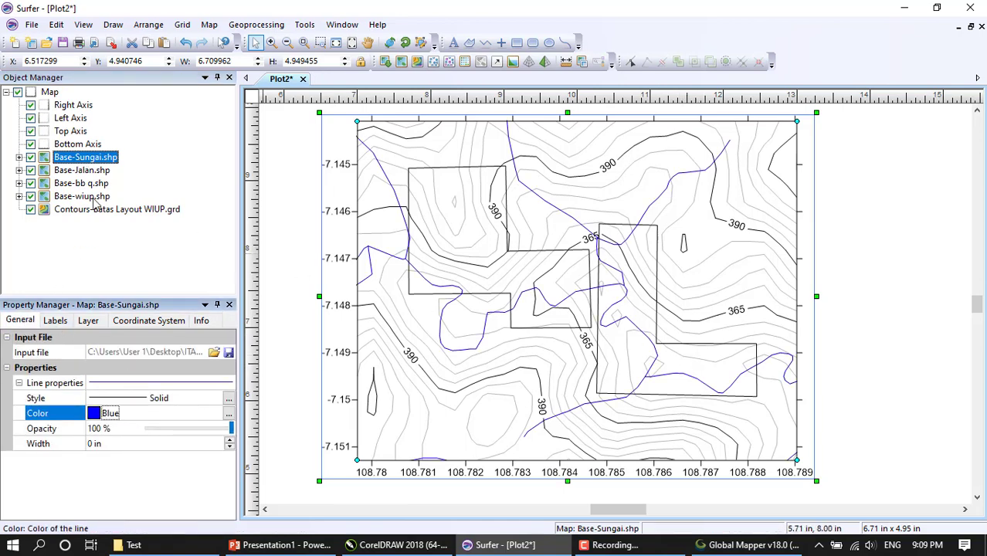
# - Add Admin.shp from the Data Vector folder as a base layer without adjusting the map limits
pyautogui.rightClick(408, 405)
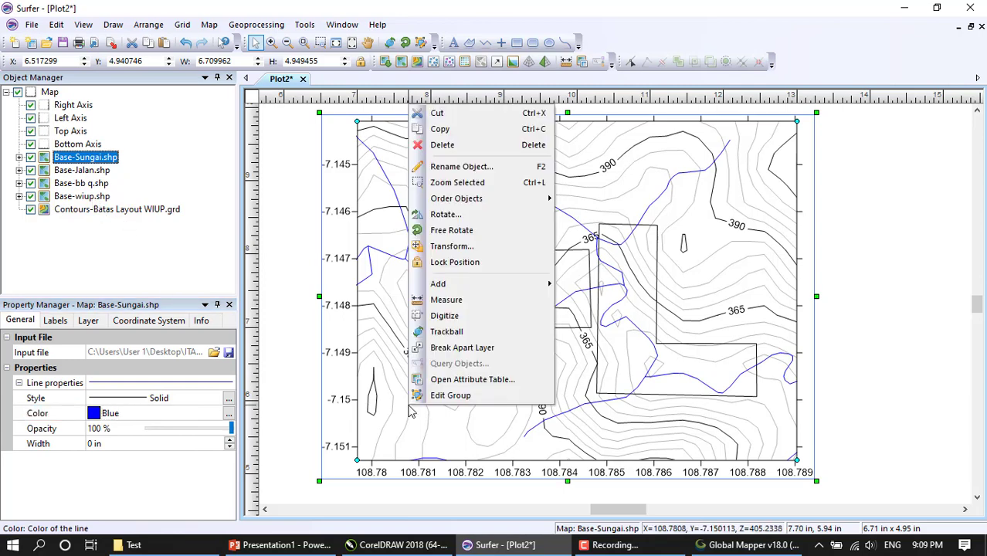
pyautogui.moveTo(520, 286)
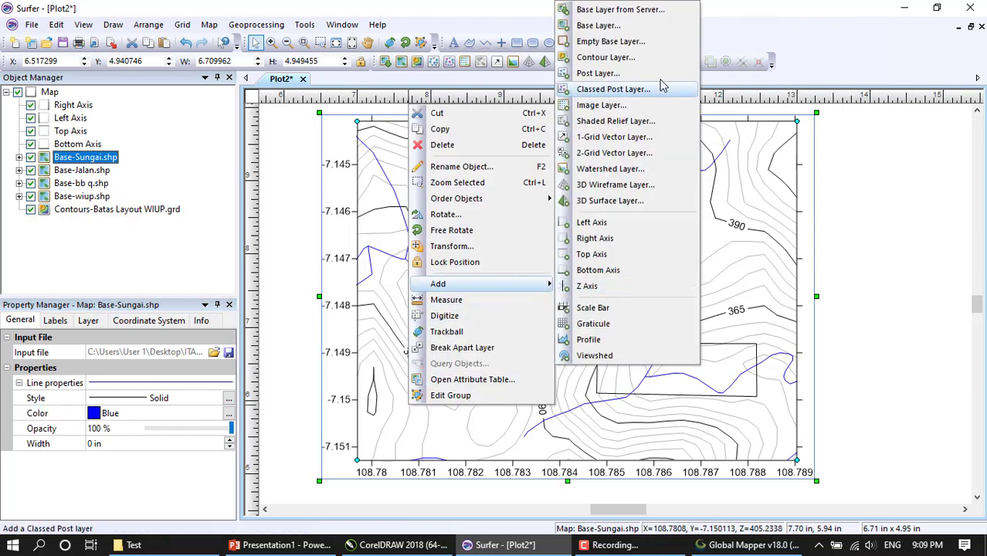
pyautogui.click(653, 30)
pyautogui.click(437, 231)
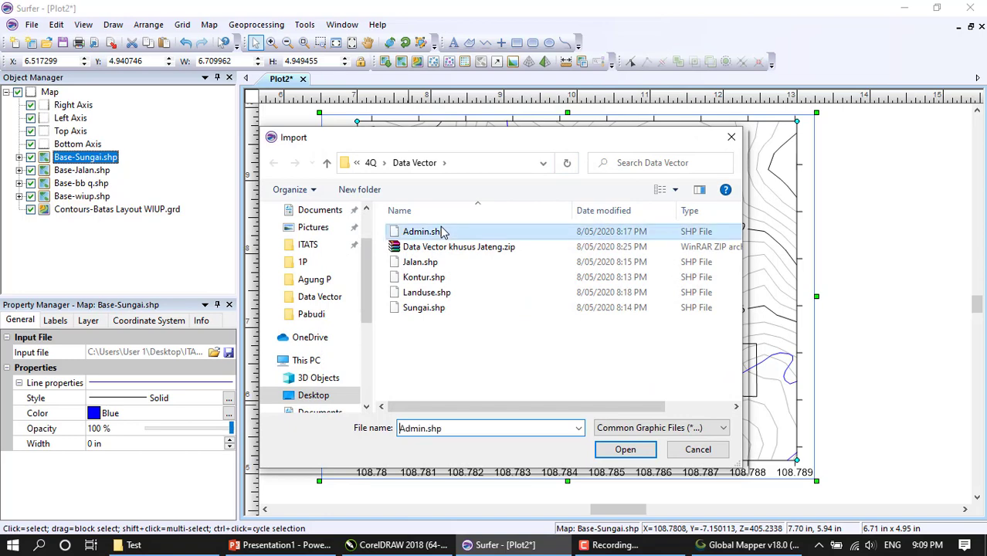
pyautogui.click(627, 450)
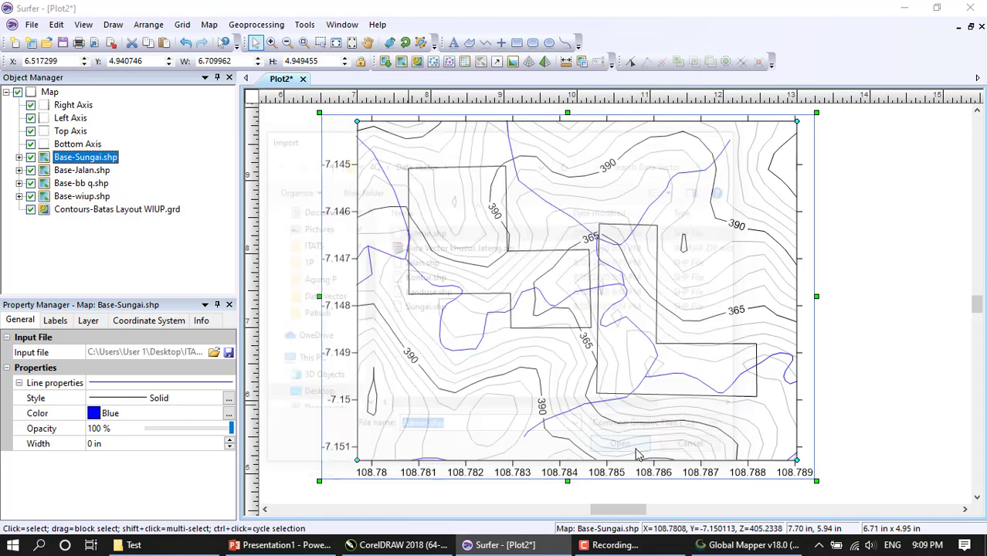
pyautogui.click(601, 328)
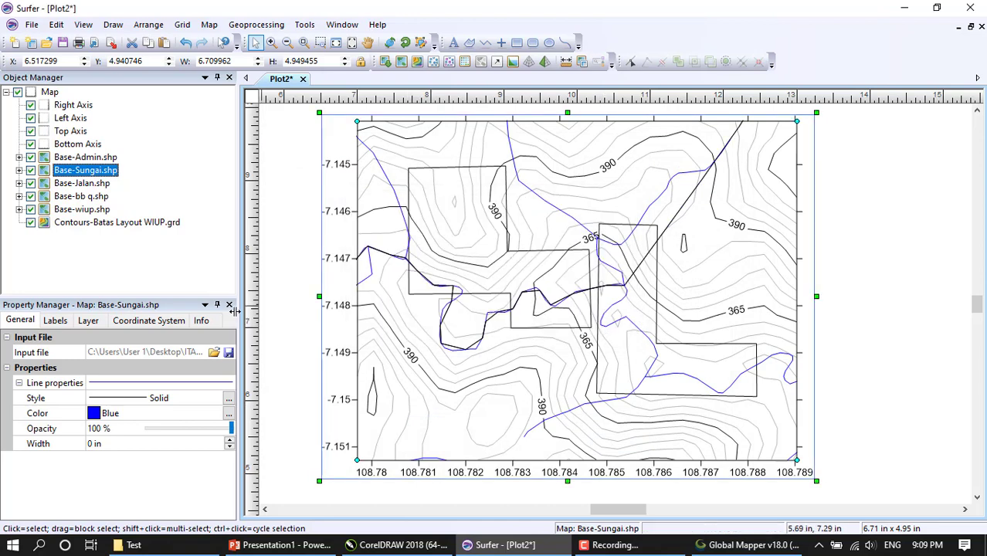
# - Set the line color of the Base-Admin.shp layer to Green
pyautogui.click(65, 156)
pyautogui.click(98, 417)
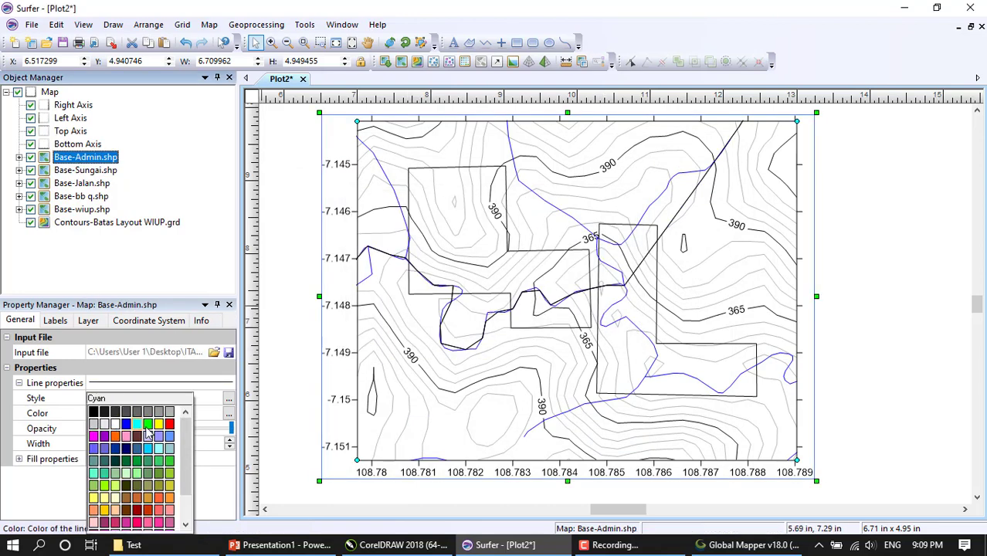
pyautogui.click(148, 430)
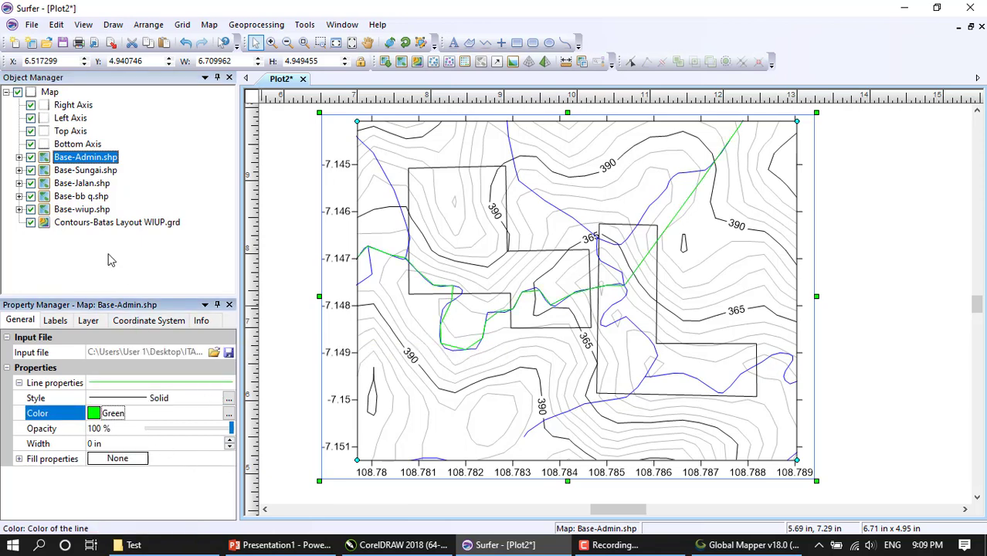
# - Add Landuse.shp from the Data Vector folder as a base layer without adjusting the map limits
pyautogui.rightClick(416, 92)
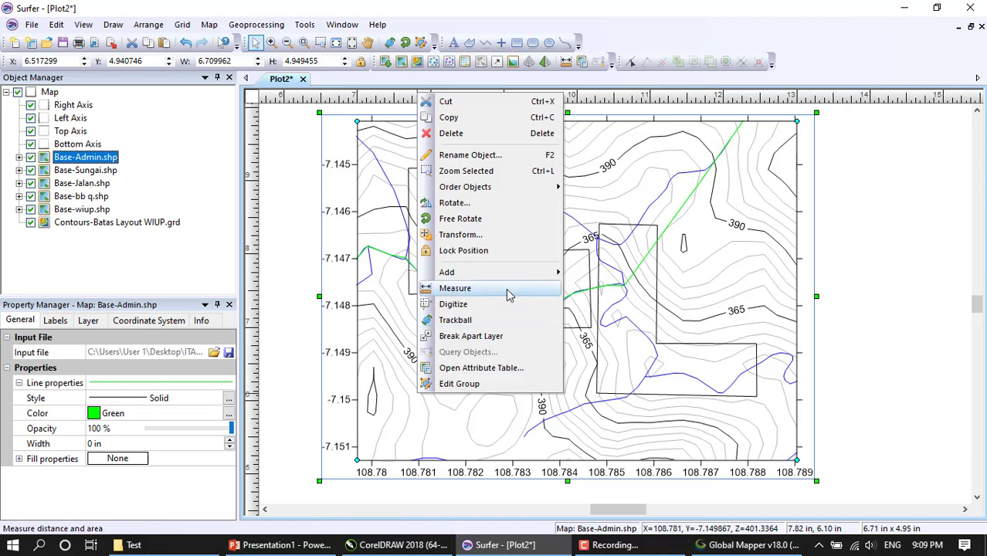
pyautogui.moveTo(517, 275)
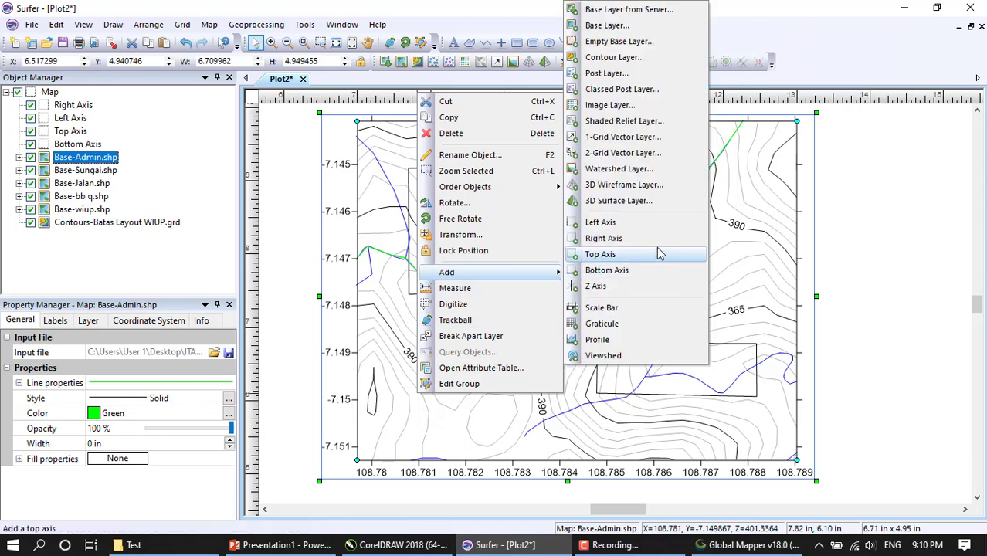
pyautogui.click(608, 25)
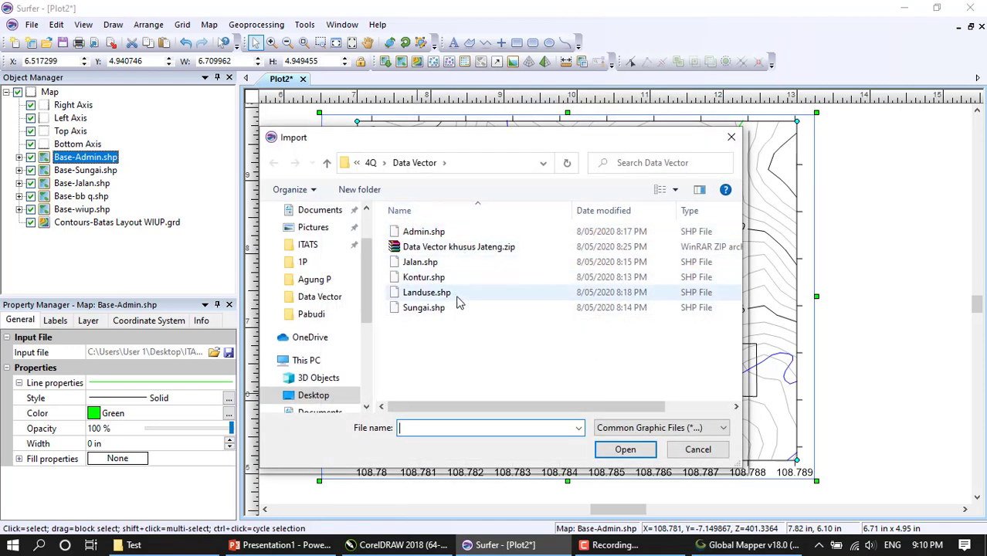
pyautogui.click(457, 300)
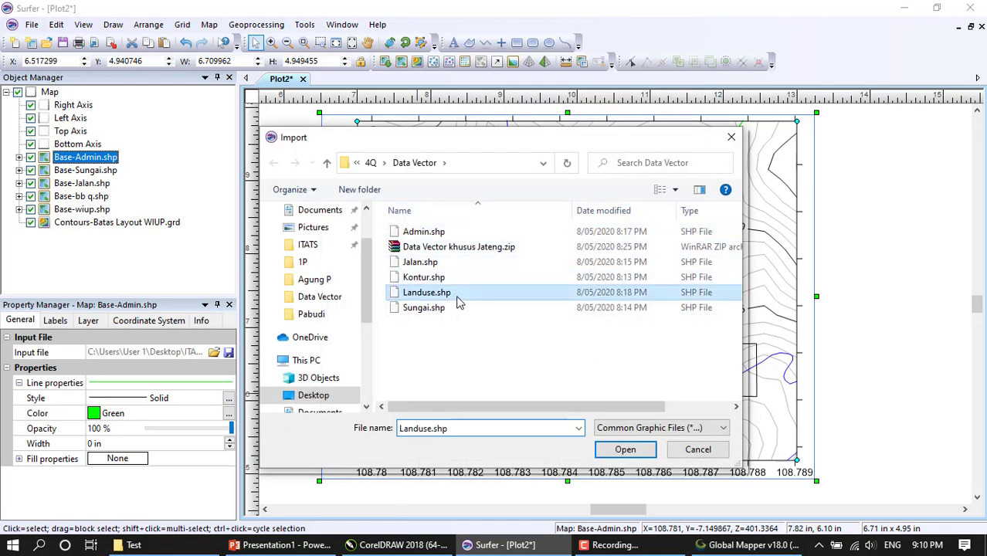
pyautogui.click(626, 451)
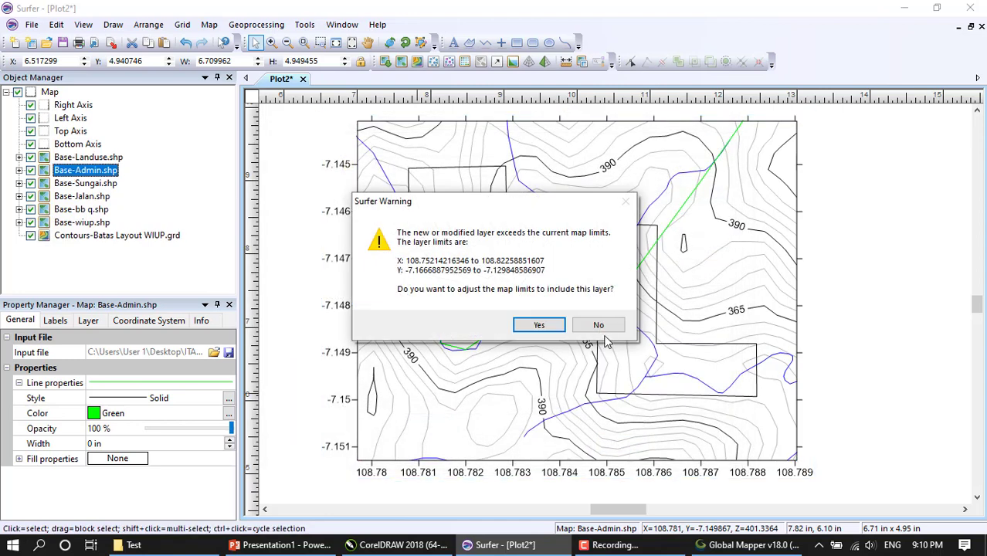
pyautogui.click(596, 324)
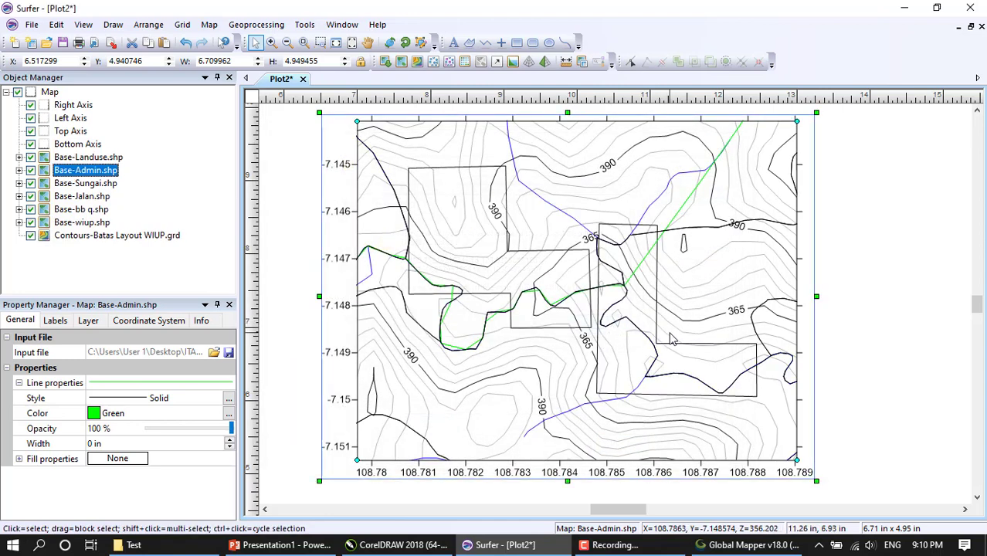
pyautogui.scroll(1, 672, 340)
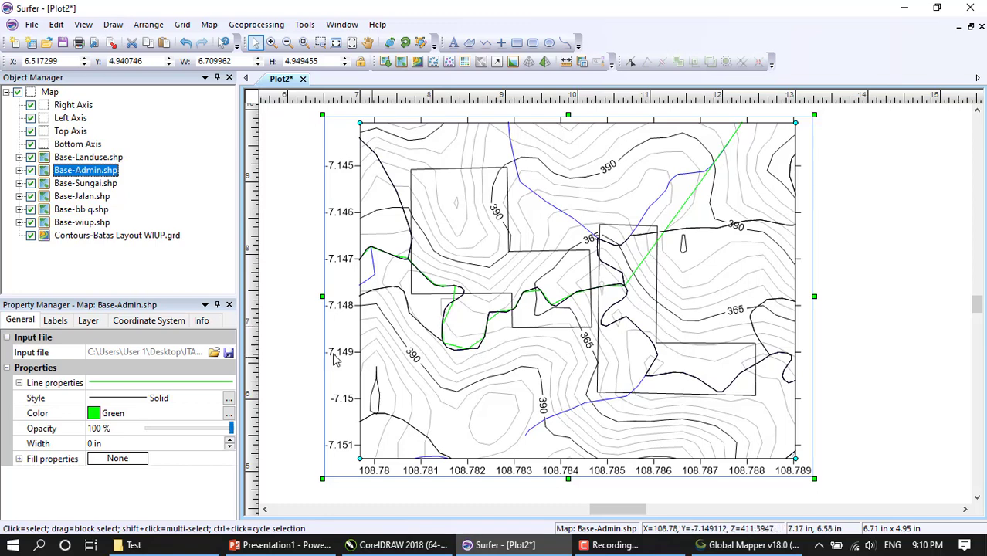
# - Hide the Admin, Sungai, Jalan, bb q and wiup base layers to isolate the land-use boundaries over the contours
pyautogui.click(30, 170)
pyautogui.click(30, 184)
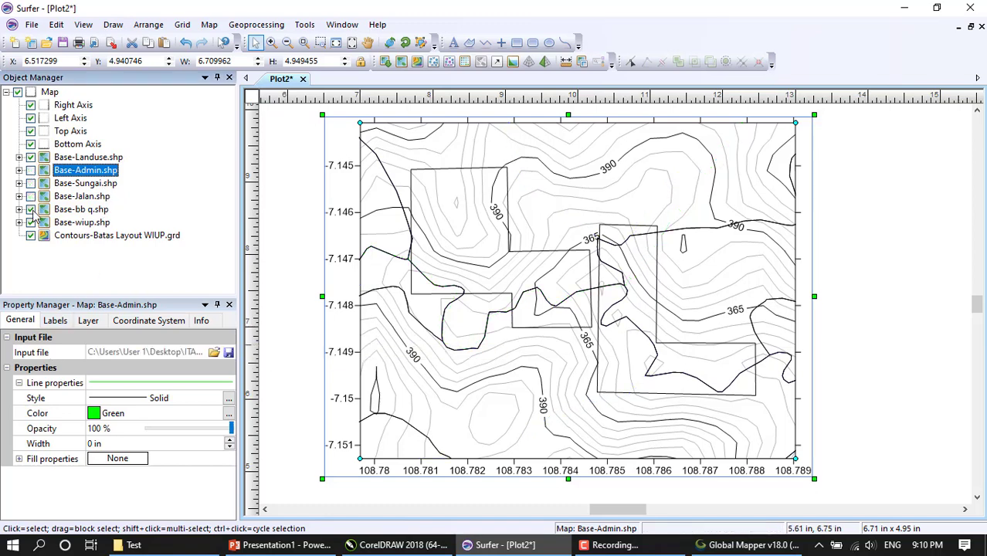
pyautogui.click(31, 210)
pyautogui.click(30, 222)
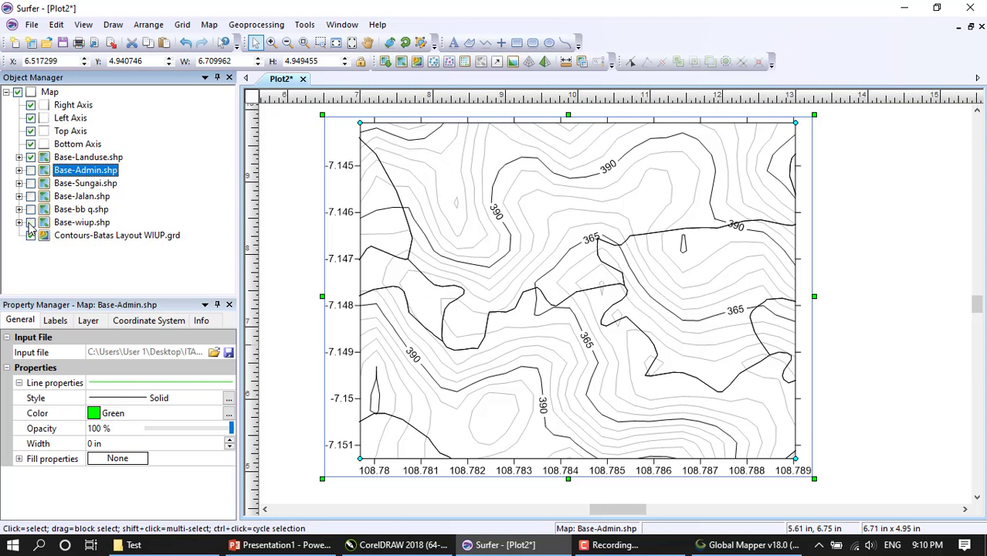
# - Label the Base-Landuse.shp polygons using KETERANGAN as the label source
pyautogui.click(74, 158)
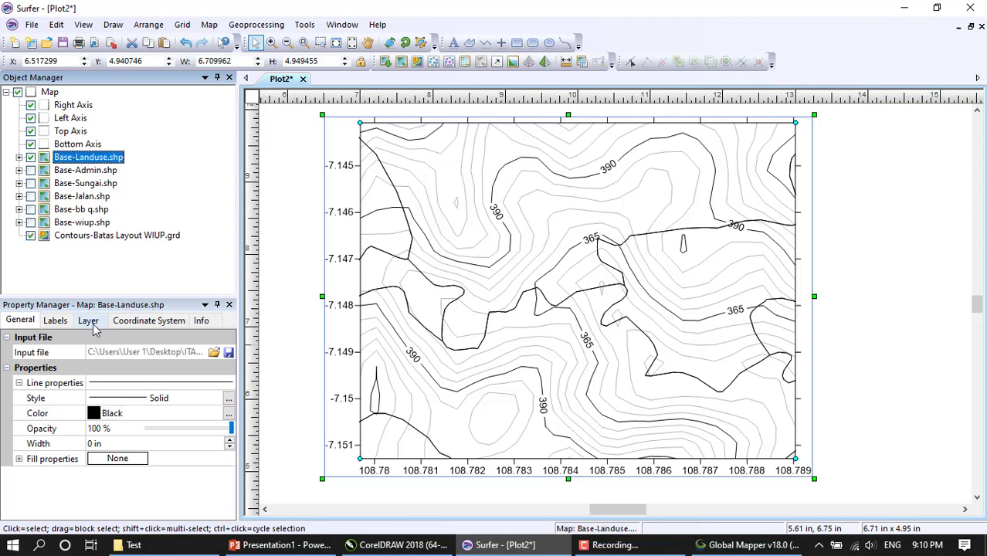
pyautogui.click(207, 322)
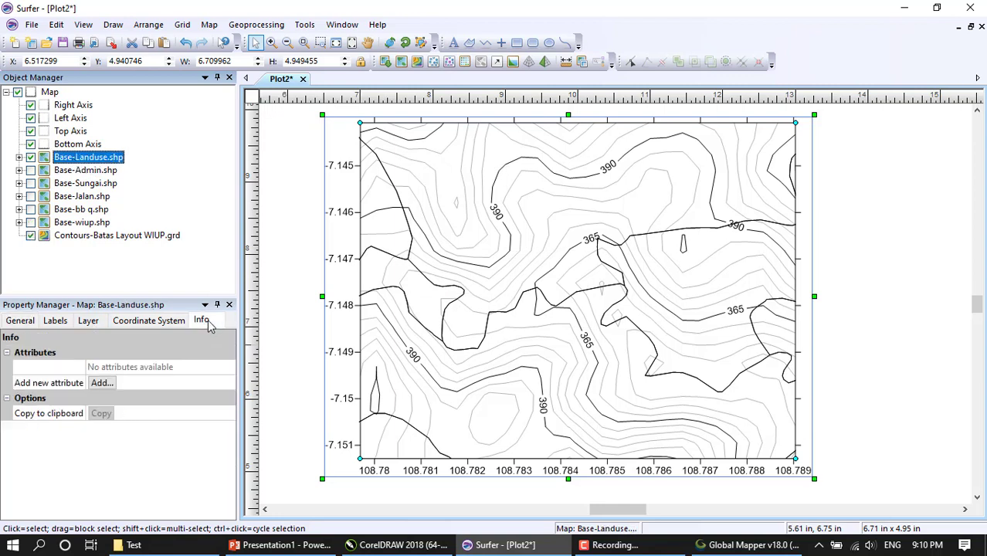
pyautogui.click(150, 321)
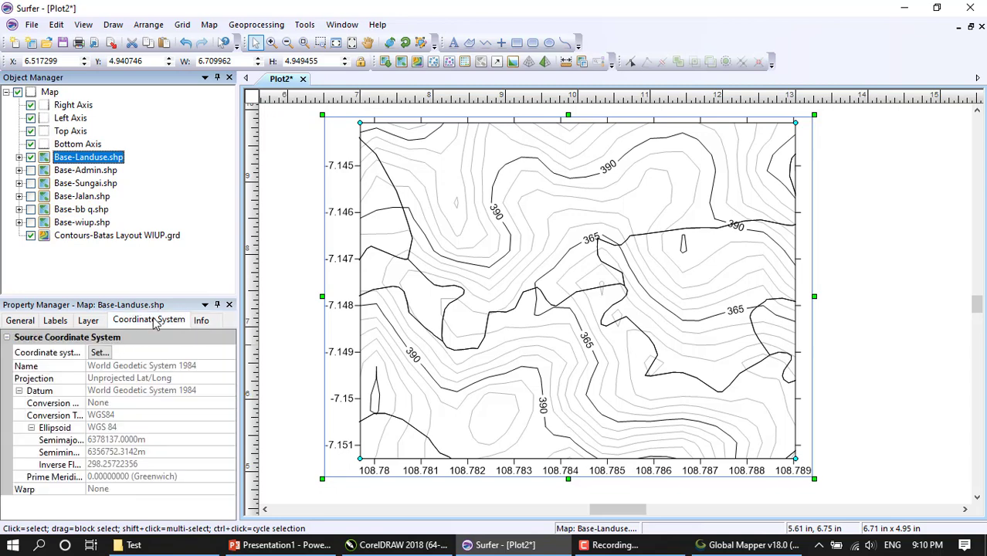
pyautogui.click(98, 323)
pyautogui.click(55, 321)
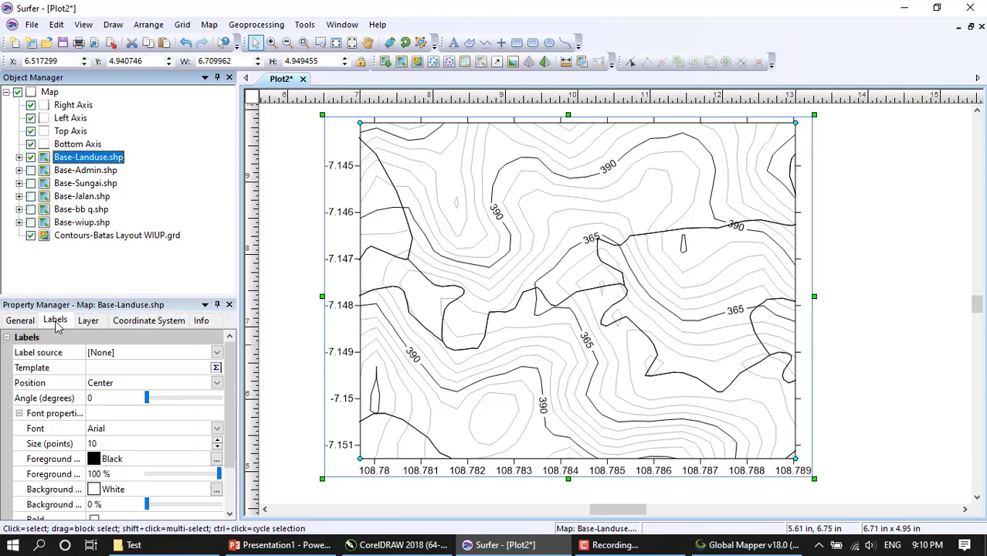
pyautogui.scroll(-1, 92, 390)
pyautogui.scroll(1, 93, 390)
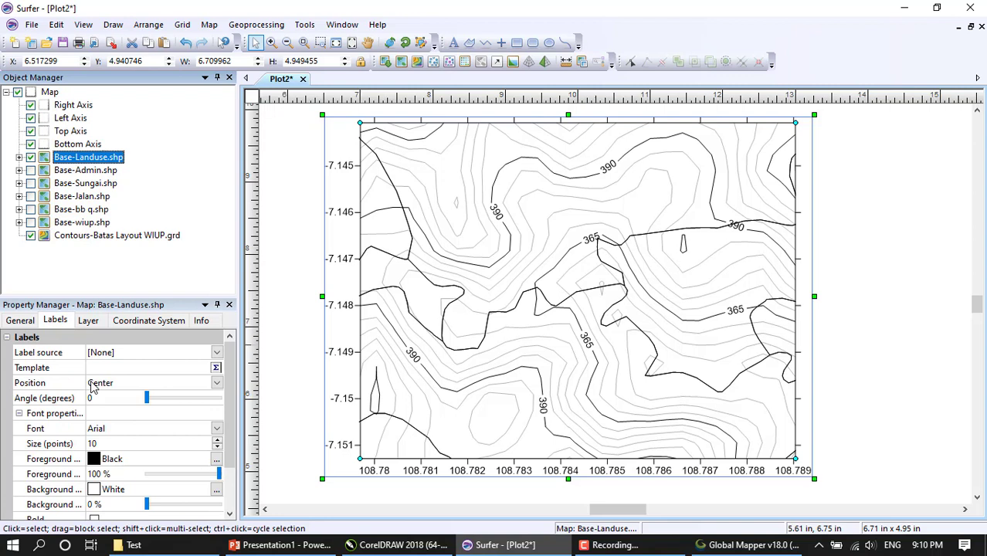
pyautogui.click(217, 353)
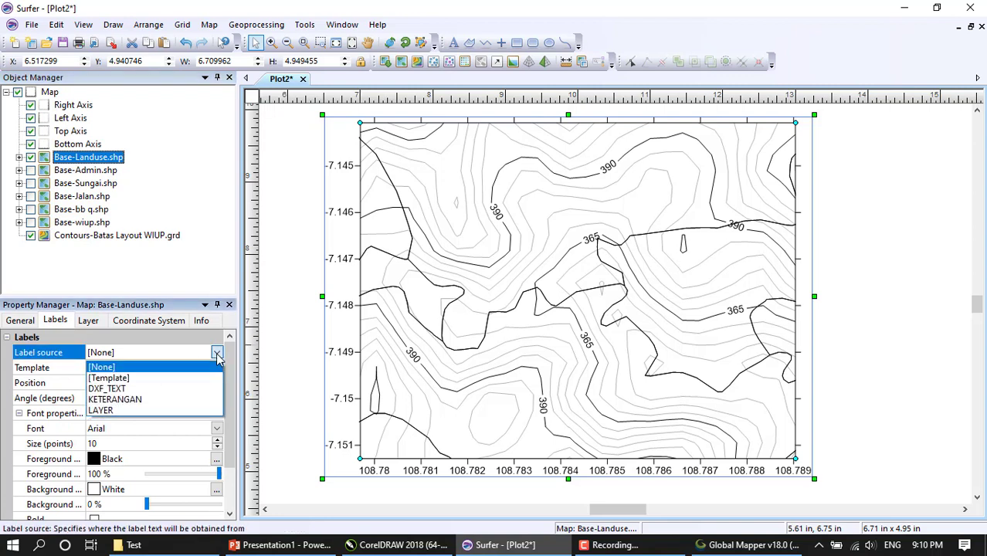
pyautogui.click(172, 399)
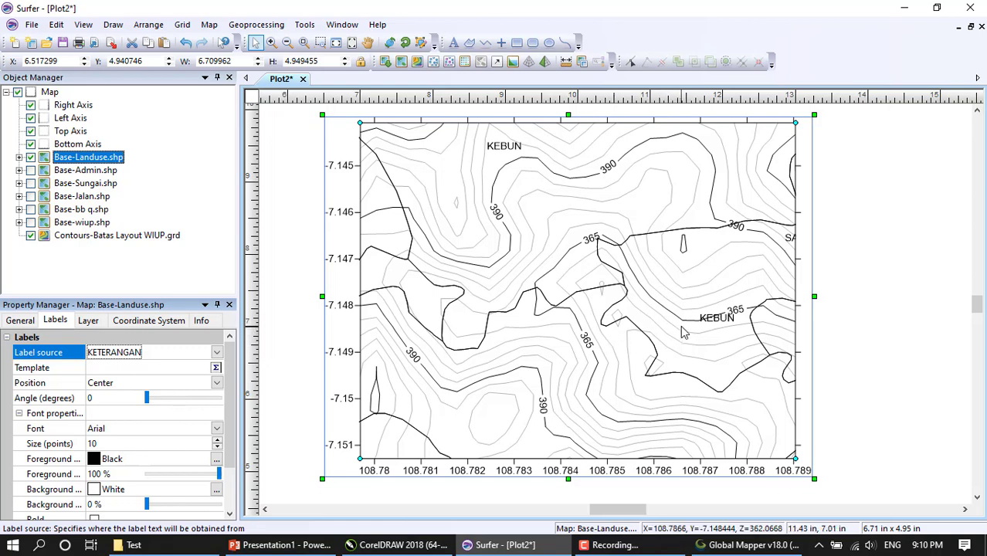
pyautogui.scroll(-1, 678, 336)
pyautogui.scroll(2, 677, 337)
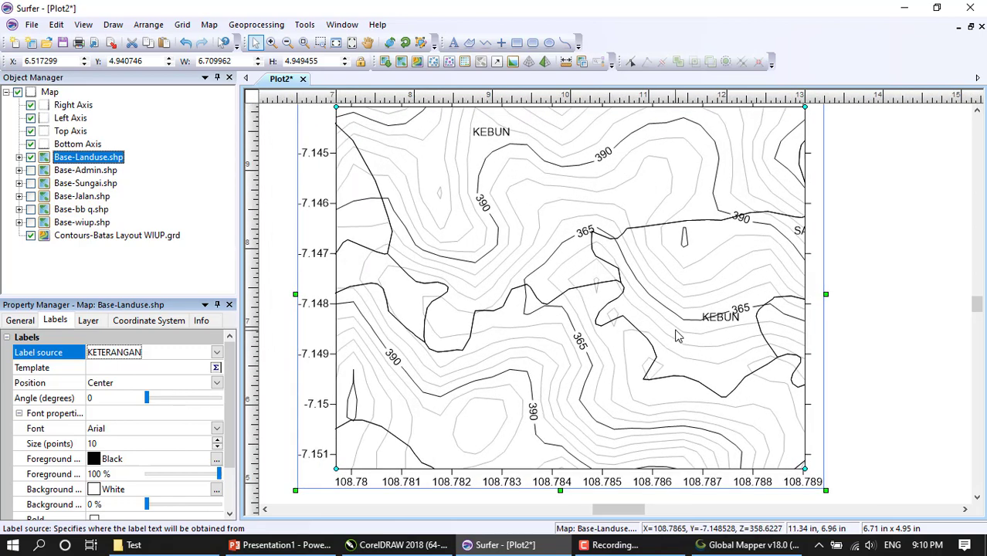
pyautogui.scroll(-1, 677, 337)
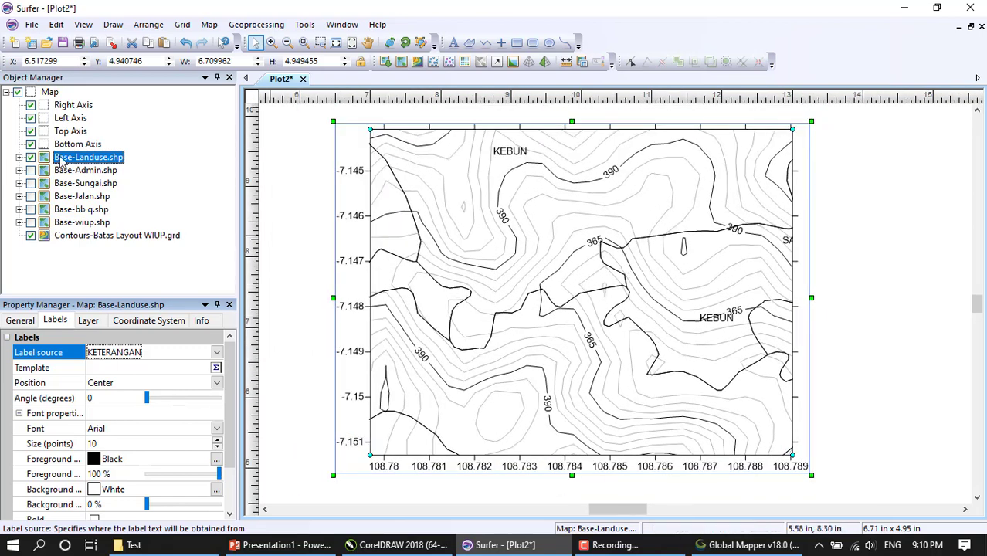
# - Hide the Base-Landuse.shp layer and show the Admin, Sungai, Jalan, bb q and wiup base layers again
pyautogui.click(31, 157)
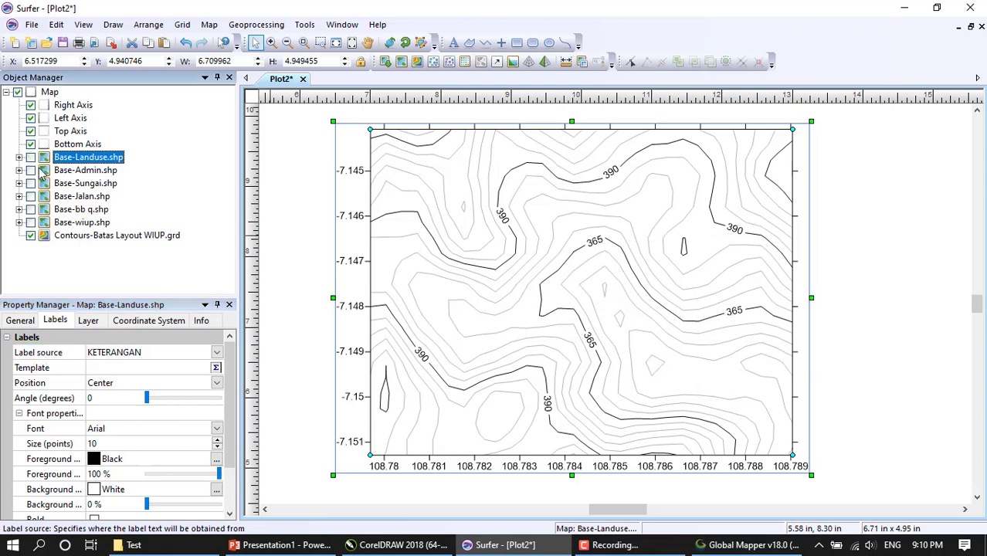
pyautogui.click(31, 171)
pyautogui.click(31, 184)
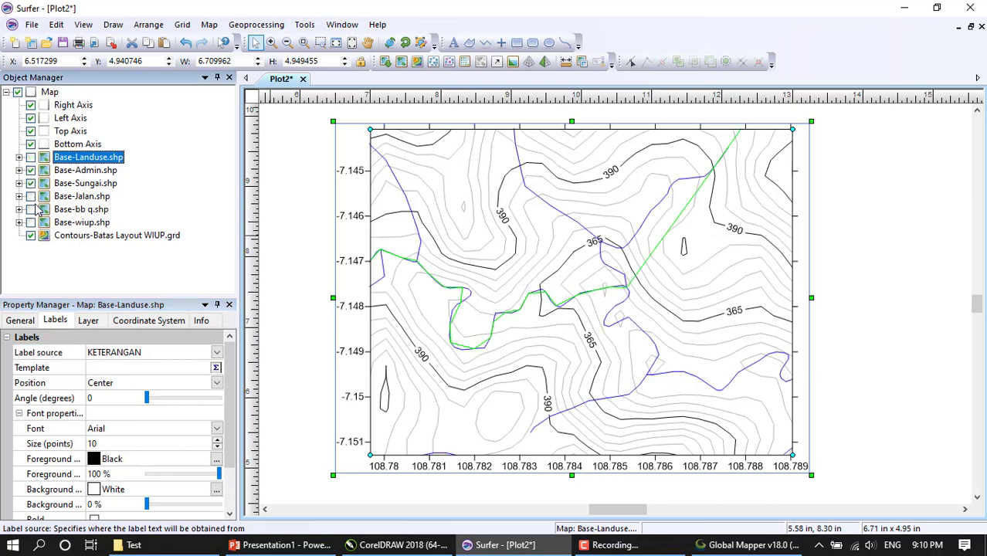
pyautogui.click(31, 209)
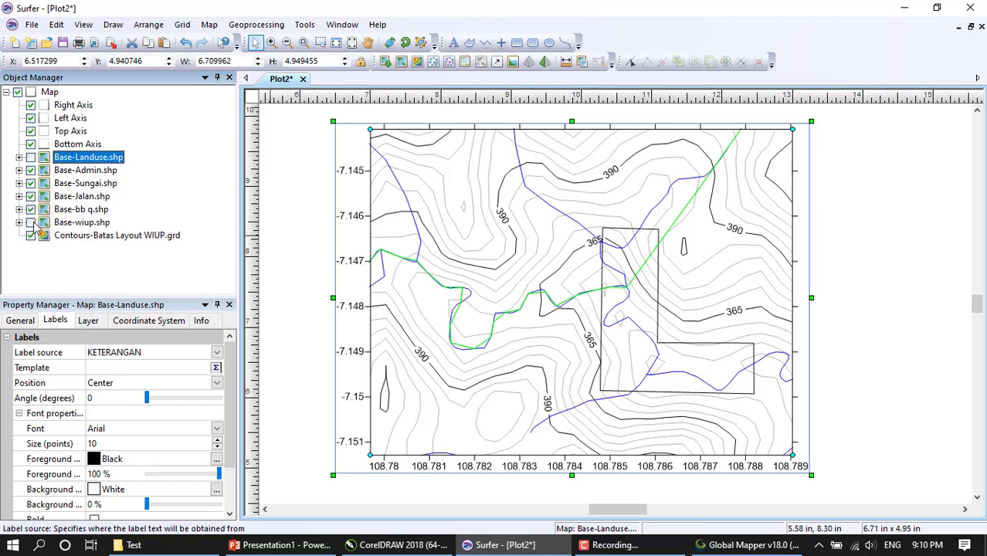
pyautogui.click(31, 223)
# - Add the georeferenced image Georeg.jpg from the Test folder as a base layer without adjusting the map limits
pyautogui.rightClick(727, 205)
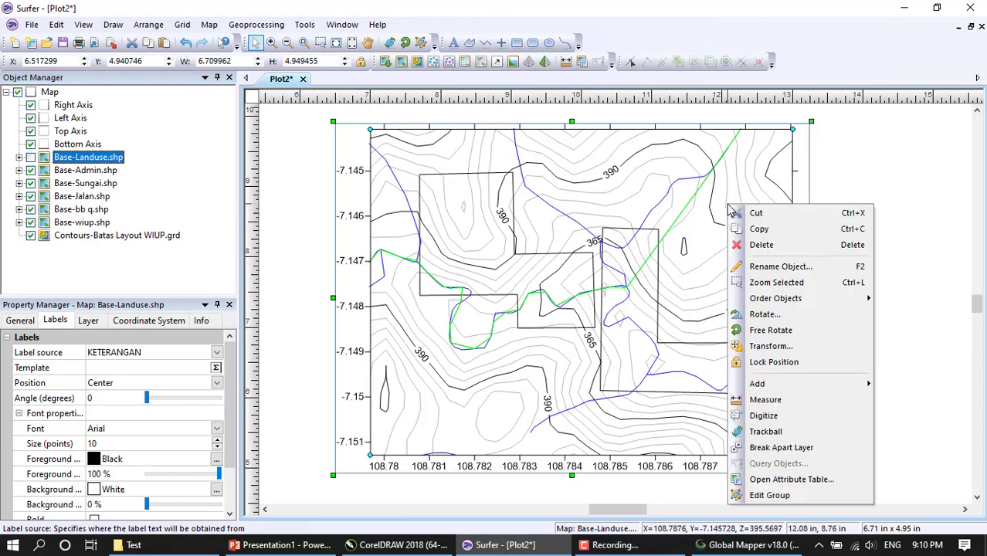
pyautogui.moveTo(824, 386)
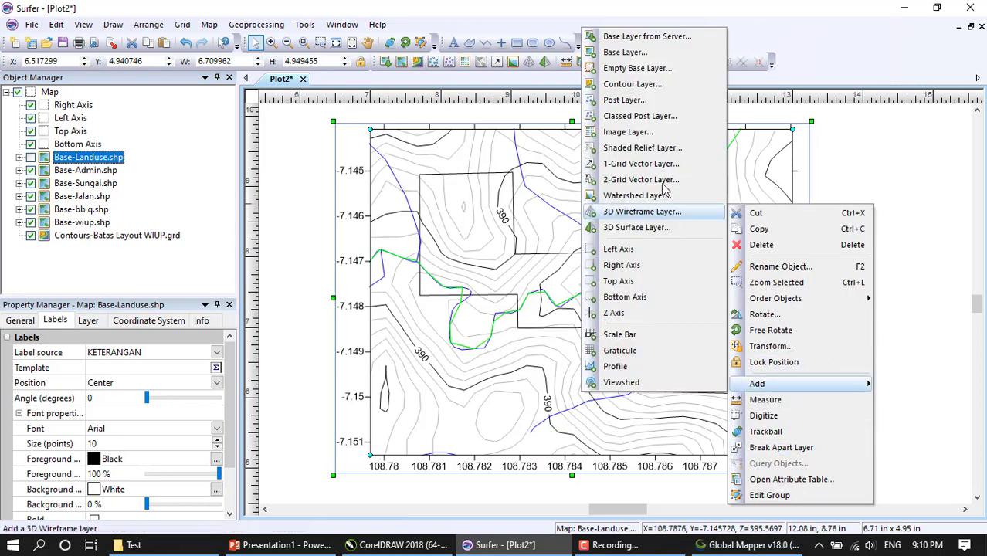
pyautogui.click(618, 48)
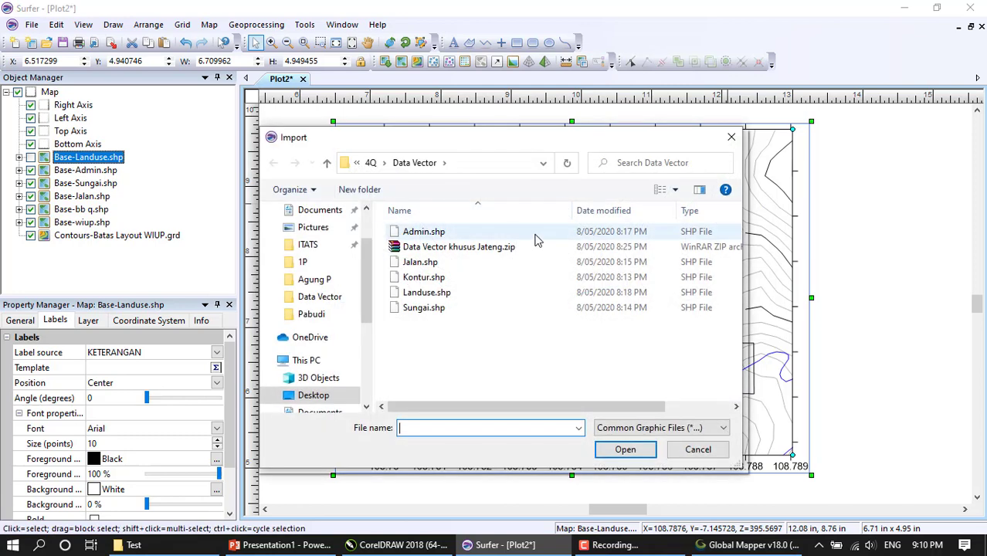
pyautogui.click(327, 163)
pyautogui.click(326, 164)
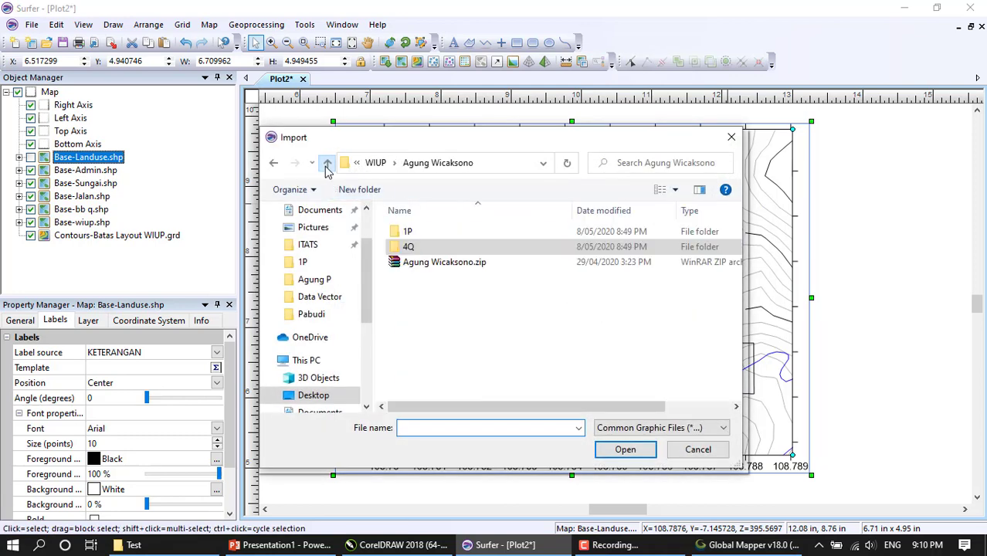
pyautogui.click(327, 163)
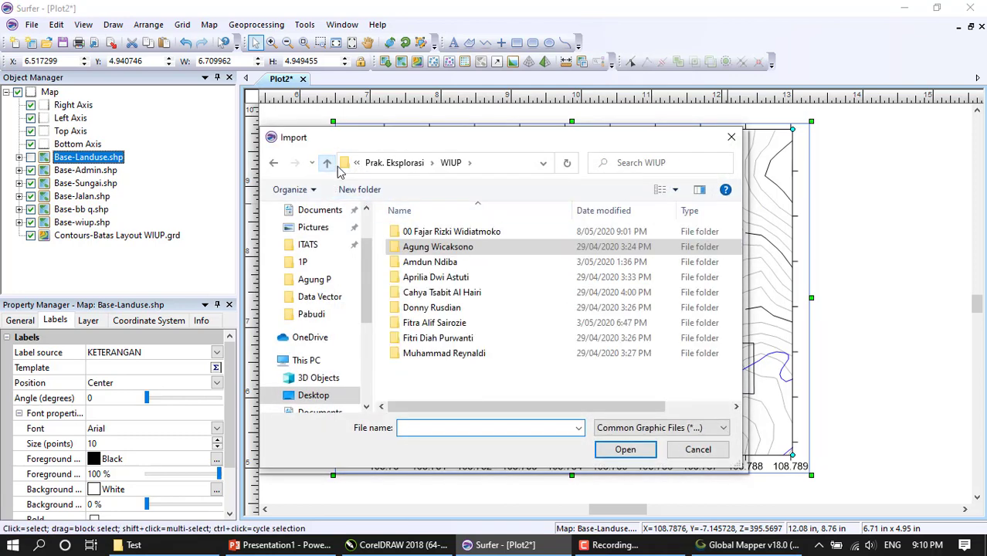
pyautogui.doubleClick(452, 232)
pyautogui.doubleClick(447, 249)
pyautogui.click(454, 268)
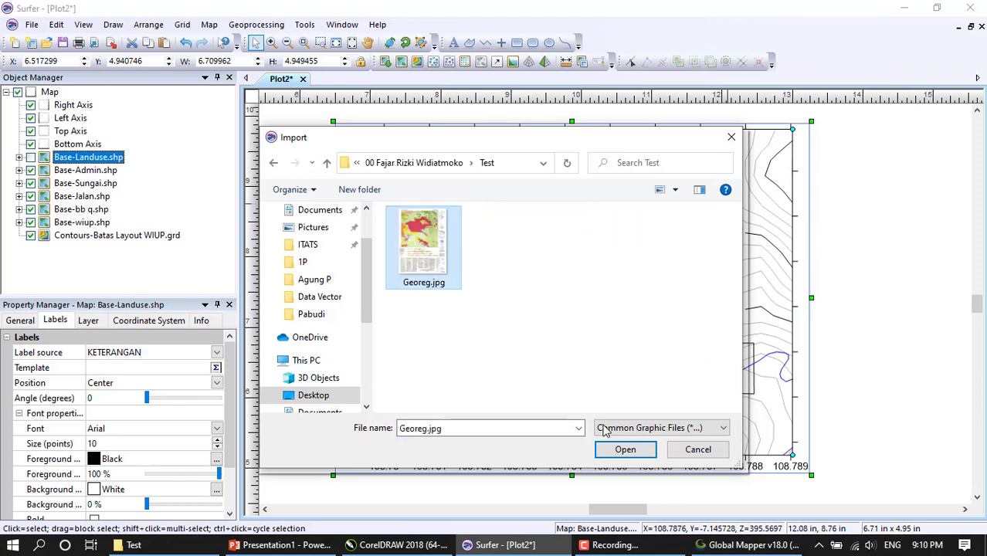
pyautogui.click(624, 450)
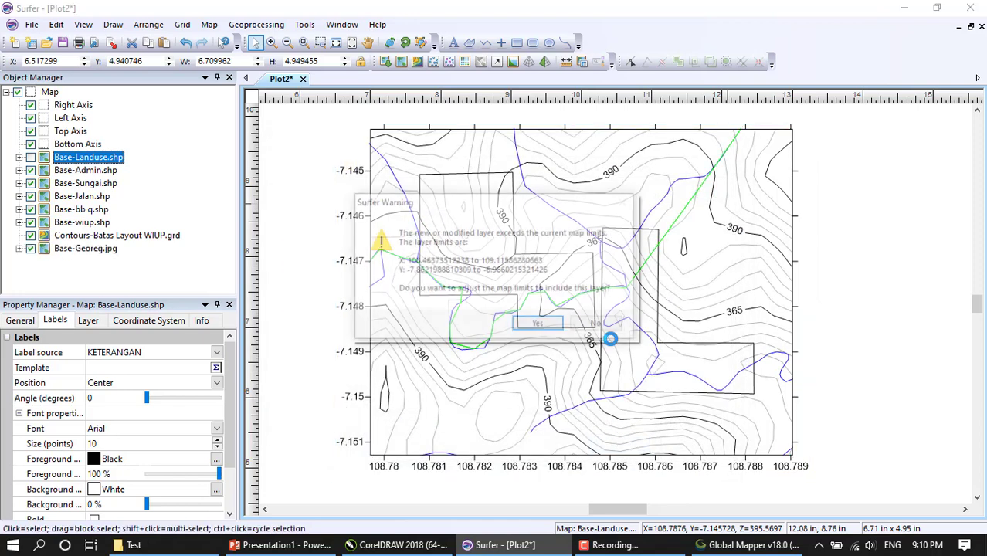
pyautogui.click(594, 327)
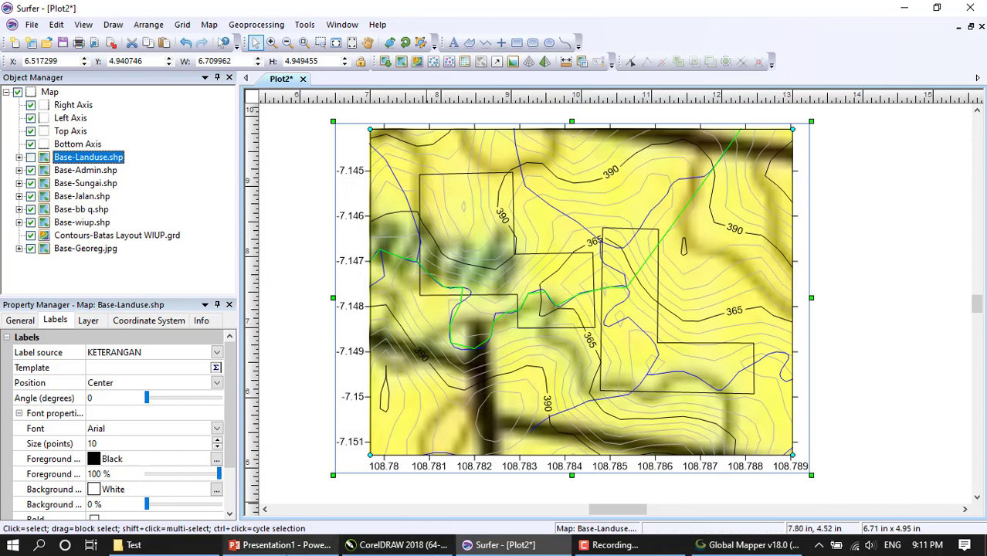
# - Review the list of required maps on the PowerPoint slide and return to the Surfer plot
pyautogui.click(298, 544)
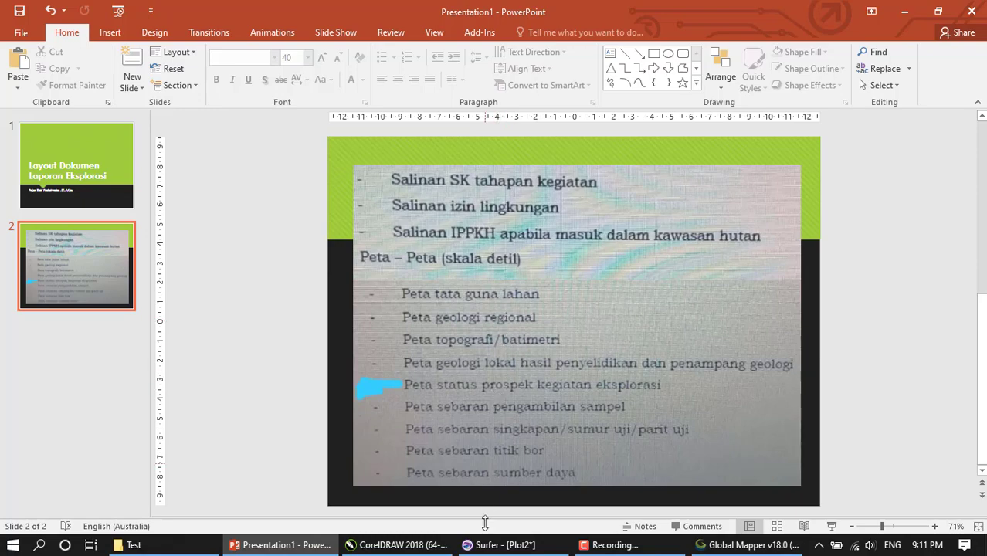
pyautogui.click(485, 550)
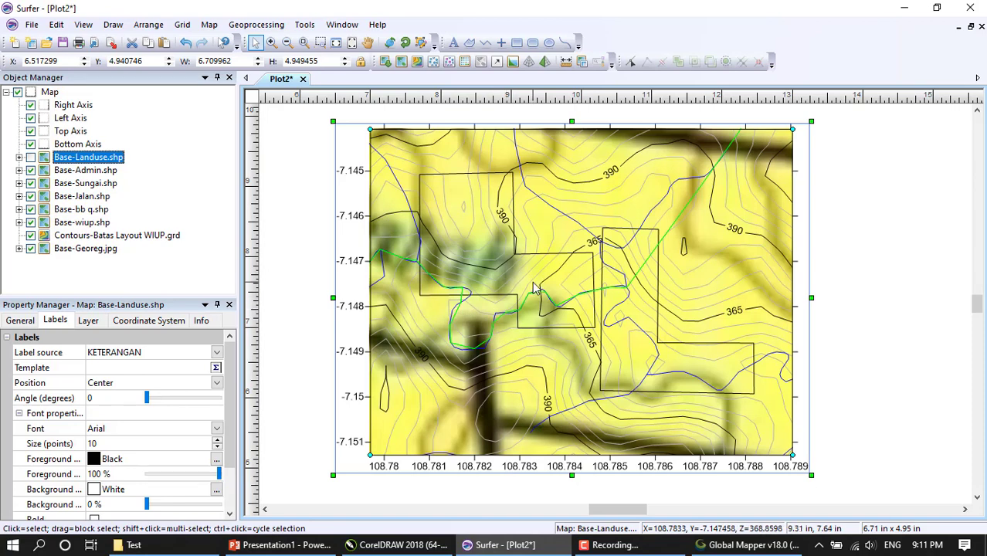
pyautogui.scroll(2, 544, 288)
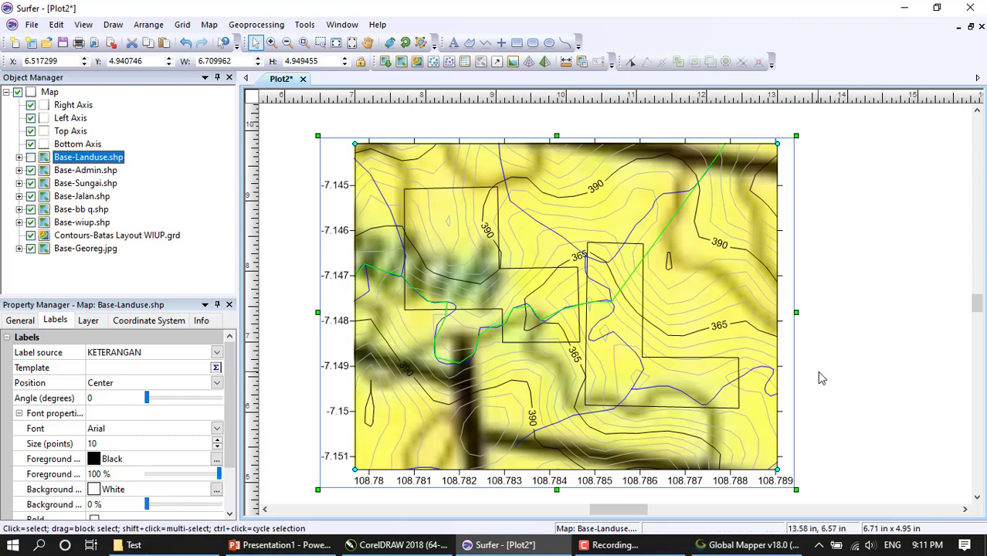
# - Enlarge the map to about 18.54 by 13.68 in and position it to fill the page
pyautogui.scroll(-3, 777, 369)
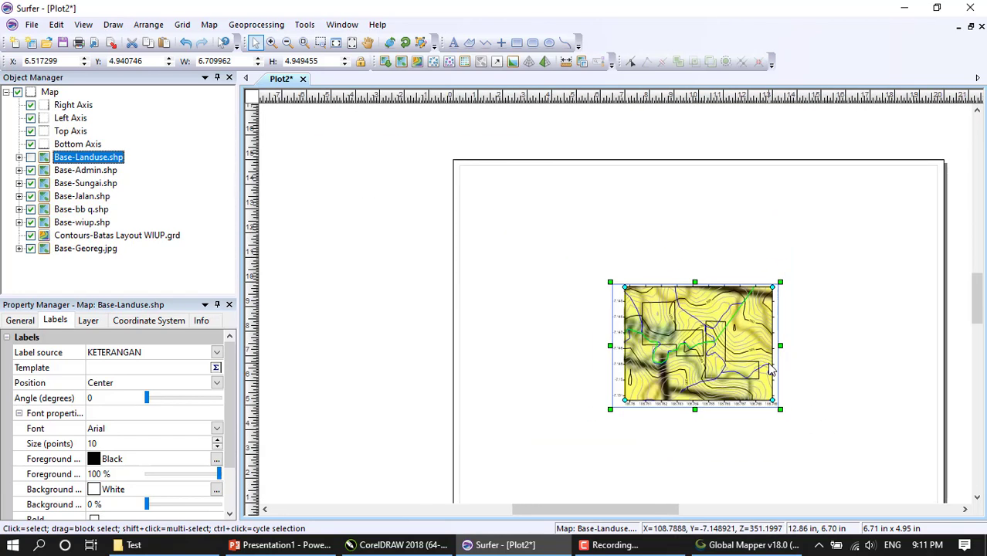
pyautogui.moveTo(610, 283); pyautogui.dragTo(463, 169)
pyautogui.moveTo(780, 410); pyautogui.dragTo(927, 478)
pyautogui.moveTo(908, 436); pyautogui.dragTo(849, 449)
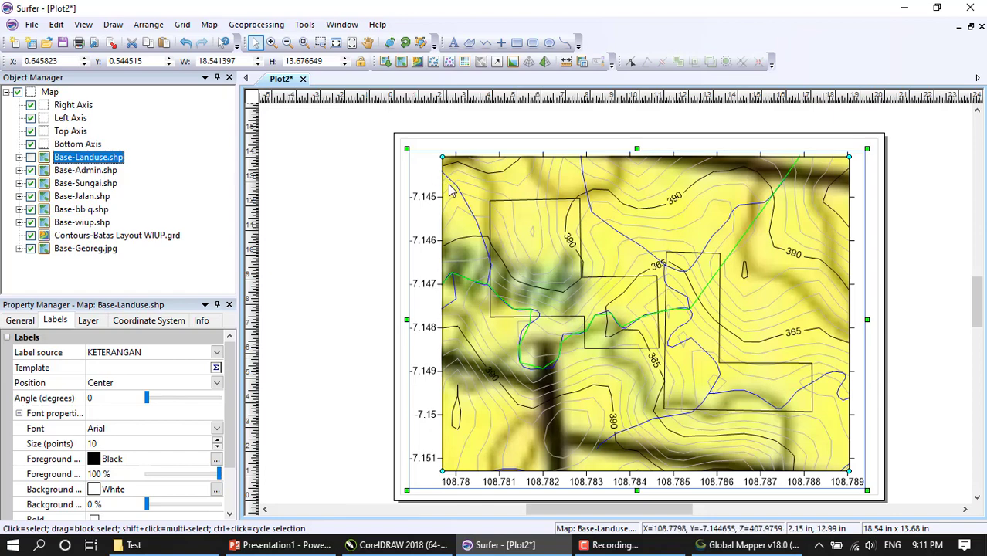
# - Start exporting the finished map plot
pyautogui.click(32, 25)
pyautogui.click(58, 141)
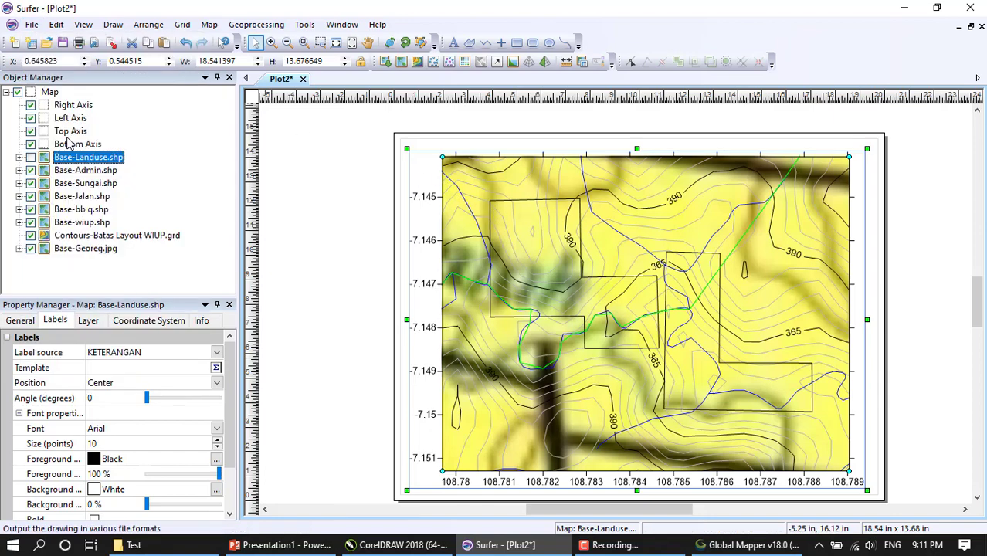
# - Export the map as an EMF Windows Enhanced Metafile named "Layout Georeg" in the Test folder, accepting the export options
pyautogui.click(482, 423)
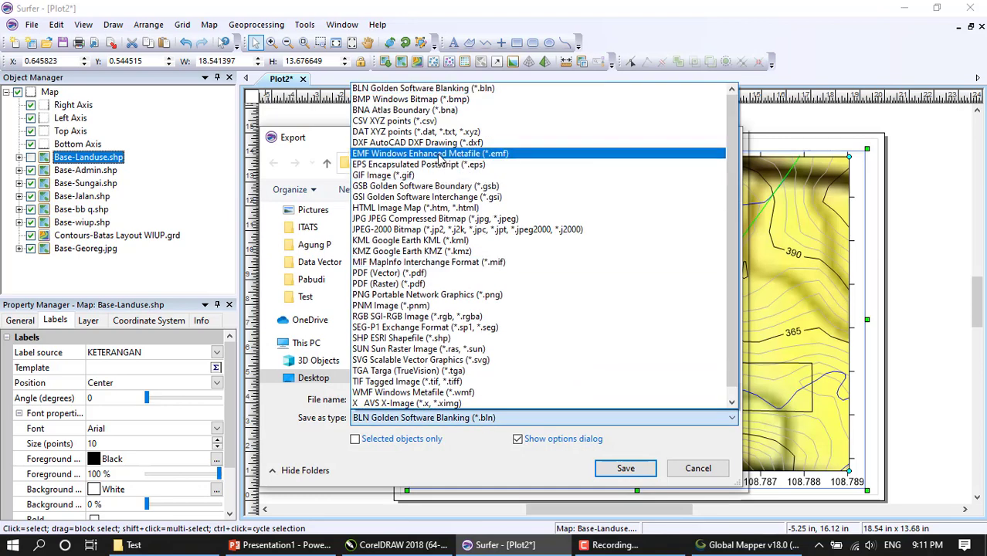
pyautogui.click(440, 153)
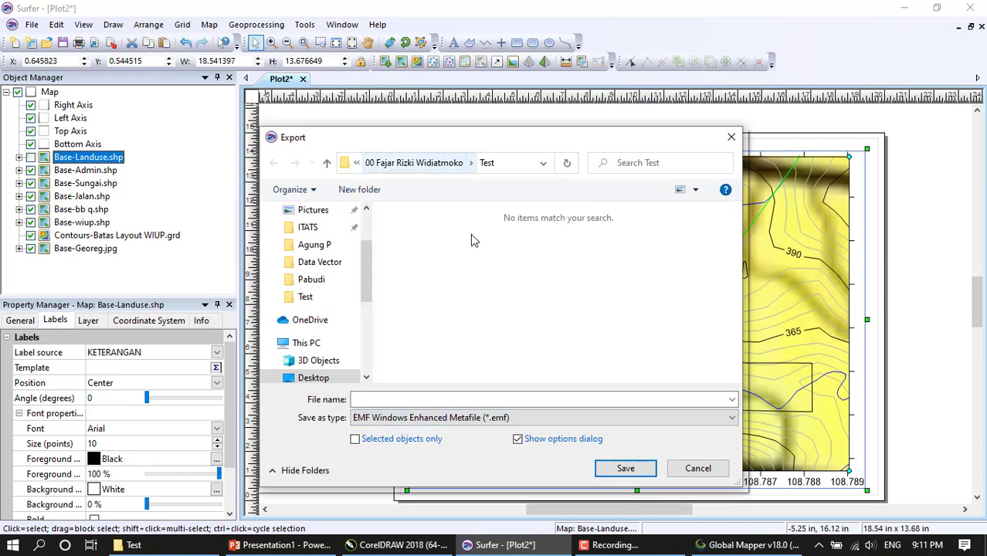
pyautogui.click(510, 400)
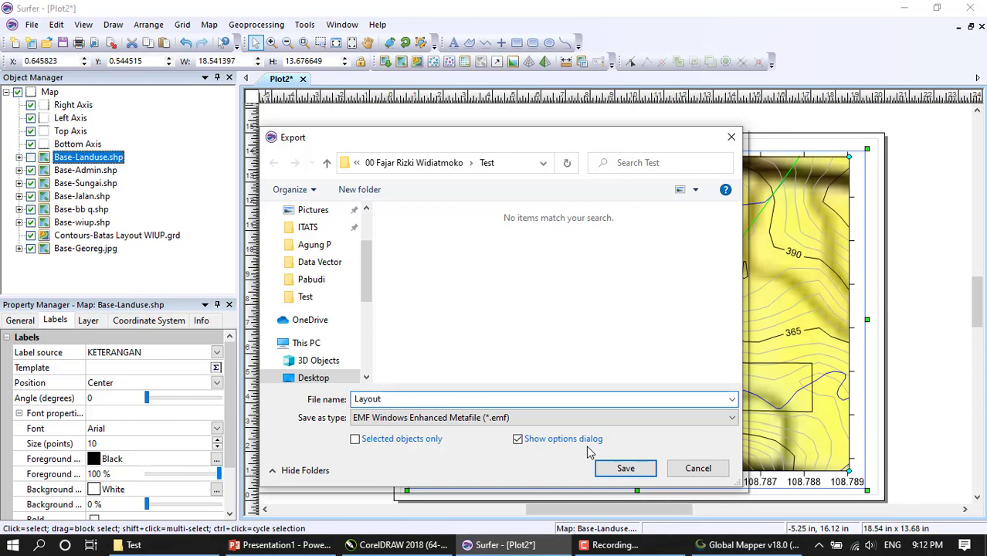
pyautogui.write('Geore')
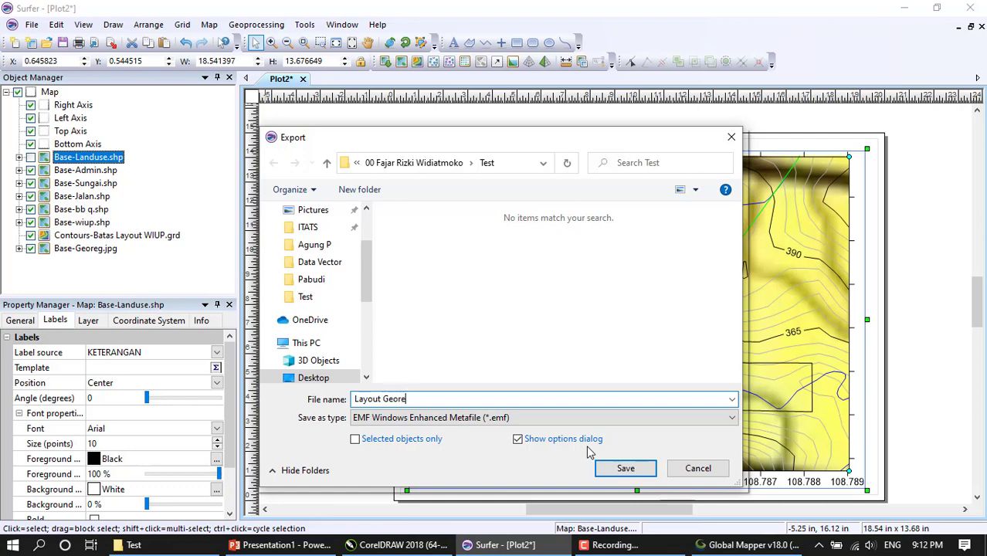
pyautogui.write('g')
pyautogui.click(628, 468)
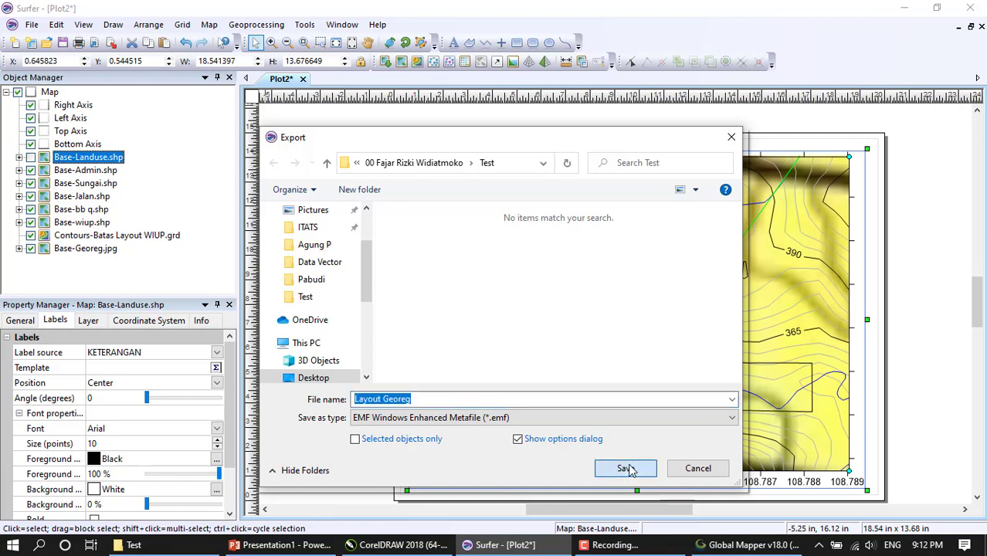
pyautogui.click(550, 369)
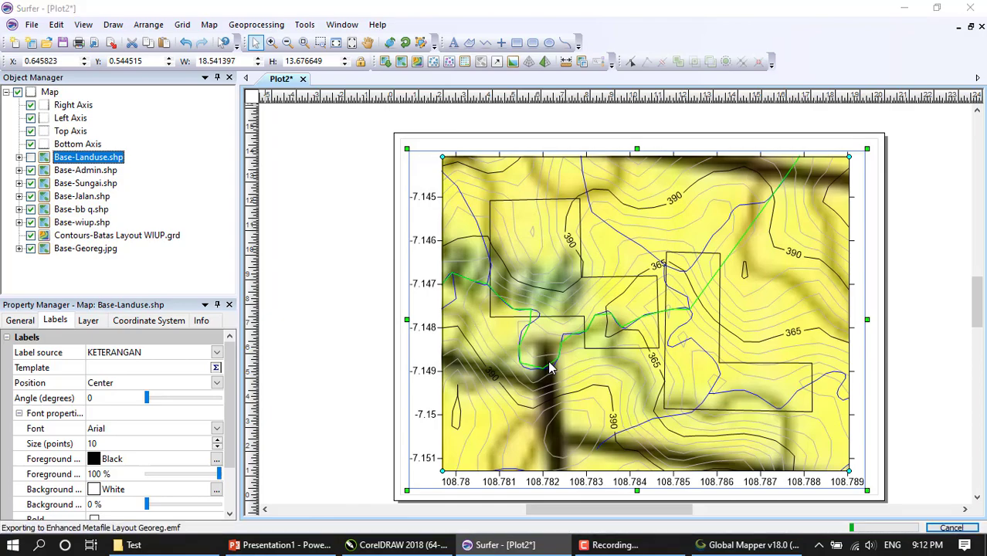
# - Check the required map list in PowerPoint, return to Surfer and hide the Base-Georeg.jpg layer
pyautogui.click(280, 546)
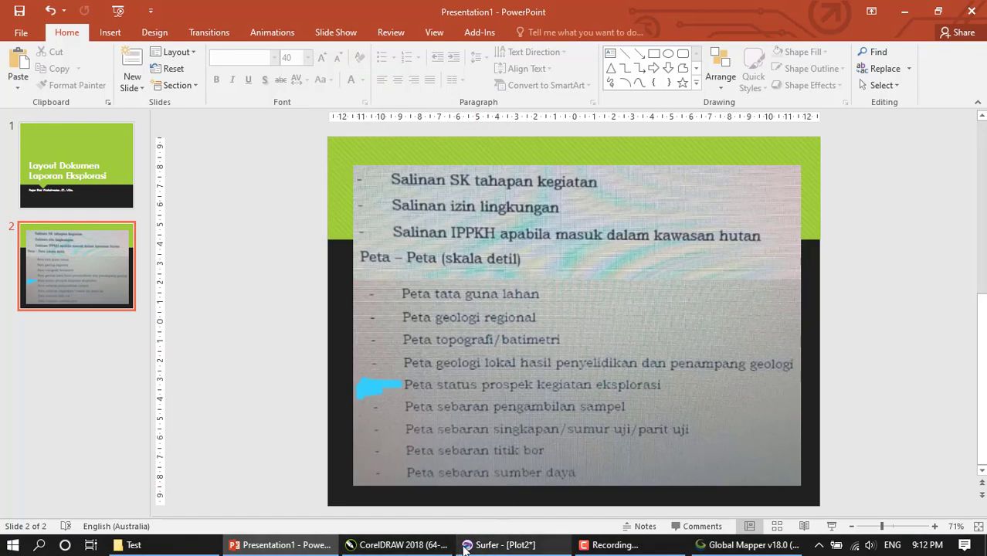
pyautogui.click(499, 545)
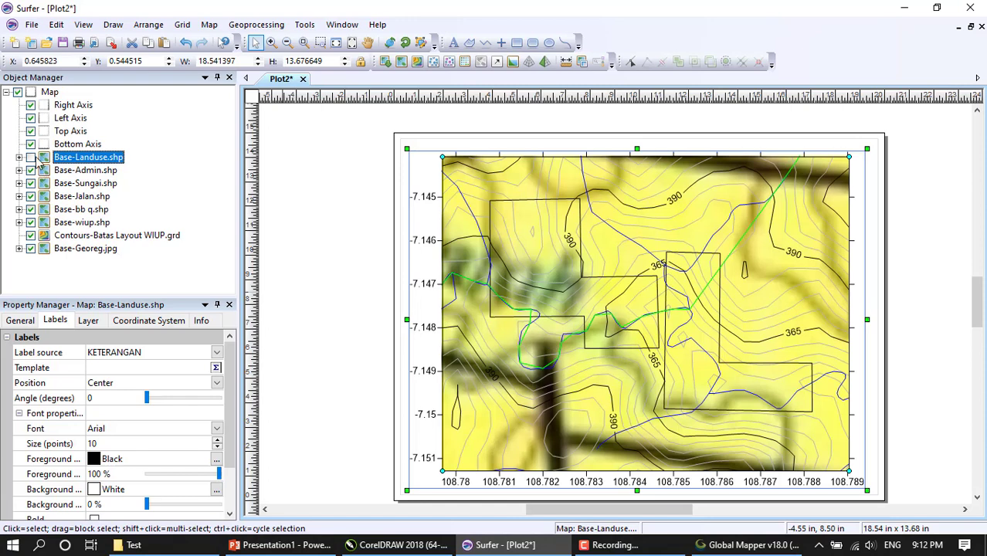
pyautogui.click(31, 251)
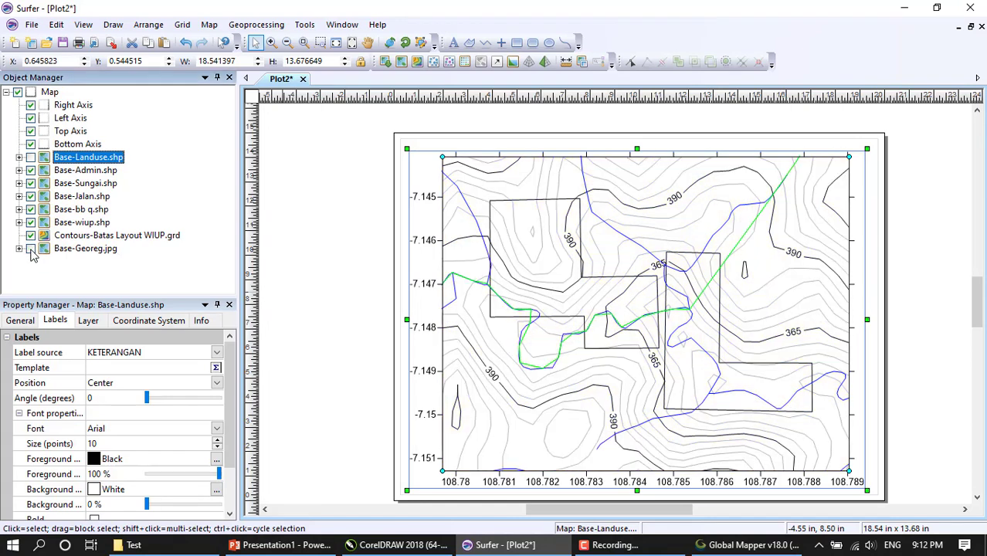
pyautogui.click(347, 337)
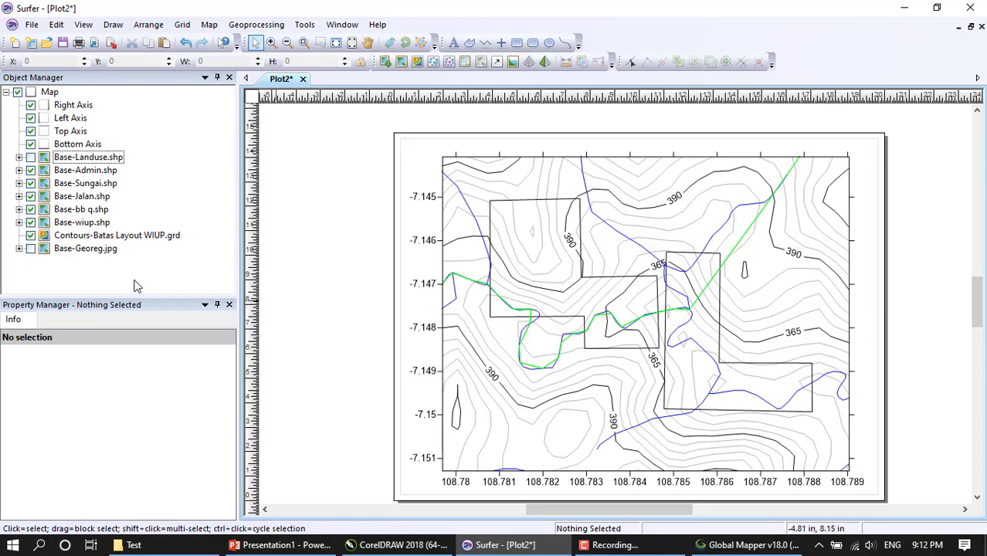
# - Set the line colour of the Base-wiup.shp layer to Red
pyautogui.click(44, 225)
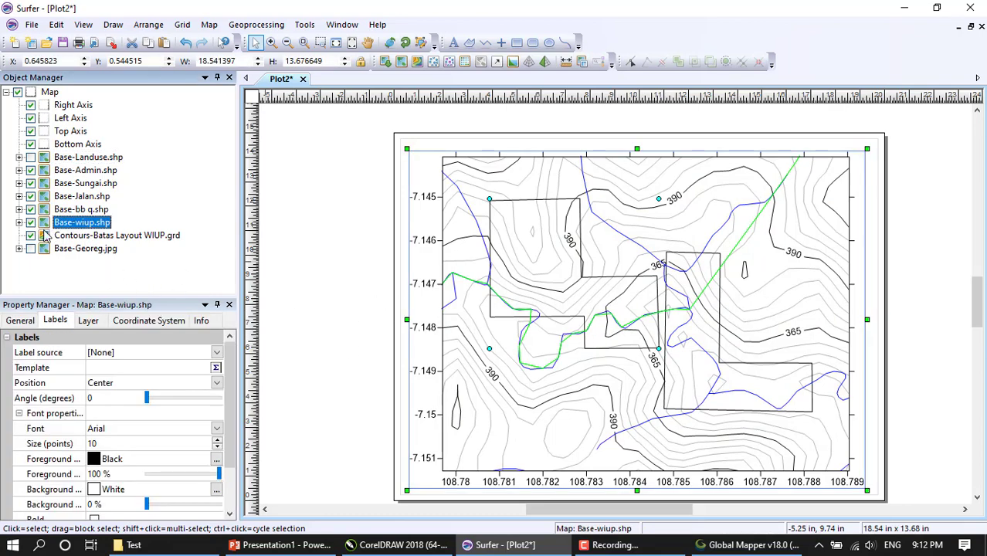
pyautogui.click(24, 321)
pyautogui.click(104, 414)
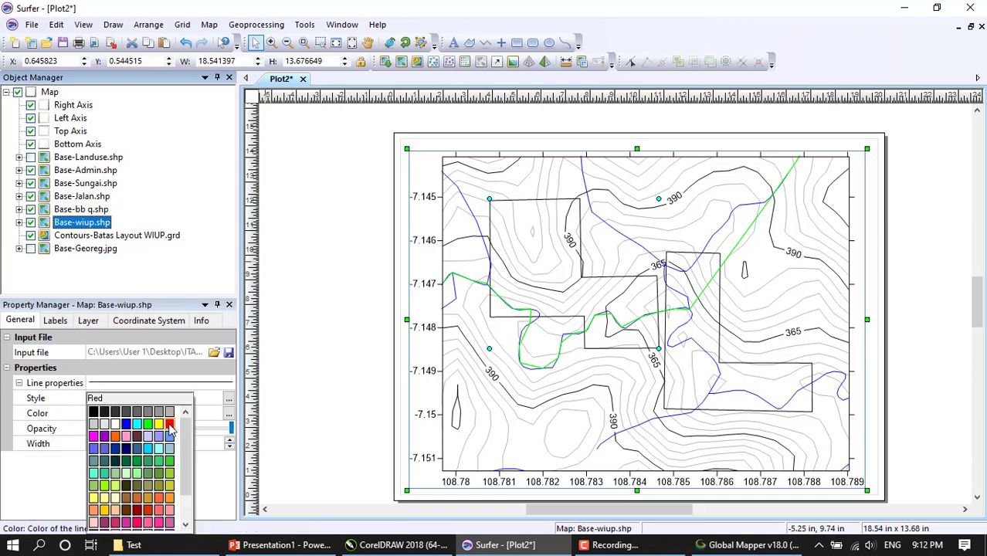
pyautogui.click(170, 427)
# - Set the line colour of the Base-bb q.shp layer to Red and deselect the map
pyautogui.click(89, 210)
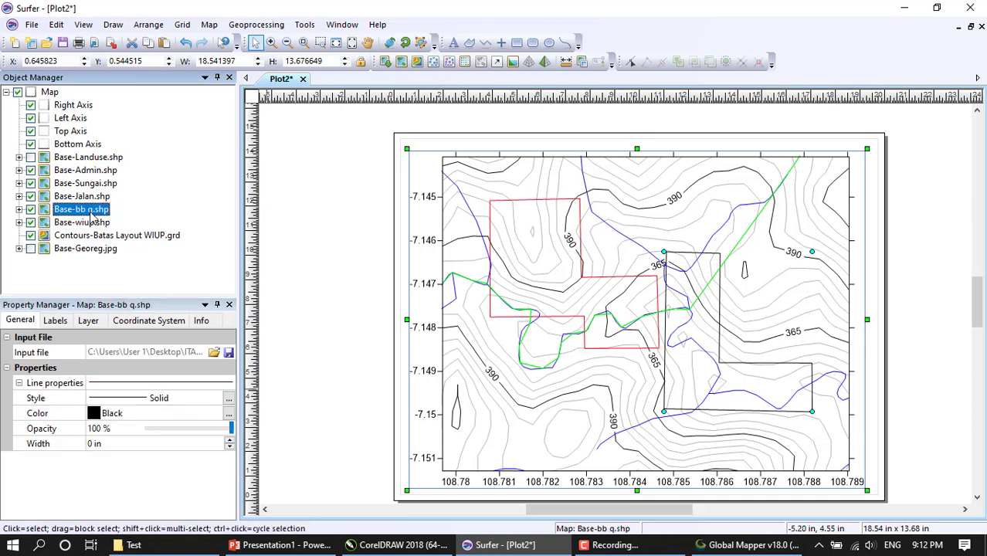
pyautogui.click(98, 416)
pyautogui.click(170, 427)
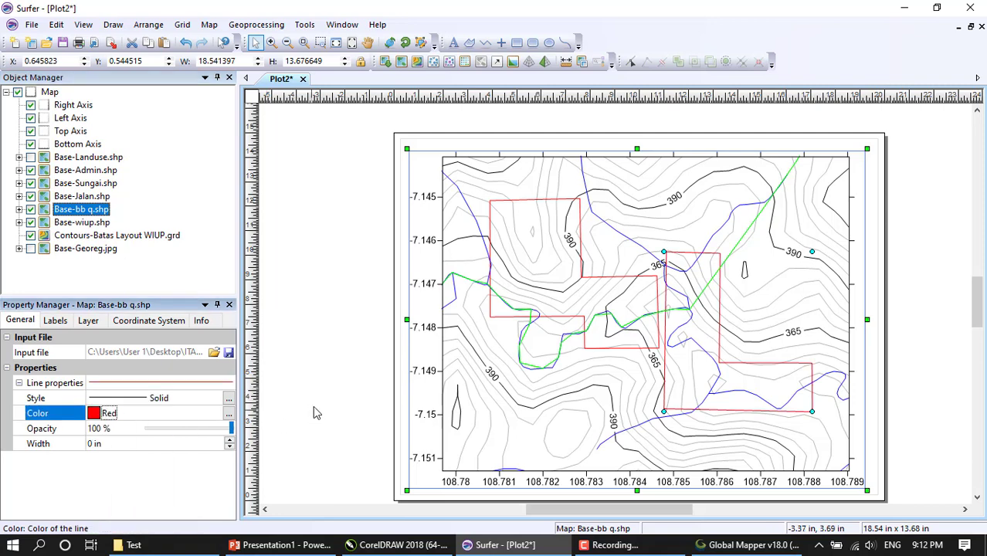
pyautogui.click(323, 378)
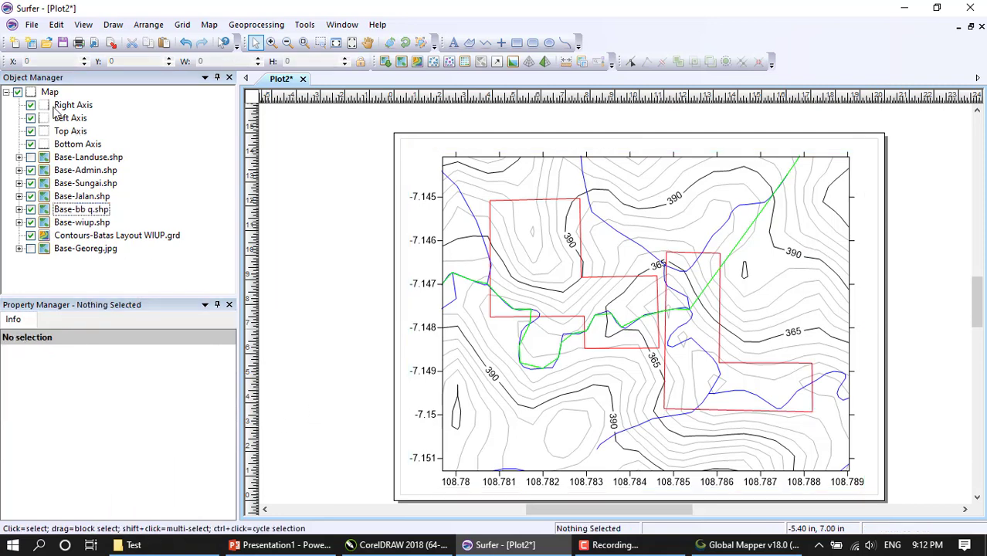
# - Export the map without the georeferenced image as an EMF Windows Enhanced Metafile named "Layout Peta Topografi", accepting the export options
pyautogui.click(32, 24)
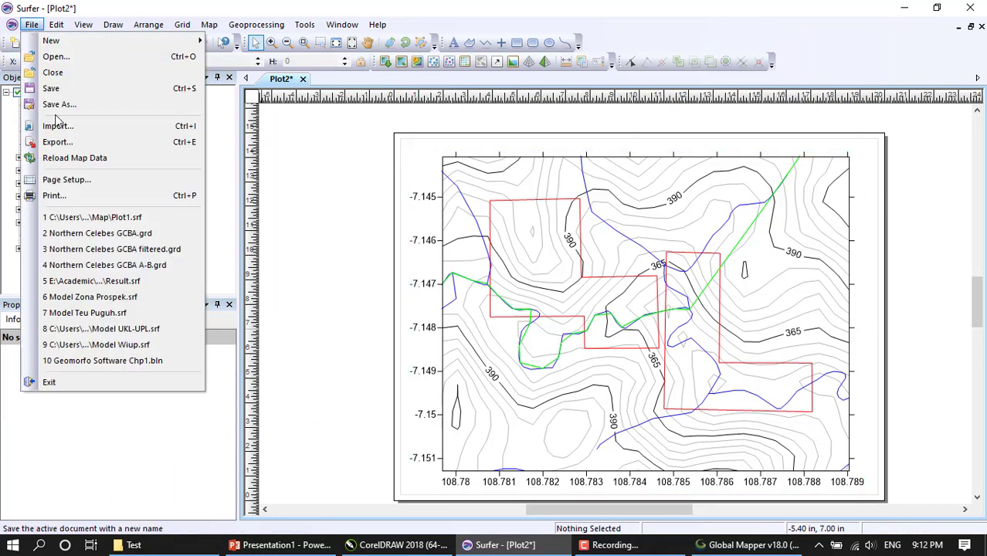
pyautogui.click(120, 146)
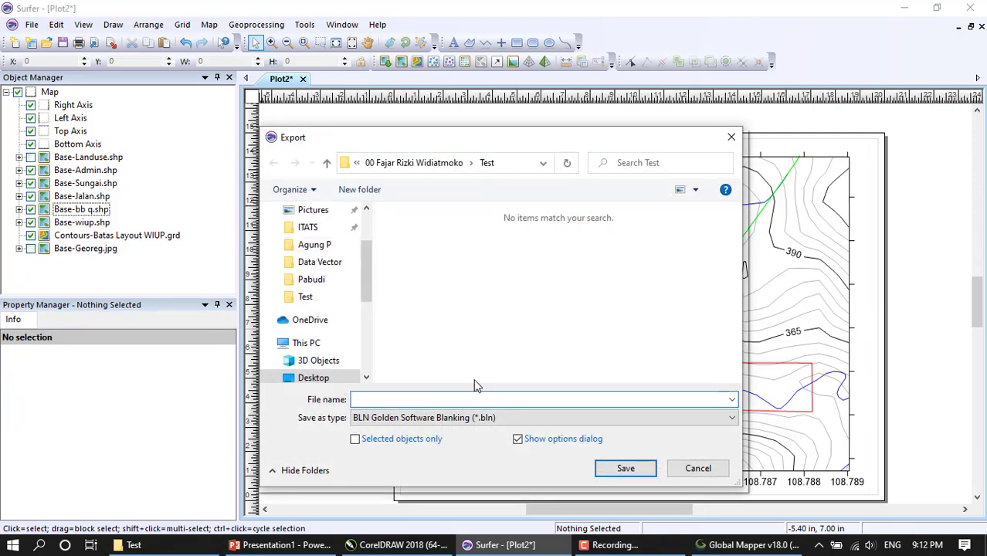
pyautogui.click(474, 418)
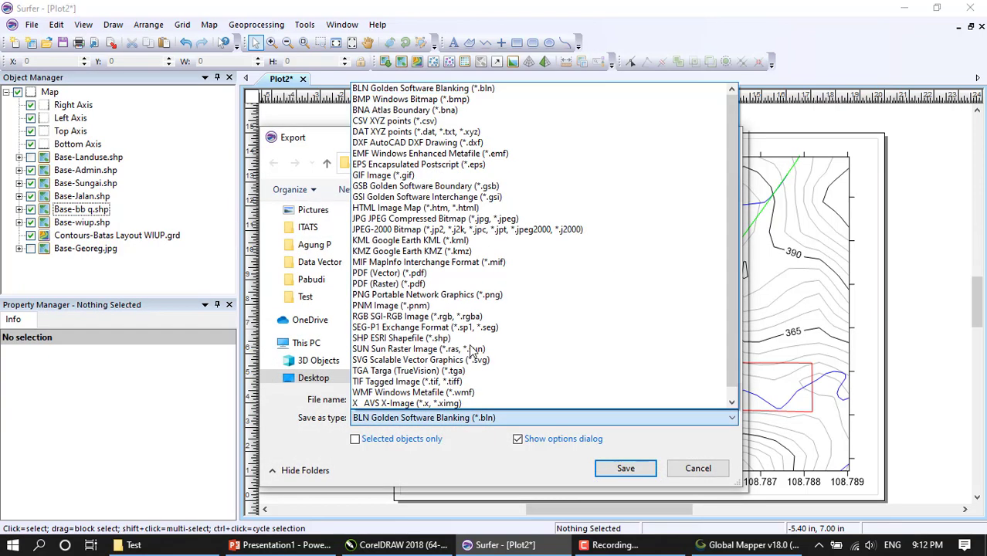
pyautogui.click(421, 153)
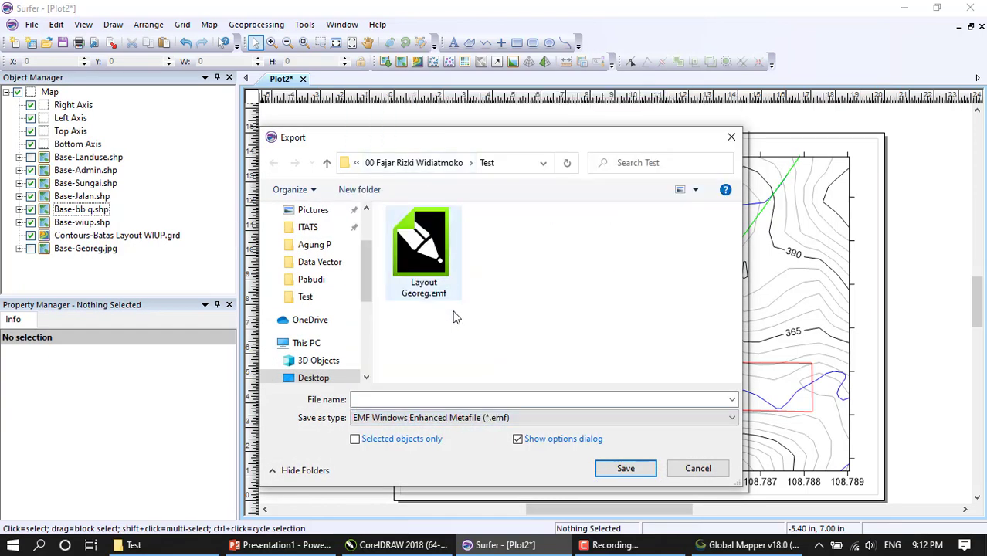
pyautogui.click(444, 398)
pyautogui.write('L')
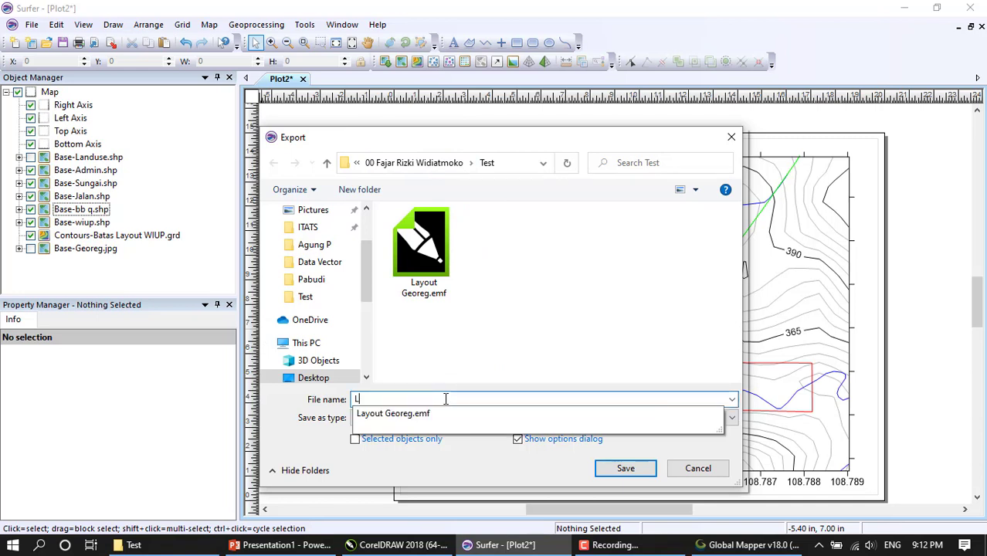
pyautogui.write('ayout Peta')
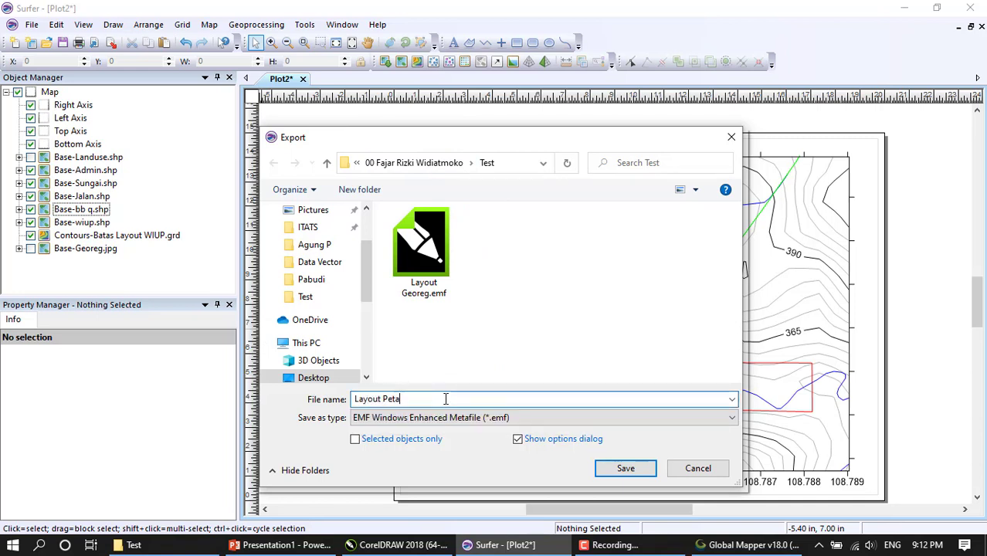
pyautogui.write(' Topografi')
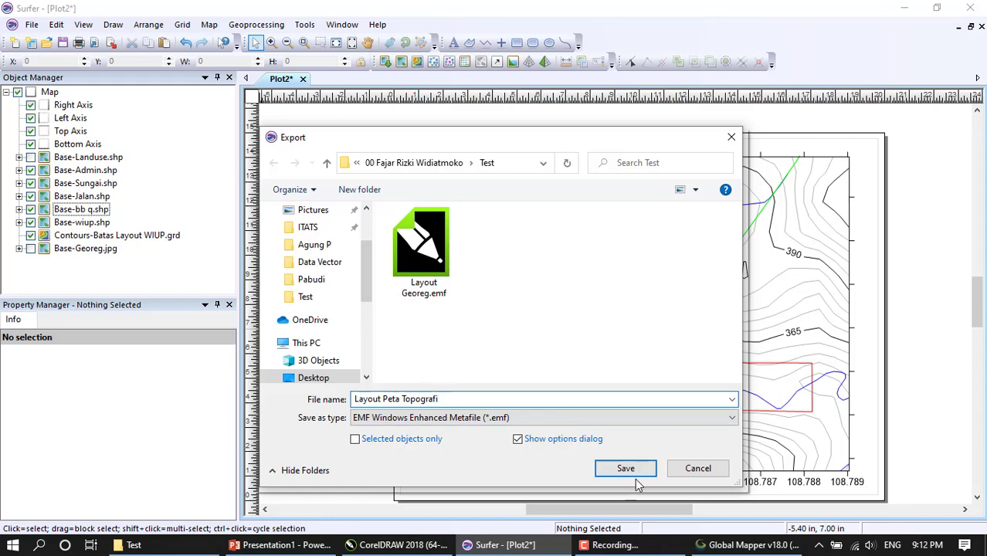
pyautogui.click(637, 472)
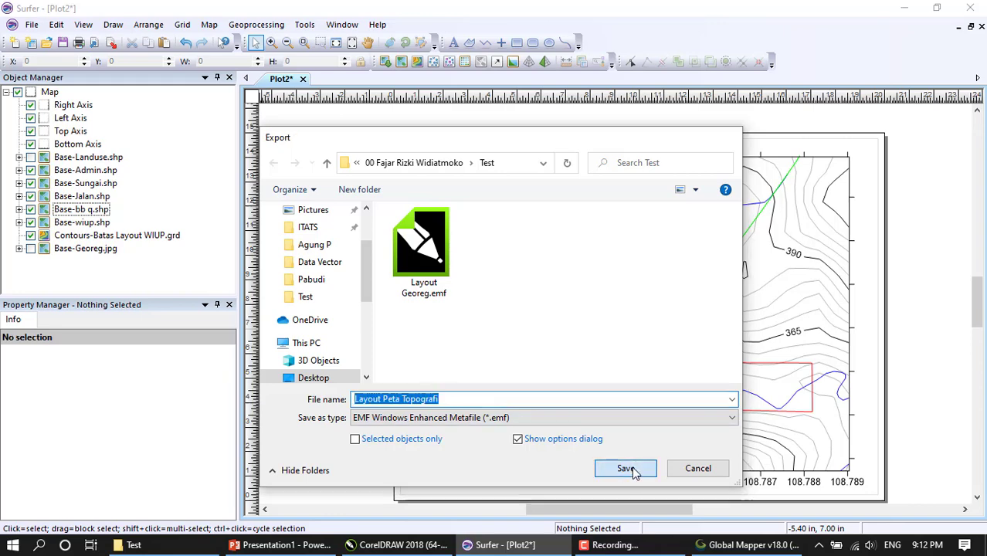
pyautogui.click(550, 363)
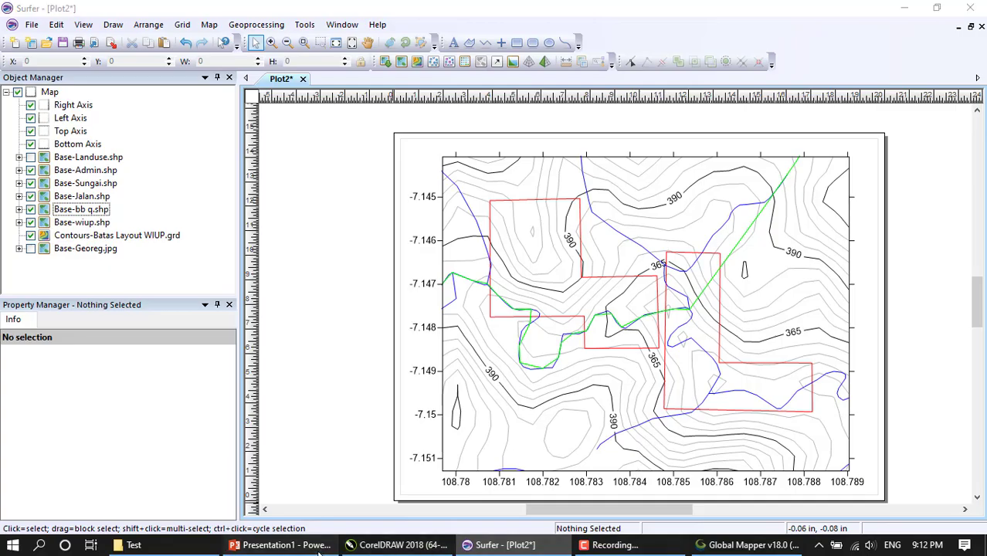
# - Switch to CorelDRAW by way of the PowerPoint map list, start an import and browse through ITATS, Kuliah, Prak. Eksplorasi and WIUP to the Test folder
pyautogui.click(282, 544)
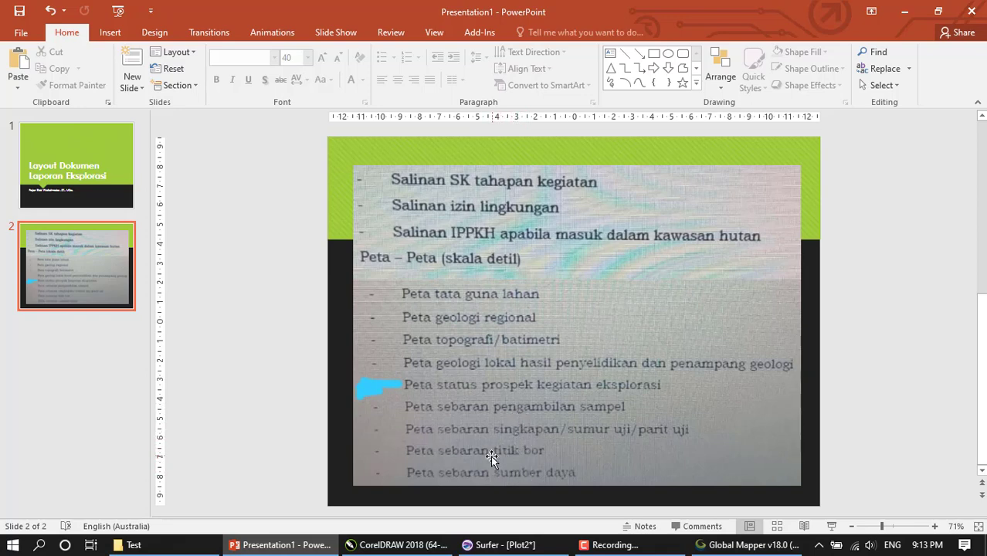
pyautogui.click(398, 546)
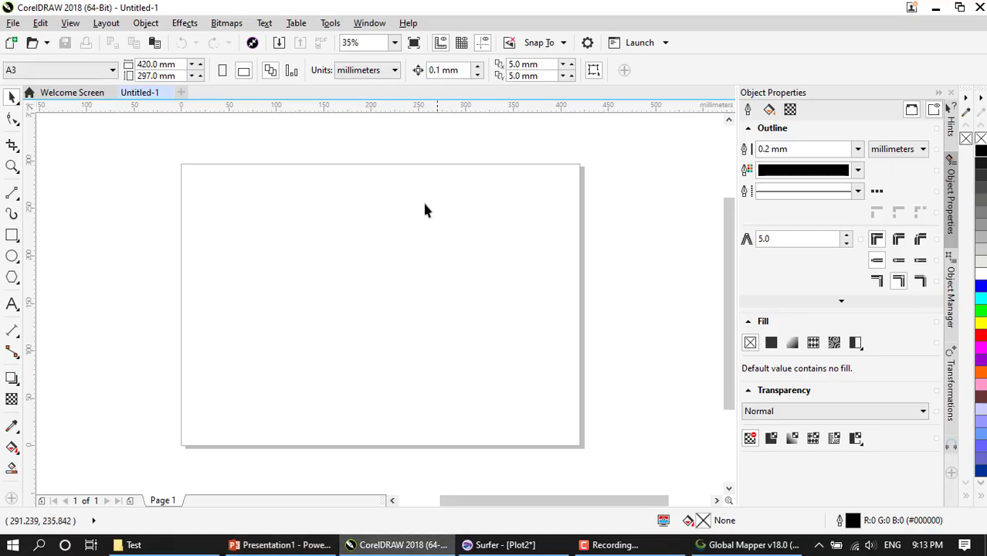
pyautogui.click(12, 23)
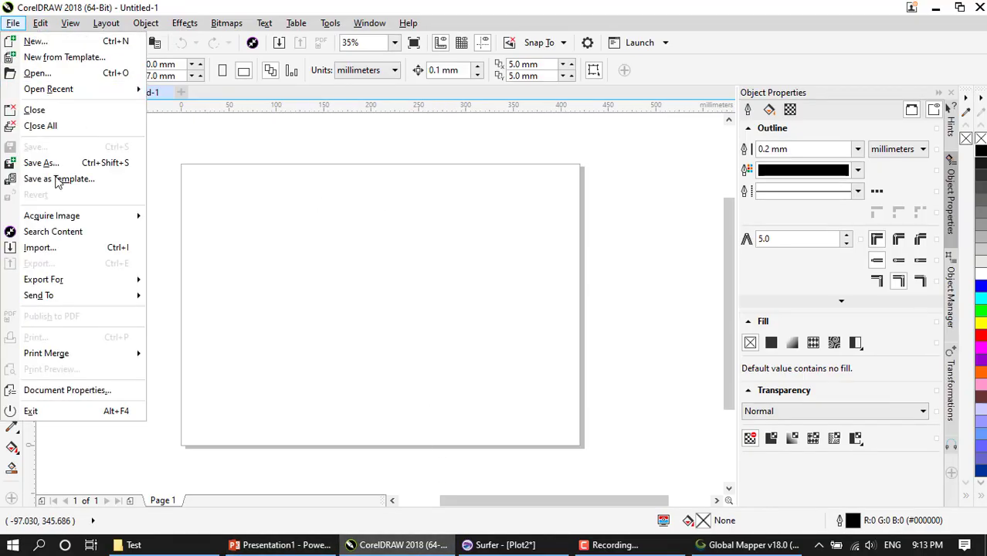
pyautogui.click(67, 250)
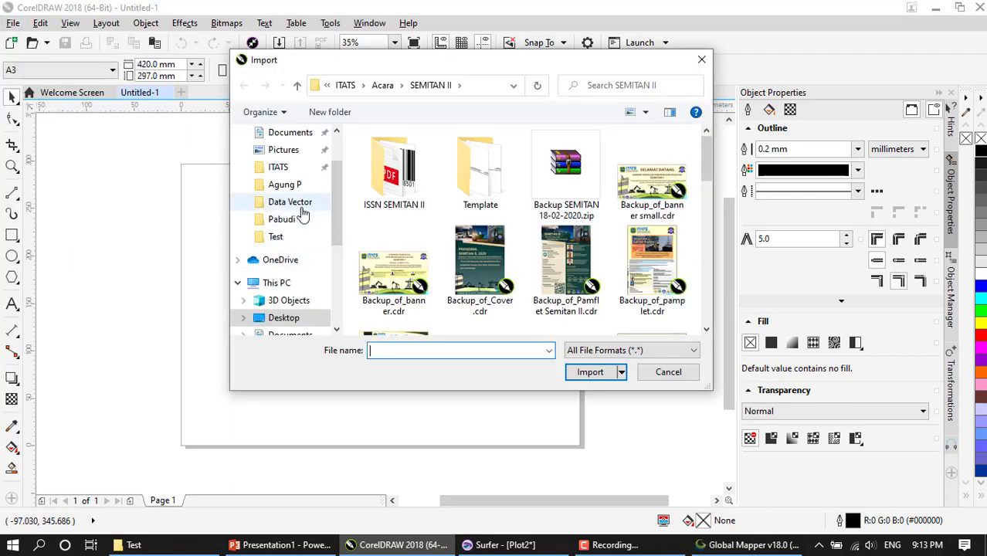
pyautogui.click(296, 172)
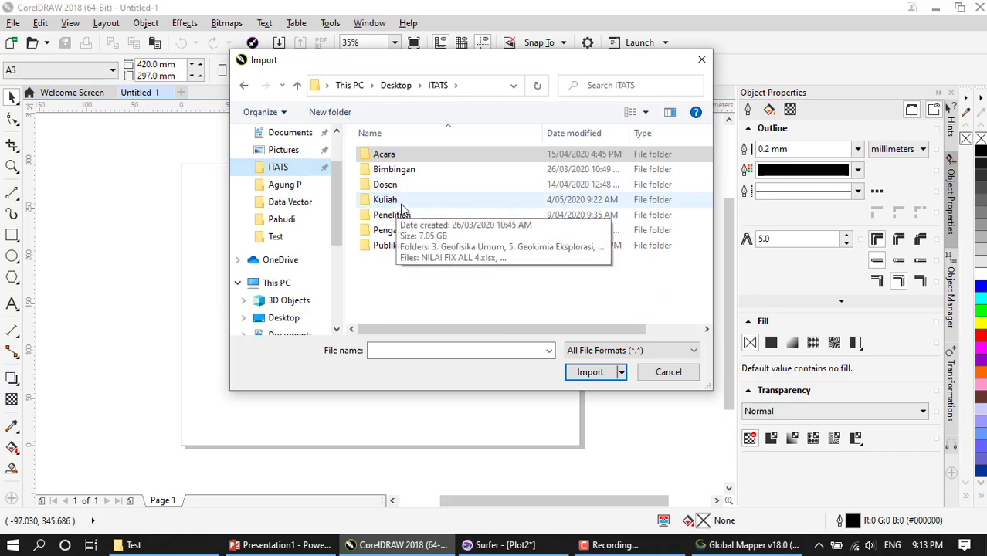
pyautogui.doubleClick(386, 200)
pyautogui.scroll(-3, 444, 249)
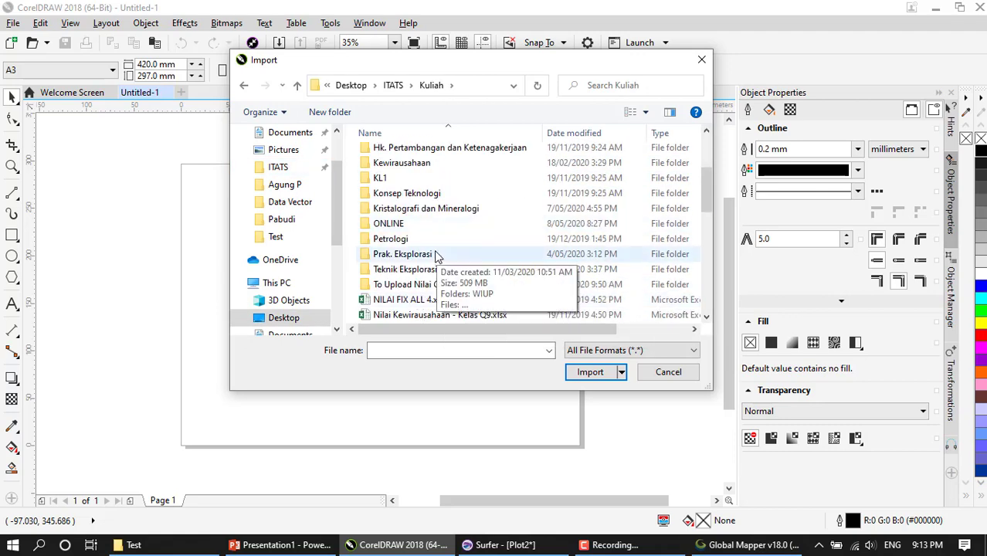
pyautogui.doubleClick(445, 251)
pyautogui.doubleClick(407, 157)
pyautogui.doubleClick(405, 158)
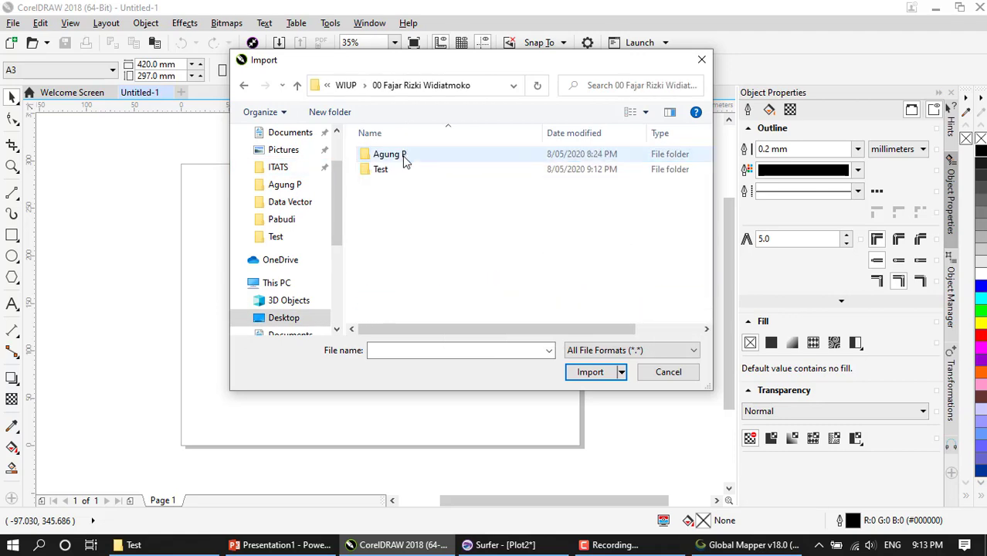
pyautogui.doubleClick(399, 171)
# - Import Layout Georeg.emf and place it on the A3 page at about 337 by 248 mm
pyautogui.scroll(-2, 432, 272)
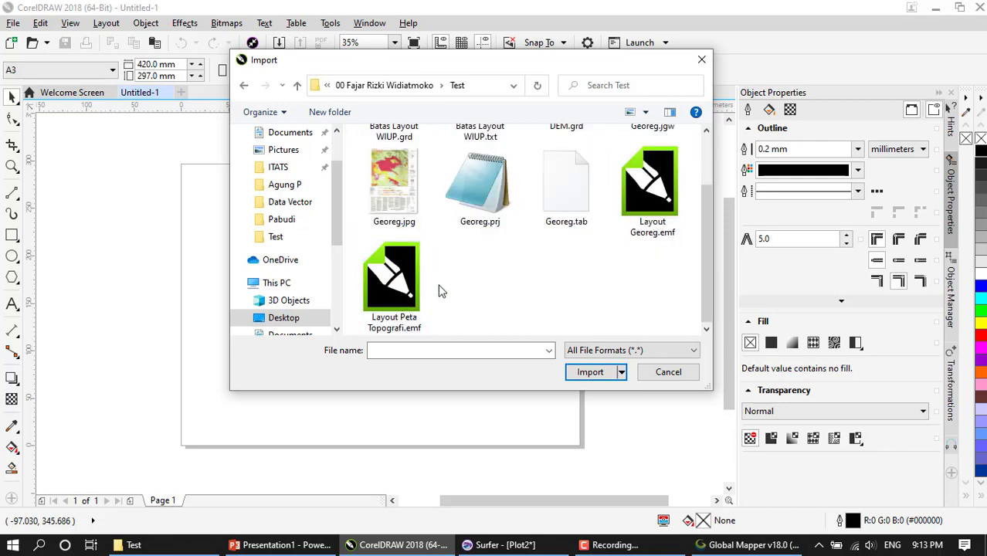
pyautogui.scroll(1, 480, 310)
pyautogui.scroll(-1, 481, 310)
pyautogui.click(643, 225)
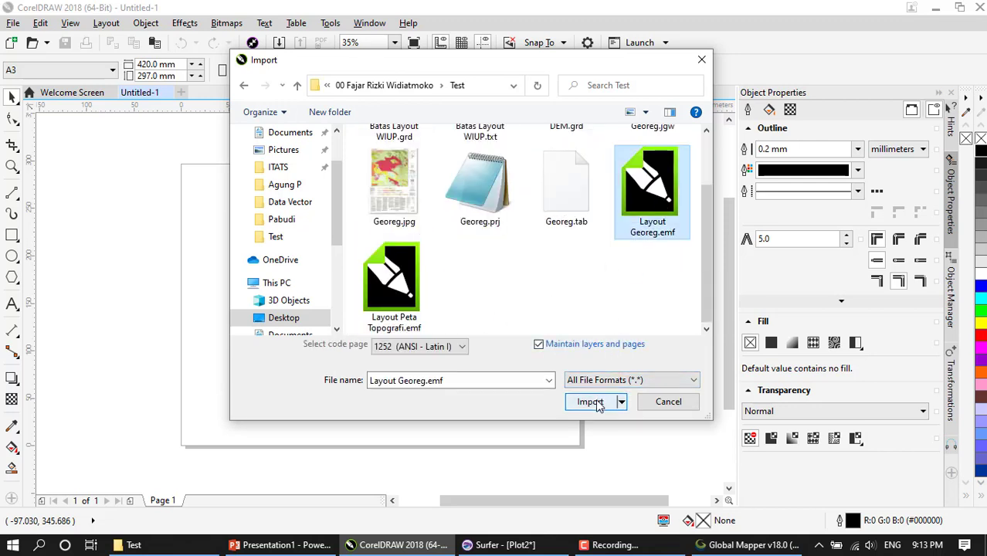
pyautogui.click(591, 402)
pyautogui.click(203, 184)
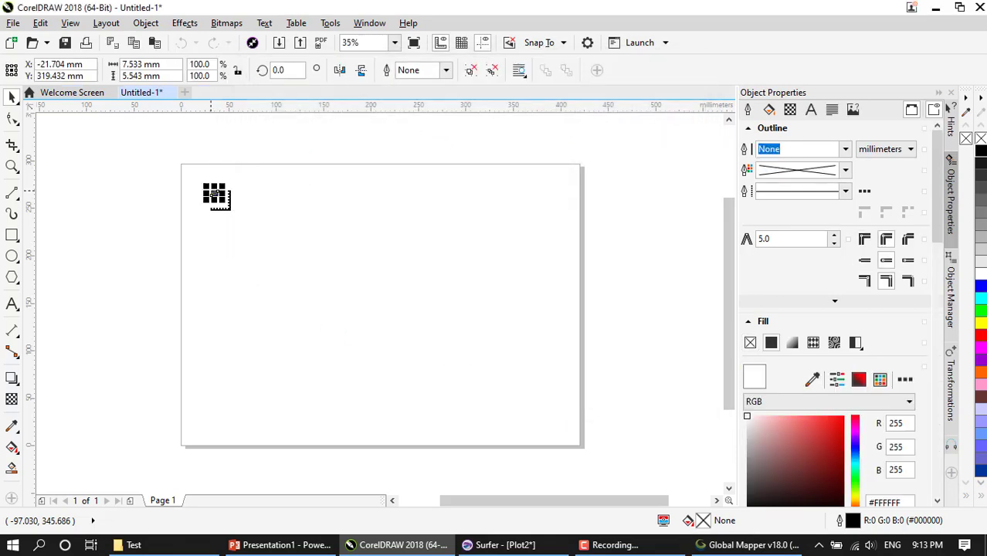
pyautogui.moveTo(227, 202); pyautogui.dragTo(535, 432)
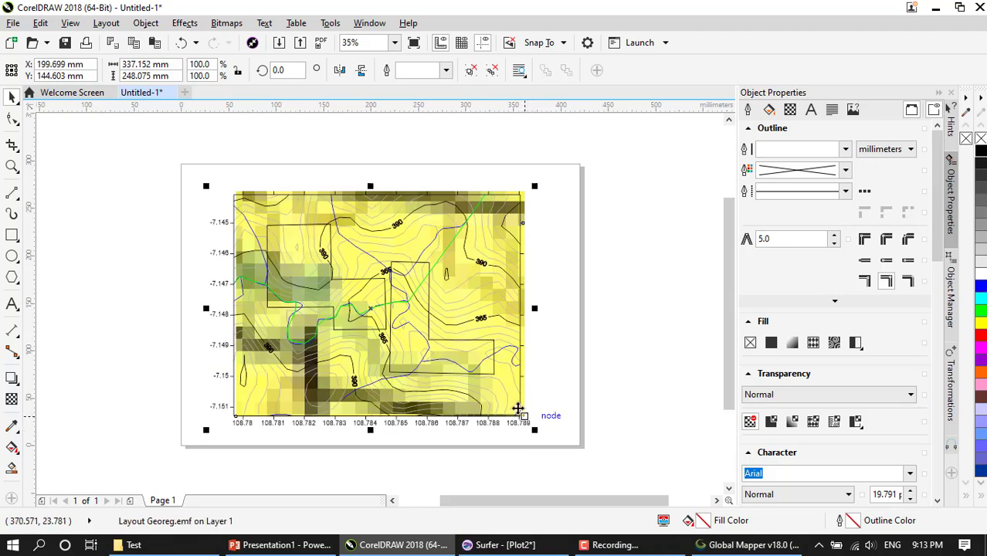
# - Deselect the georeferenced map and add a second A3 page after the current one
pyautogui.click(591, 347)
pyautogui.moveTo(424, 346); pyautogui.dragTo(440, 328)
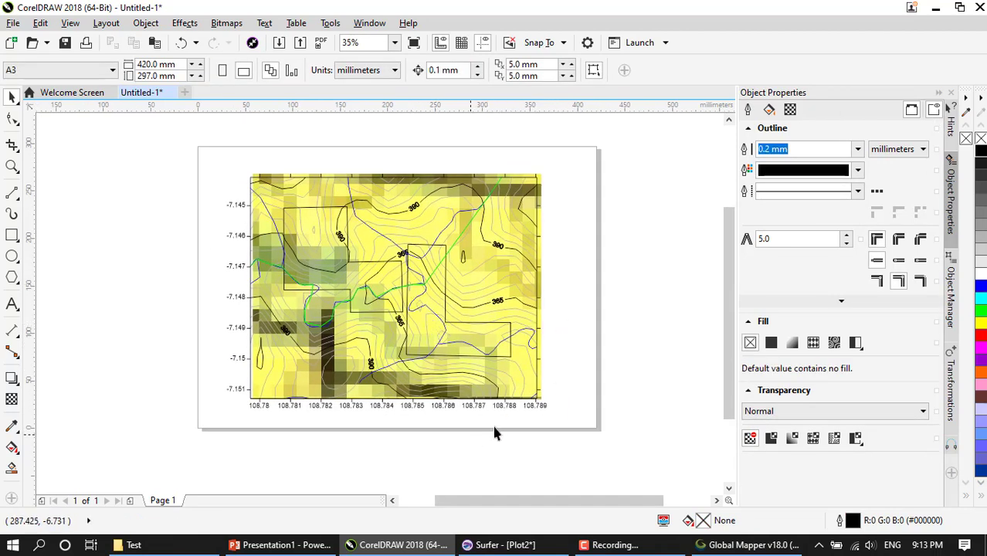
pyautogui.click(130, 500)
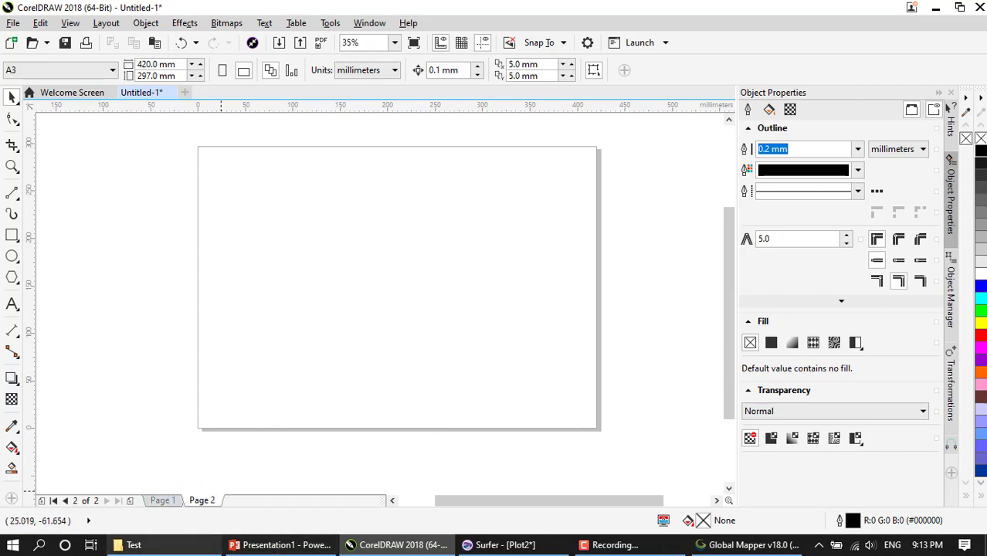
# - Import Layout Peta Topografi.emf from the Test folder and place it near the upper-left corner of Page 2
pyautogui.click(13, 23)
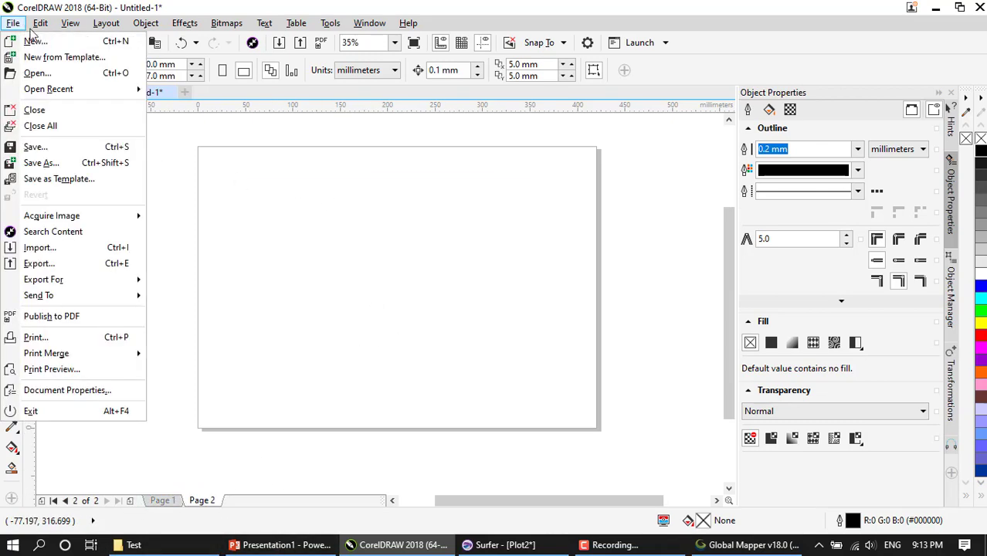
pyautogui.moveTo(41, 24)
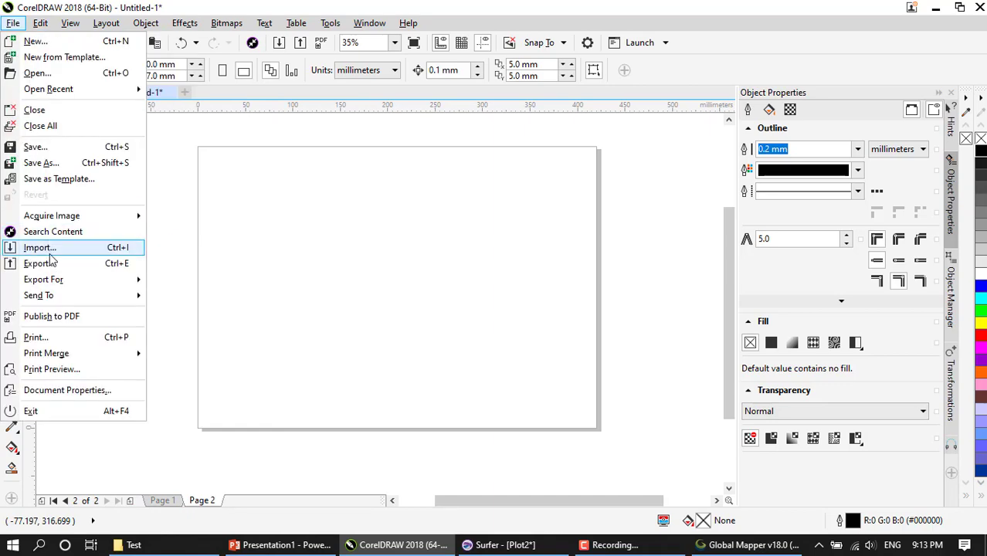
pyautogui.click(67, 248)
pyautogui.scroll(-1, 554, 275)
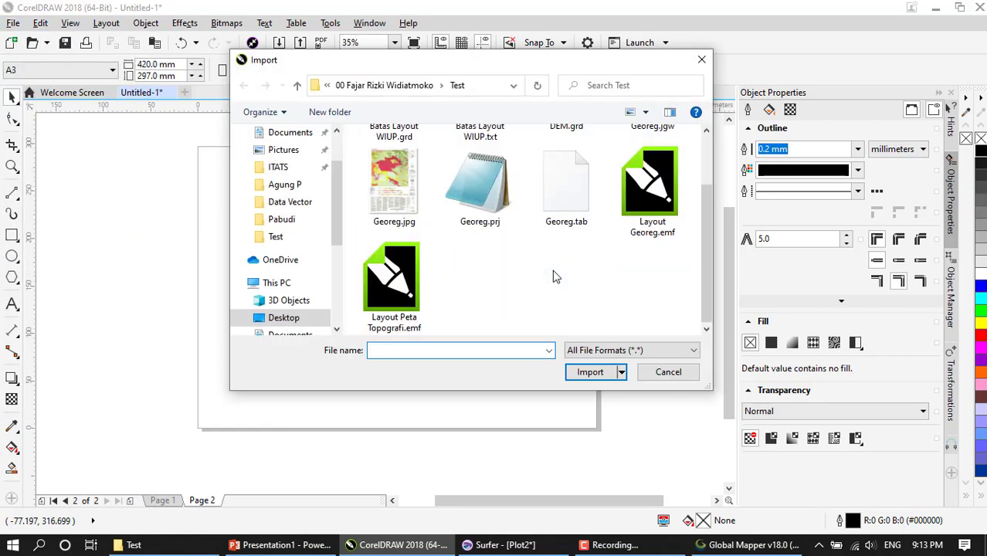
pyautogui.click(392, 286)
pyautogui.click(590, 401)
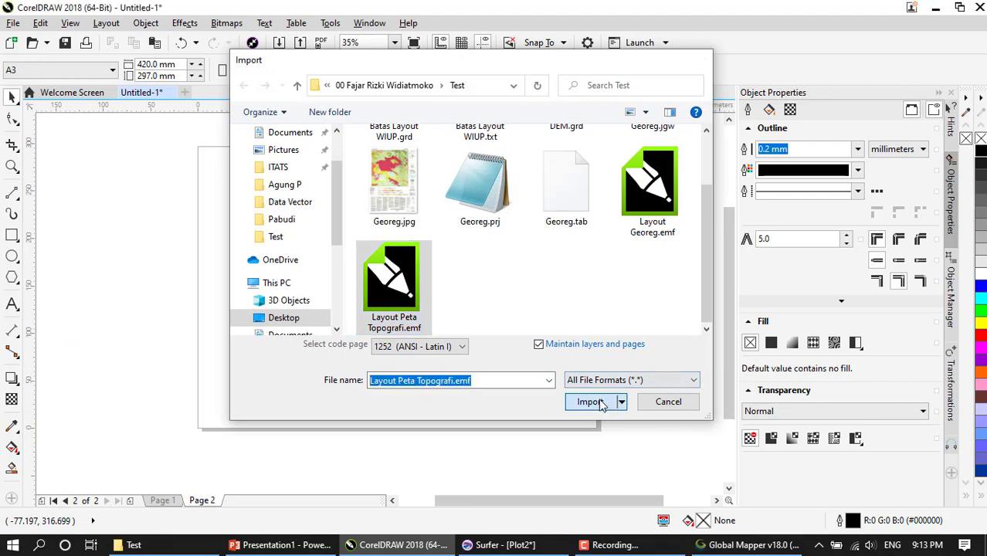
pyautogui.click(230, 178)
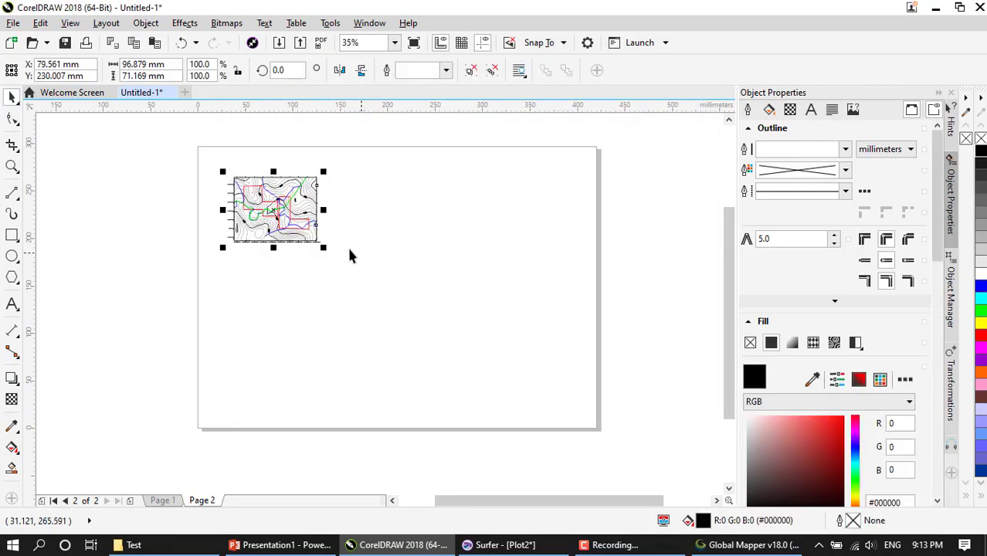
# - Enlarge the topographic map proportionally to about 314 by 230 mm so it fills most of the page, and deselect it
pyautogui.moveTo(324, 248); pyautogui.dragTo(530, 400)
pyautogui.click(576, 417)
pyautogui.scroll(4, 430, 342)
pyautogui.scroll(-4, 459, 332)
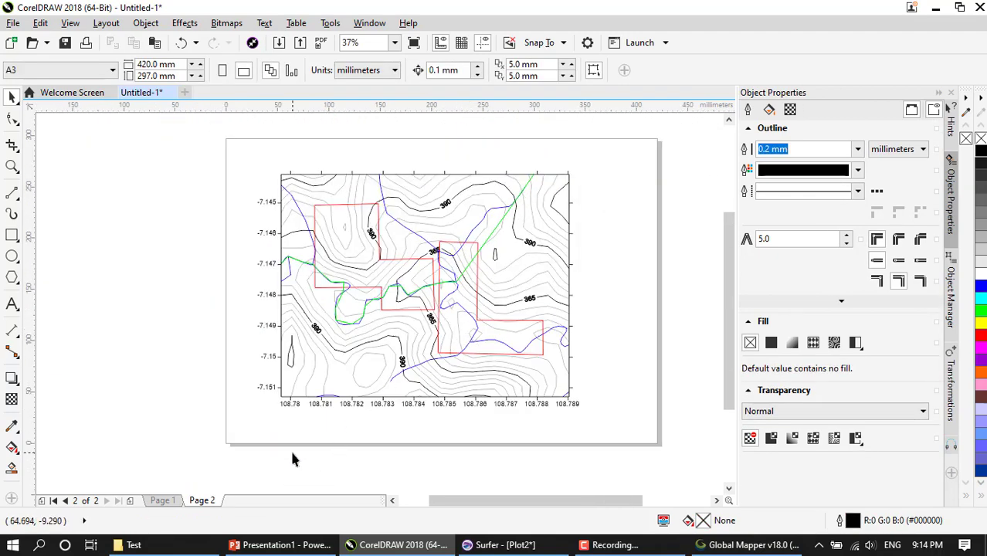
# - Rename Page 1 as "Georeg" and Page 2 as "Topografi"
pyautogui.rightClick(160, 499)
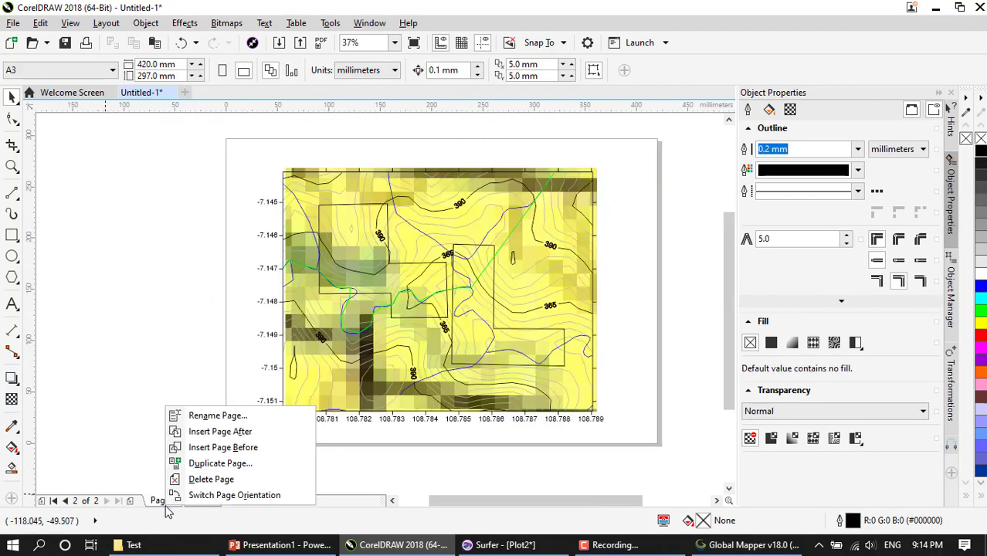
pyautogui.click(213, 415)
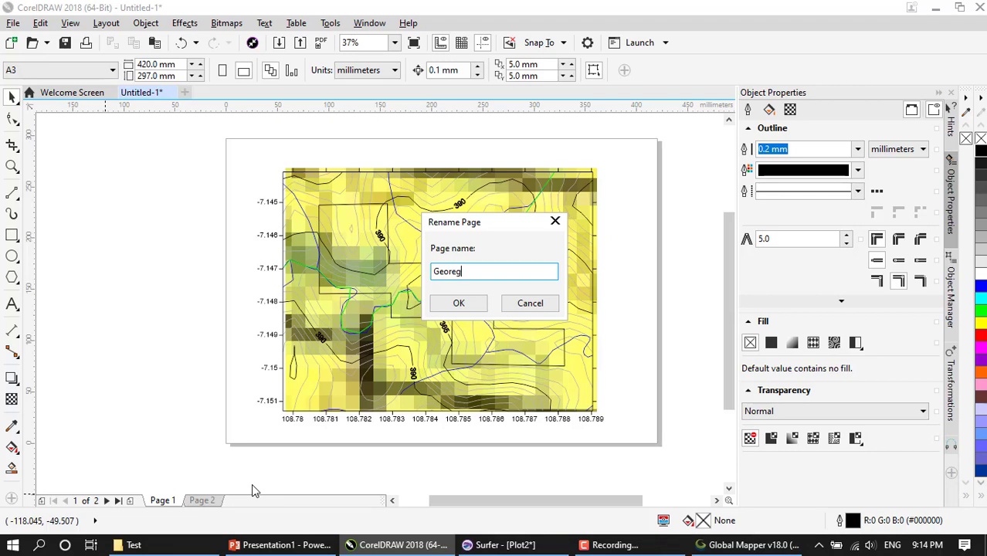
pyautogui.press('Return')
pyautogui.rightClick(213, 504)
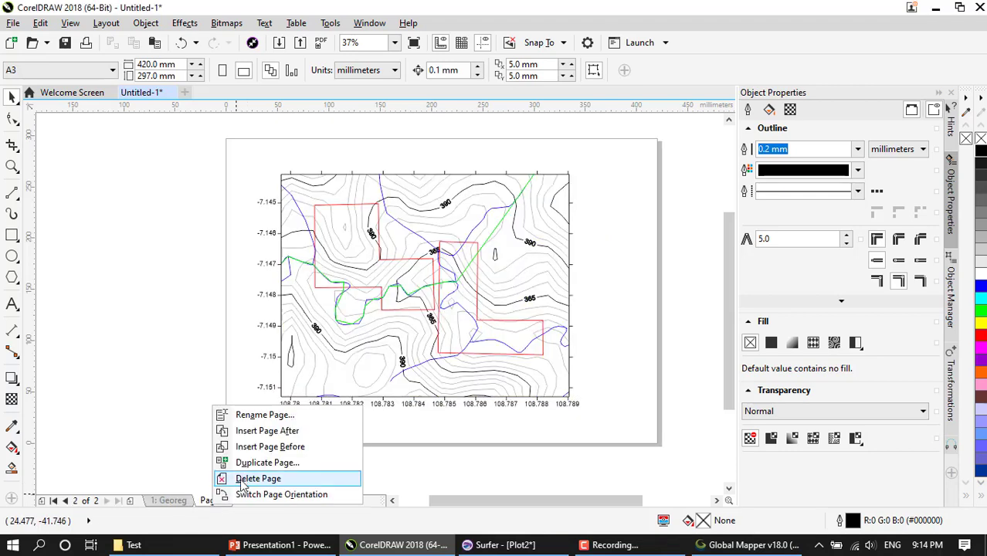
pyautogui.click(248, 412)
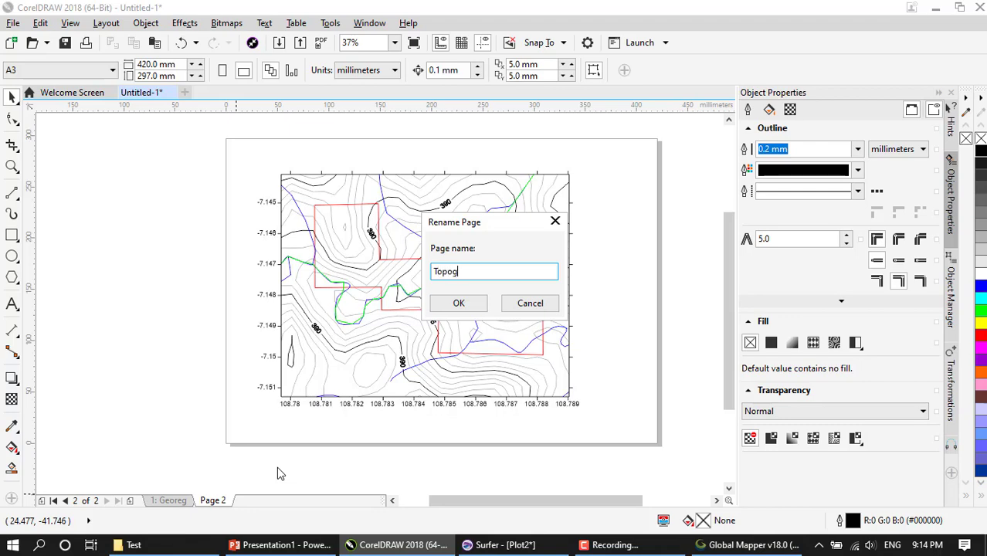
pyautogui.click(465, 309)
# - Add a third page after the Topografi page and return to the Topografi page
pyautogui.scroll(2, 534, 378)
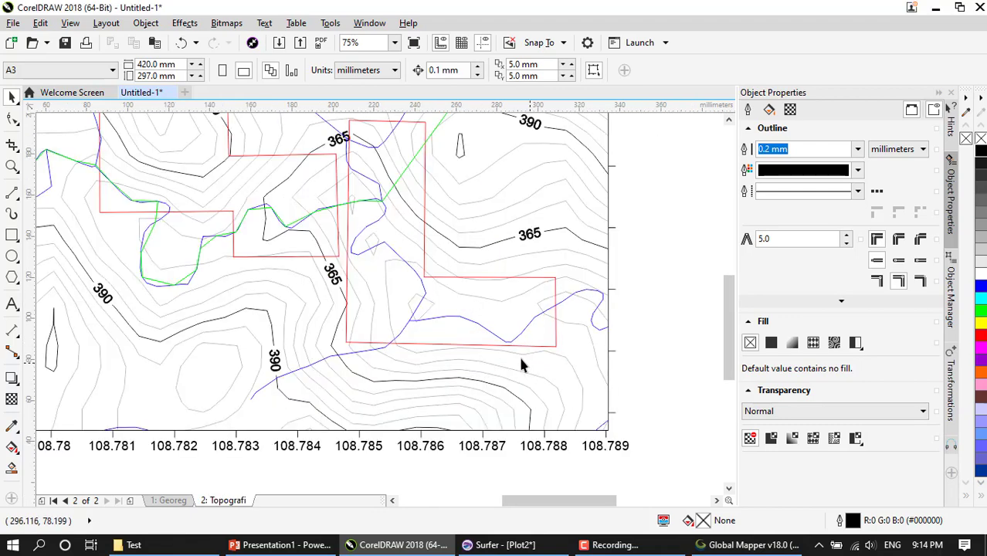
pyautogui.scroll(-2, 501, 395)
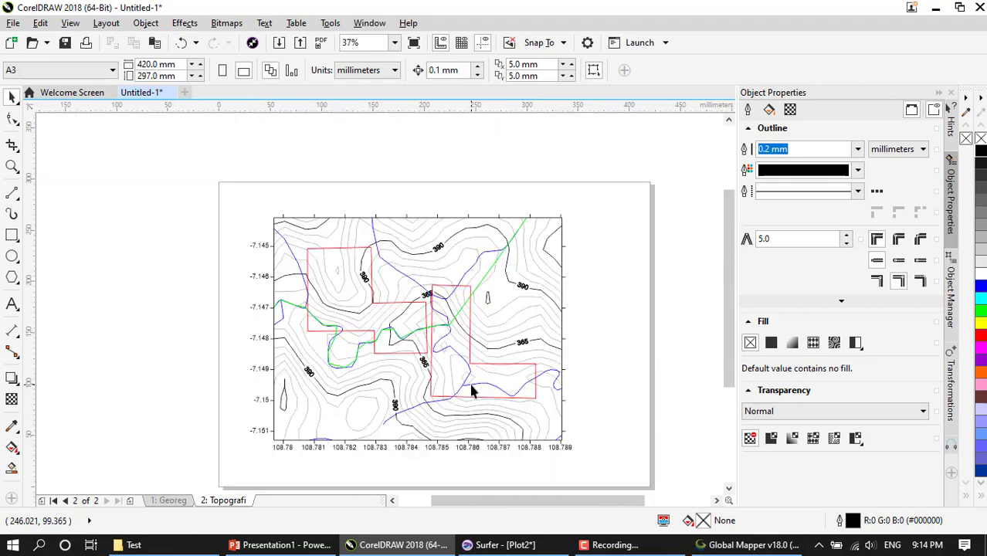
pyautogui.moveTo(472, 379); pyautogui.dragTo(475, 360)
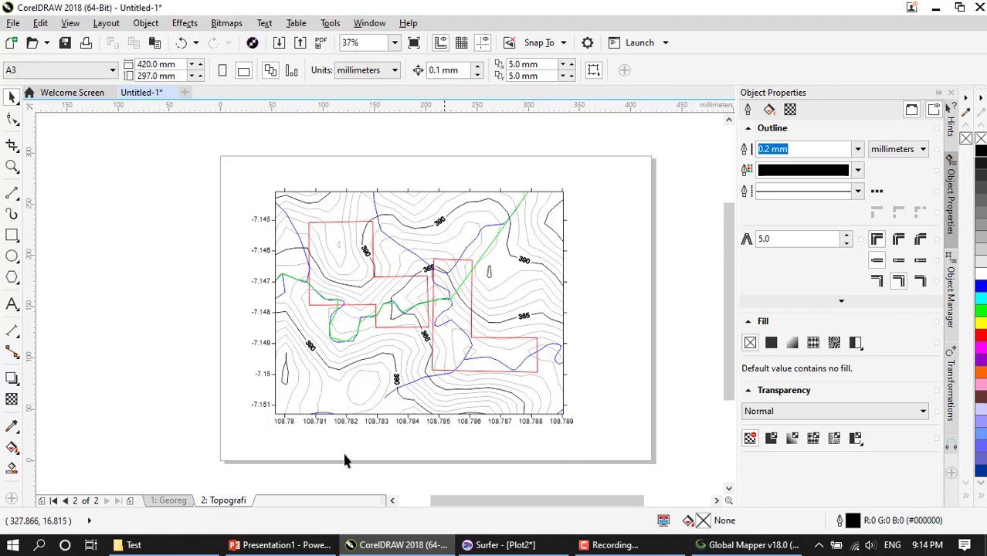
pyautogui.click(130, 501)
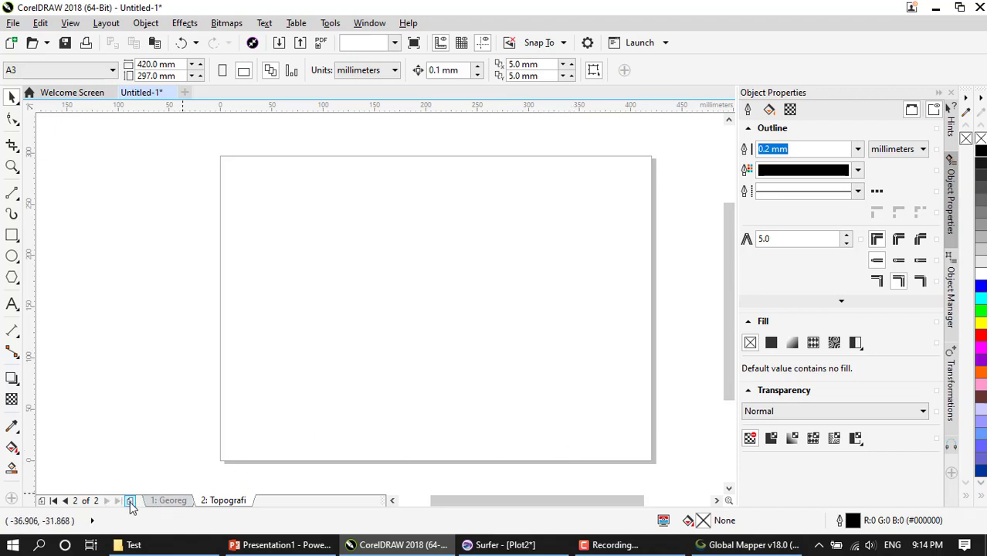
pyautogui.click(218, 501)
# - Check the list of required maps in PowerPoint, return to CorelDRAW and copy the topographic map from the Topografi page onto Page 3
pyautogui.click(280, 544)
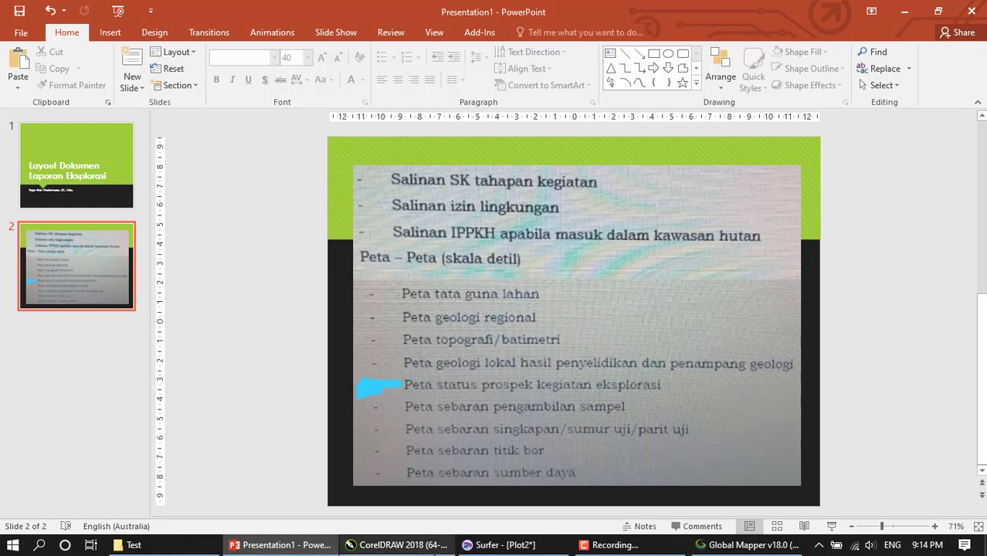
pyautogui.click(398, 545)
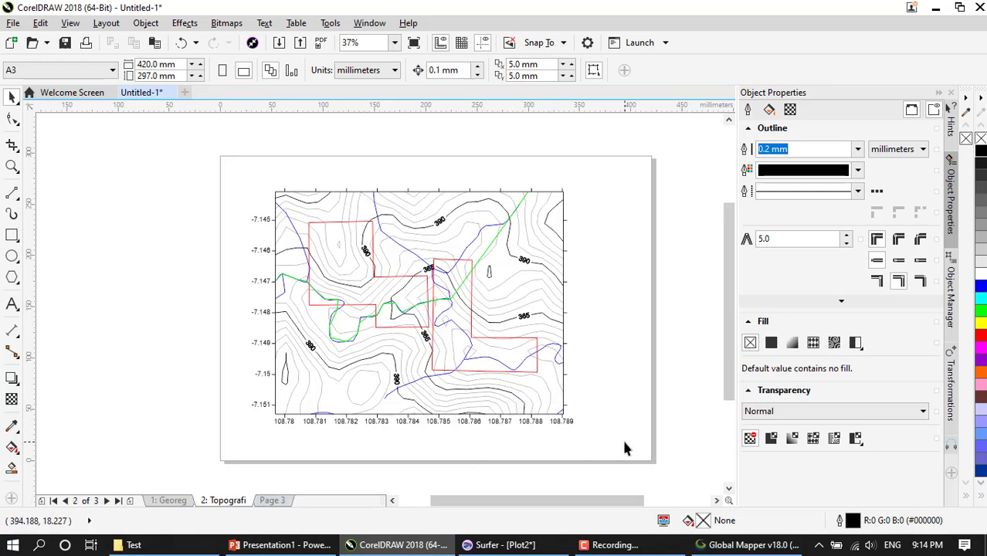
pyautogui.click(245, 181)
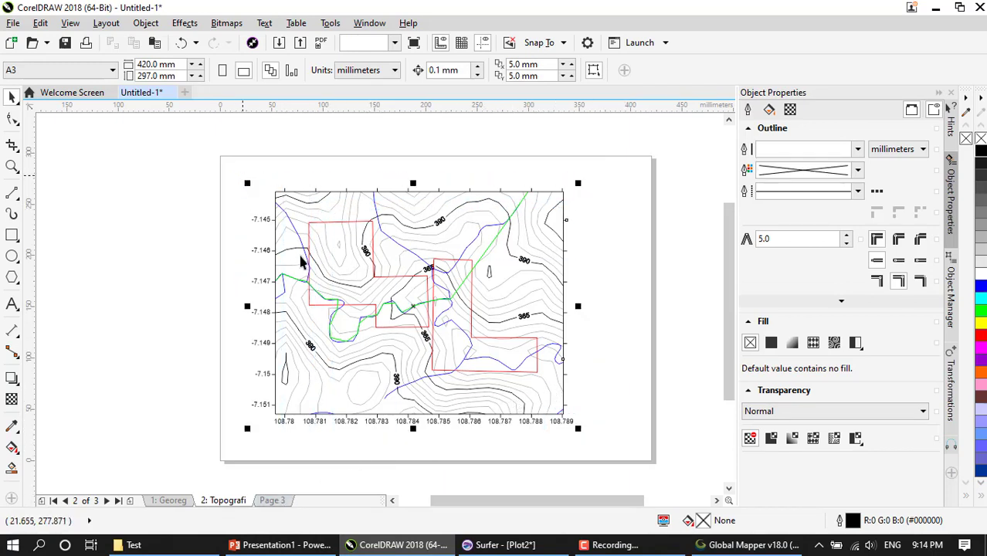
pyautogui.click(272, 501)
pyautogui.hotkey('ctrl', 'v')
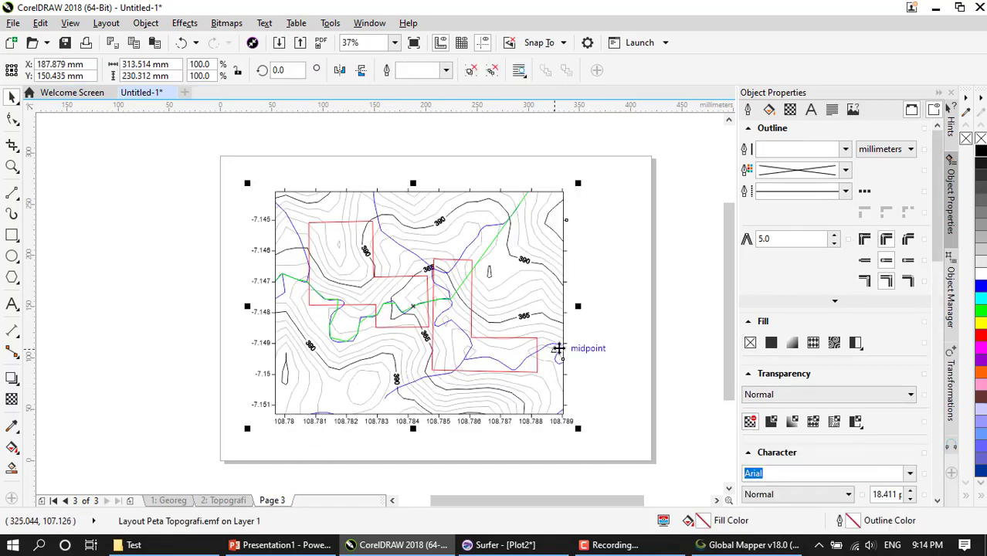
pyautogui.click(608, 338)
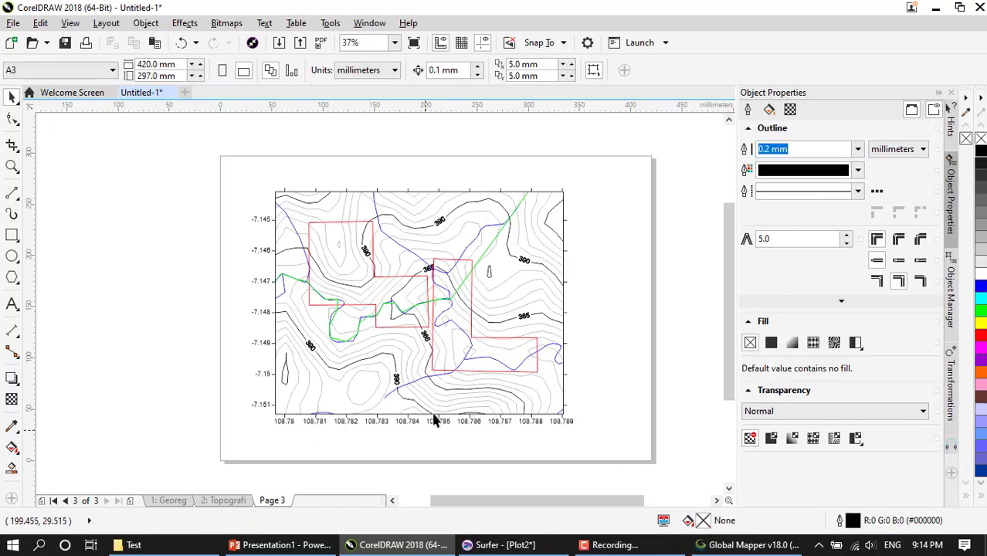
# - On the Georeg page, move the georeferenced map slightly towards the page's left edge and deselect it
pyautogui.click(182, 503)
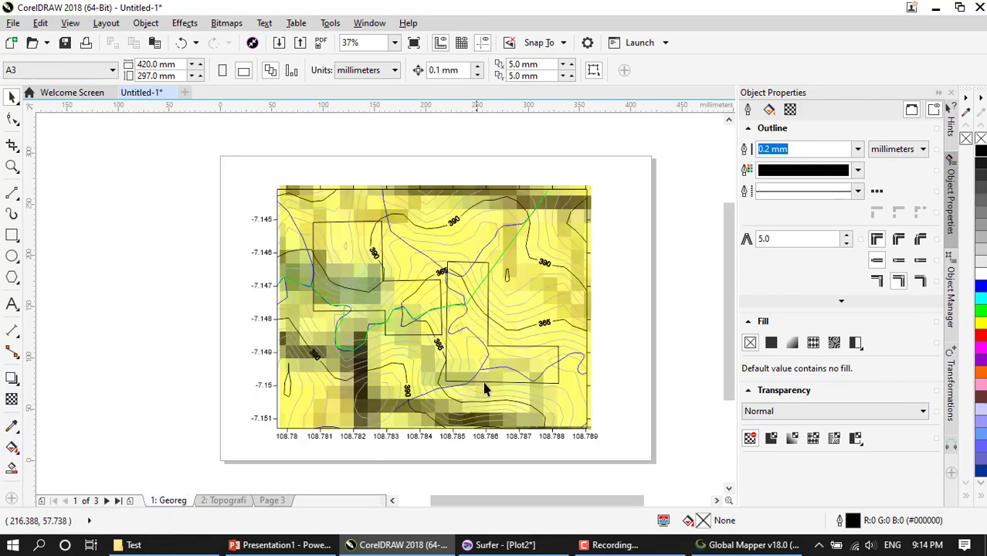
pyautogui.moveTo(623, 454); pyautogui.dragTo(249, 176)
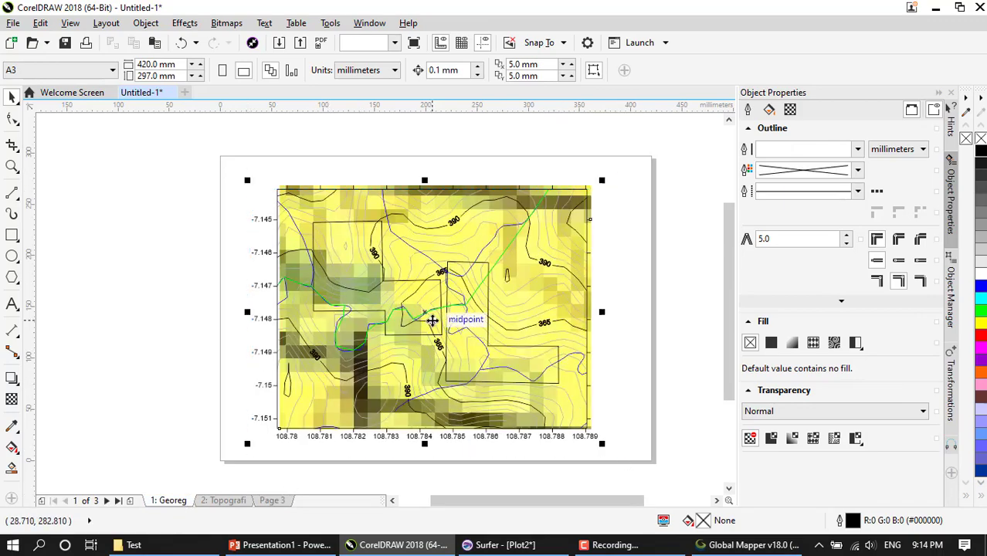
pyautogui.moveTo(432, 318); pyautogui.dragTo(409, 319)
pyautogui.click(375, 468)
# - Switch to the Test folder in File Explorer and open Georeg.jpg
pyautogui.click(205, 545)
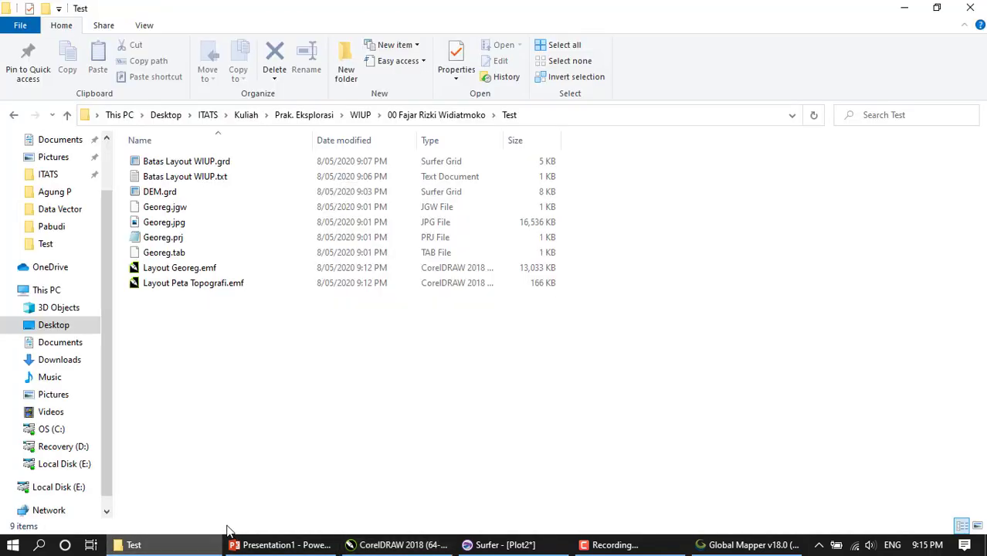
pyautogui.doubleClick(177, 224)
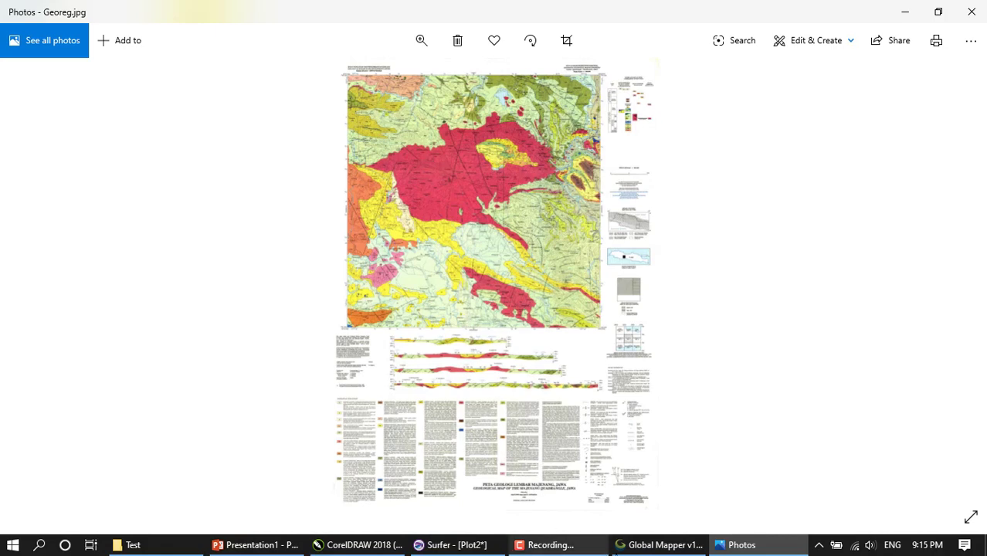
# - Switch to Global Mapper, show the Geologi Regional Majenang.jpg layer and look at where the wiup boundaries lie on it
pyautogui.click(624, 545)
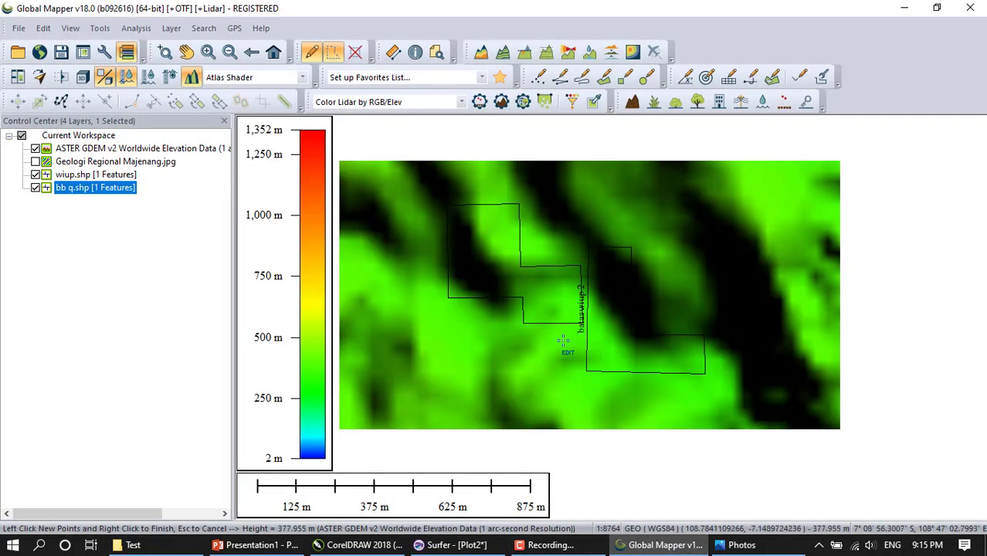
pyautogui.click(35, 162)
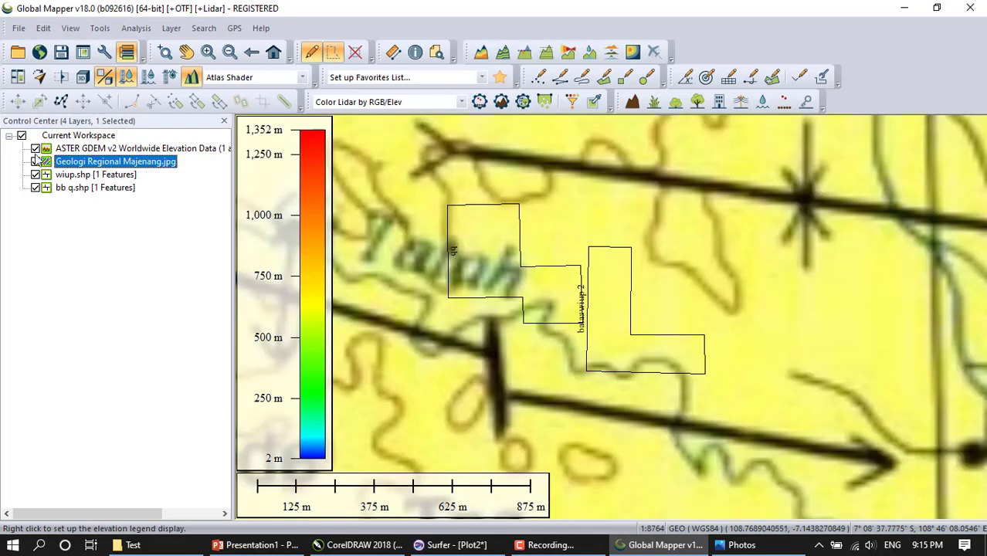
pyautogui.scroll(-1, 458, 345)
pyautogui.scroll(-3, 457, 346)
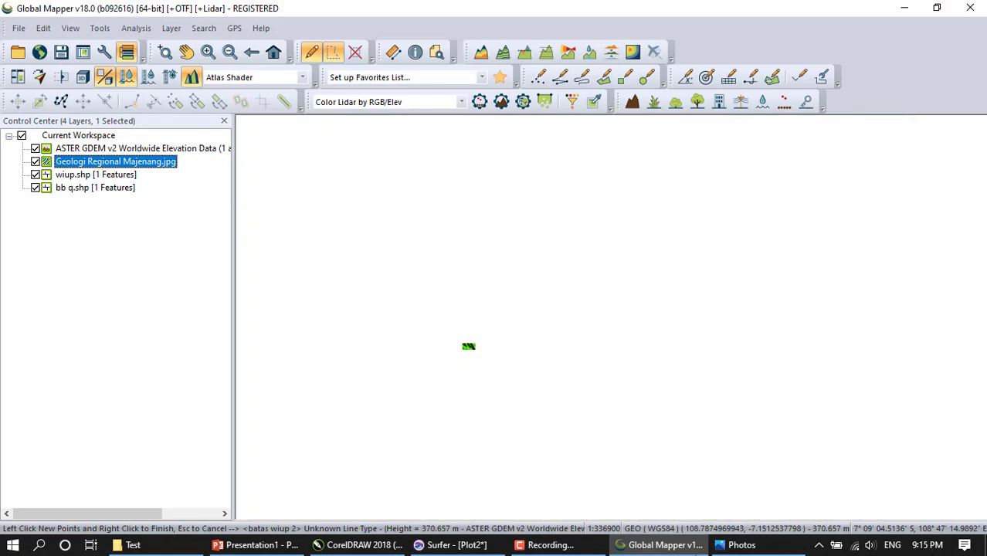
# - Return to Georeg.jpg in Photos and examine the geological units around Tegalgede, where the mapped area lies
pyautogui.hotkey('alt', 'Tab')
pyautogui.scroll(5, 495, 159)
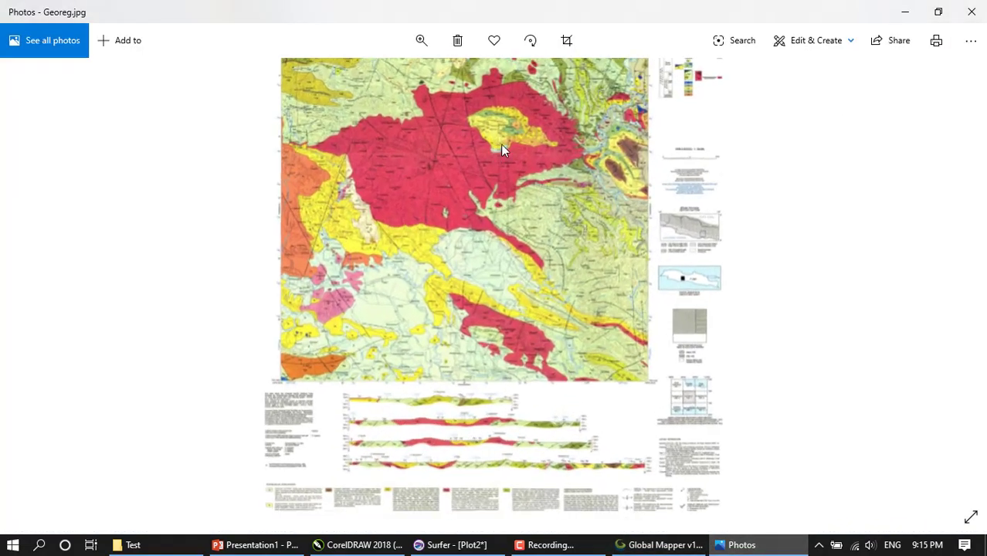
pyautogui.scroll(5, 485, 233)
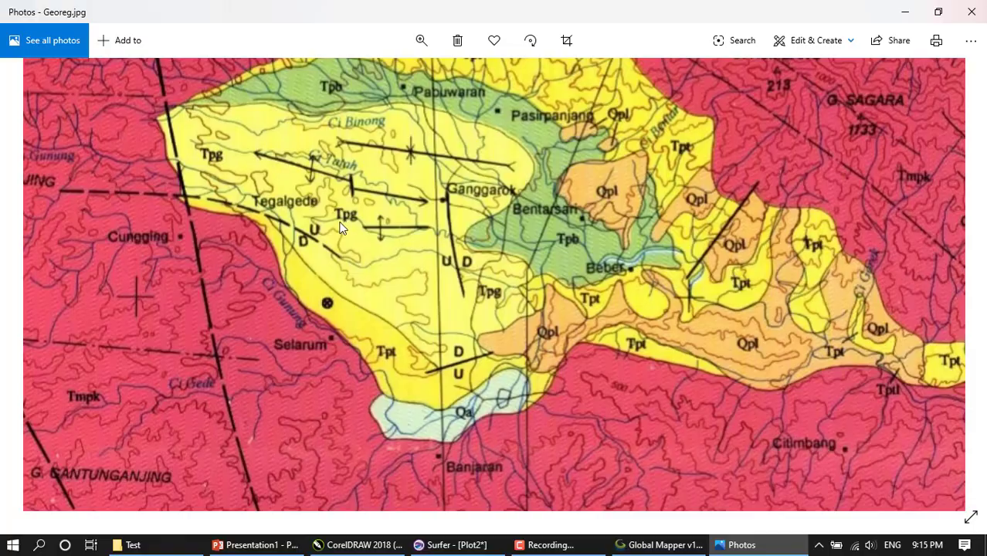
# - Examine the description of the Tpg formation in the explanation section below the geological map
pyautogui.scroll(-8, 462, 230)
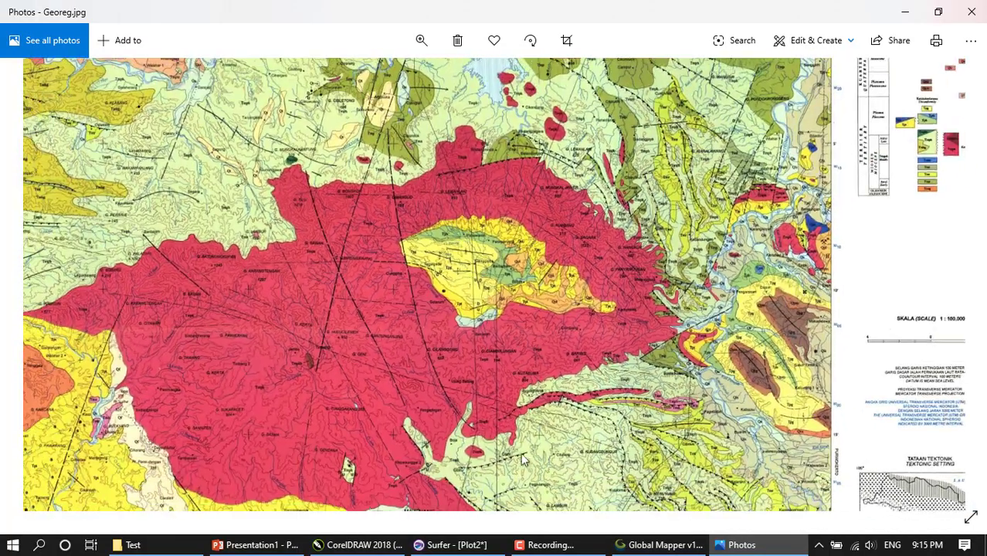
pyautogui.moveTo(523, 346); pyautogui.dragTo(523, 257)
pyautogui.scroll(-8, 523, 258)
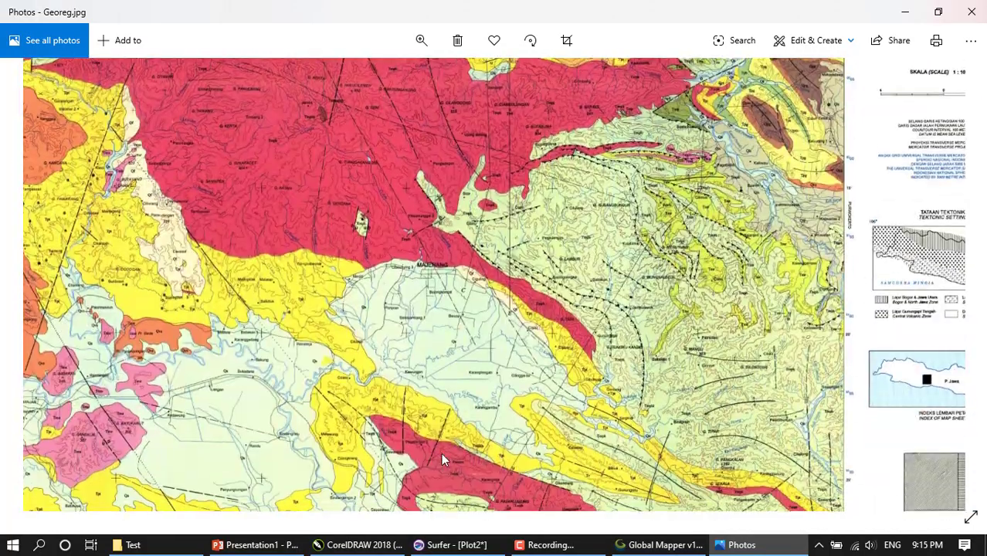
pyautogui.scroll(-2, 332, 258)
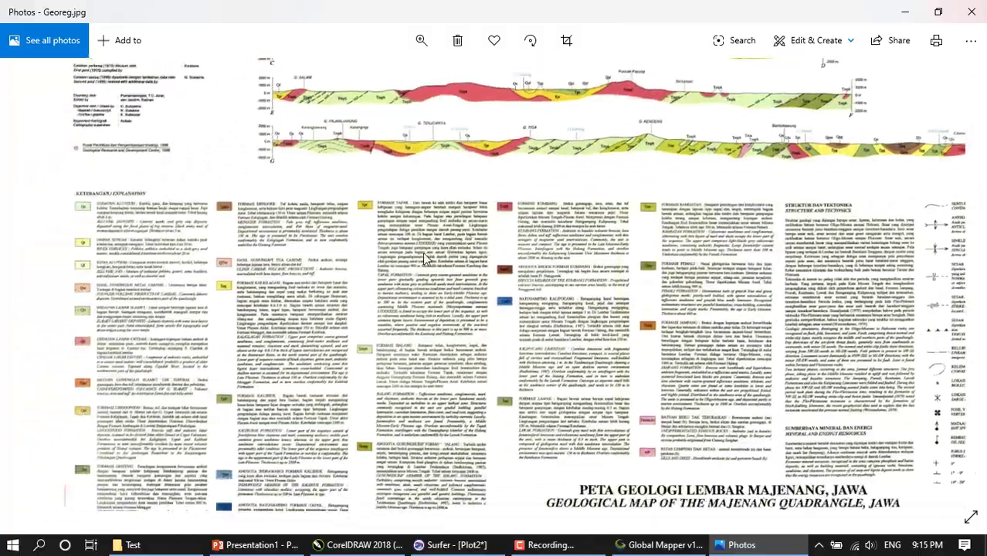
pyautogui.scroll(5, 220, 305)
pyautogui.moveTo(209, 294); pyautogui.dragTo(272, 292)
pyautogui.scroll(1, 272, 292)
pyautogui.scroll(2, 272, 292)
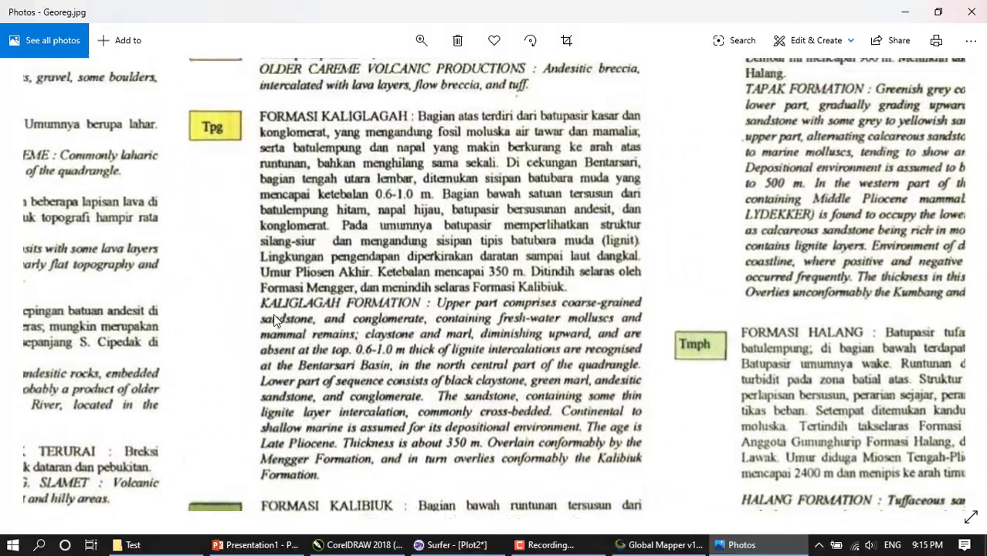
pyautogui.scroll(-1, 354, 338)
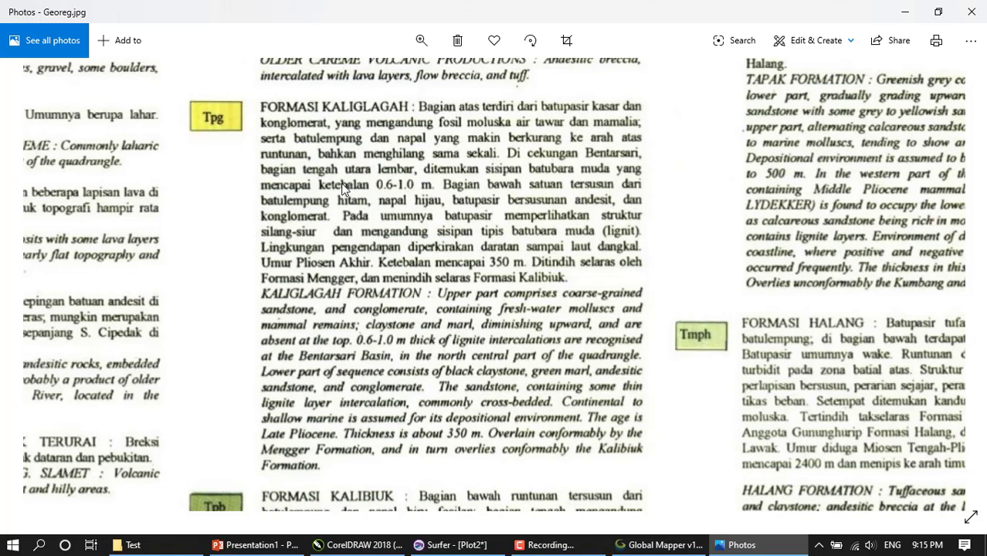
# - Capture the Tpg legend box and the Indonesian Formasi Kaliglagah description from Georeg.jpg with Snipping Tool
pyautogui.click(13, 545)
pyautogui.click(626, 421)
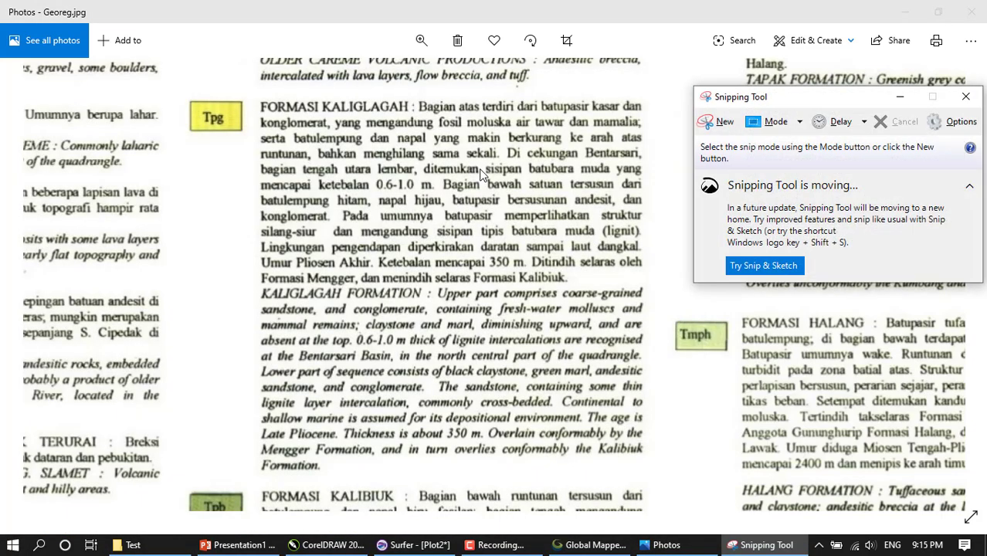
pyautogui.click(718, 122)
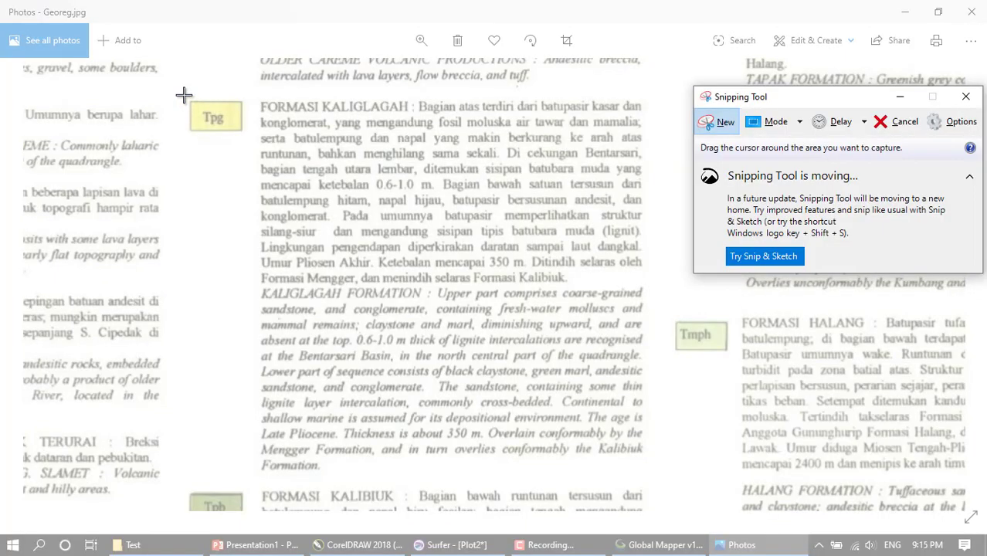
pyautogui.moveTo(184, 94); pyautogui.dragTo(646, 284)
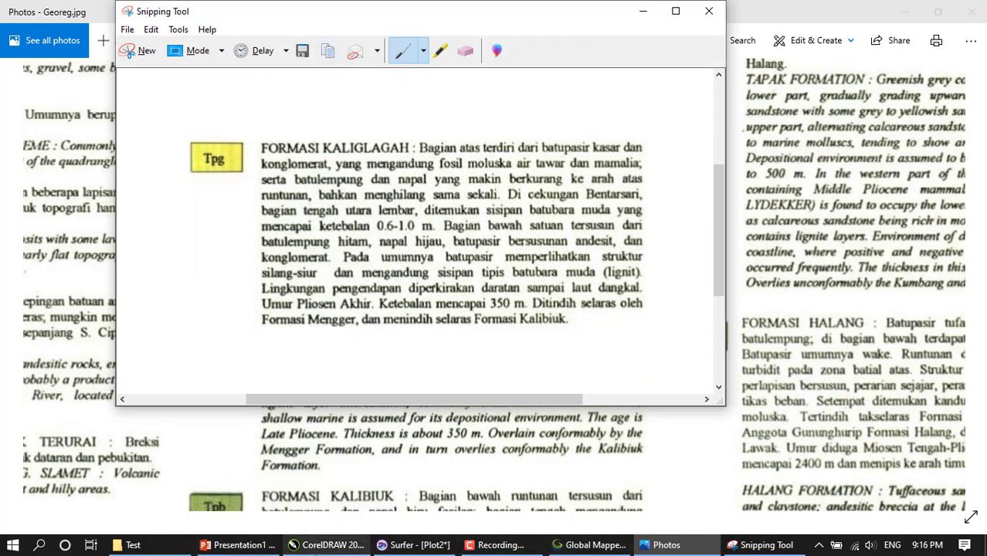
# - Switch to CorelDRAW and paste the captured Tpg description on the Georeg page, placing it beside the map
pyautogui.click(329, 544)
pyautogui.hotkey('ctrl', 'v')
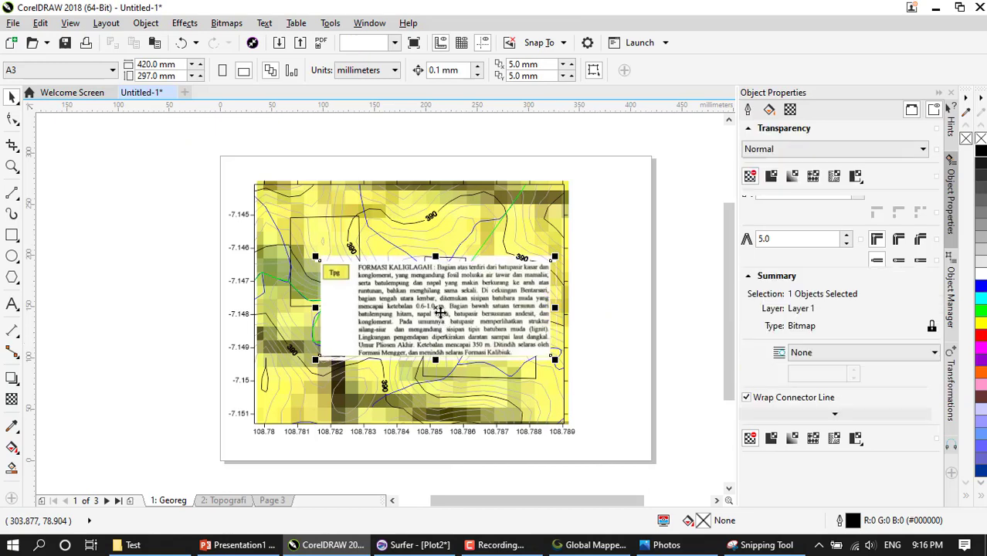
pyautogui.moveTo(459, 321); pyautogui.dragTo(664, 351)
pyautogui.hscroll(2, 583, 373)
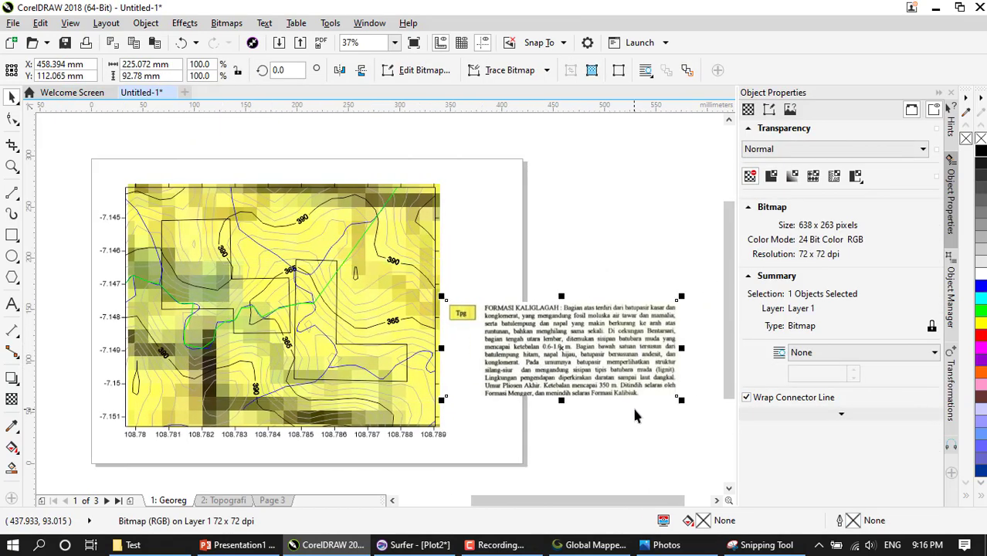
# - Scale the pasted Tpg description to 56.4% and shrink the map so both fit side by side within the Georeg page
pyautogui.moveTo(681, 398); pyautogui.dragTo(610, 371)
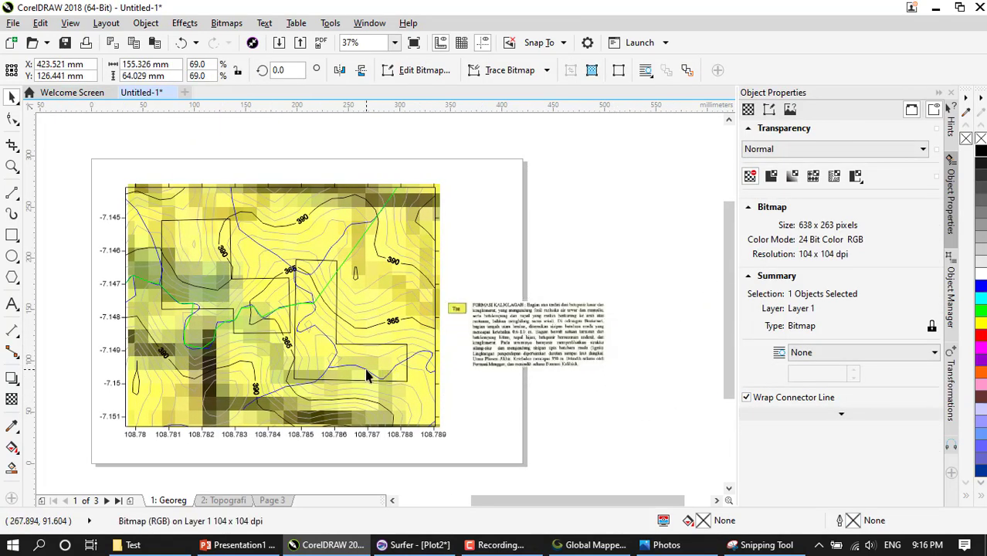
pyautogui.click(437, 406)
pyautogui.moveTo(441, 436); pyautogui.dragTo(377, 384)
pyautogui.moveTo(461, 332); pyautogui.dragTo(445, 331)
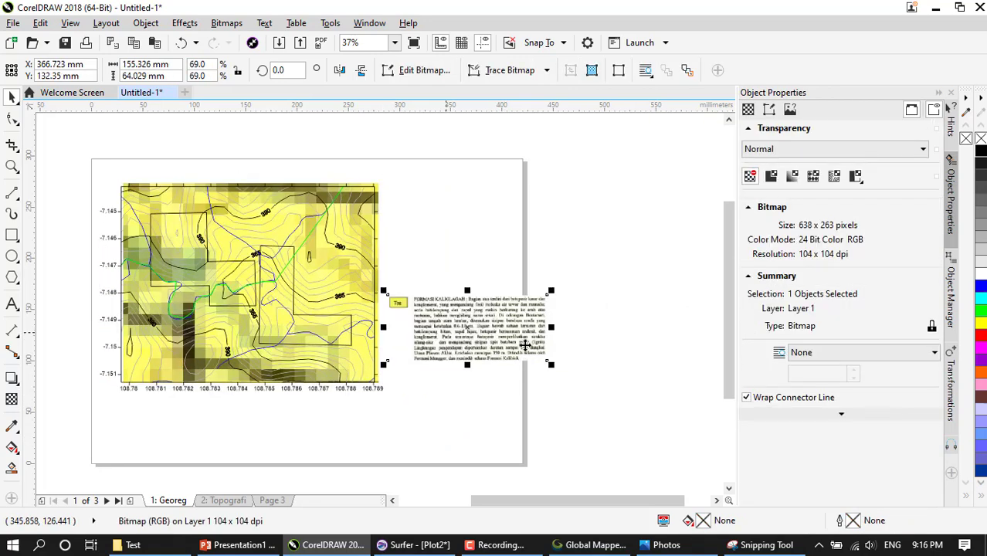
pyautogui.moveTo(549, 365); pyautogui.dragTo(463, 351)
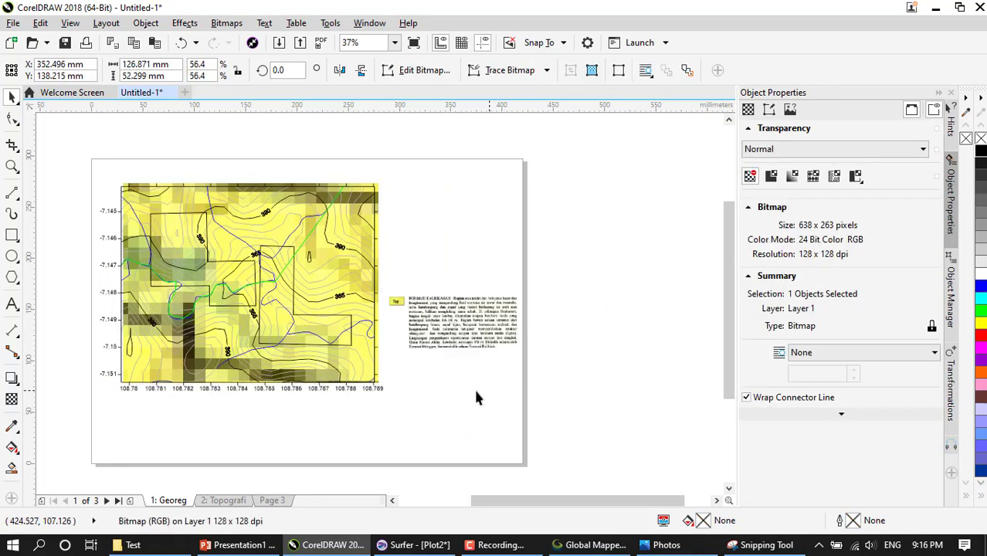
pyautogui.click(474, 397)
# - Look over the map and Tpg description on the Georeg page, and look at the map on the Topografi page
pyautogui.scroll(2, 363, 331)
pyautogui.scroll(-2, 370, 363)
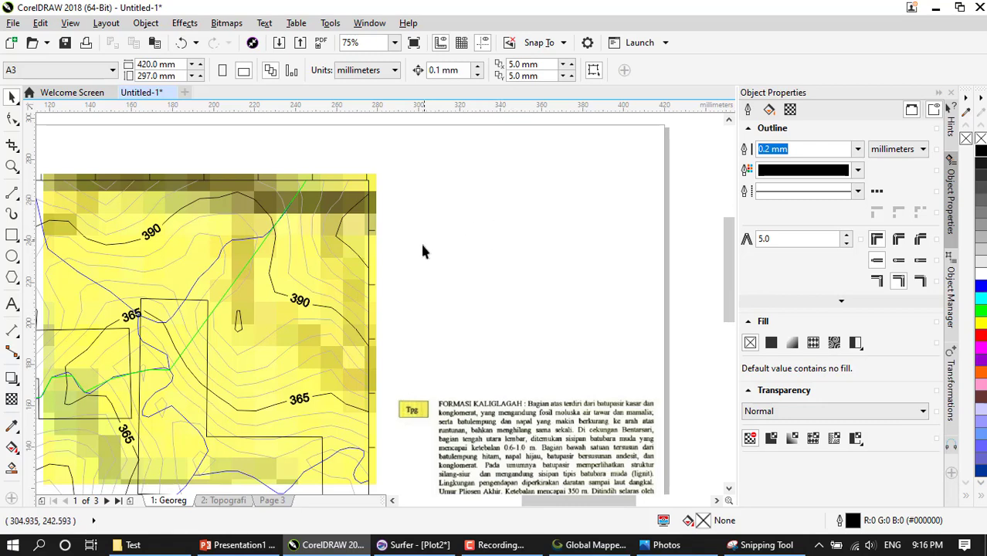
pyautogui.scroll(-2, 502, 266)
pyautogui.hscroll(-1, 514, 304)
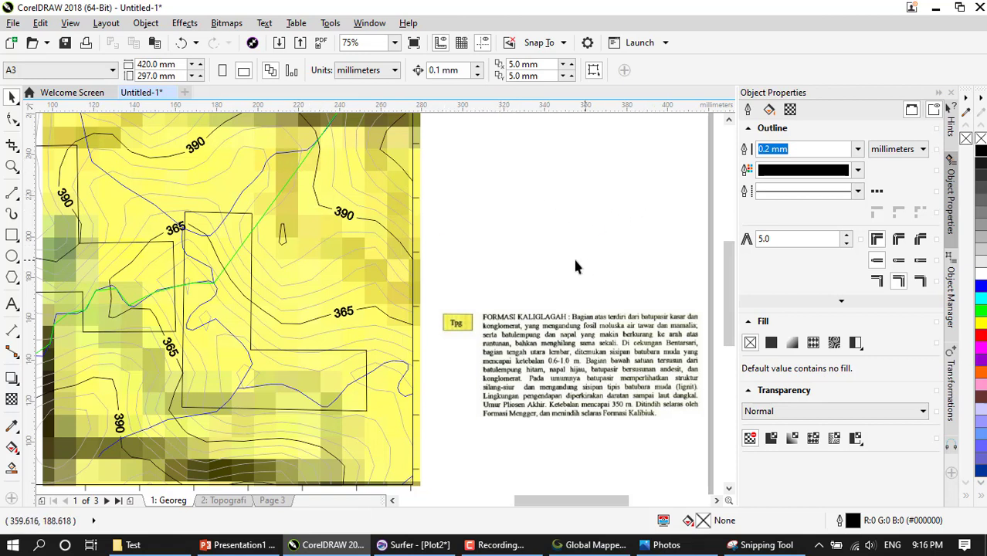
pyautogui.scroll(-1, 576, 267)
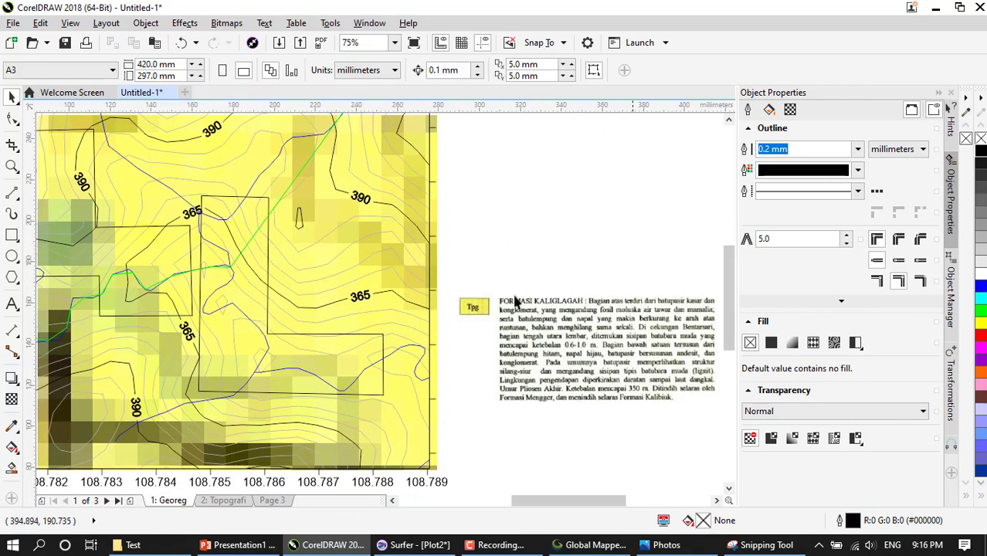
pyautogui.scroll(-1, 424, 360)
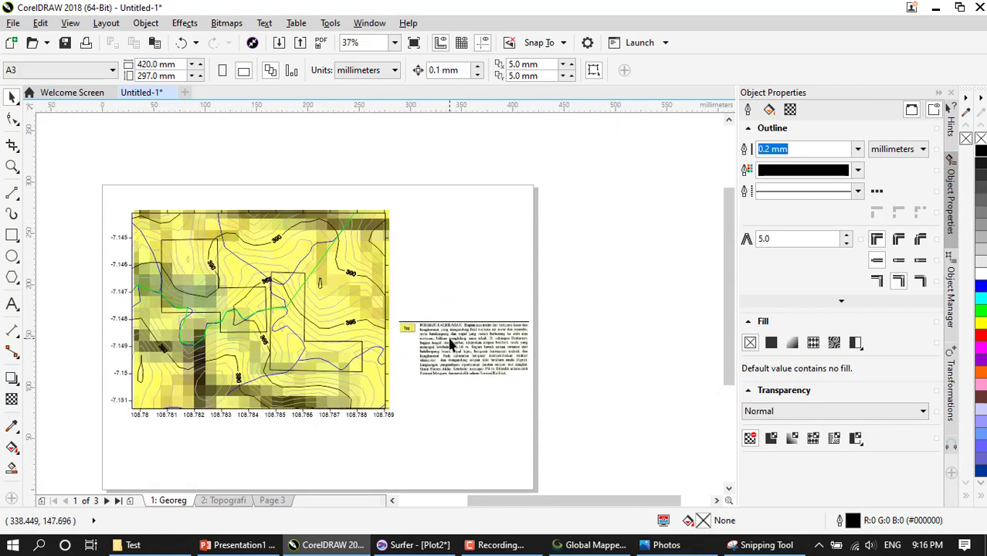
pyautogui.click(242, 500)
pyautogui.moveTo(390, 399); pyautogui.dragTo(317, 385)
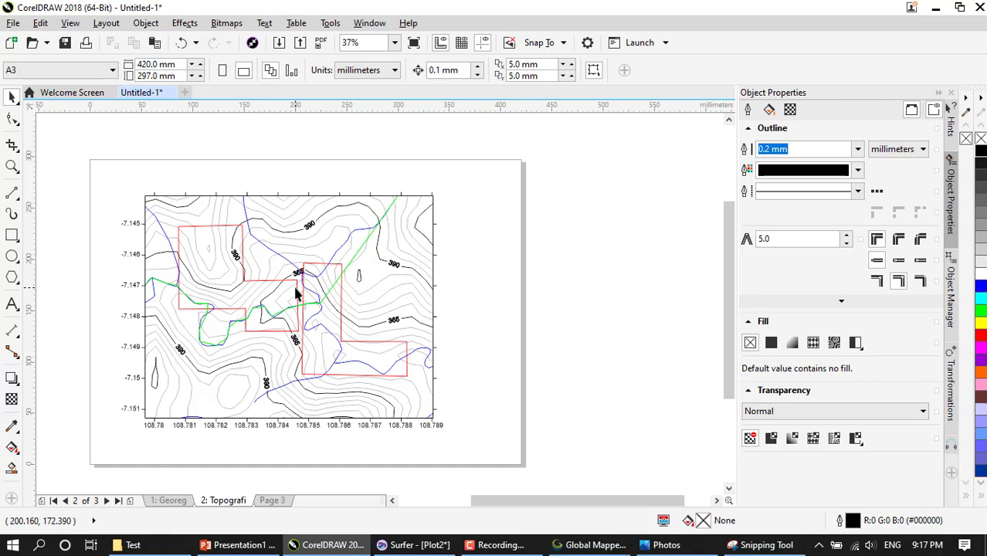
# - Open Page 3 and examine its contour map with the red boundary outlines
pyautogui.click(276, 500)
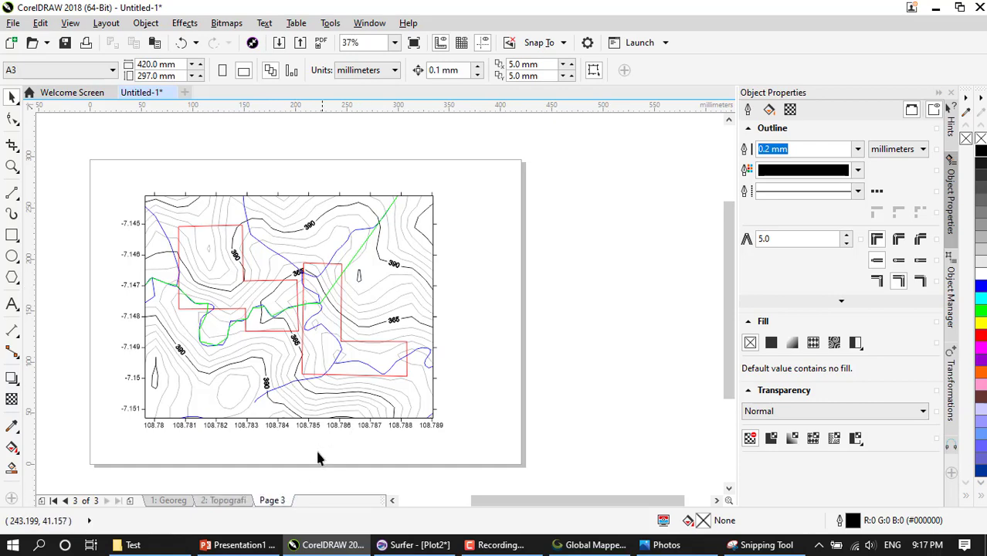
pyautogui.scroll(2, 397, 401)
pyautogui.scroll(-2, 357, 403)
pyautogui.moveTo(282, 399); pyautogui.dragTo(406, 403)
pyautogui.scroll(2, 359, 395)
pyautogui.scroll(-2, 409, 401)
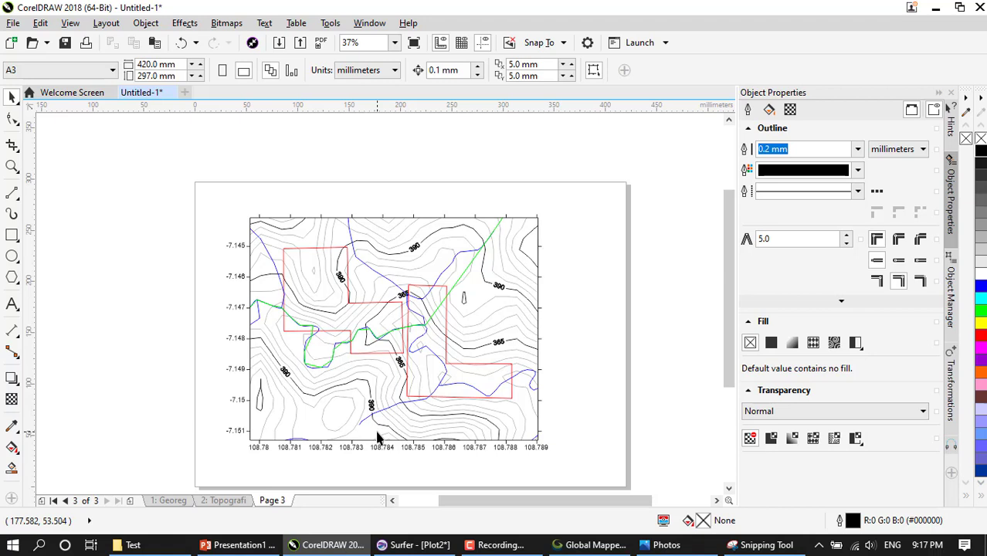
pyautogui.moveTo(396, 428); pyautogui.dragTo(388, 420)
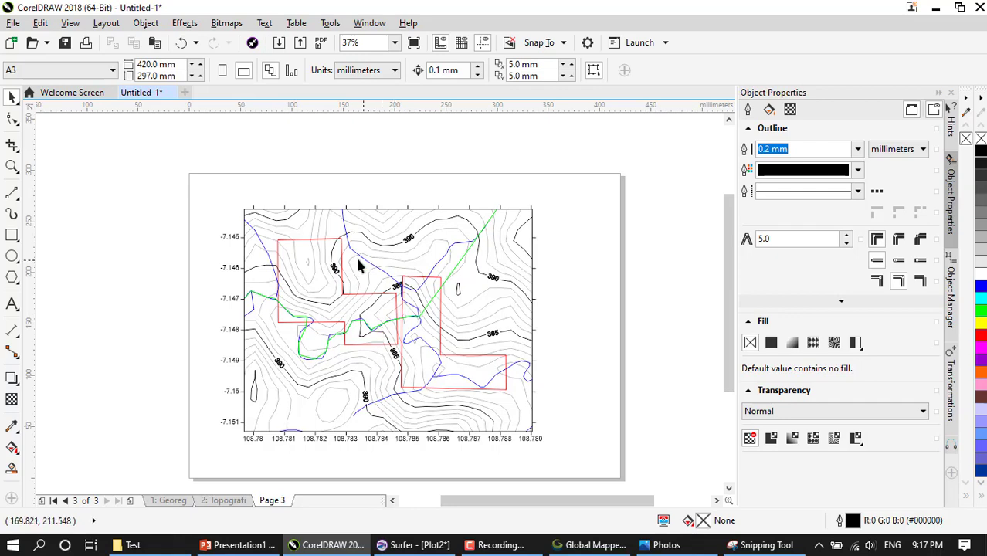
pyautogui.scroll(2, 352, 264)
pyautogui.scroll(-2, 419, 347)
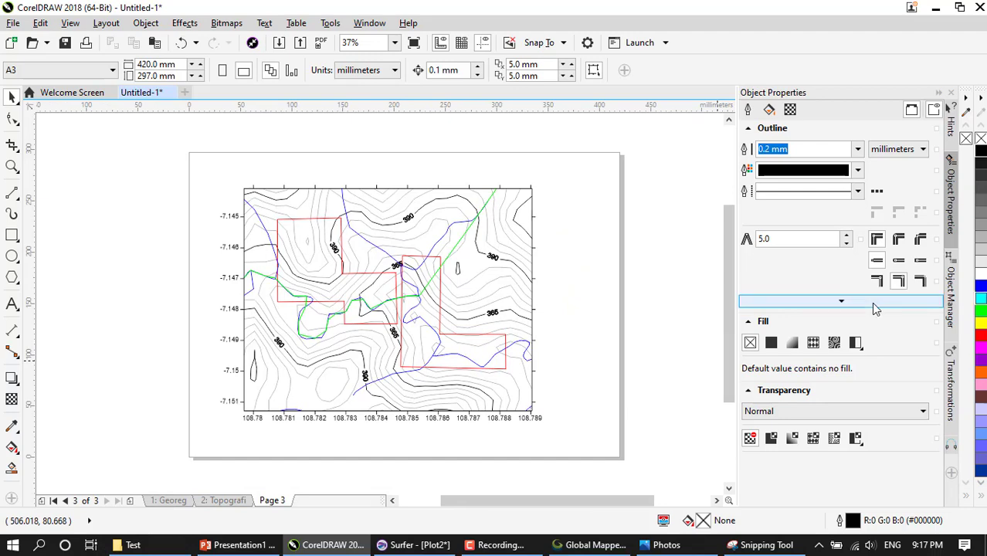
# - Draw a rectangle about 281 × 217 mm over the map frame on Page 3 and fill it with yellow
pyautogui.click(11, 236)
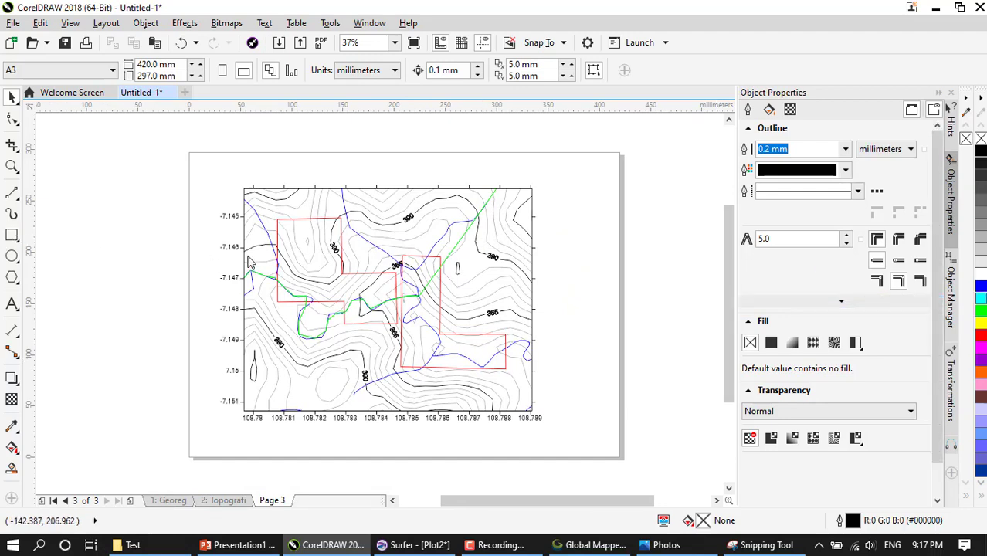
pyautogui.scroll(2, 386, 301)
pyautogui.scroll(-2, 282, 305)
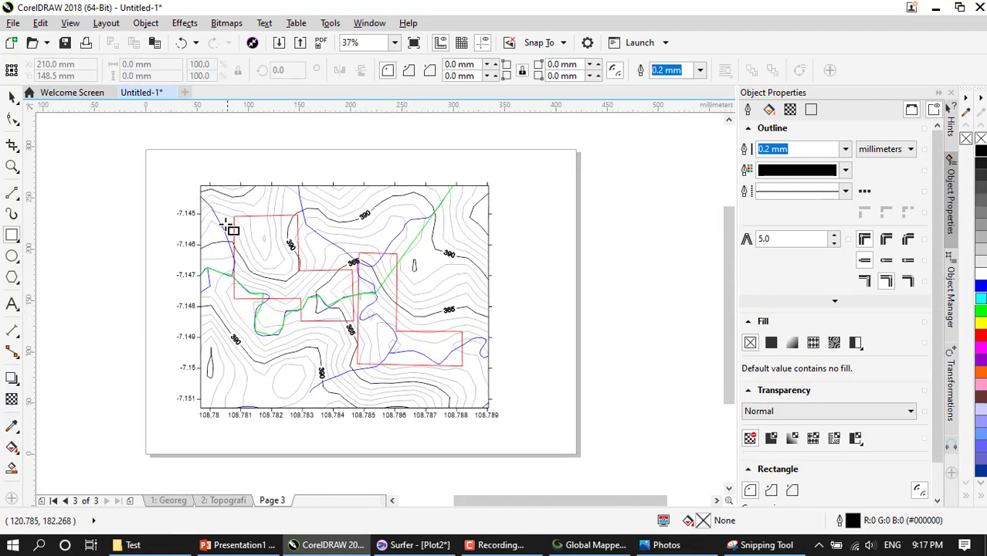
pyautogui.moveTo(199, 187); pyautogui.dragTo(488, 407)
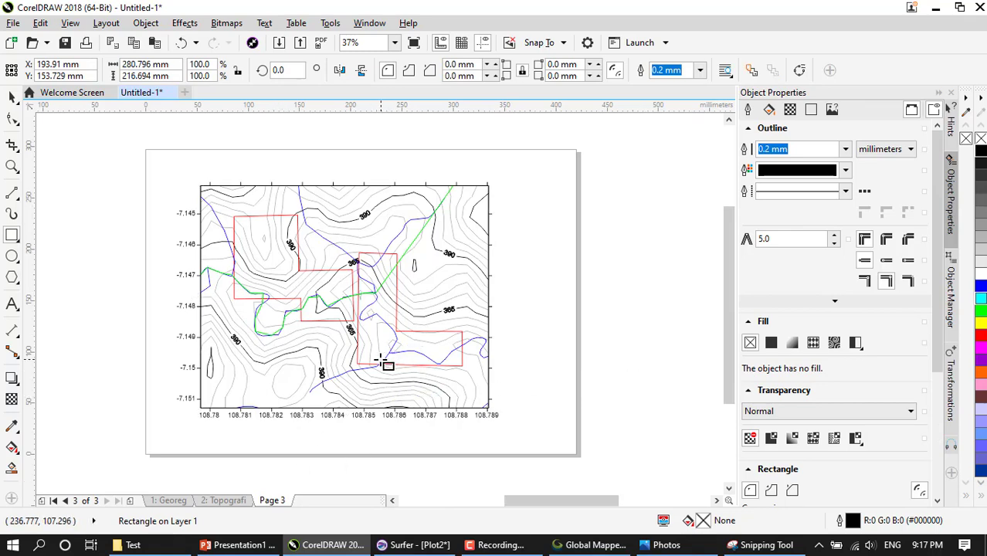
pyautogui.scroll(2, 382, 361)
pyautogui.scroll(-2, 393, 380)
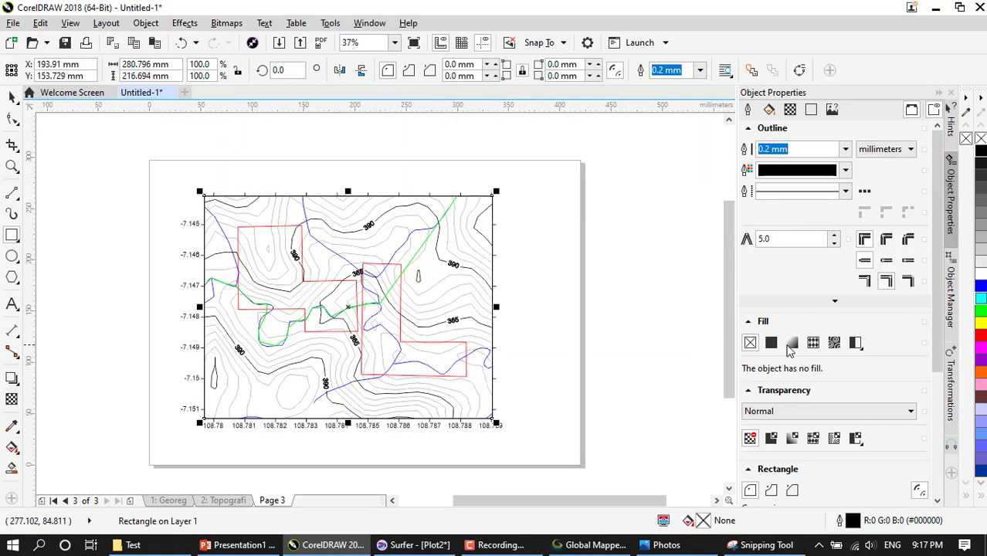
pyautogui.click(981, 325)
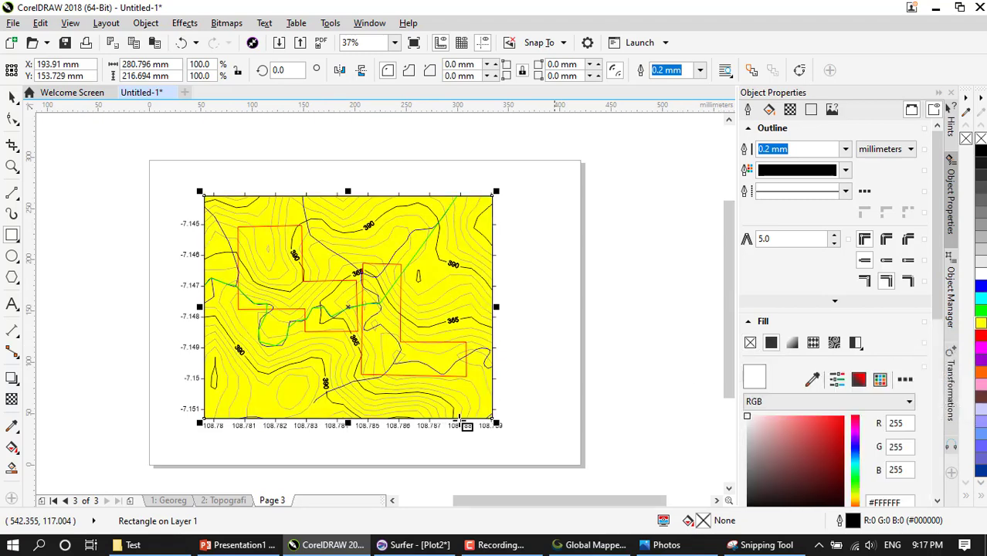
pyautogui.scroll(2, 380, 344)
pyautogui.scroll(-2, 380, 346)
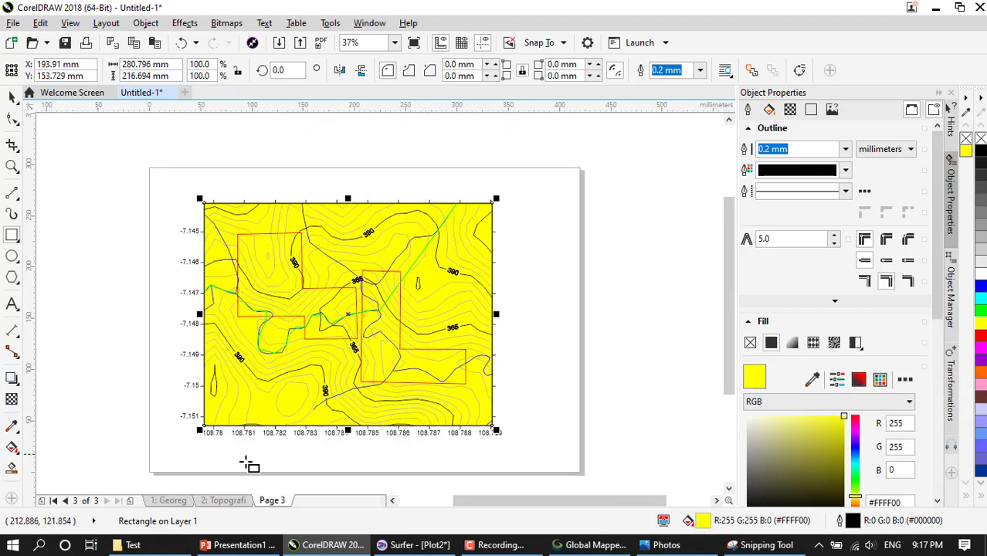
# - Return to the Georeg page and read the Formasi Kaliglagah description for its rock types
pyautogui.click(168, 500)
pyautogui.scroll(2, 502, 304)
pyautogui.scroll(2, 553, 359)
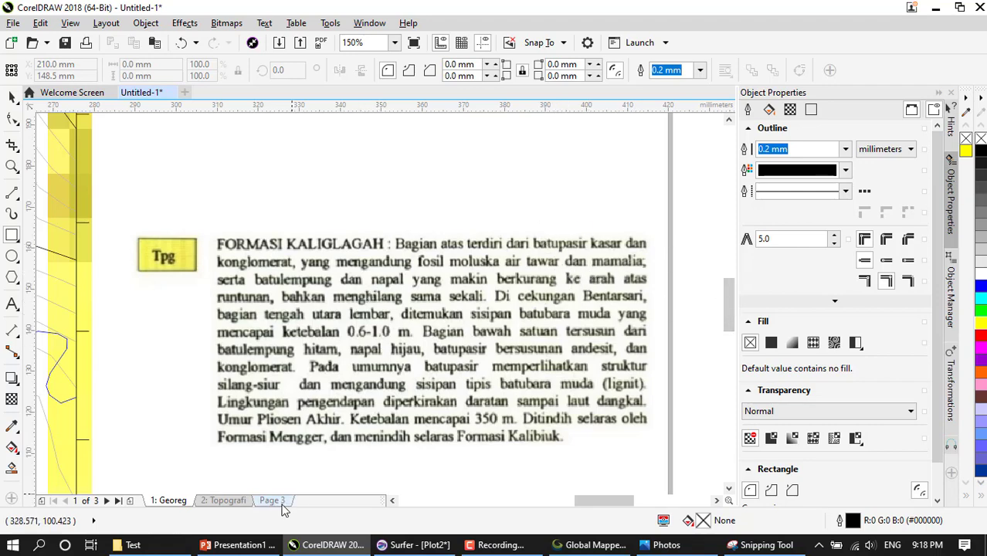
# - Add the legend text "Stauan Batupasir" beside the yellow map on Page 3
pyautogui.click(272, 500)
pyautogui.scroll(-4, 355, 421)
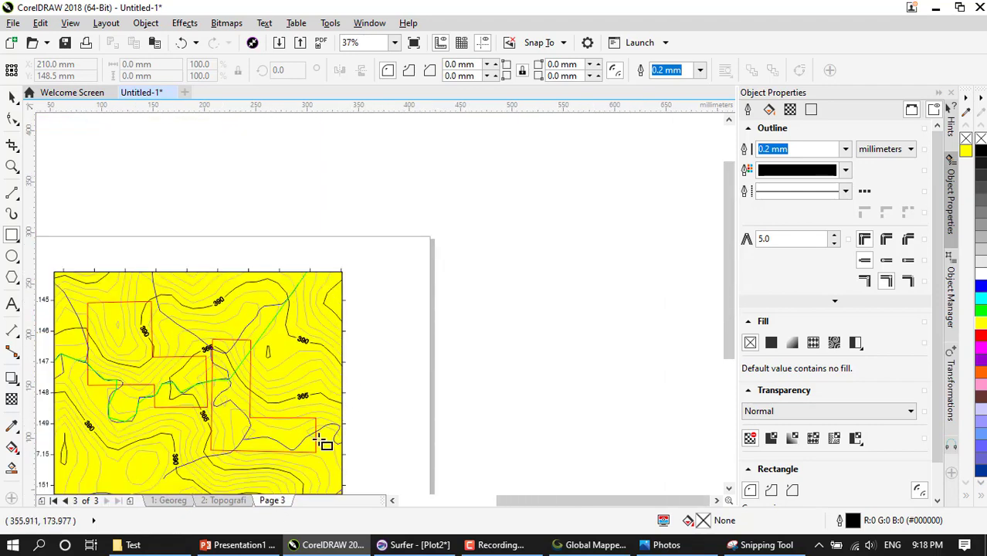
pyautogui.click(11, 303)
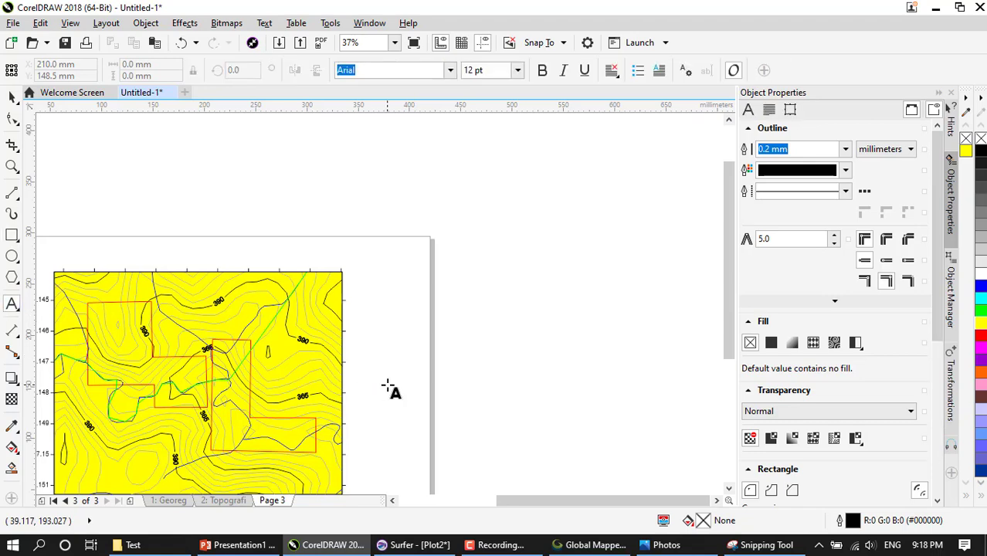
pyautogui.click(364, 409)
pyautogui.write('Stauan Batupasir')
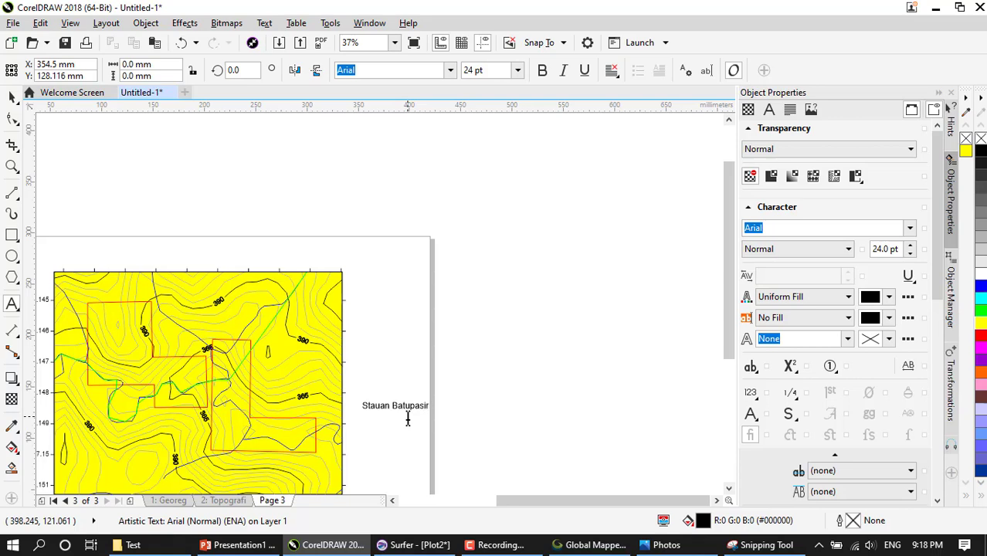
pyautogui.scroll(2, 408, 418)
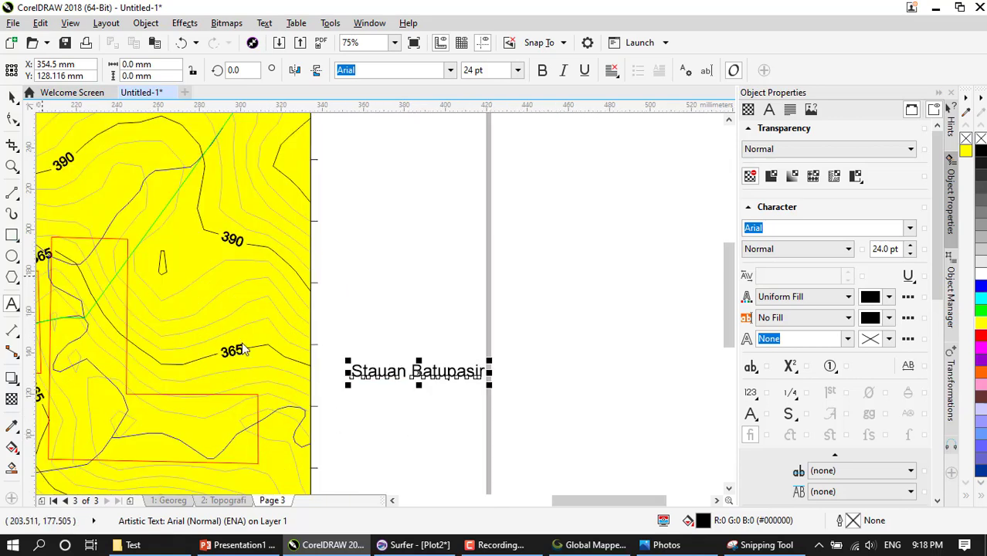
# - Draw a legend box about 20 × 13 mm before the "Stauan Batupasir" text and fill it with yellow, keeping the text black
pyautogui.press('F6')
pyautogui.moveTo(326, 360)
pyautogui.mouseDown()
pyautogui.moveTo(342, 386)
pyautogui.moveTo(417, 384)
pyautogui.mouseUp()
pyautogui.press('space')
pyautogui.click(965, 151)
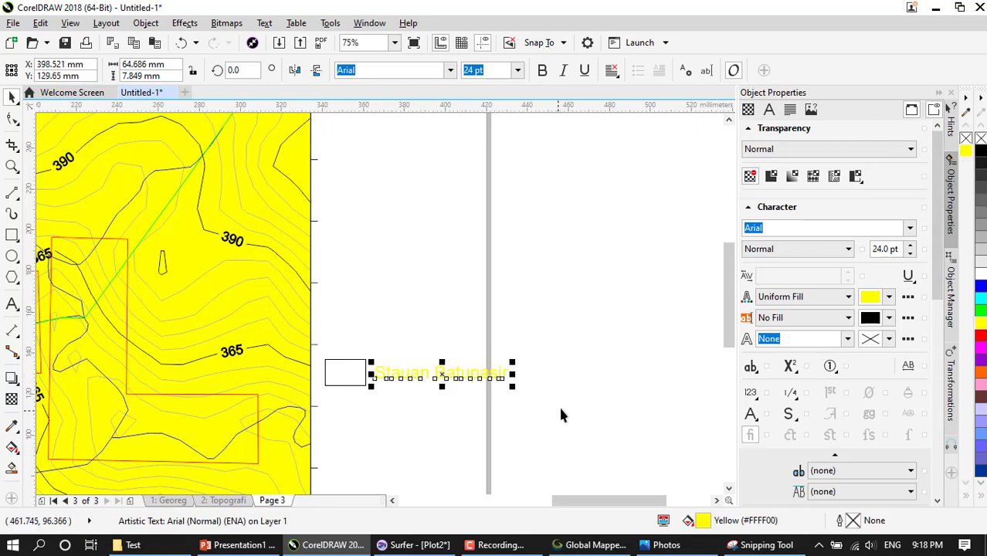
pyautogui.hotkey('ctrl', 'z')
pyautogui.click(356, 371)
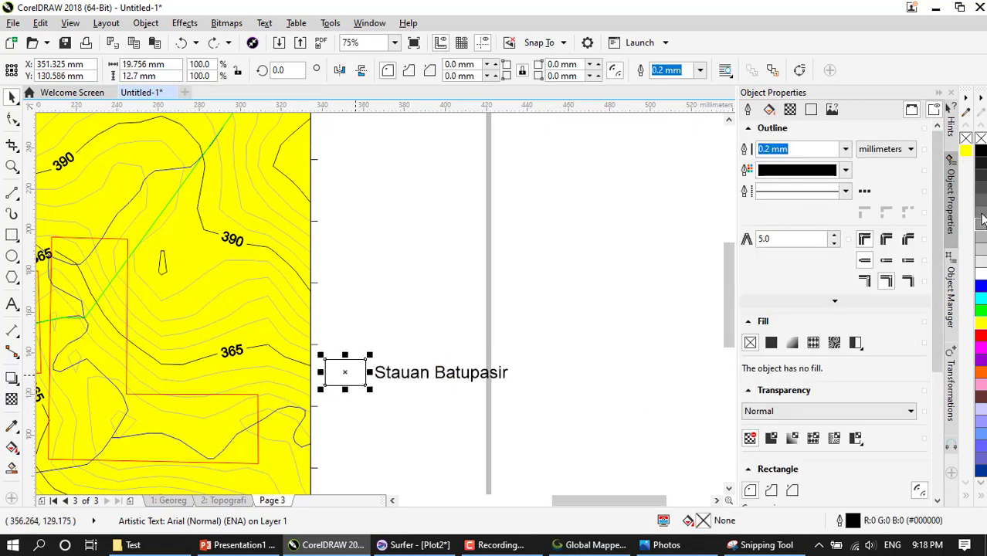
pyautogui.click(965, 151)
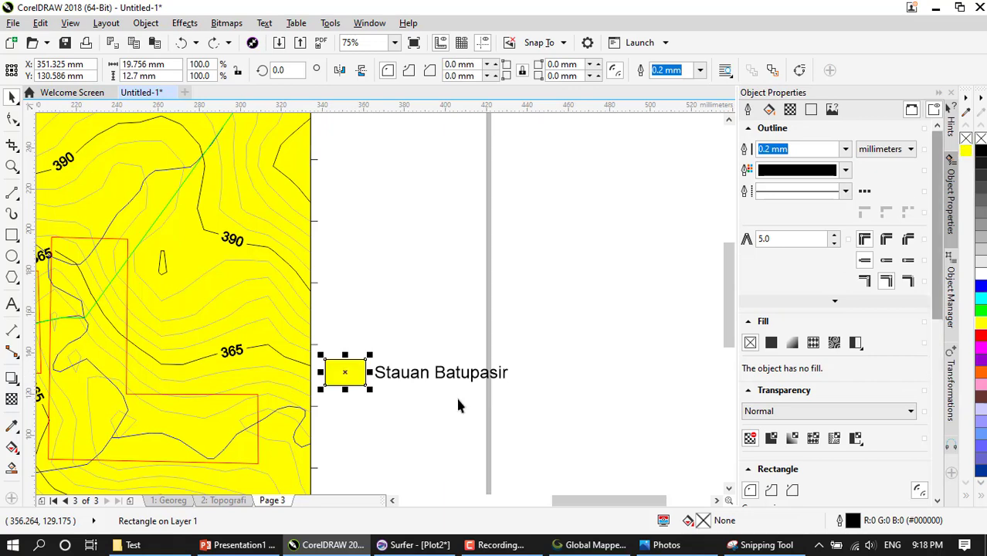
pyautogui.click(408, 417)
pyautogui.scroll(-2, 433, 386)
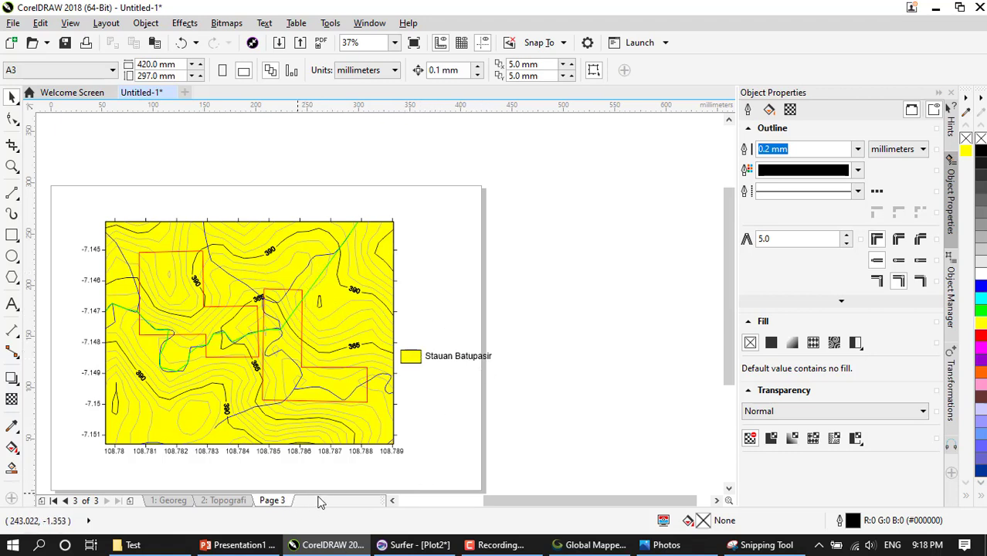
# - Switch to the PowerPoint presentation and check the list of maps required for the exploration report
pyautogui.click(240, 545)
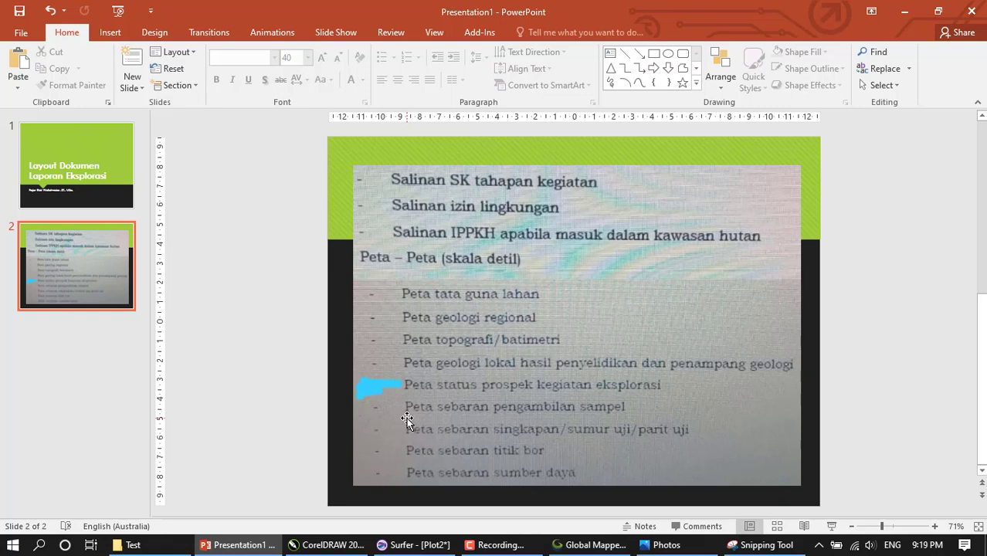
pyautogui.click(853, 546)
pyautogui.click(912, 208)
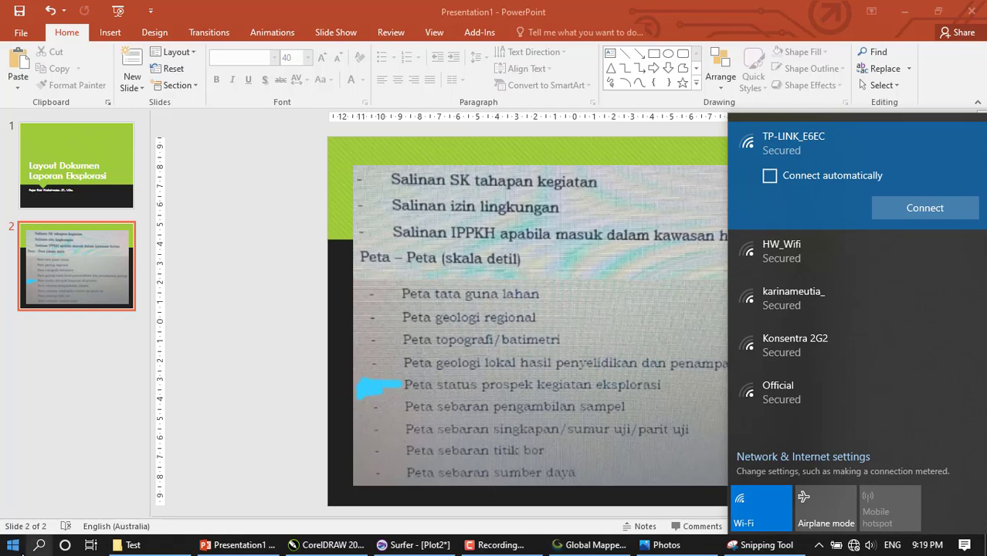
# - Launch ArcMap 10.5 and dismiss the getting-started dialog to work in a blank map
pyautogui.click(13, 546)
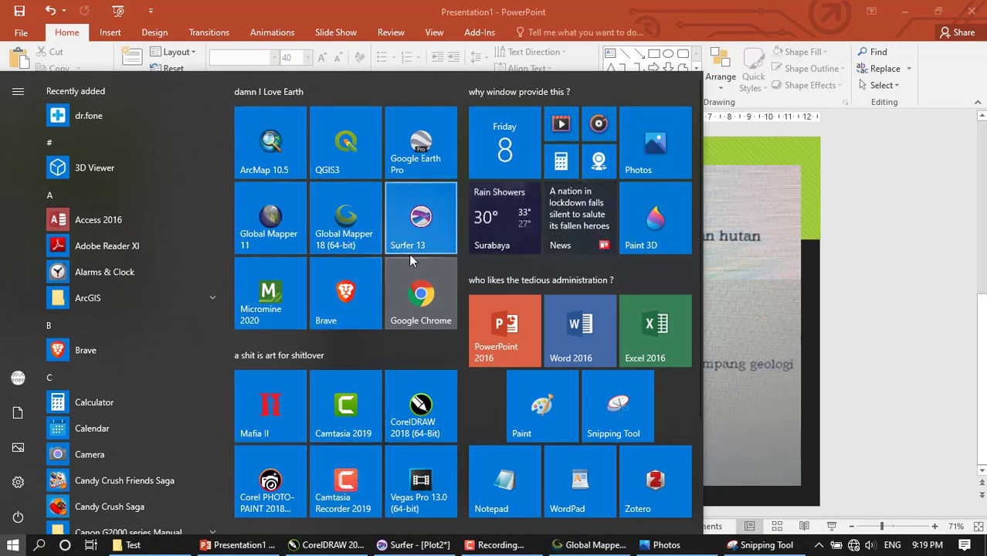
pyautogui.click(287, 154)
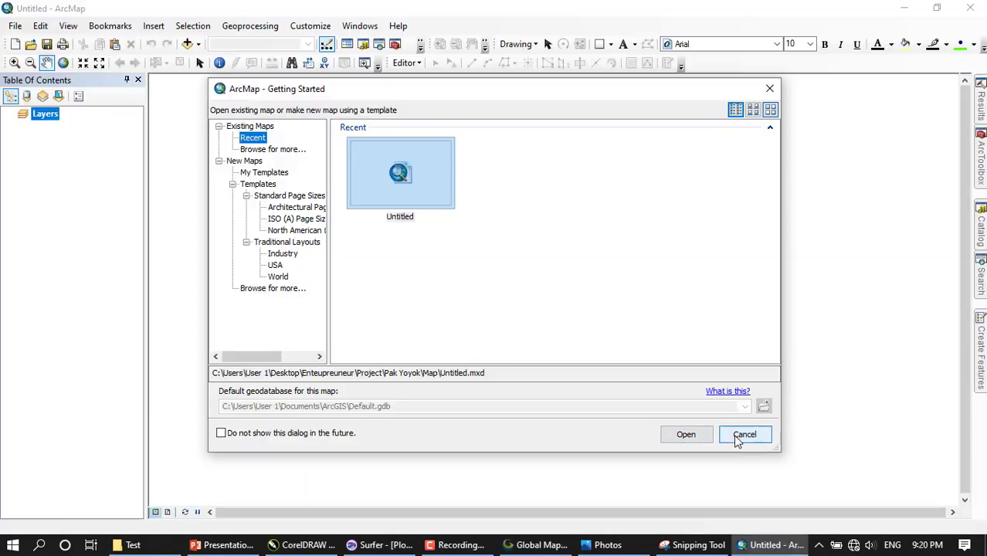
pyautogui.click(739, 435)
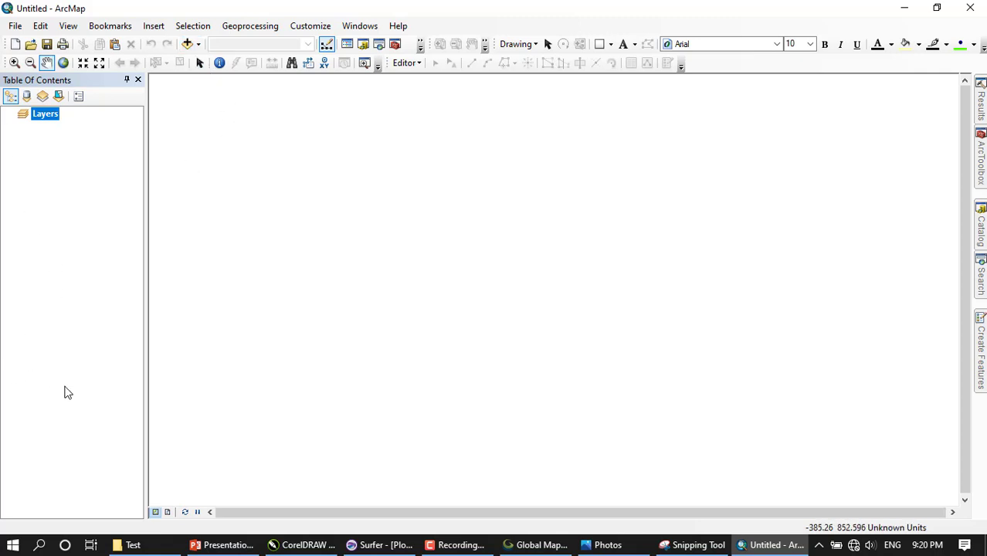
pyautogui.moveTo(177, 547)
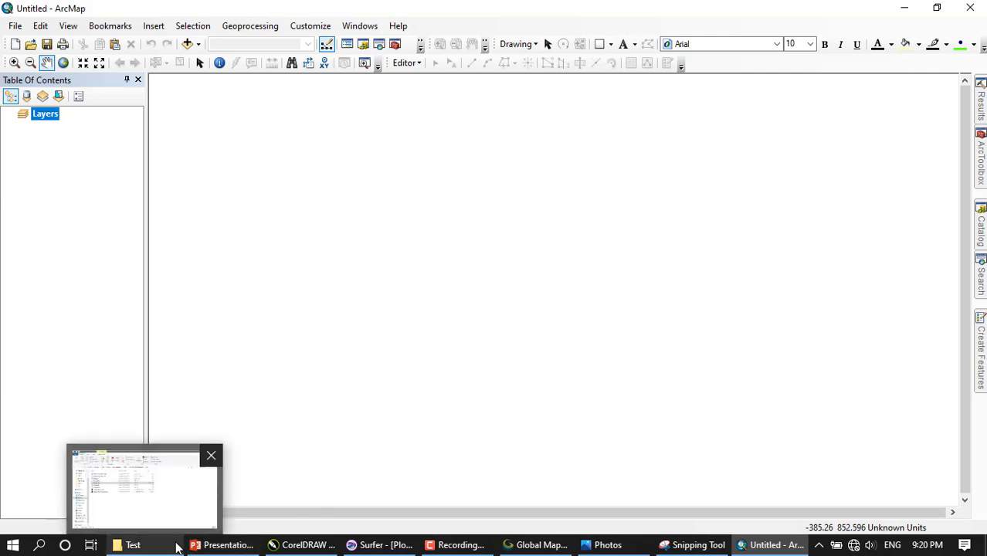
# - Start a new folder connection for adding data and browse to the ITATS\Kuliah course folders
pyautogui.click(187, 43)
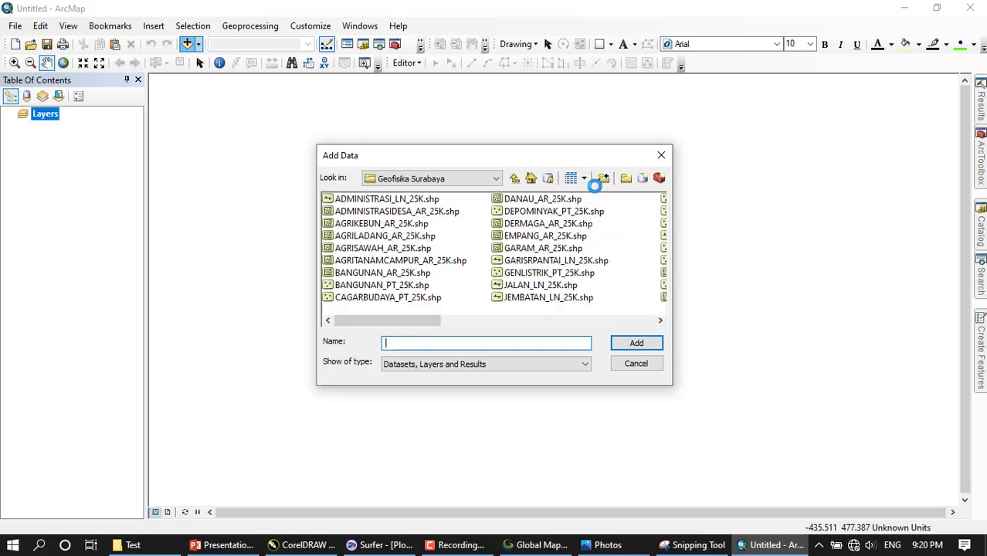
pyautogui.click(604, 178)
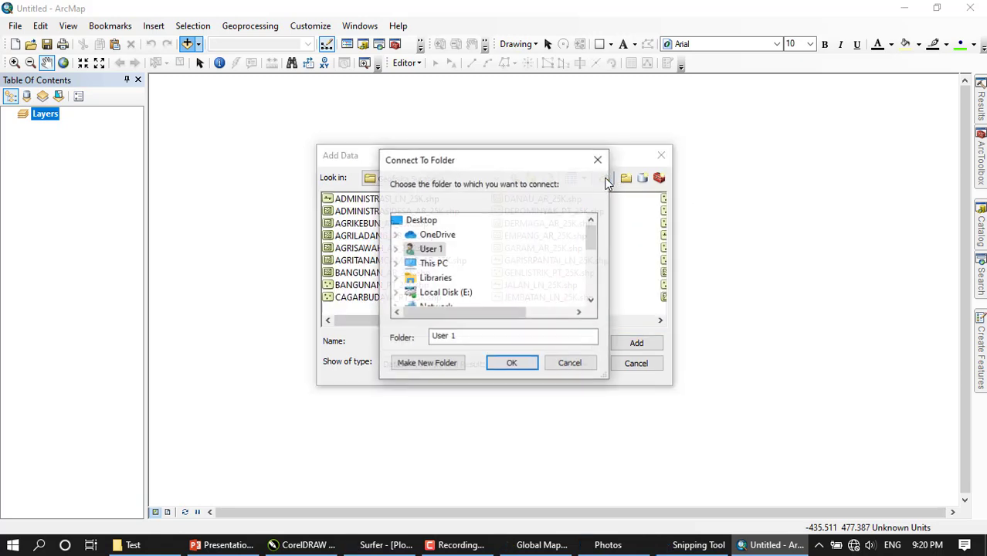
pyautogui.scroll(-5, 418, 282)
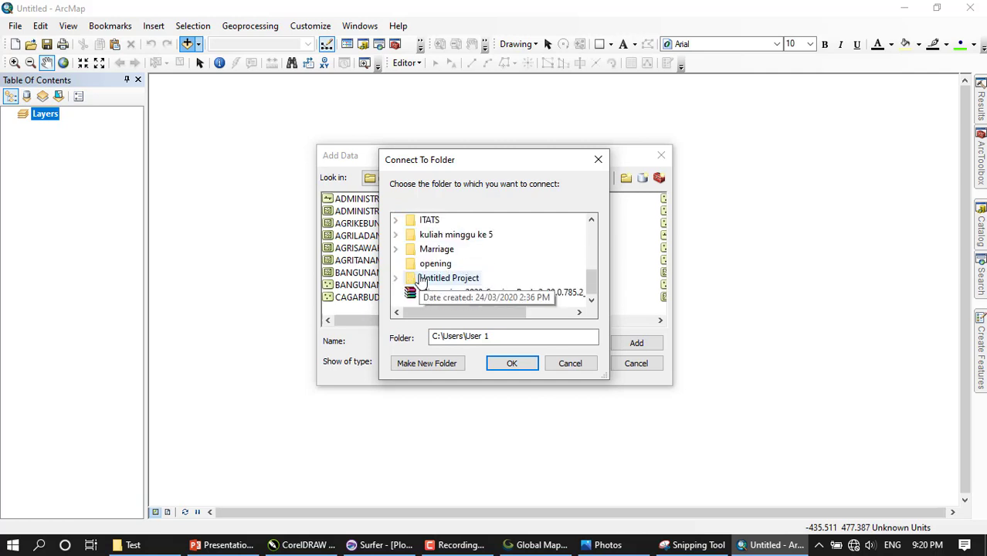
pyautogui.scroll(5, 481, 254)
pyautogui.scroll(-2, 541, 240)
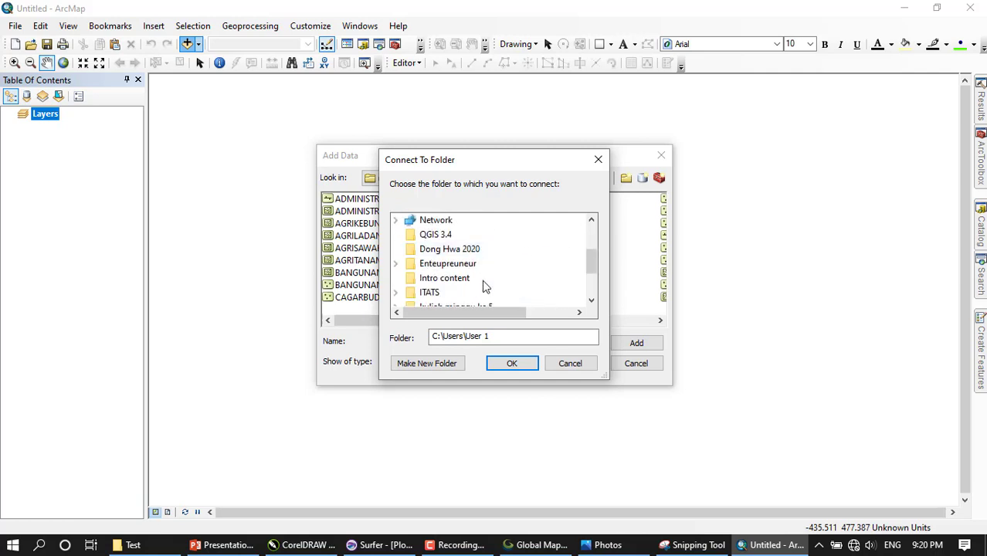
pyautogui.scroll(-2, 485, 283)
pyautogui.scroll(1, 492, 282)
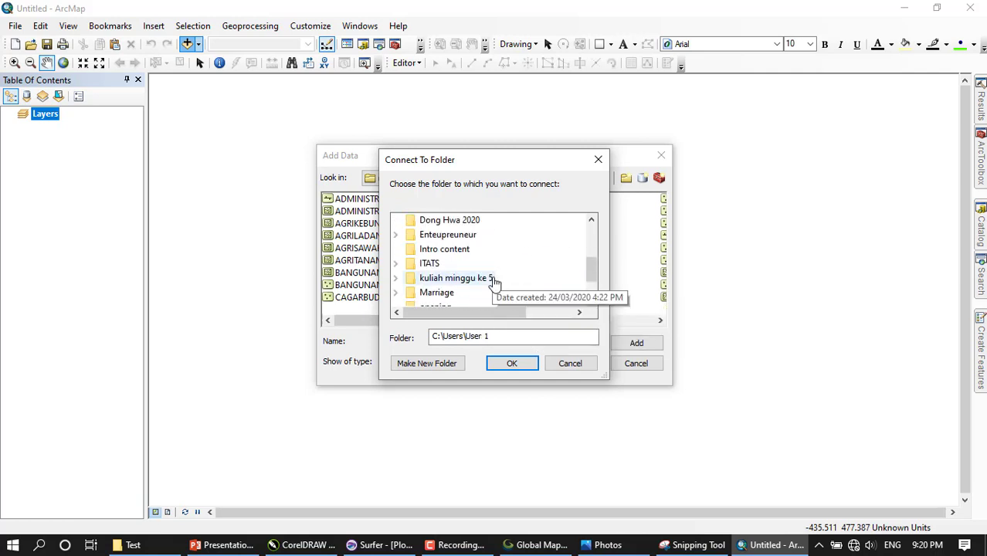
pyautogui.scroll(1, 500, 277)
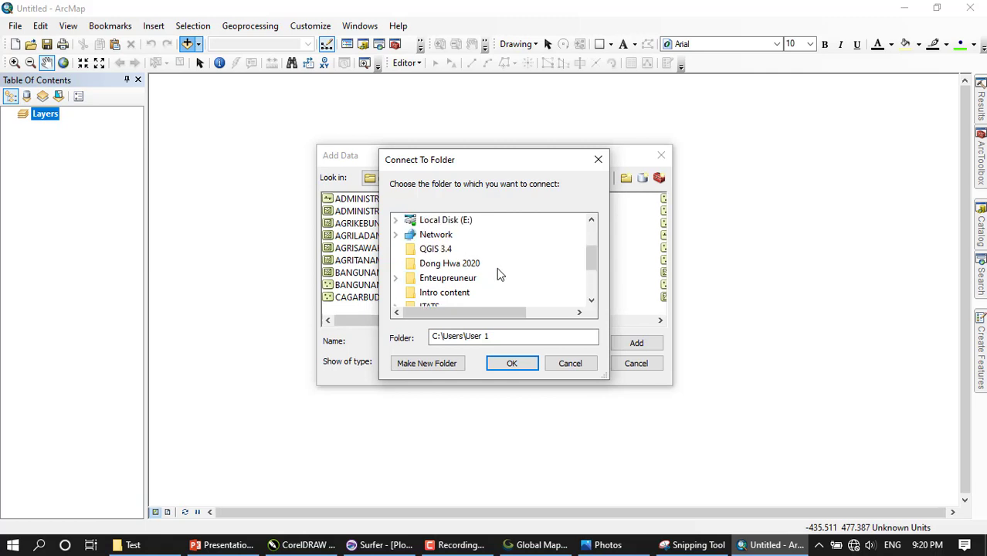
pyautogui.scroll(-1, 492, 269)
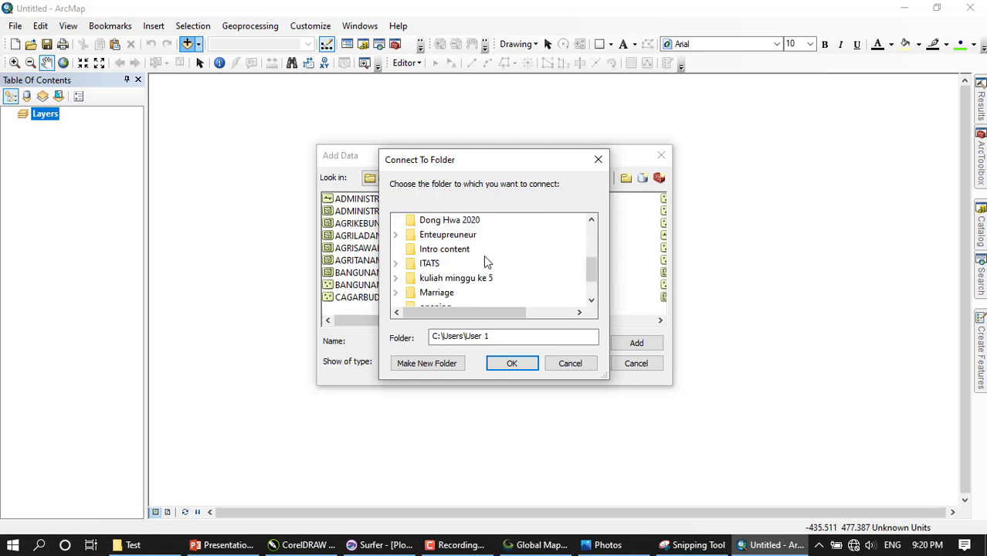
pyautogui.click(397, 265)
pyautogui.scroll(-1, 452, 264)
pyautogui.scroll(1, 498, 291)
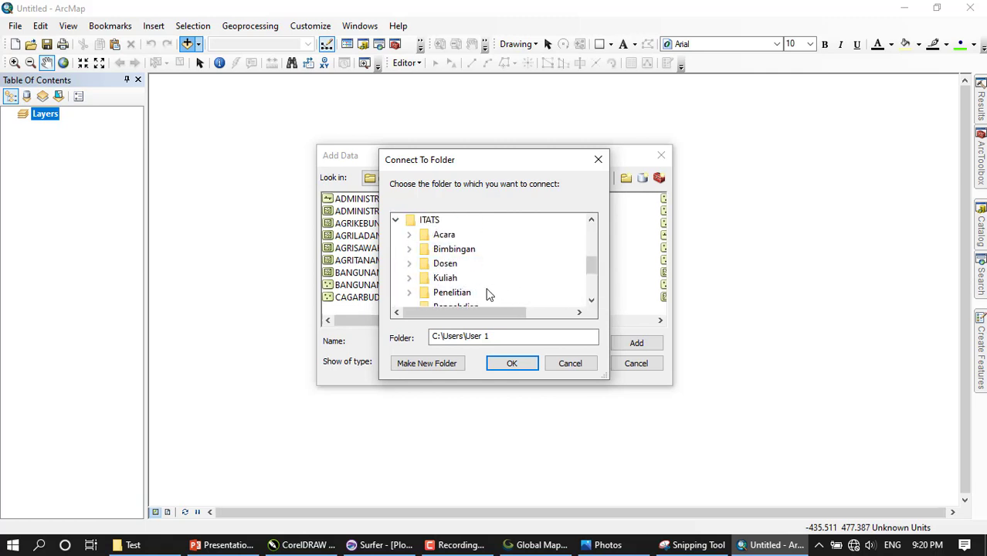
pyautogui.click(410, 280)
pyautogui.scroll(-3, 461, 280)
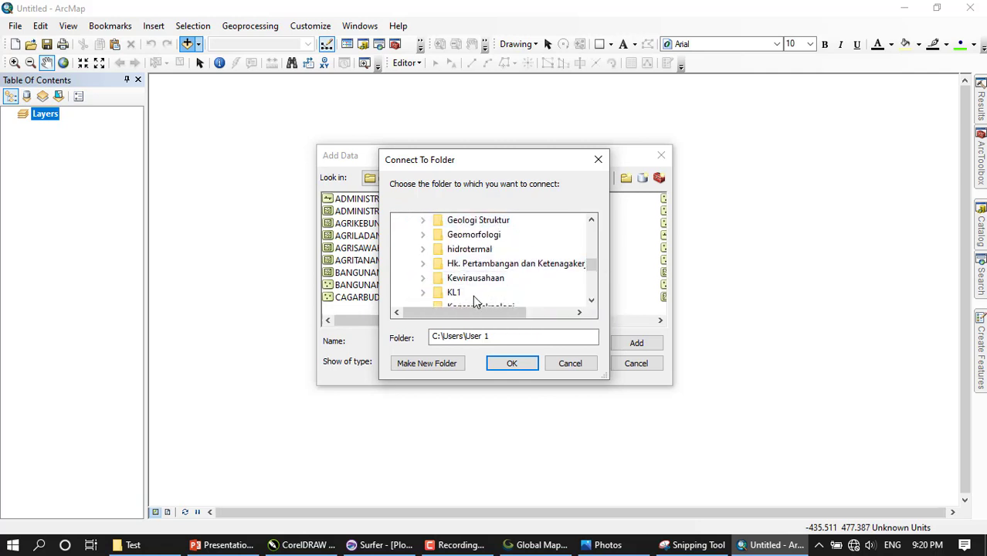
pyautogui.scroll(-3, 436, 291)
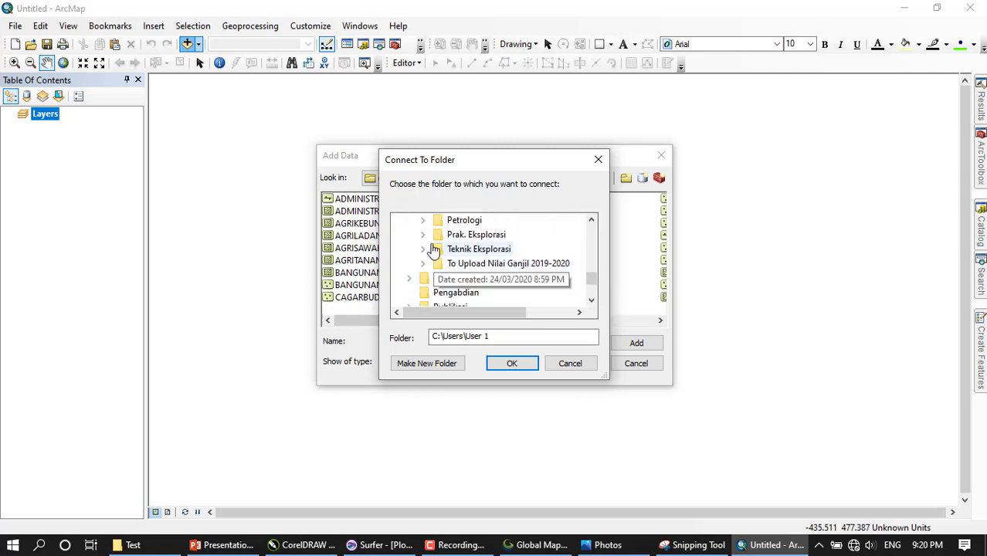
# - Connect to the WIUP folder inside Prak. Eksplorasi as the data source
pyautogui.click(423, 234)
pyautogui.click(438, 249)
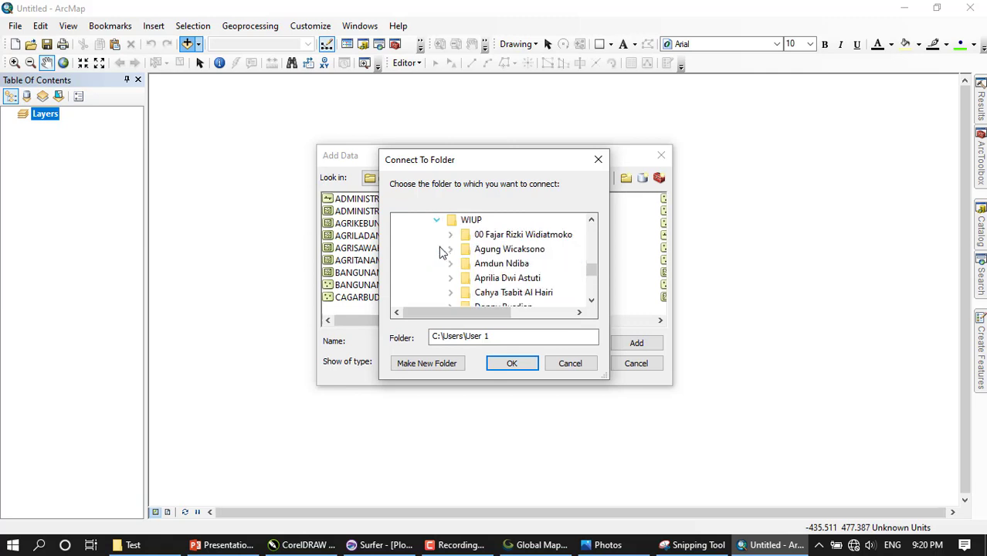
pyautogui.click(451, 235)
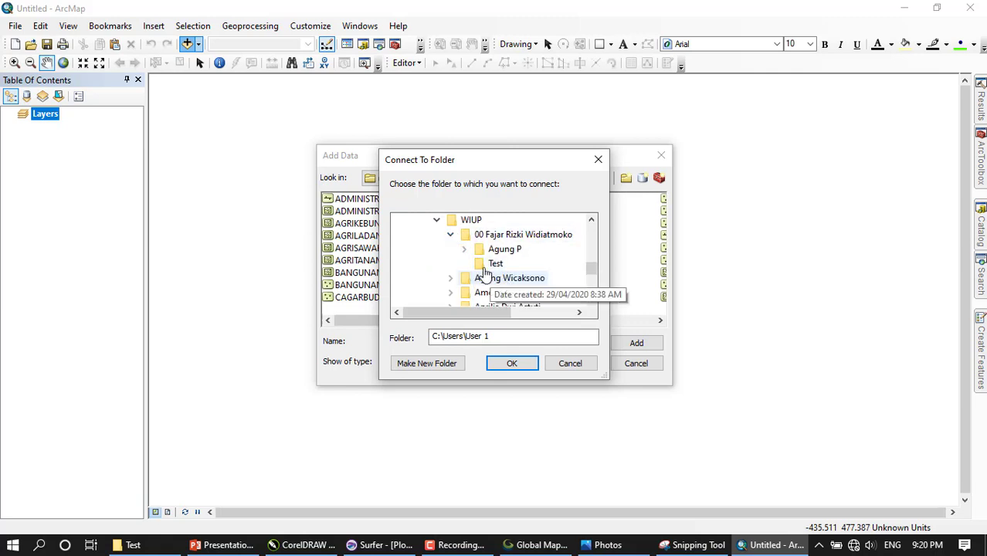
pyautogui.click(451, 235)
pyautogui.click(461, 222)
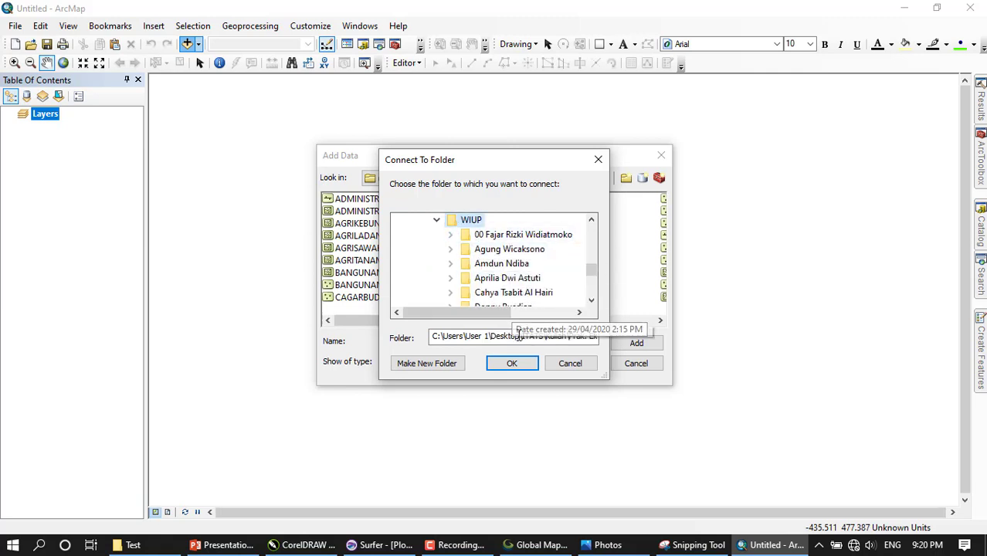
pyautogui.click(514, 364)
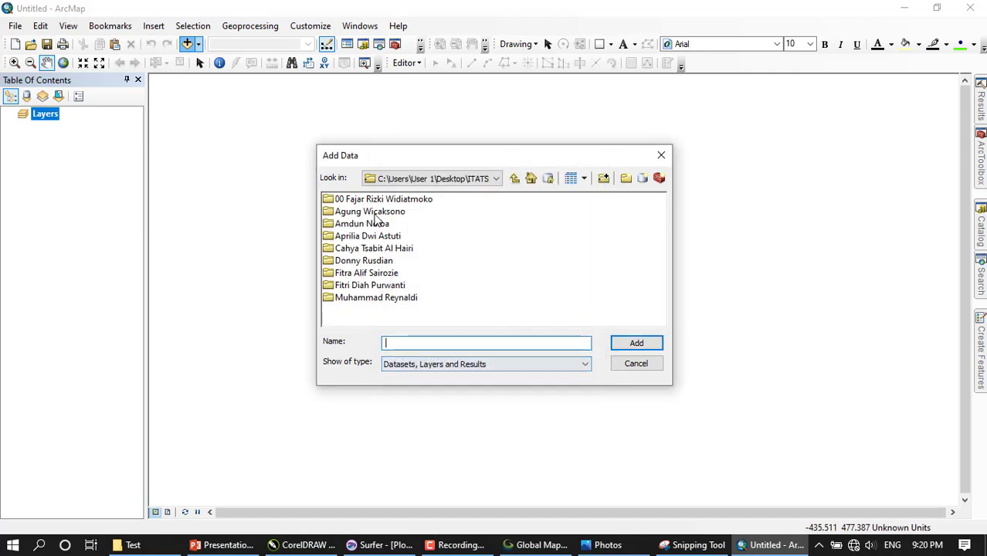
# - Add the wiup.shp shapefile from the second student's 1P folder to the map
pyautogui.doubleClick(370, 211)
pyautogui.click(340, 198)
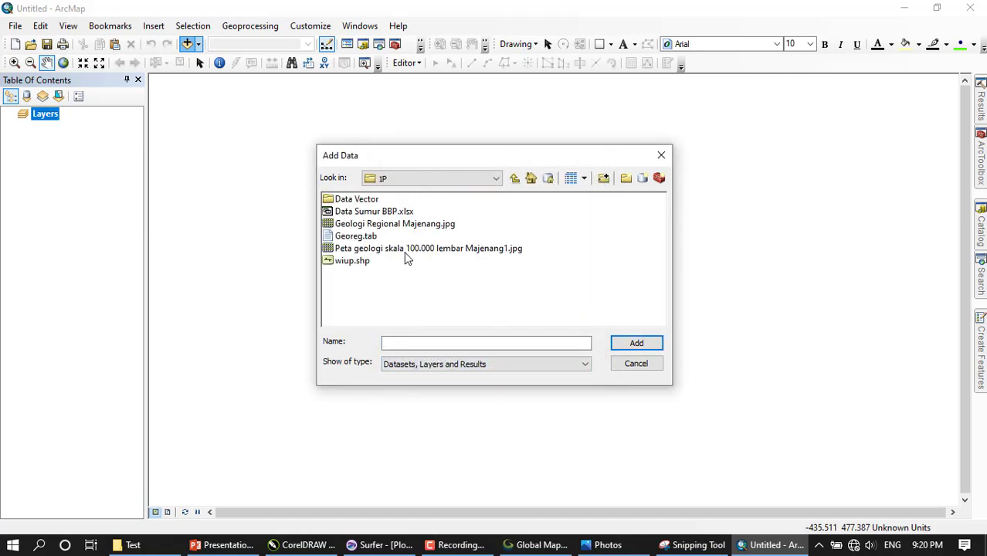
pyautogui.click(355, 263)
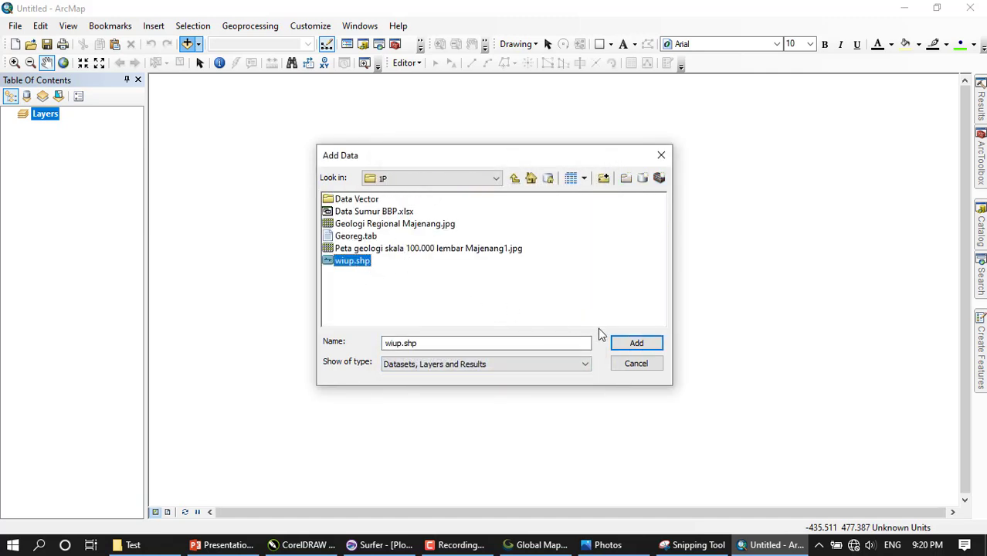
pyautogui.click(637, 345)
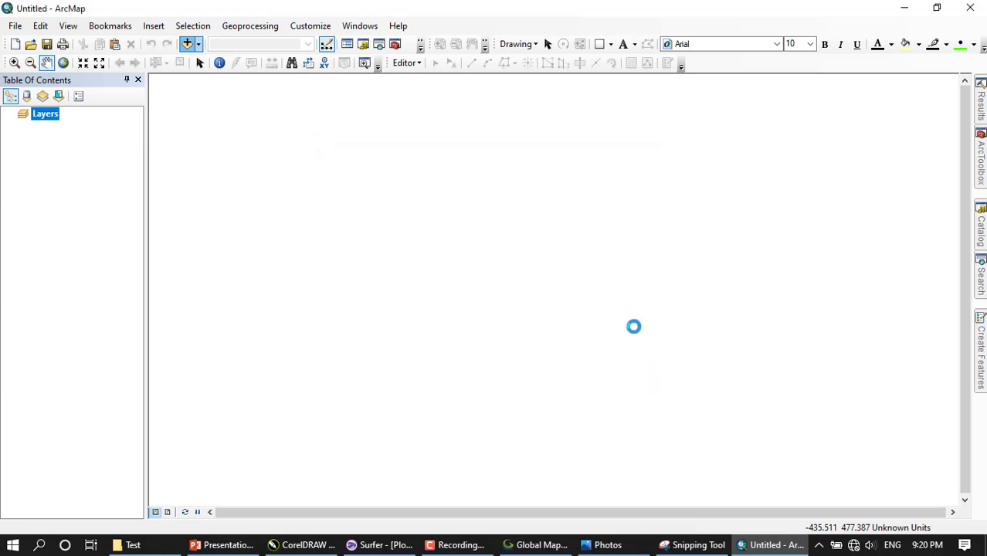
# - Add the bb q.shp shapefile from the neighbouring 4Q folder and view both concession outlines together
pyautogui.click(187, 44)
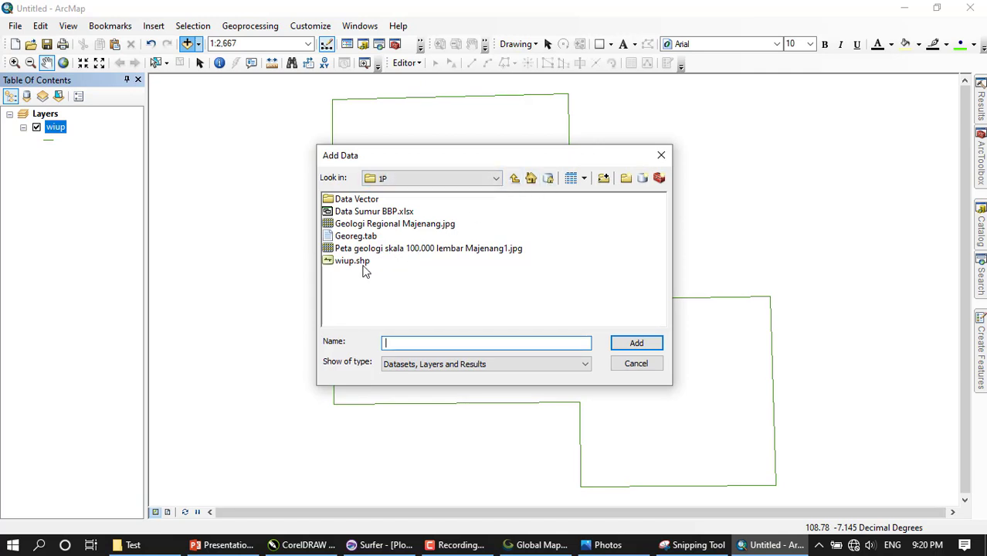
pyautogui.click(514, 179)
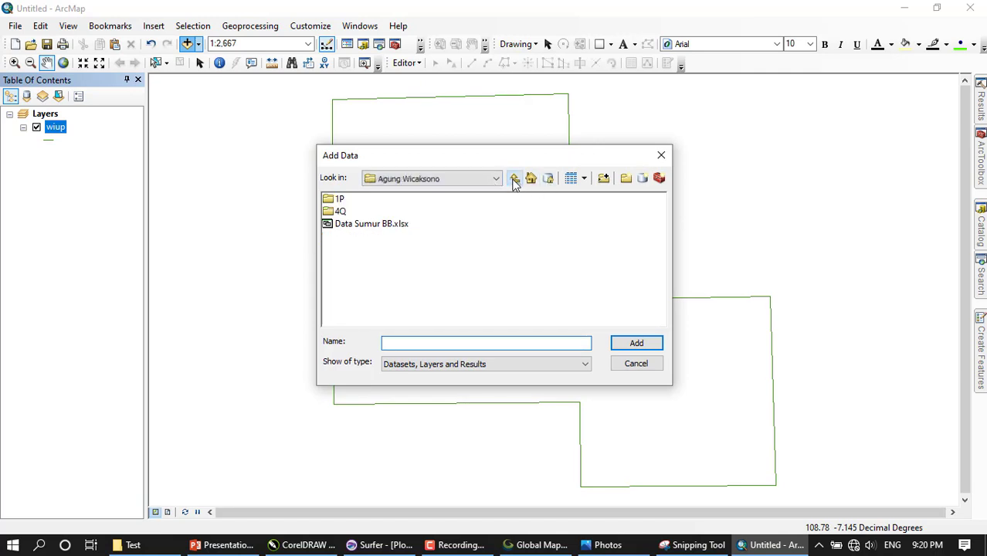
pyautogui.doubleClick(340, 211)
pyautogui.click(351, 212)
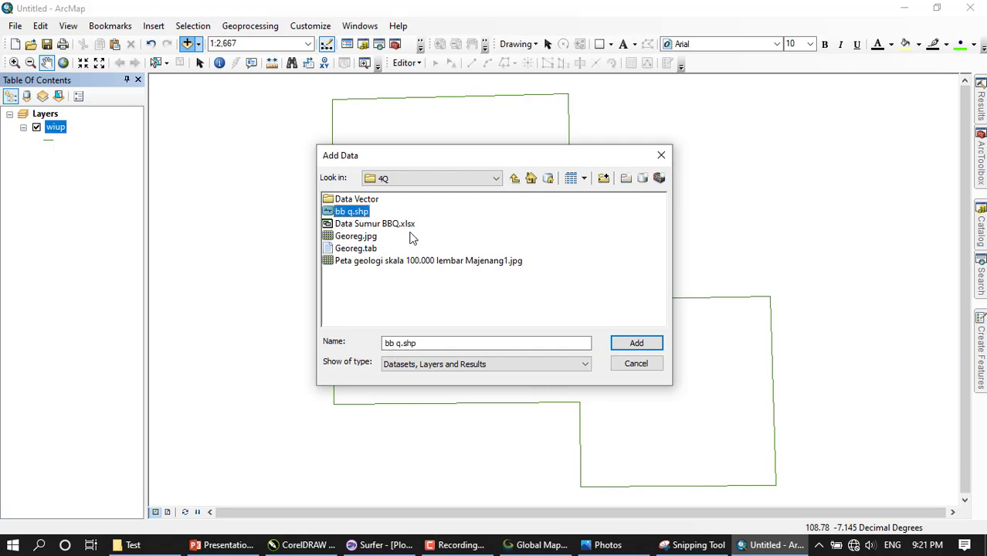
pyautogui.click(637, 343)
pyautogui.scroll(1, 628, 342)
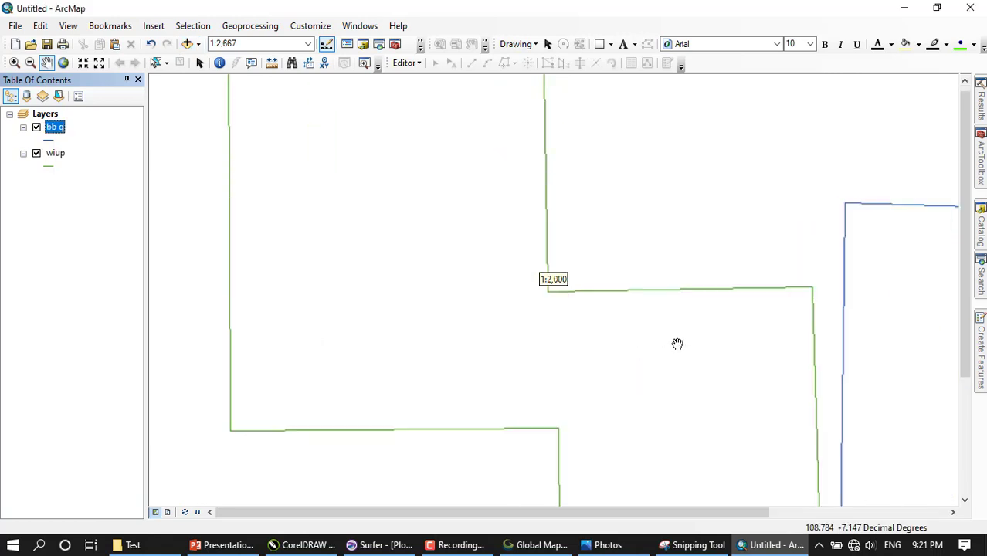
pyautogui.scroll(-2, 680, 346)
pyautogui.scroll(2, 731, 376)
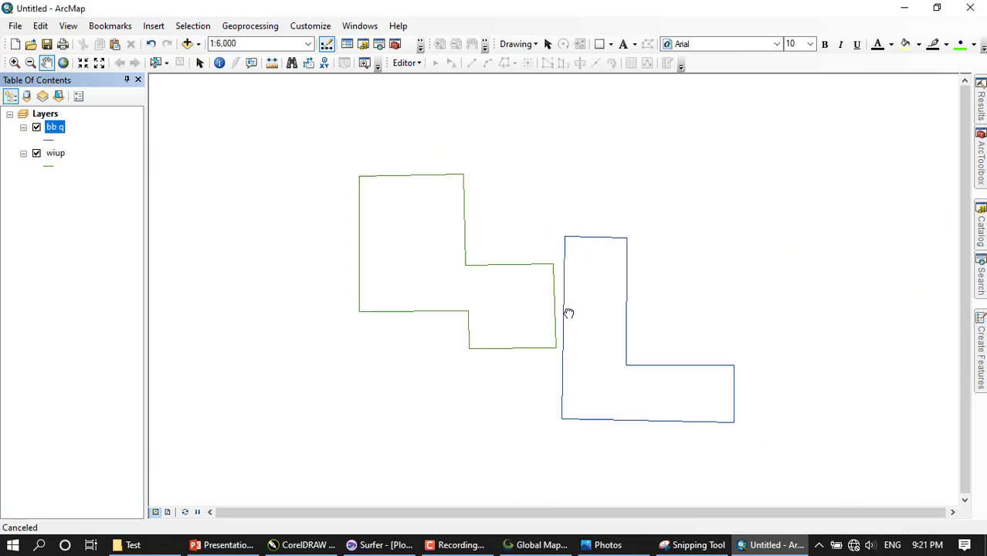
pyautogui.scroll(-1, 588, 344)
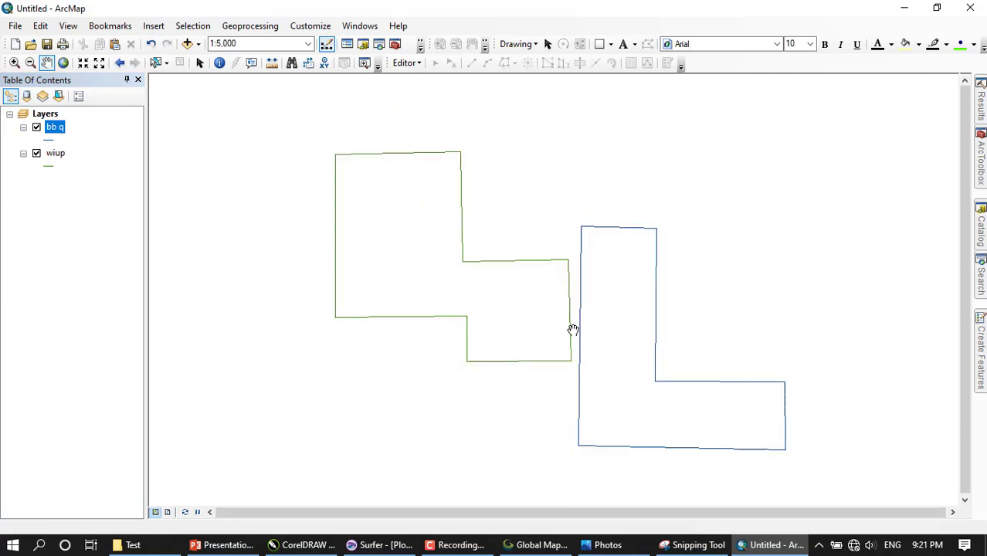
# - Add the Landuse.shp shapefile from the 4Q folder's Data Vector subfolder beneath the two concession outlines
pyautogui.click(187, 44)
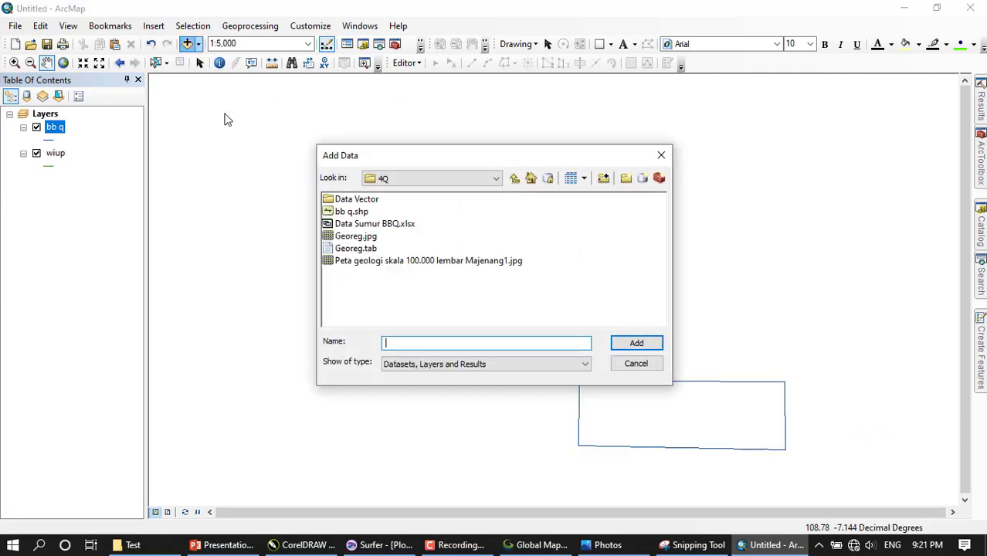
pyautogui.click(357, 200)
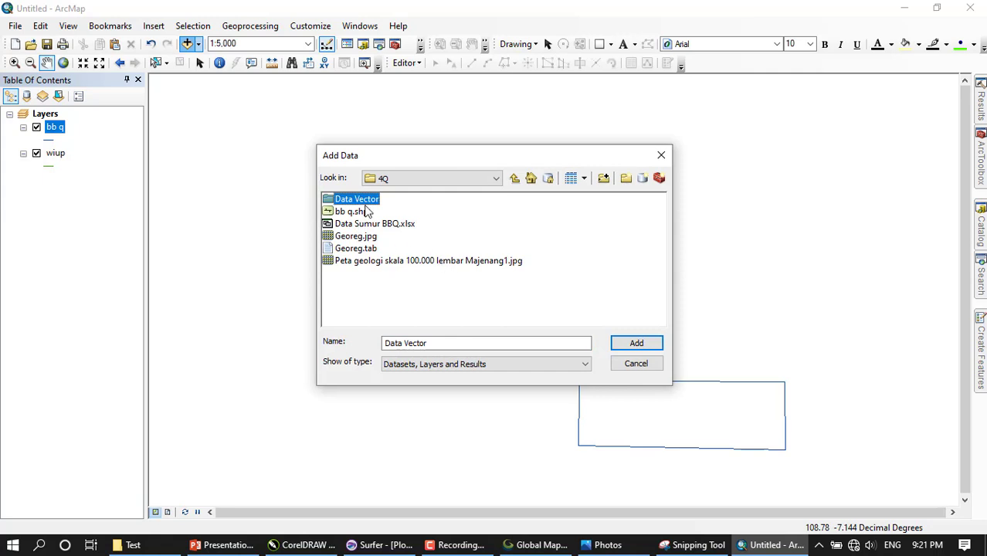
pyautogui.doubleClick(366, 202)
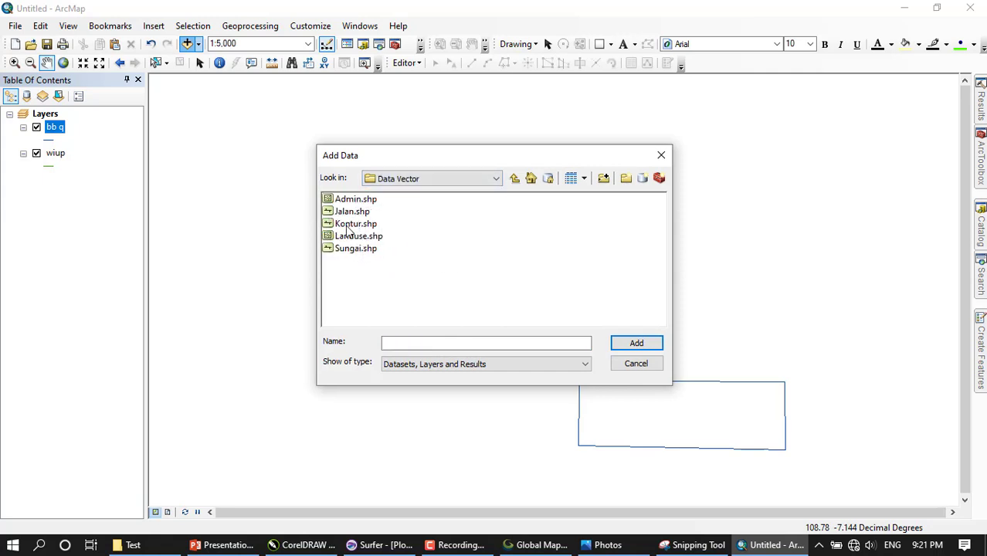
pyautogui.click(357, 236)
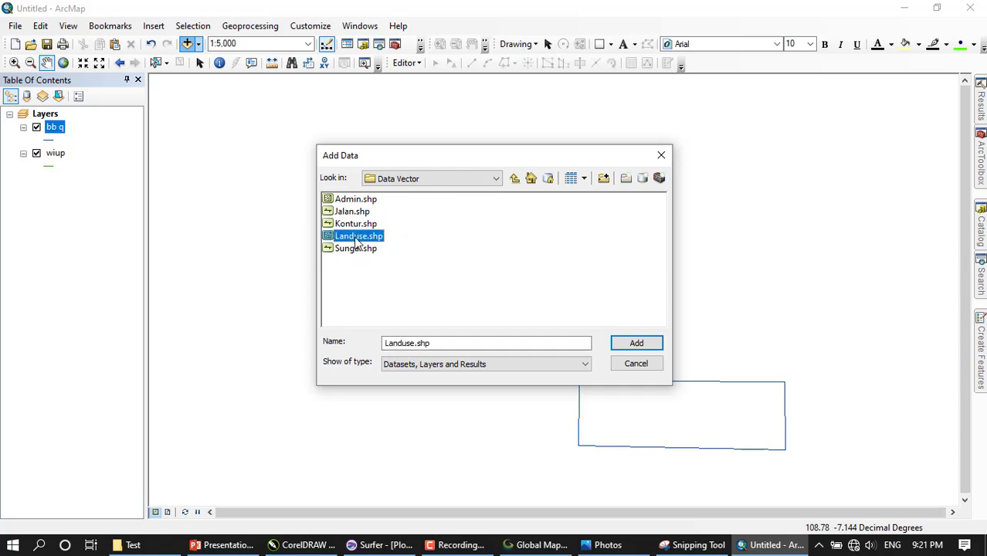
pyautogui.click(635, 344)
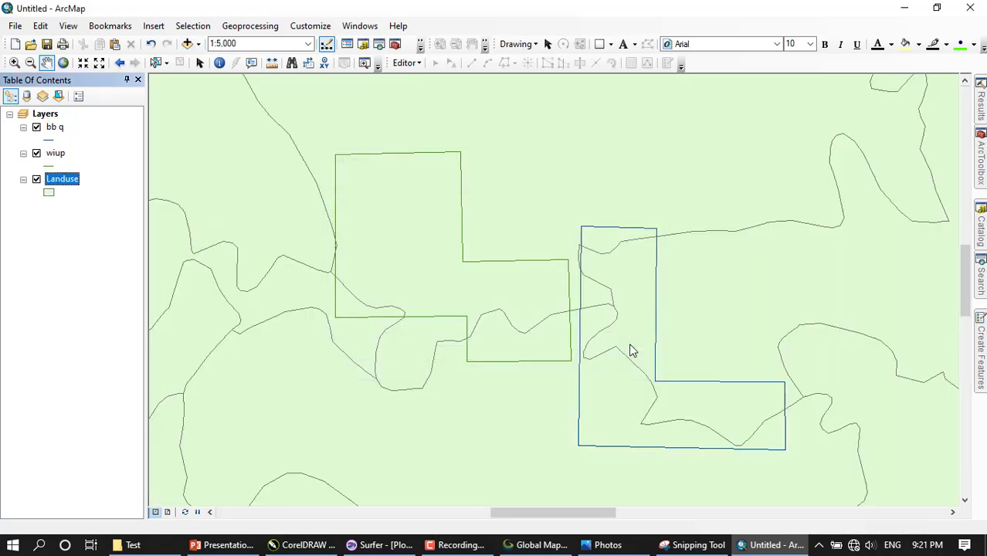
pyautogui.scroll(-1, 528, 315)
pyautogui.scroll(2, 529, 315)
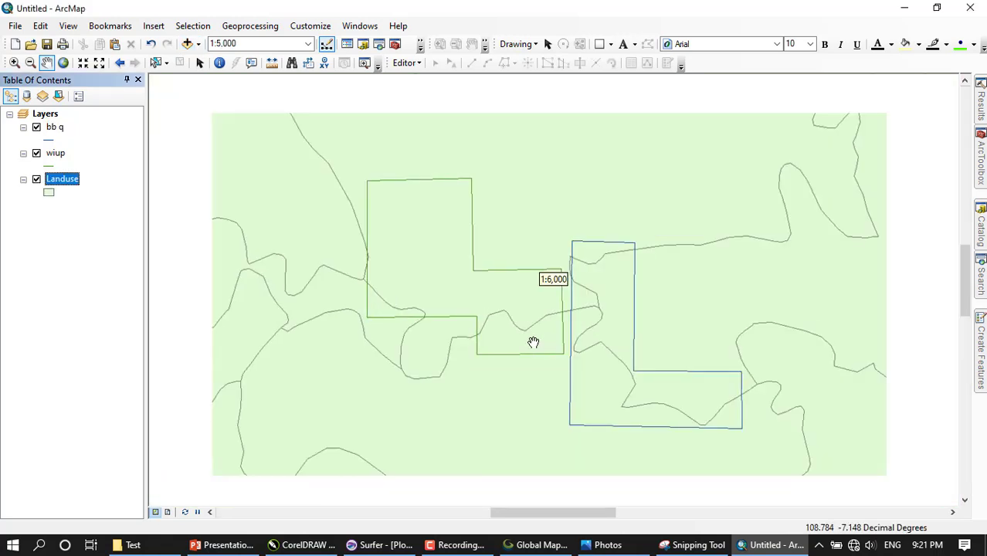
# - Add the Admin boundary shapefile to the map alongside the land use and concession layers
pyautogui.click(188, 44)
pyautogui.click(359, 200)
pyautogui.click(637, 342)
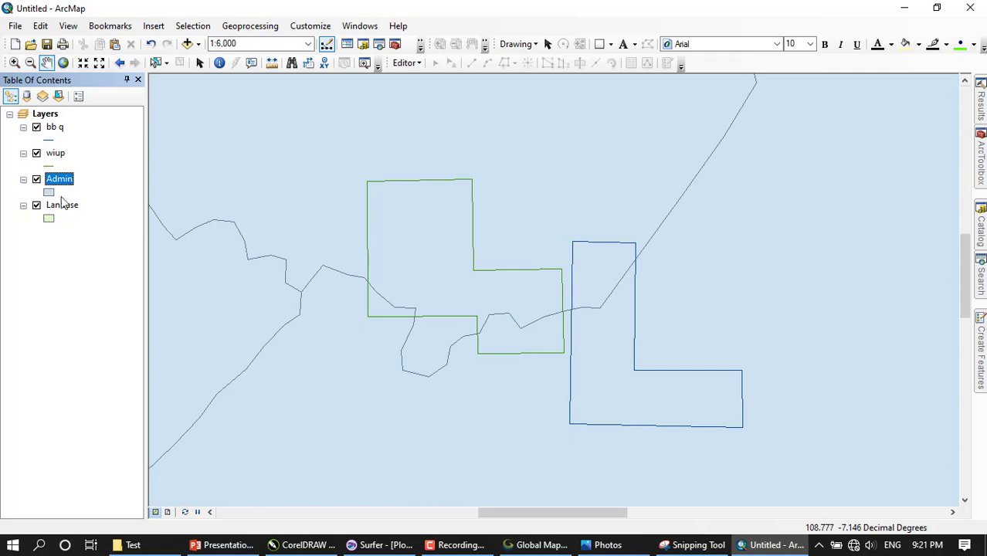
# - Set the Admin layer's fill to No Color so the land use polygons show beneath its boundaries
pyautogui.click(48, 194)
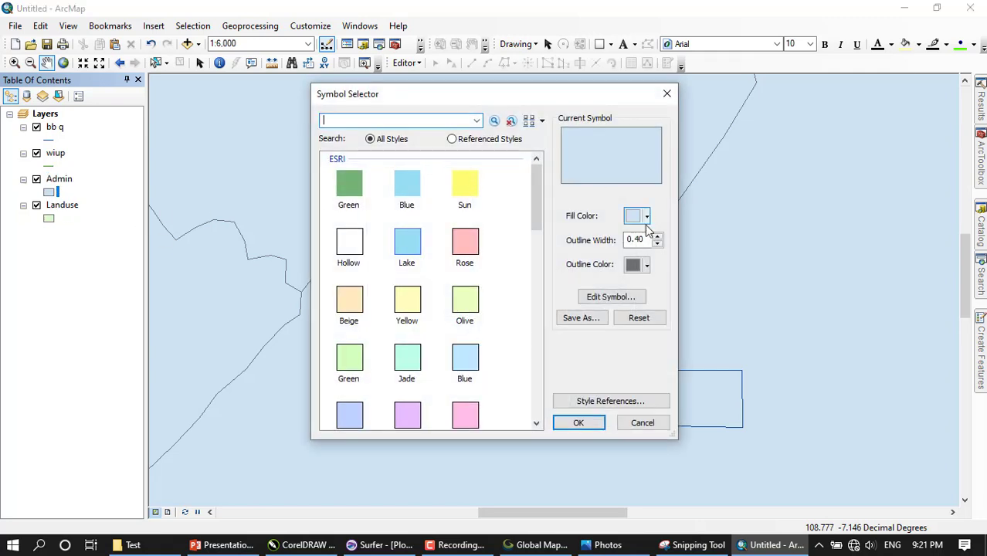
pyautogui.click(647, 217)
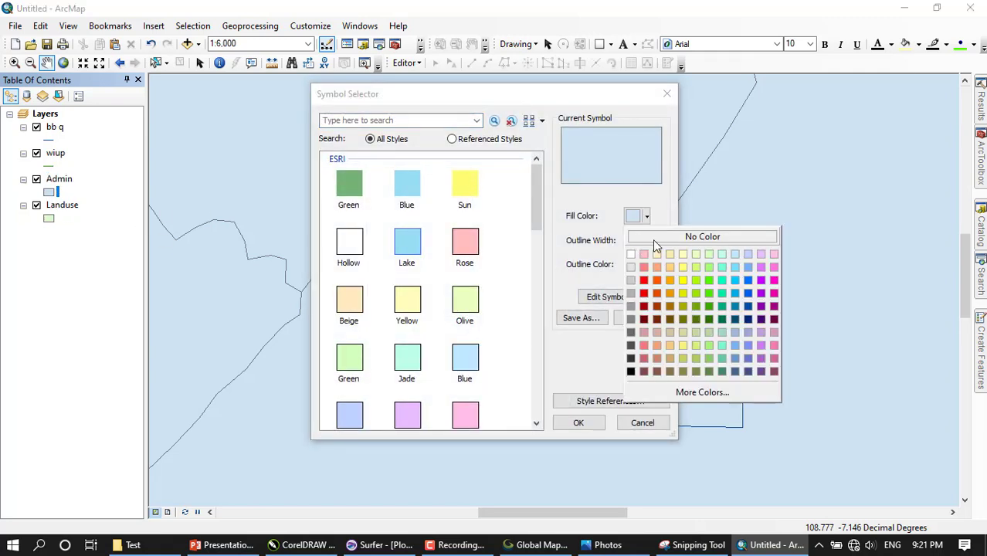
pyautogui.click(655, 238)
pyautogui.click(578, 423)
pyautogui.scroll(1, 580, 275)
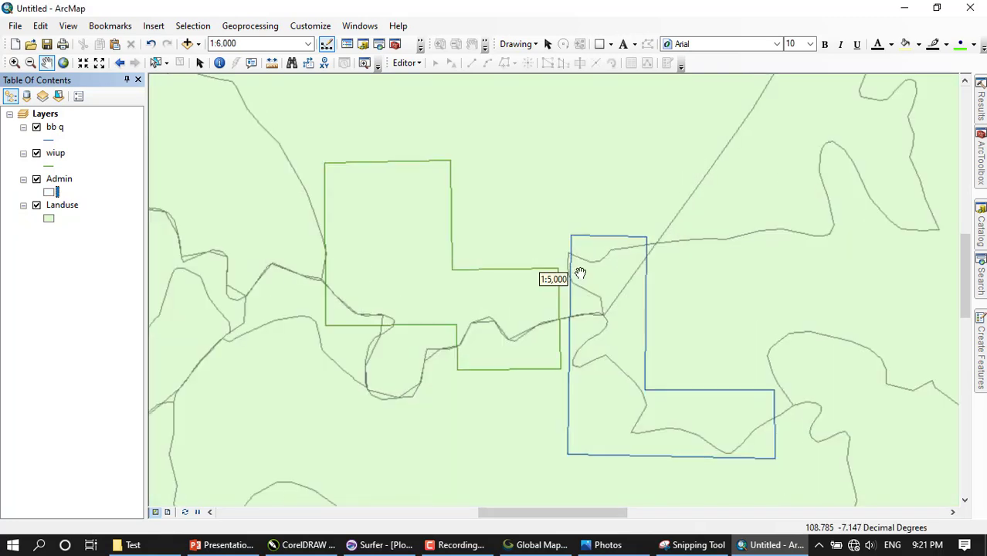
pyautogui.scroll(-2, 581, 275)
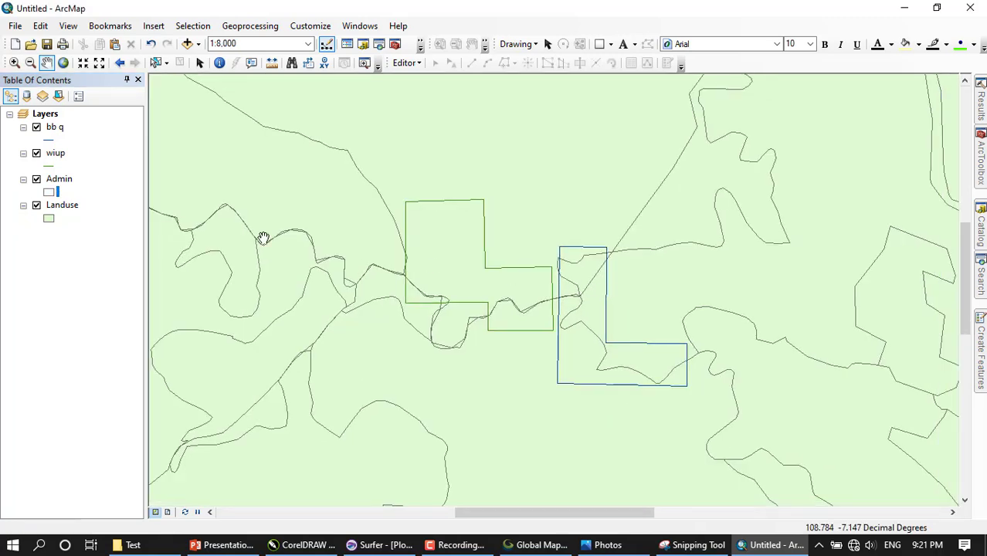
# - Symbolize the Landuse layer by unique values of the KETERANGAN field, adding all values and switching off the all other values class
pyautogui.scroll(1, 525, 286)
pyautogui.click(64, 208)
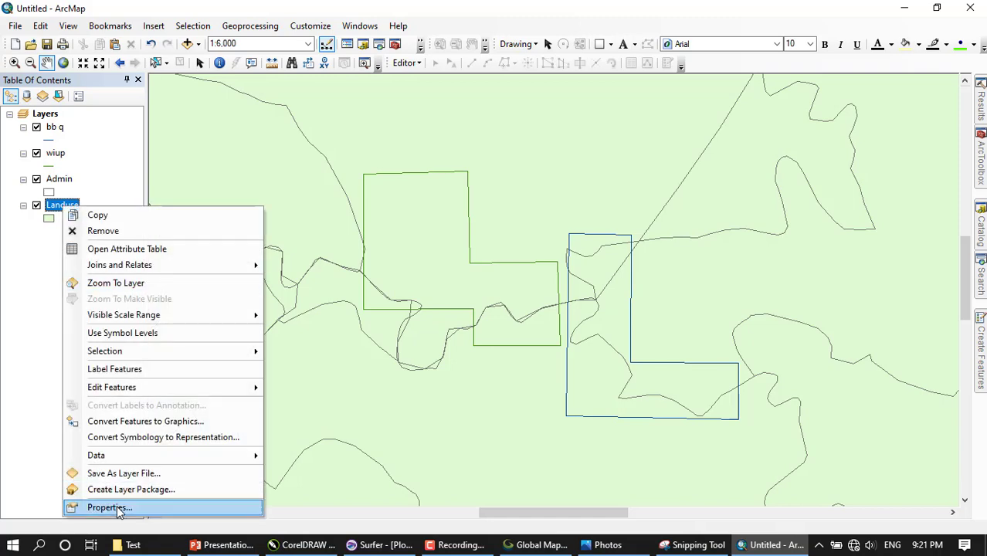
pyautogui.click(110, 507)
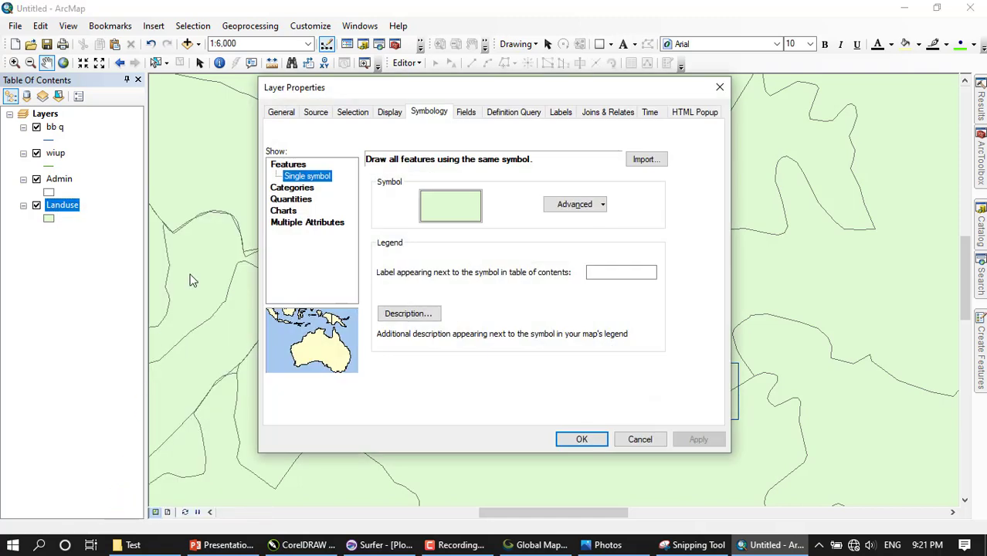
pyautogui.click(293, 188)
pyautogui.click(502, 189)
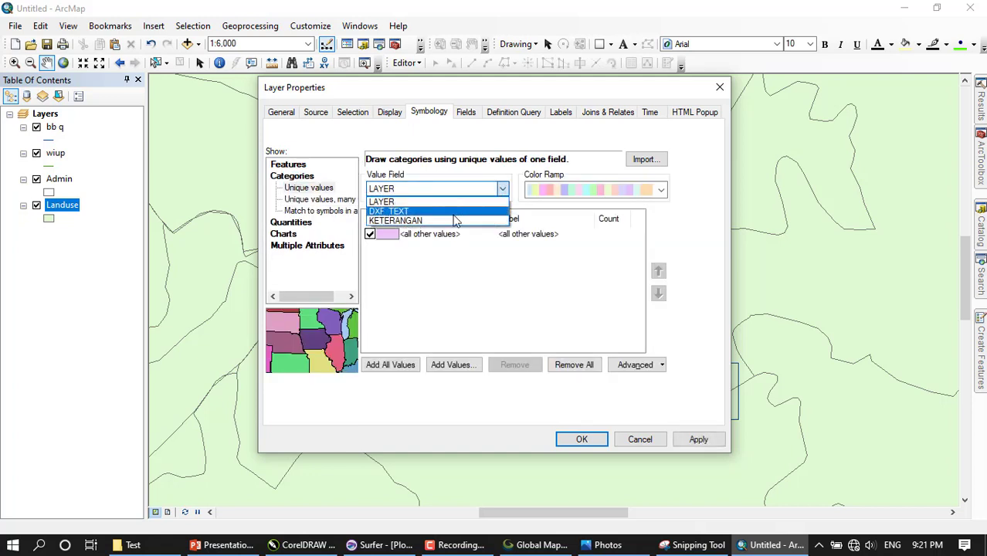
pyautogui.click(456, 221)
pyautogui.click(392, 364)
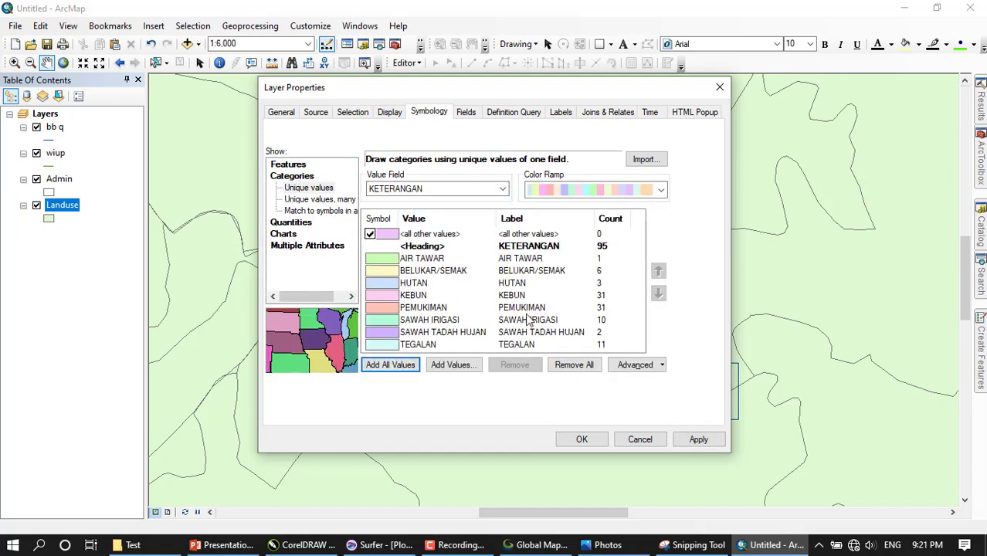
pyautogui.click(370, 234)
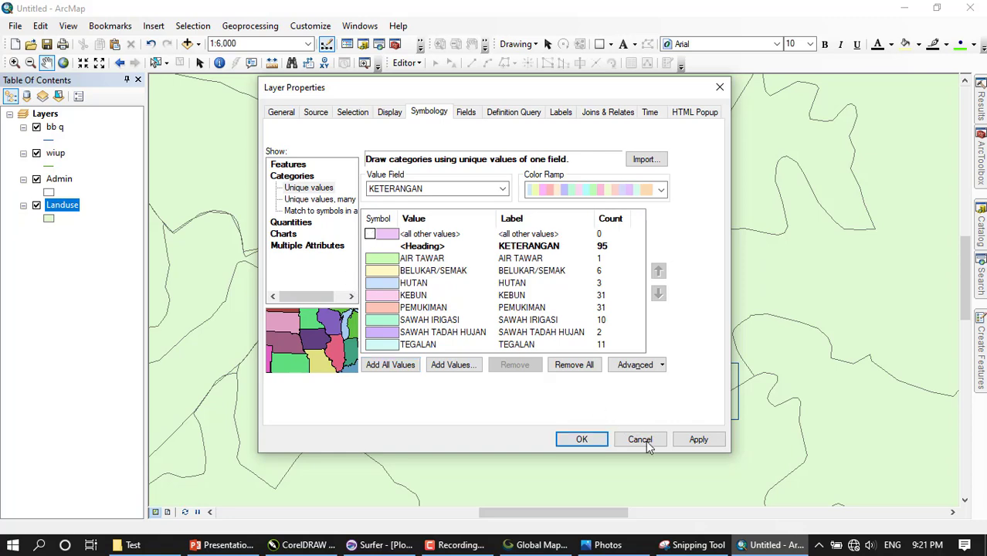
pyautogui.click(697, 442)
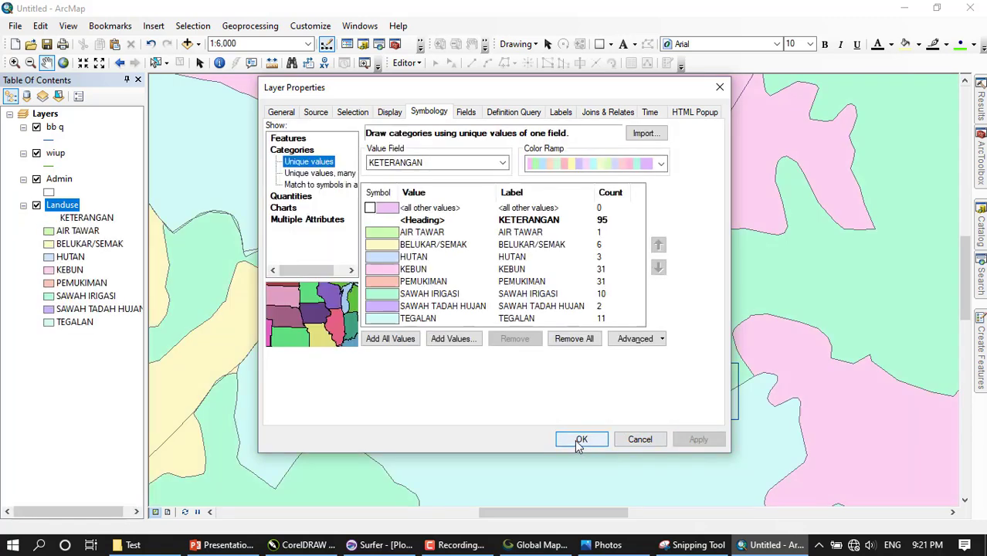
pyautogui.click(581, 440)
# - Centre the two concessions, switch to the page layout and shorten the data frame from below to about 11.5 cm tall
pyautogui.moveTo(568, 374); pyautogui.dragTo(536, 367)
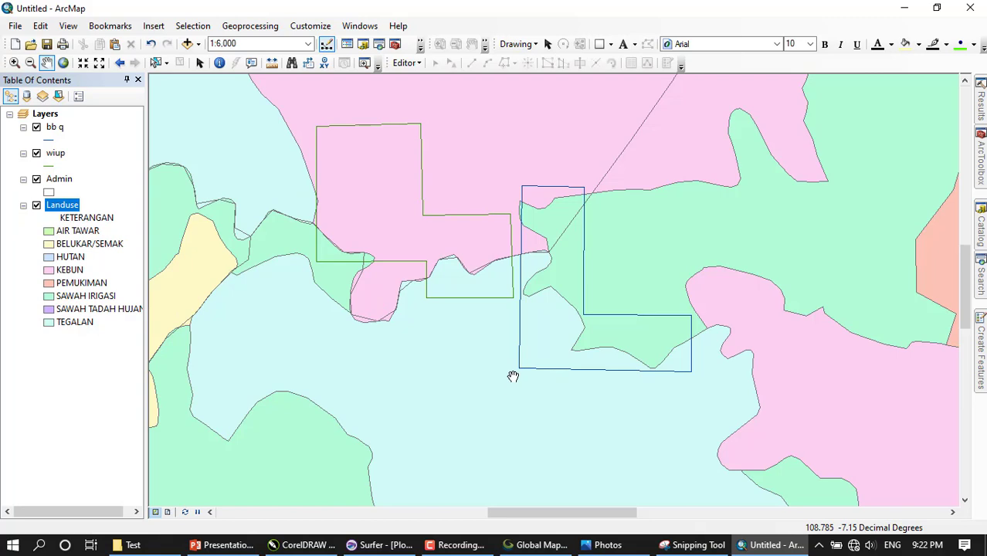
pyautogui.scroll(1, 514, 363)
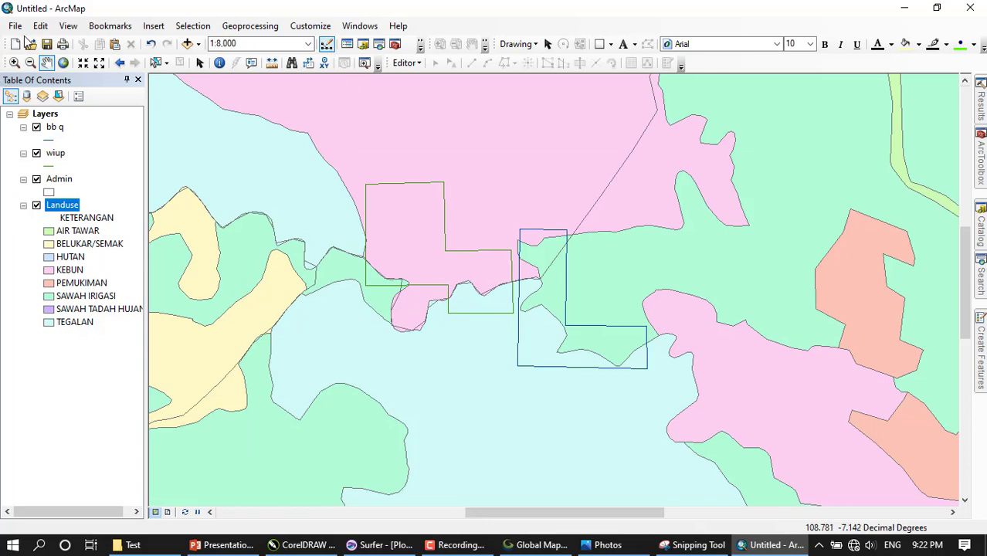
pyautogui.moveTo(410, 238); pyautogui.dragTo(382, 248)
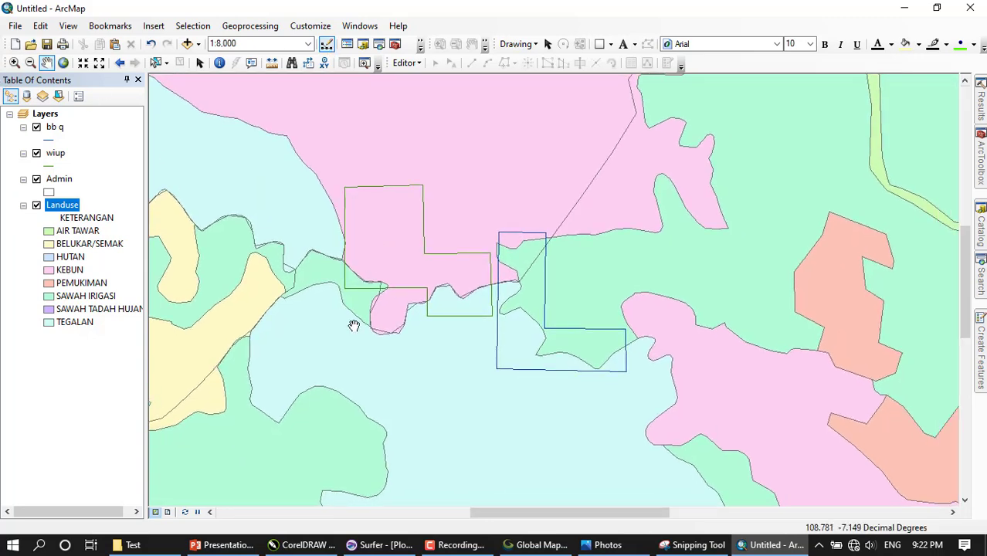
pyautogui.scroll(2, 435, 290)
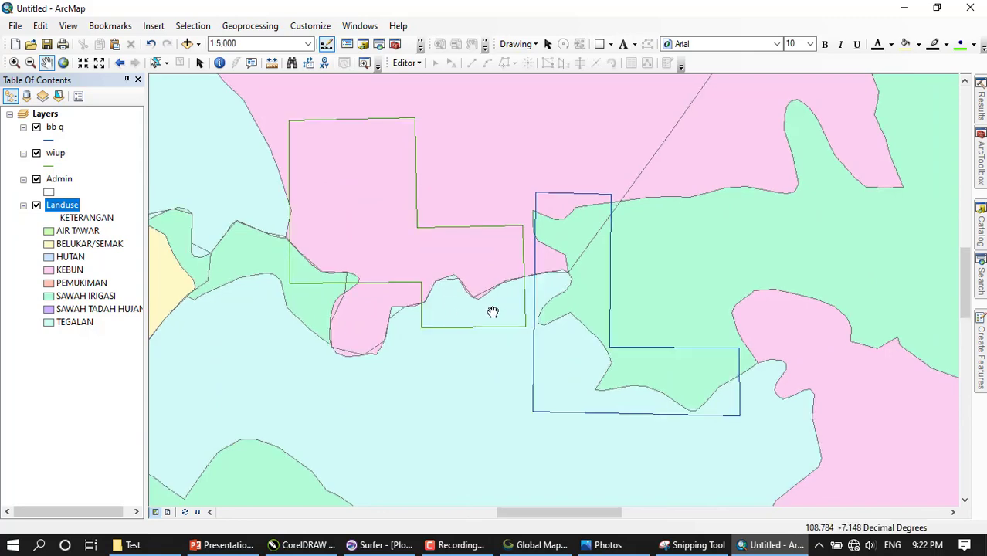
pyautogui.click(168, 513)
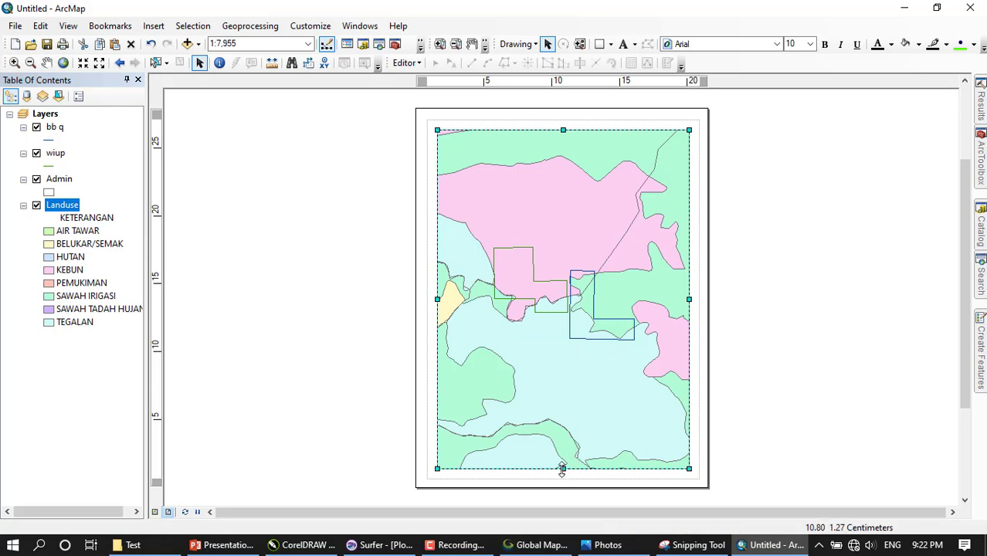
pyautogui.moveTo(564, 468); pyautogui.dragTo(568, 321)
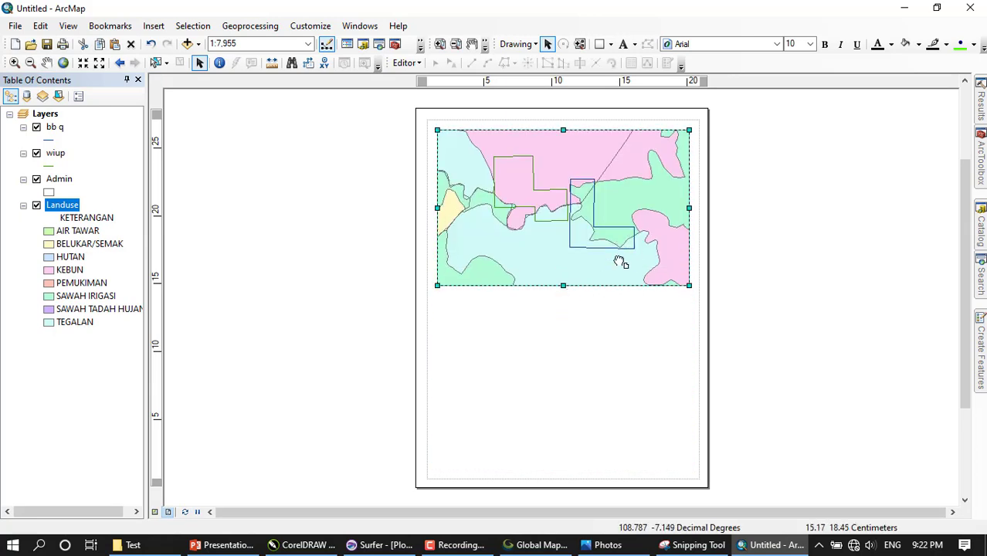
pyautogui.scroll(-1, 556, 289)
pyautogui.scroll(1, 554, 296)
pyautogui.scroll(1, 554, 294)
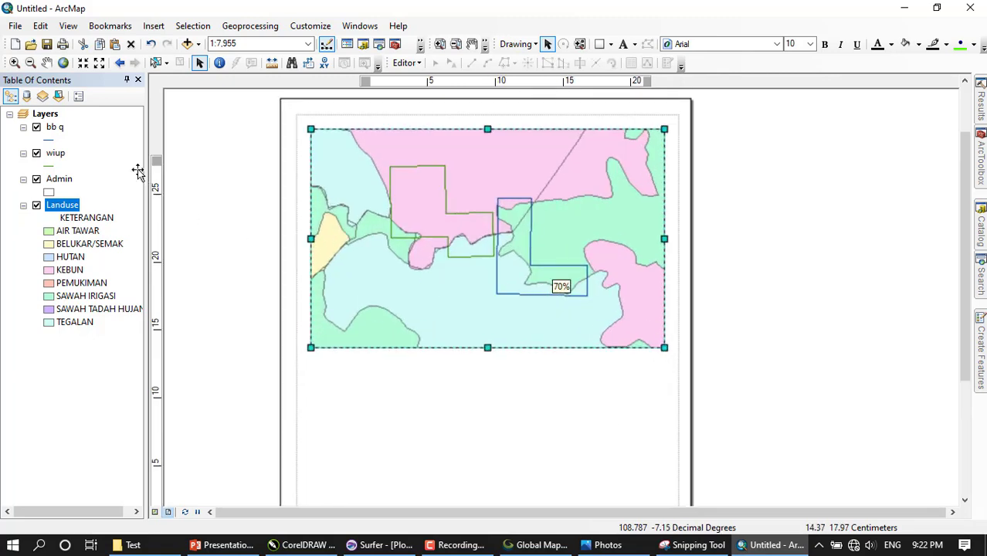
pyautogui.click(478, 399)
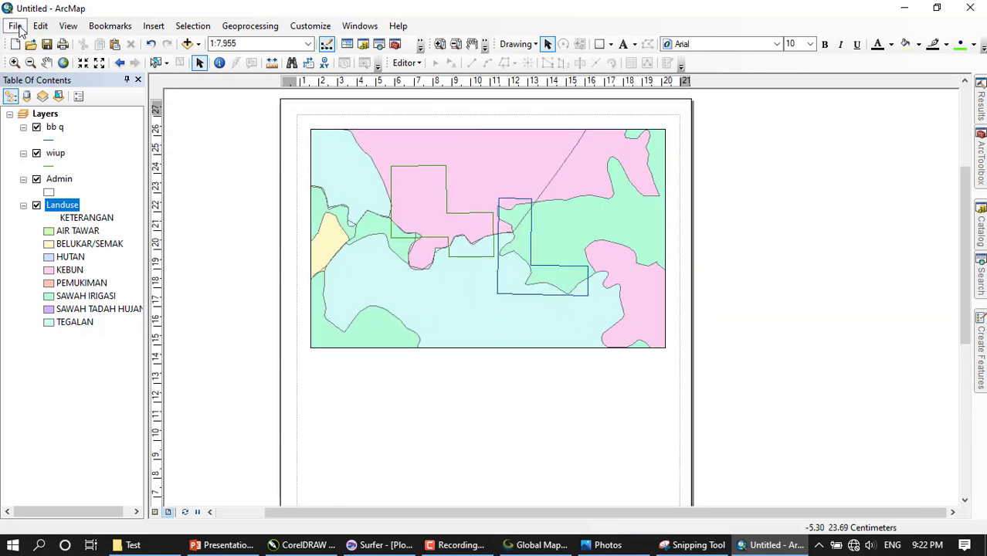
# - Start a map export and choose the Test folder inside the WIUP folder of Prak. Eksplorasi as its destination
pyautogui.click(15, 26)
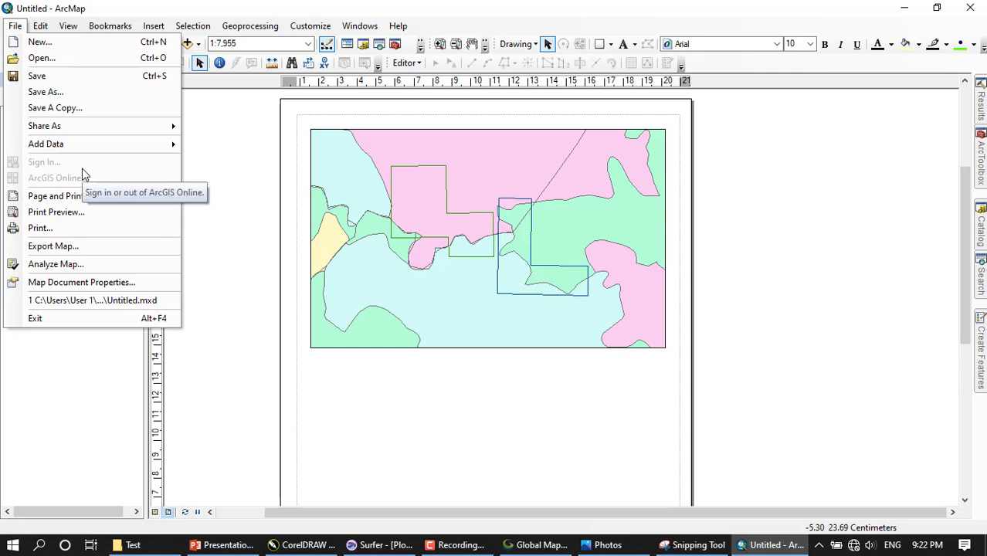
pyautogui.click(99, 230)
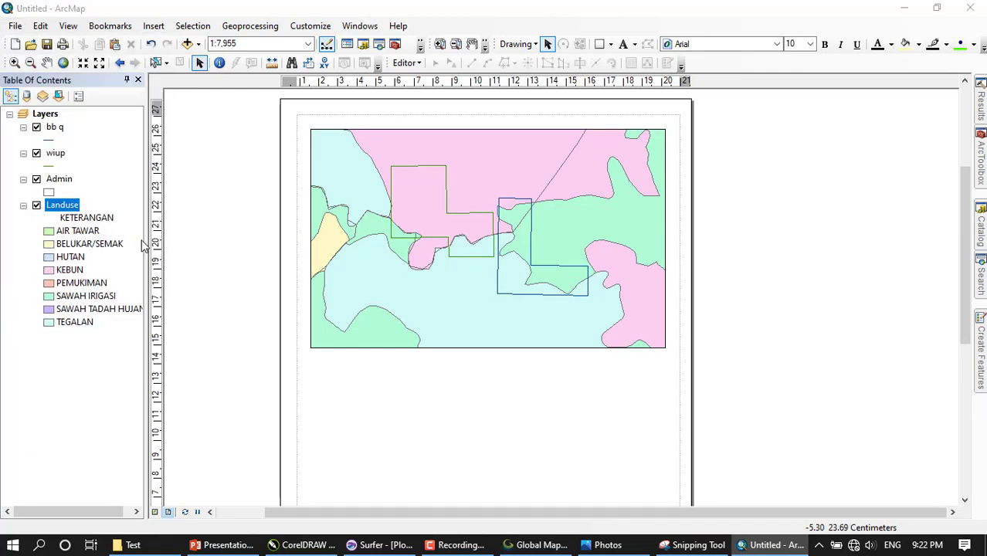
pyautogui.click(587, 39)
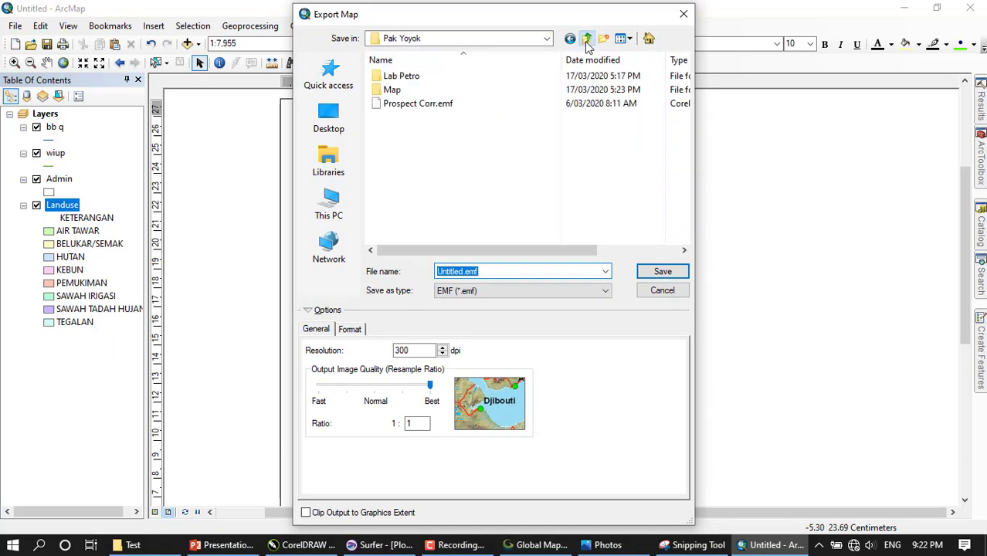
pyautogui.click(587, 38)
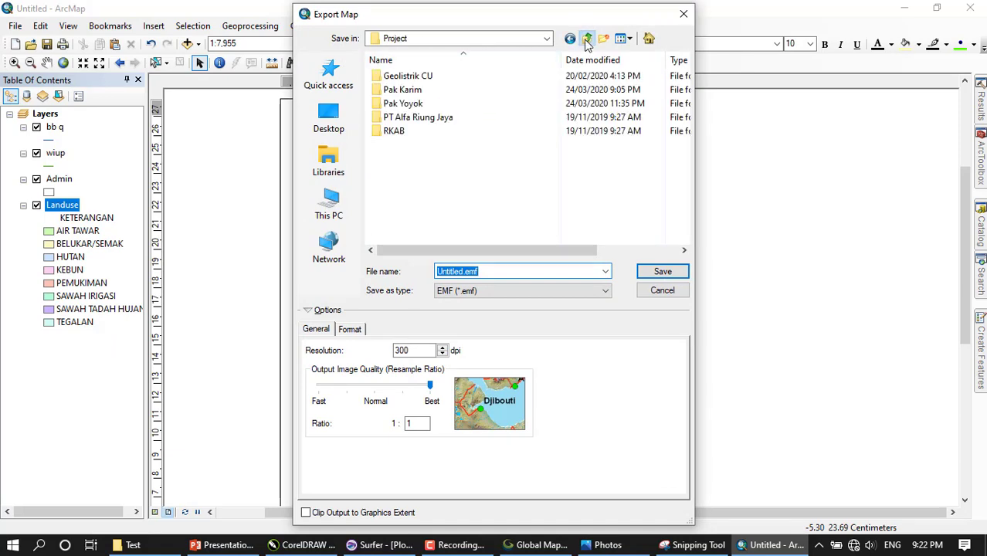
pyautogui.click(587, 39)
pyautogui.click(587, 39)
pyautogui.click(587, 38)
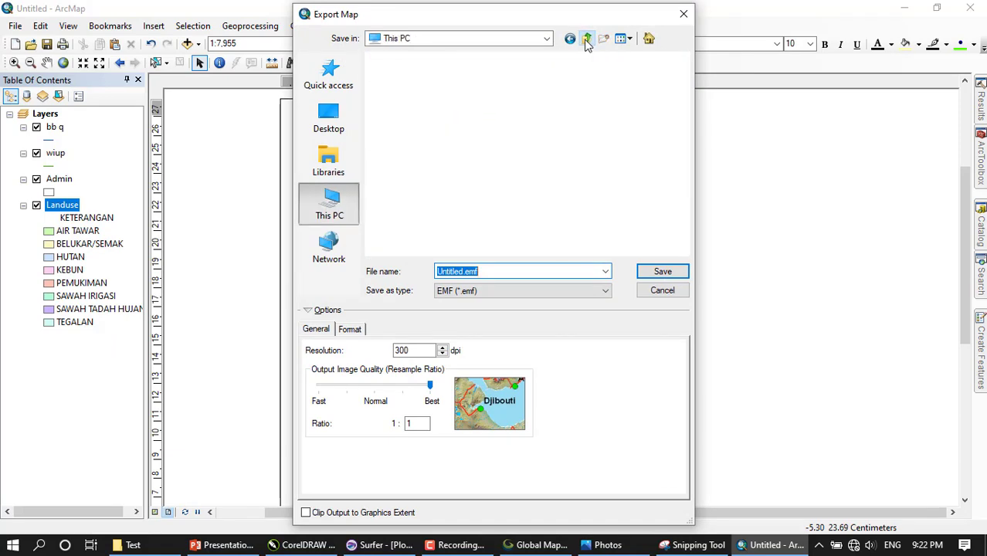
pyautogui.doubleClick(437, 127)
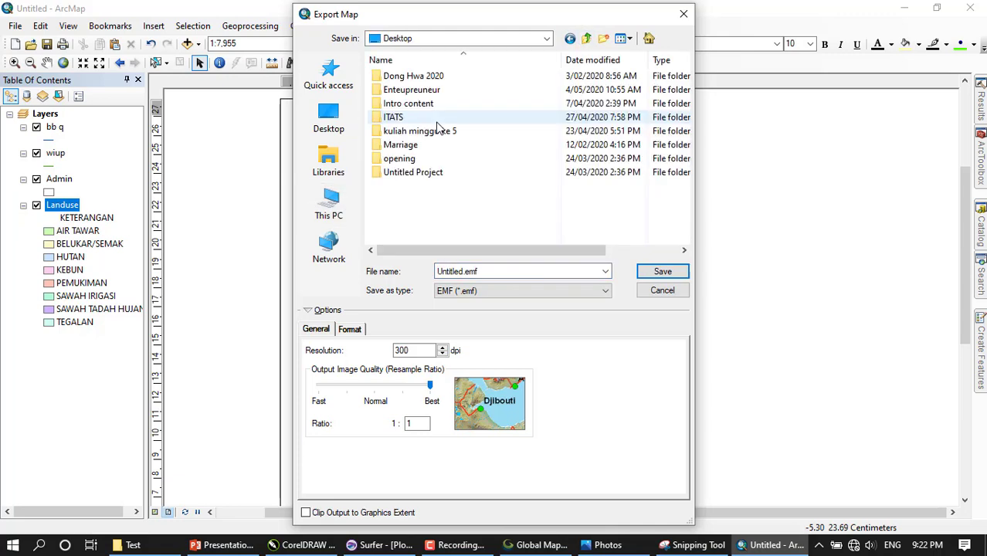
pyautogui.doubleClick(429, 118)
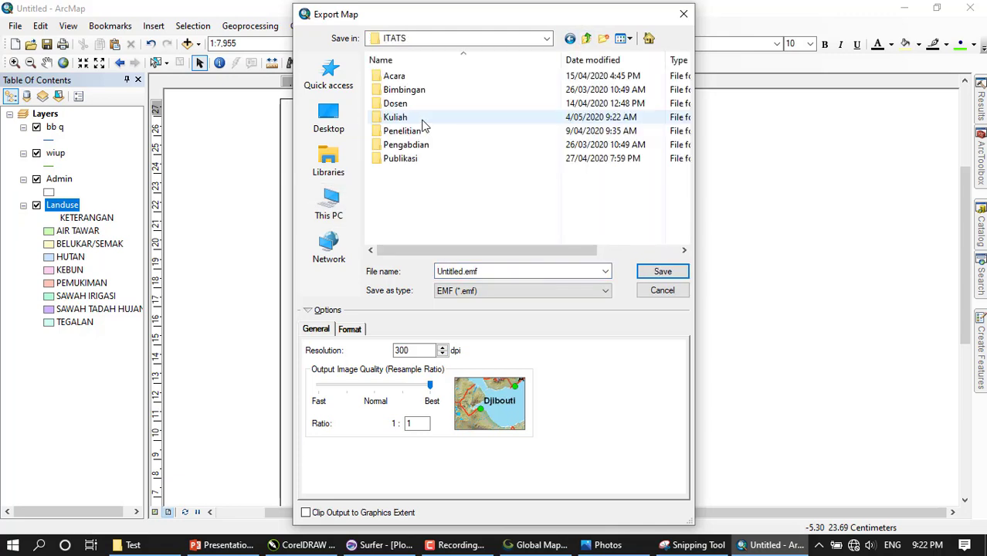
pyautogui.doubleClick(423, 122)
pyautogui.doubleClick(435, 200)
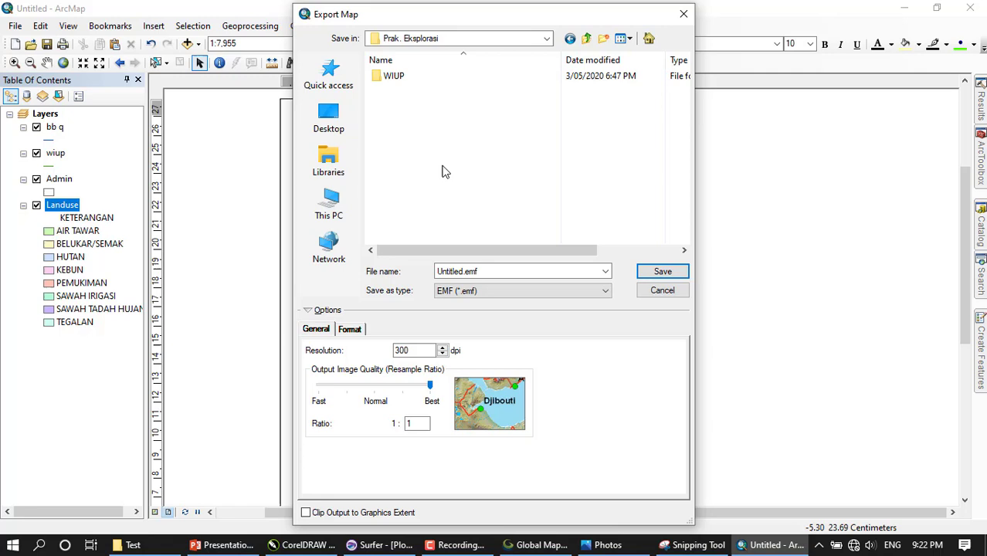
pyautogui.doubleClick(414, 80)
pyautogui.doubleClick(437, 77)
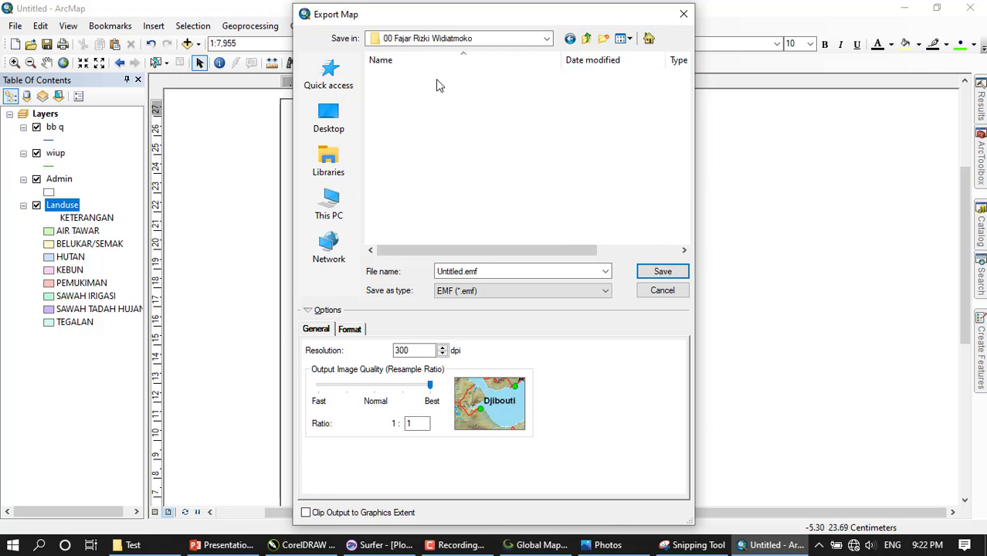
pyautogui.doubleClick(430, 90)
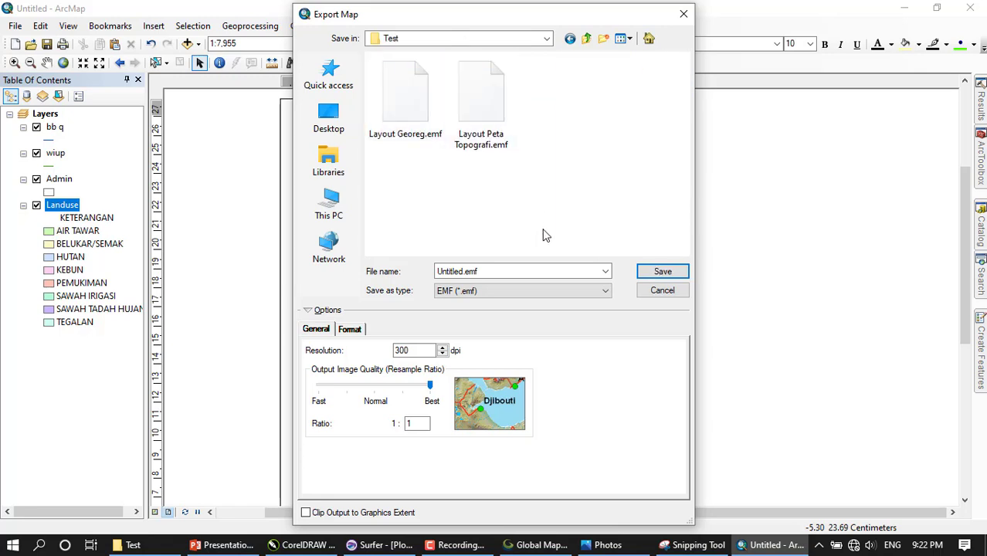
# - Name the exported map Tata Guna Lahan and save it in EMF format at 300 dpi
pyautogui.doubleClick(570, 271)
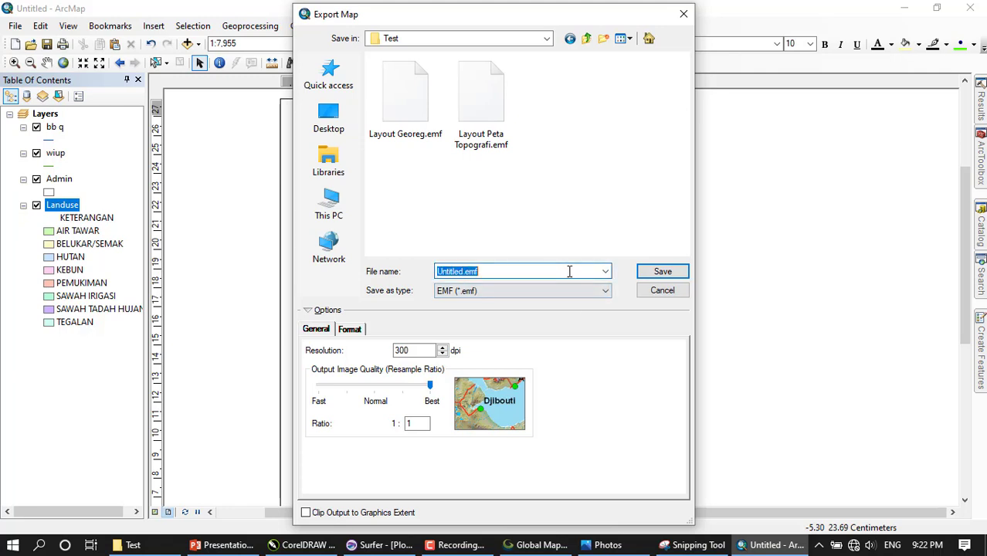
pyautogui.write('Tata Guna Lahan')
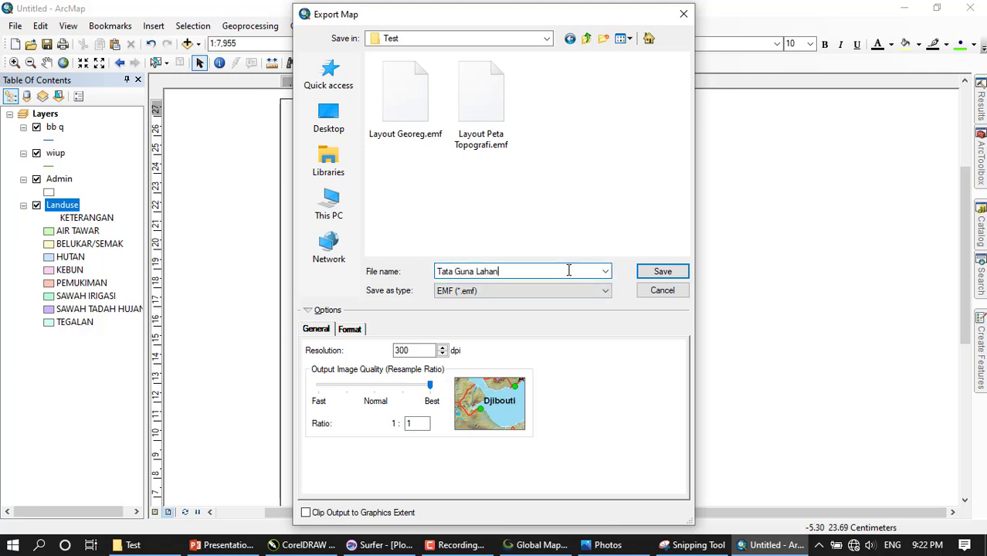
pyautogui.click(662, 271)
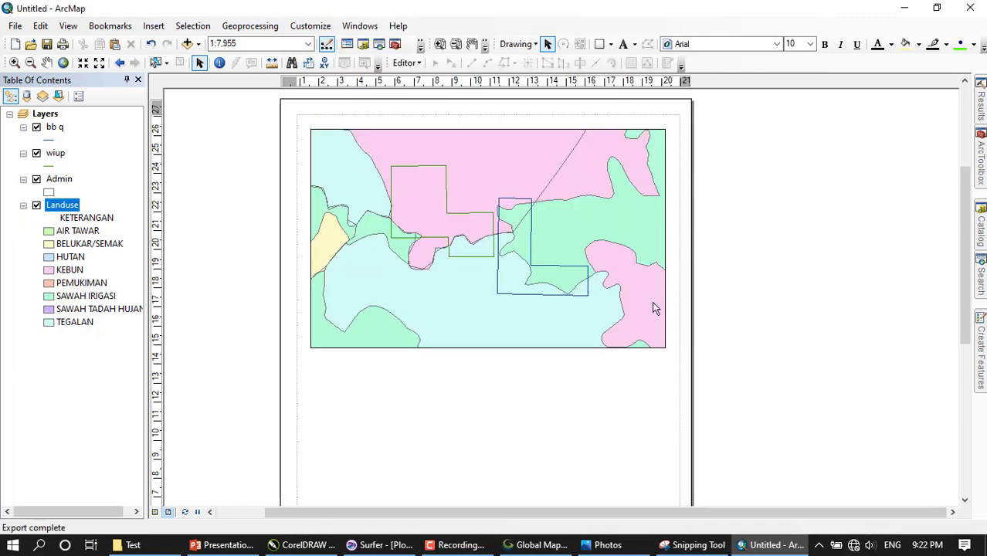
# - Switch to CorelDRAW and rename Page 3, which holds the local geology map, as Geo Local
pyautogui.click(305, 544)
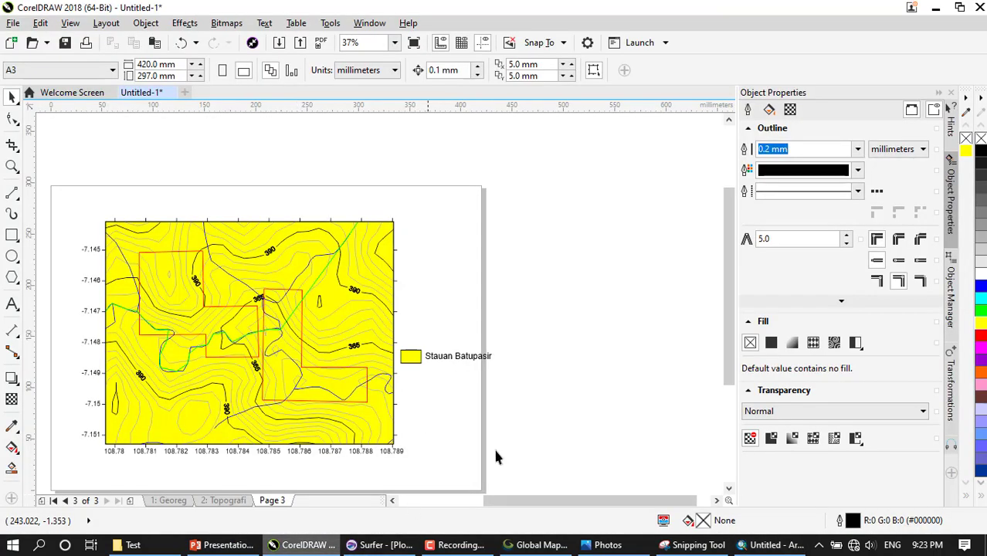
pyautogui.rightClick(272, 500)
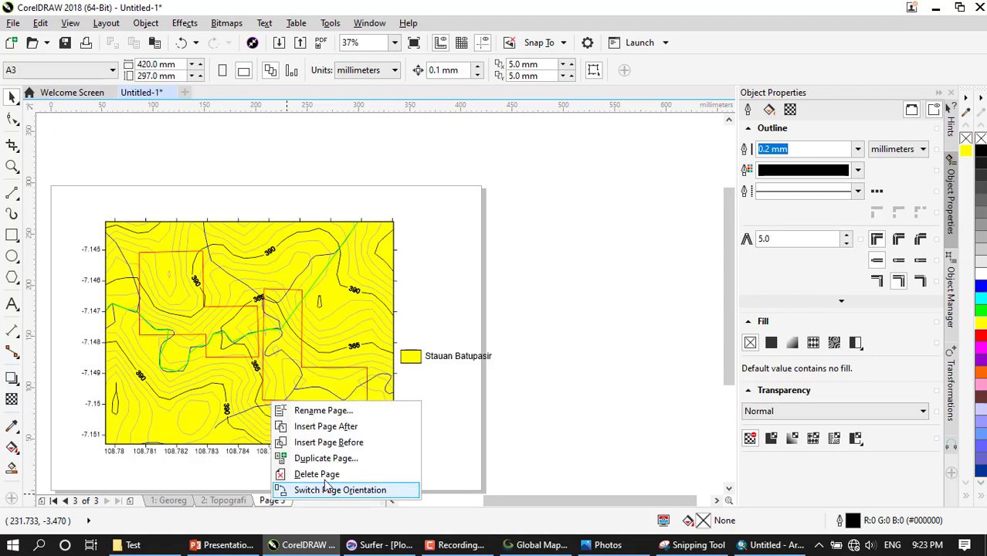
pyautogui.click(340, 411)
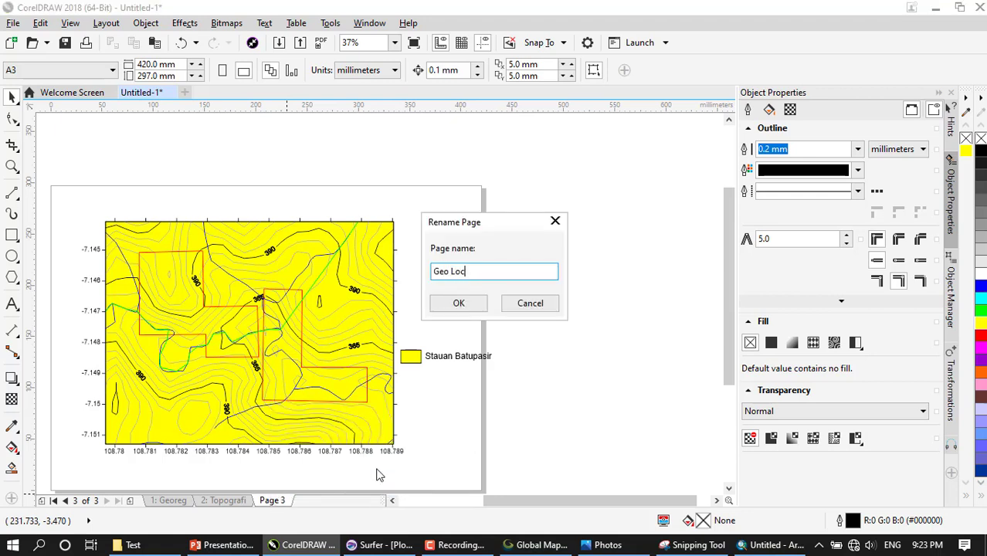
pyautogui.click(459, 305)
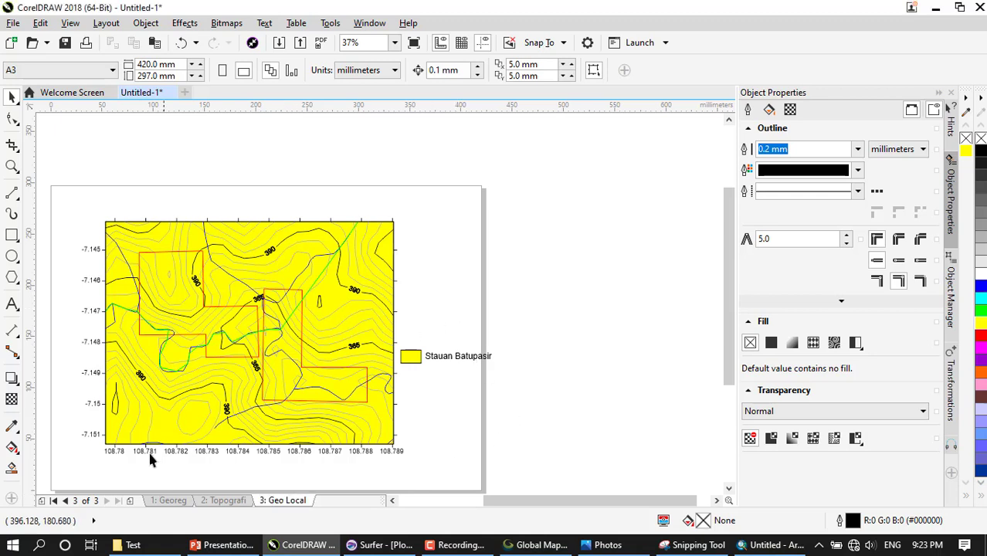
# - Add a fourth page after Geo Local and import Tata Guna Lahan.emf from the Test folder onto it
pyautogui.click(130, 501)
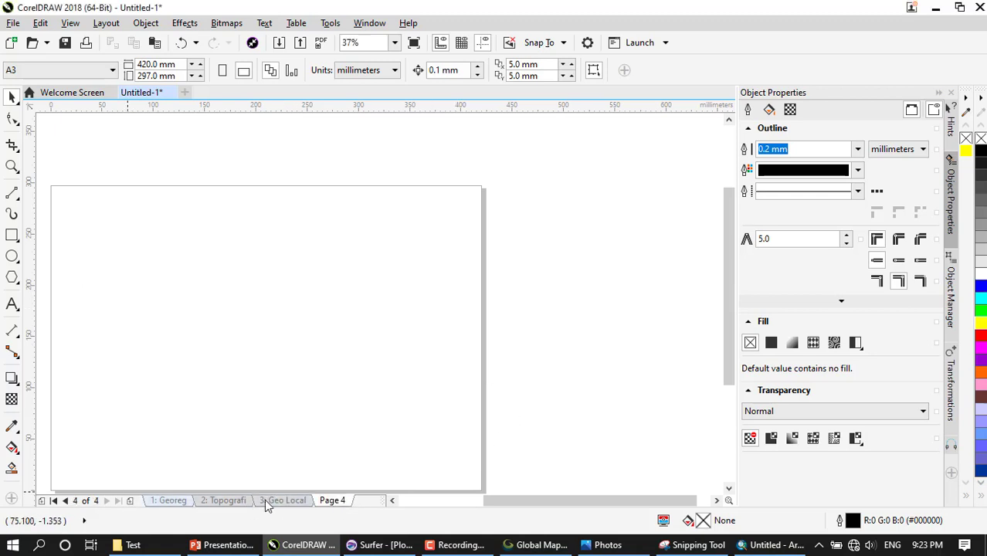
pyautogui.moveTo(328, 387); pyautogui.dragTo(430, 330)
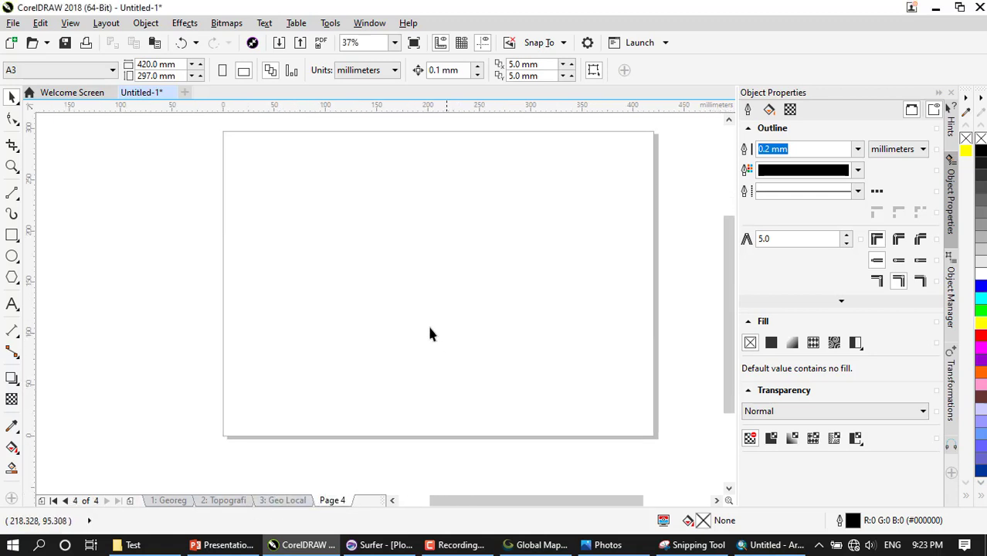
pyautogui.click(17, 24)
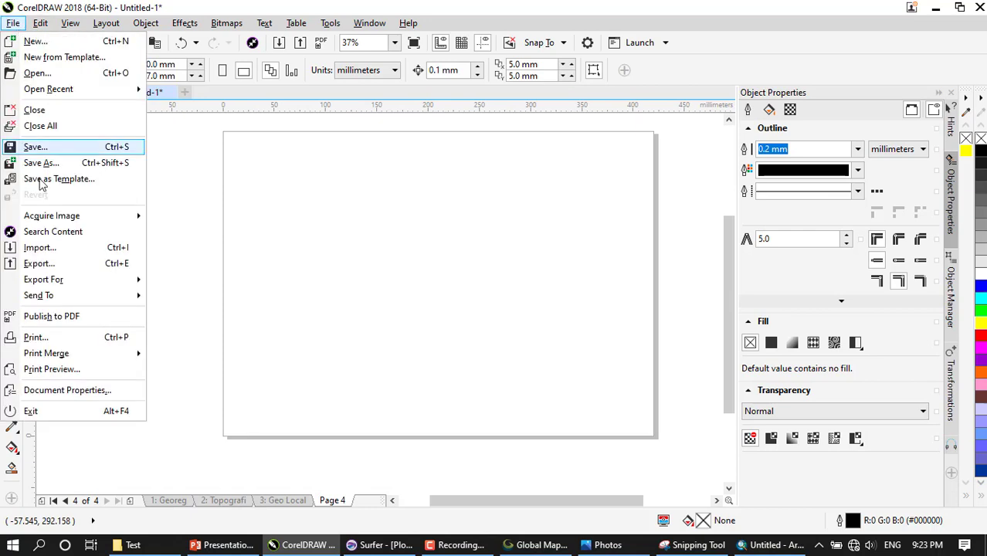
pyautogui.click(46, 248)
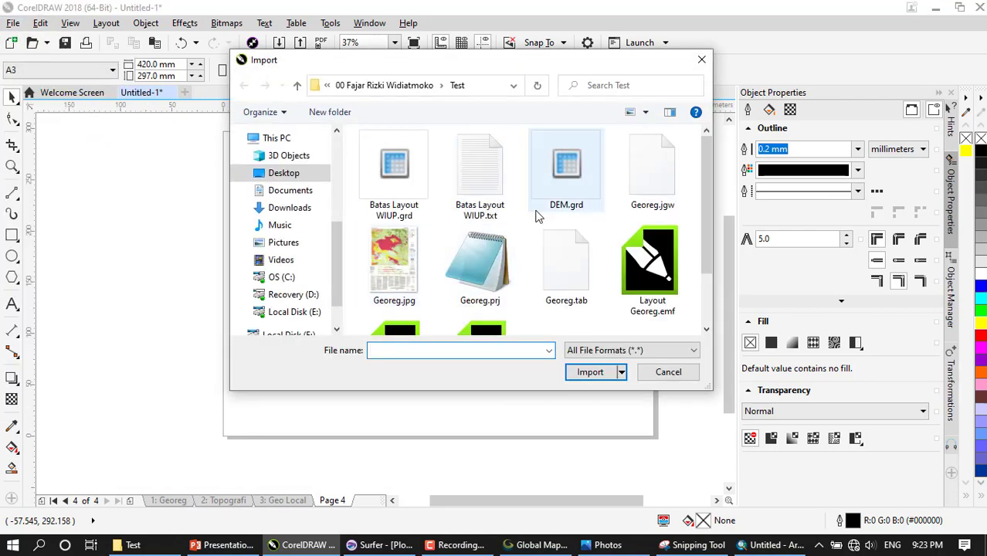
pyautogui.scroll(-2, 540, 220)
pyautogui.click(479, 286)
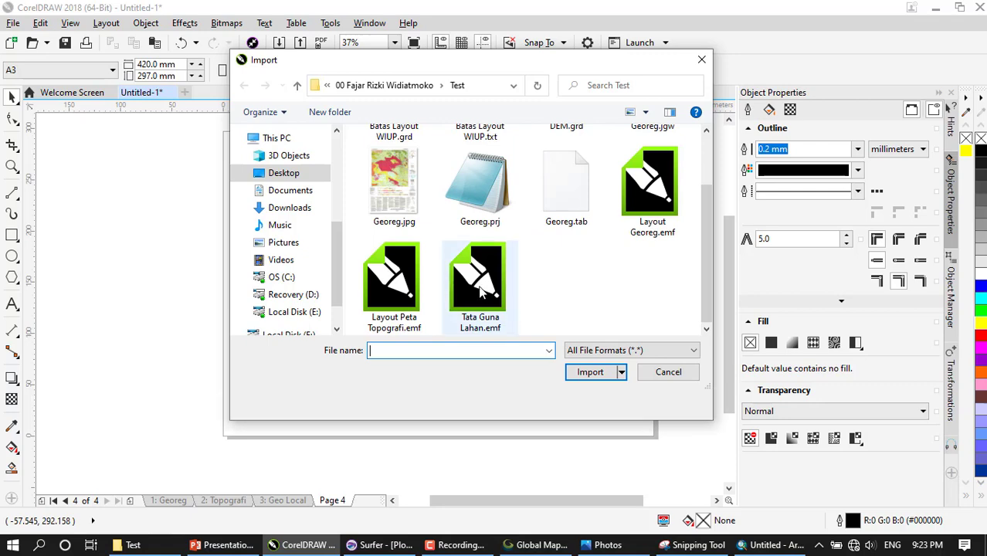
pyautogui.click(590, 401)
pyautogui.click(276, 166)
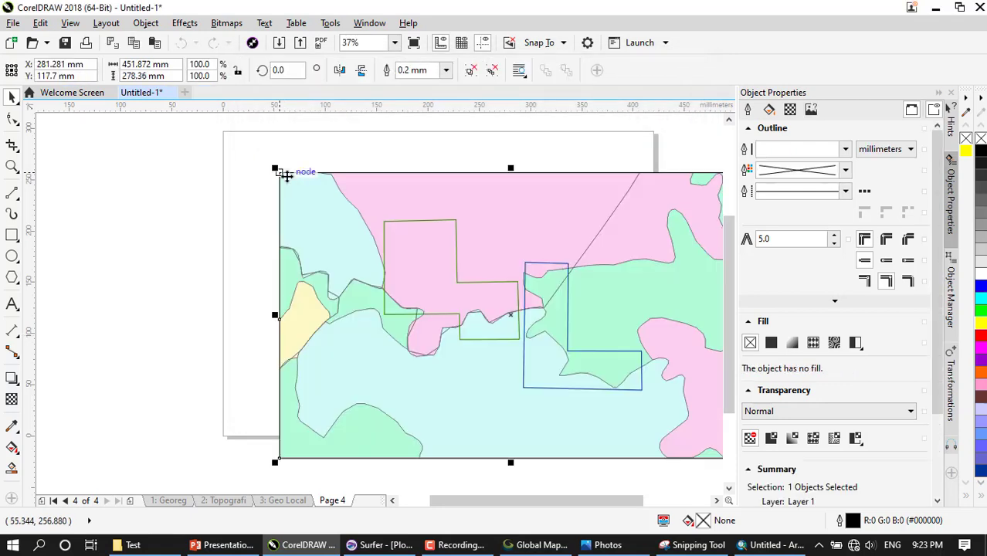
# - Scale the imported land use map to about 71% (about 321 by 198 mm) and position it inside the A3 page
pyautogui.moveTo(502, 332); pyautogui.dragTo(463, 300)
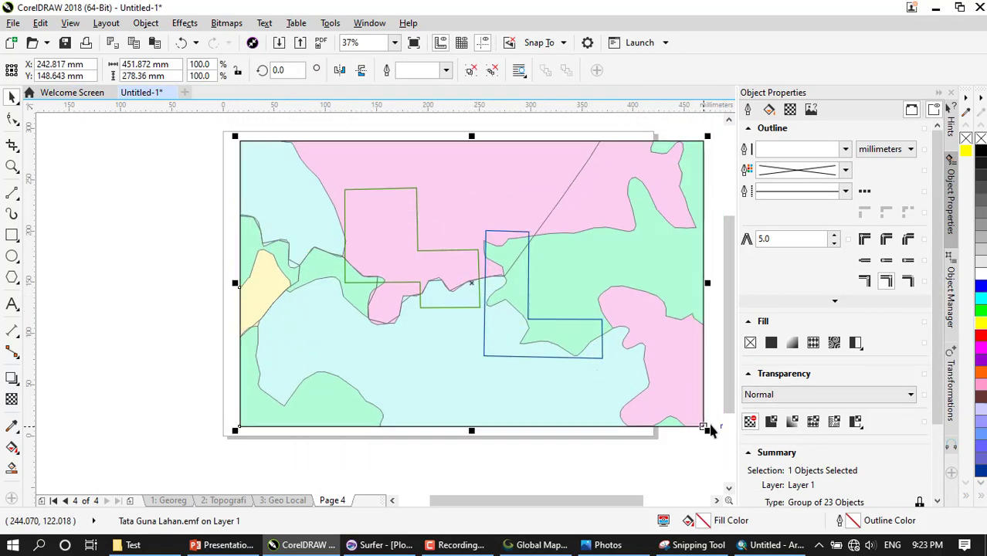
pyautogui.moveTo(708, 430); pyautogui.dragTo(573, 348)
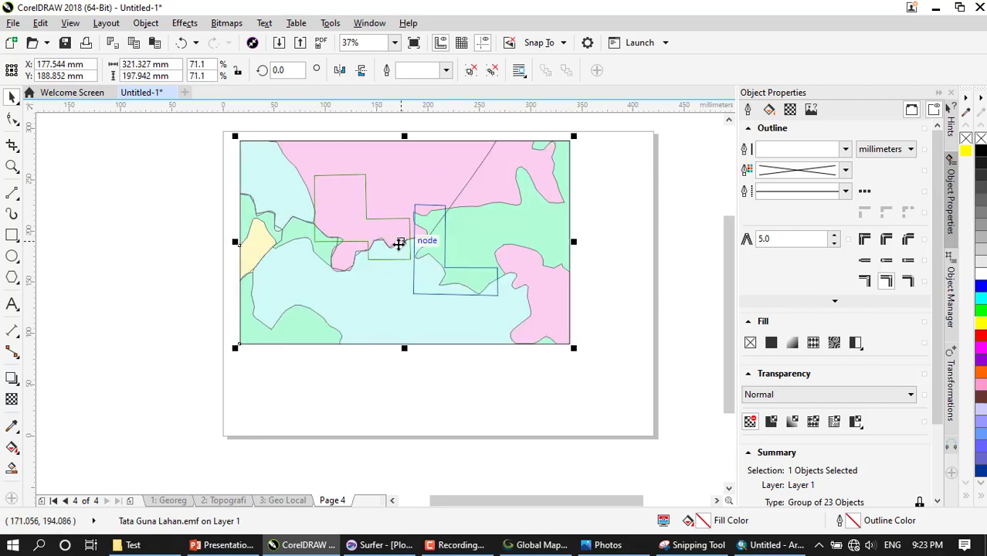
pyautogui.moveTo(399, 244); pyautogui.dragTo(397, 271)
pyautogui.click(585, 390)
pyautogui.scroll(2, 576, 361)
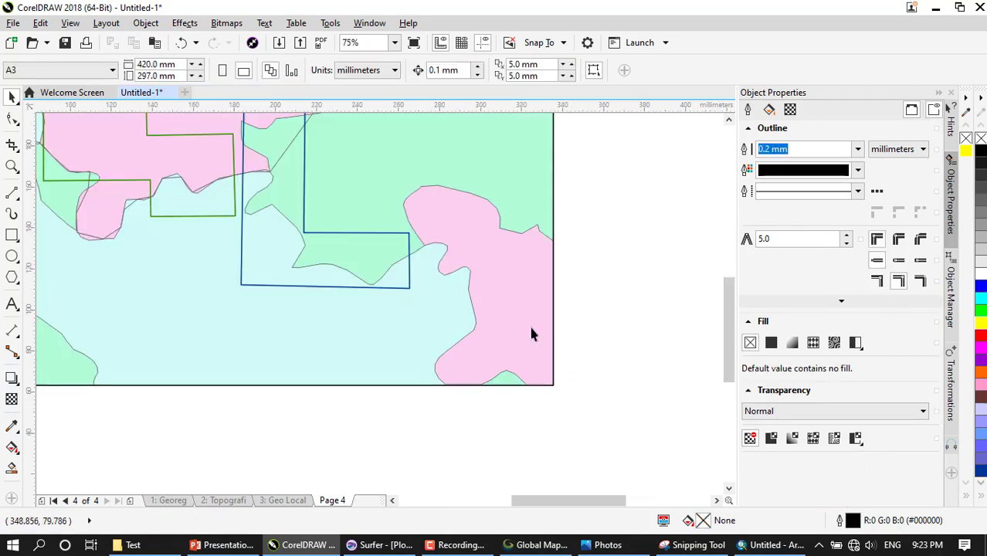
pyautogui.scroll(-2, 517, 363)
pyautogui.scroll(1, 502, 373)
pyautogui.scroll(2, 498, 351)
pyautogui.scroll(-1, 419, 355)
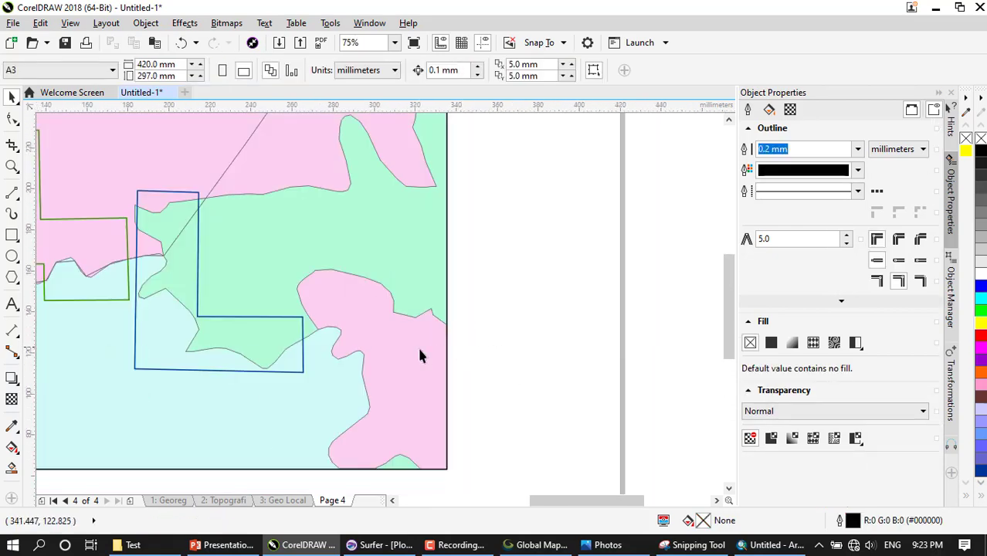
pyautogui.scroll(-1, 420, 356)
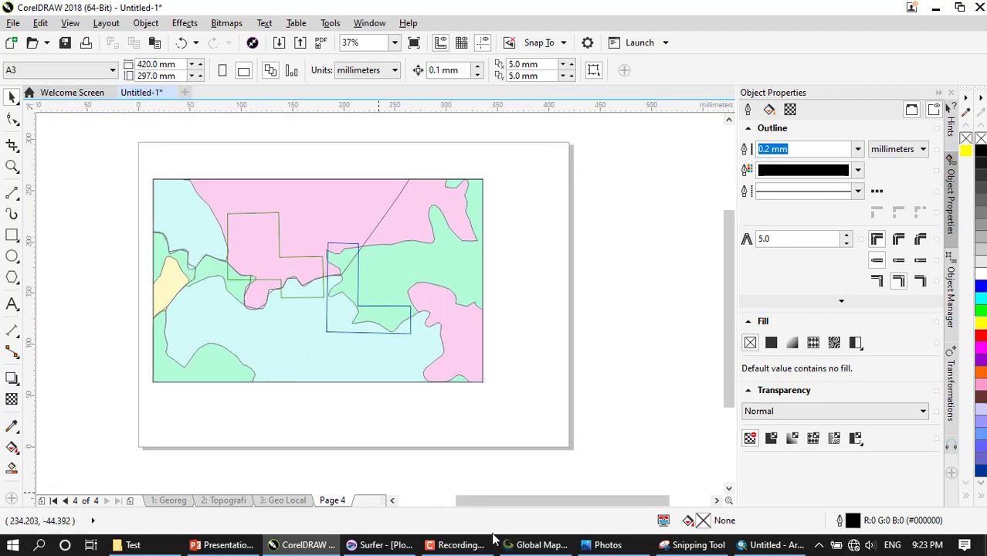
# - Check the land use classes in ArcMap, then rename CorelDRAW's page 4 after the Tata Guna Lahan map
pyautogui.click(756, 547)
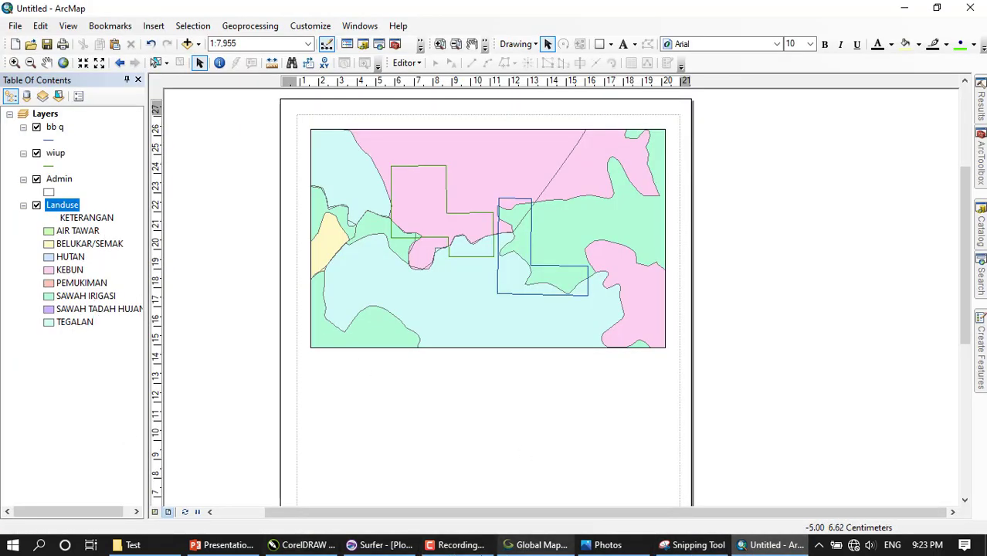
pyautogui.click(307, 545)
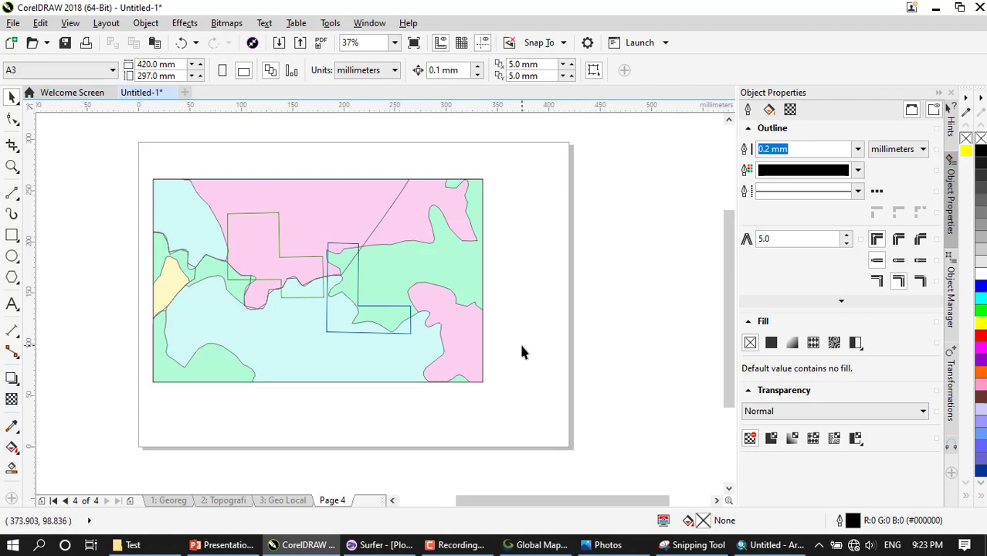
pyautogui.rightClick(332, 503)
pyautogui.click(375, 408)
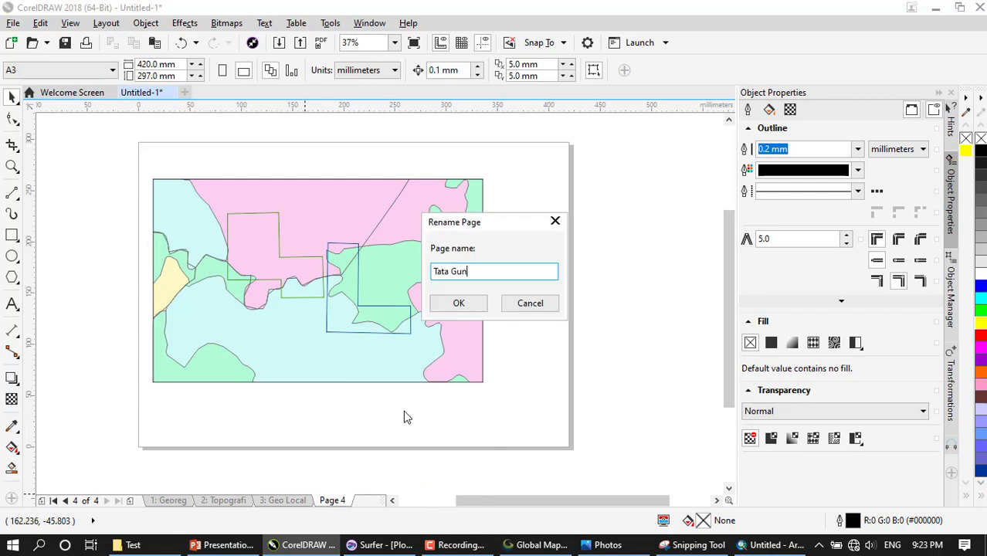
pyautogui.click(459, 303)
# - Check the required map list in PowerPoint, then open Book1.xlsx from the data folder beside the Test folder
pyautogui.click(222, 544)
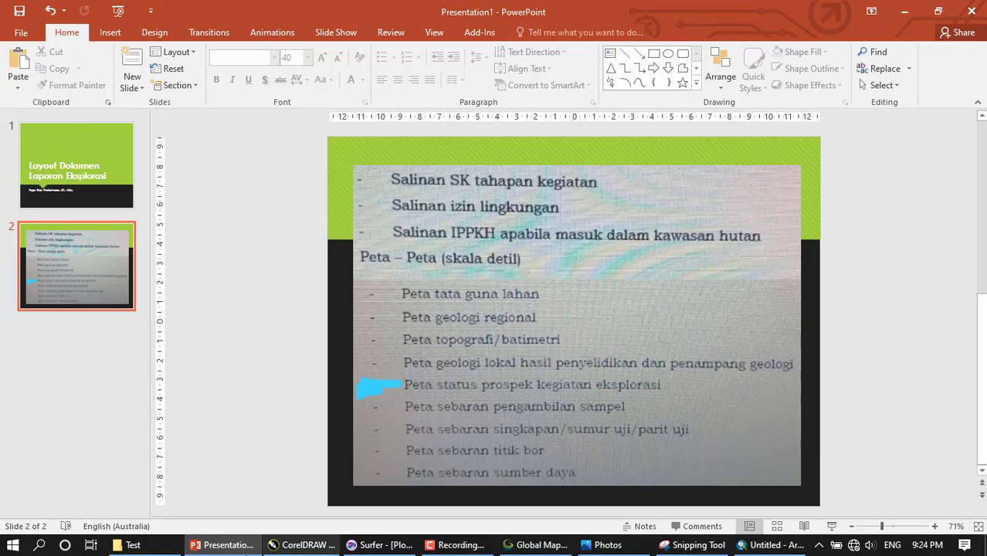
pyautogui.click(126, 547)
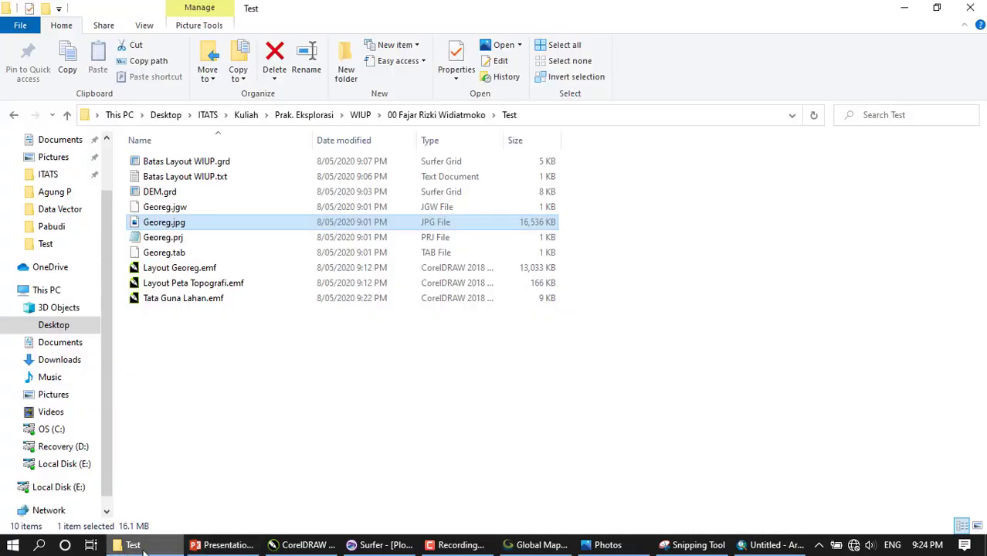
pyautogui.click(68, 116)
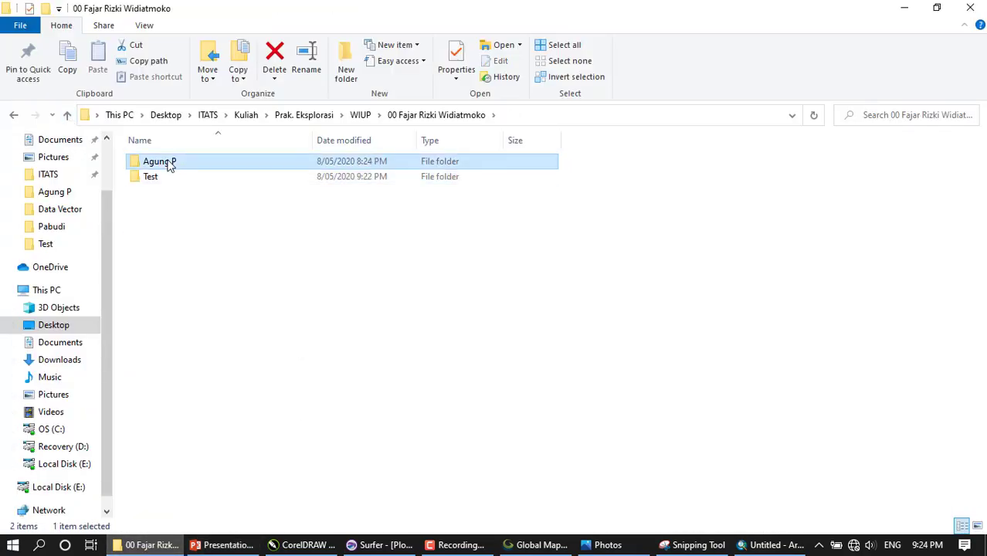
pyautogui.doubleClick(166, 161)
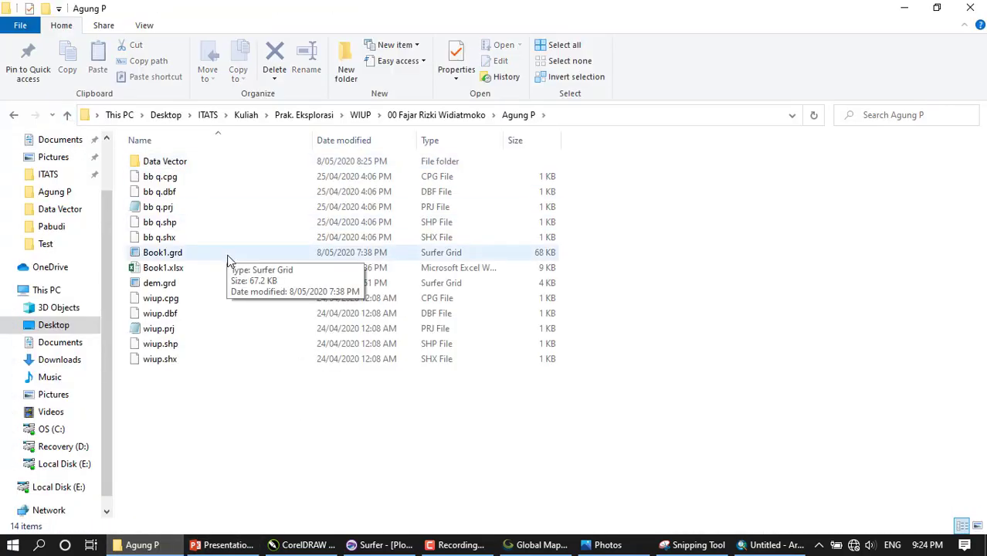
pyautogui.doubleClick(158, 269)
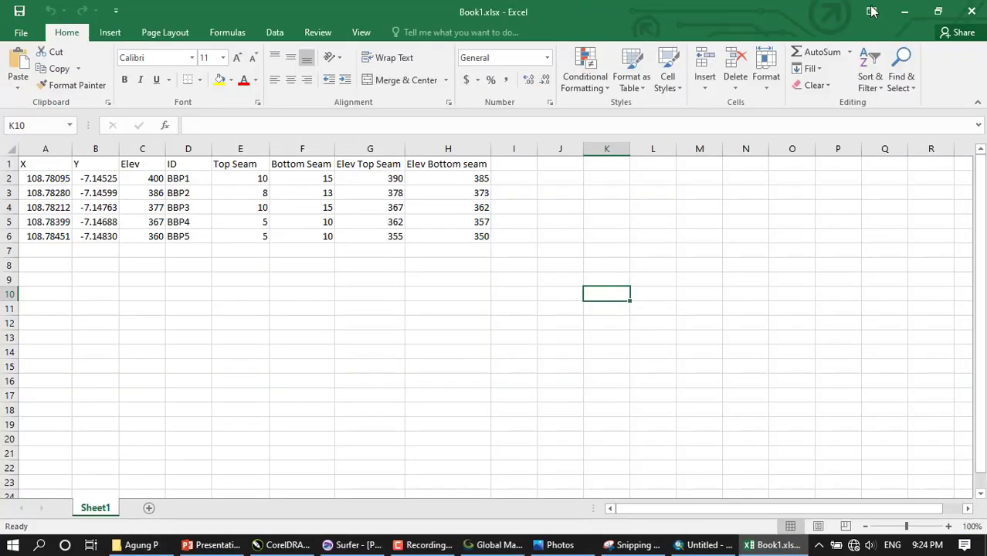
# - Arrange the Book1.xlsx window and the File Explorer window side by side, each filling half the screen
pyautogui.click(936, 8)
pyautogui.moveTo(665, 164); pyautogui.dragTo(1, 178)
pyautogui.click(711, 98)
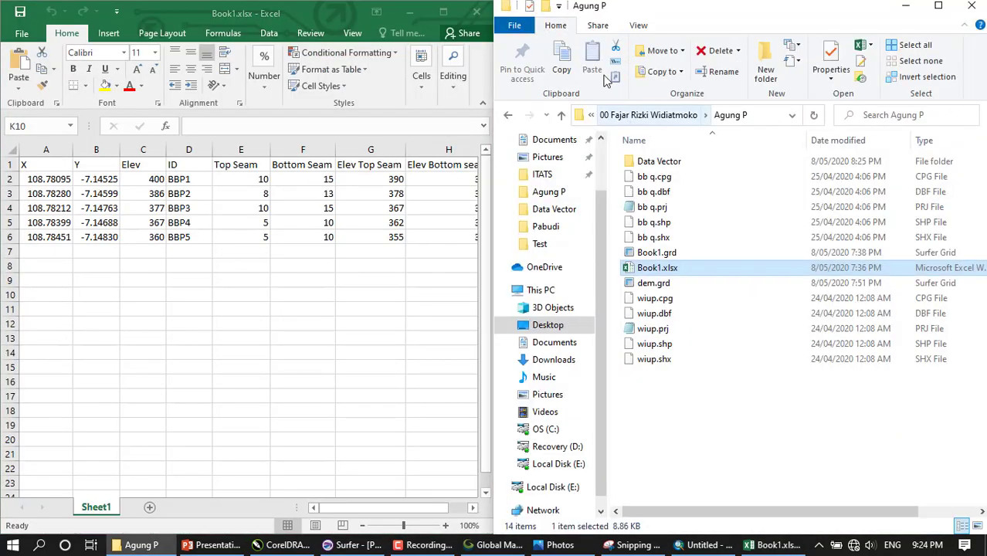
# - Open Data Sumur BBP.xlsx from the 1P subfolder of the student's WIUP folder and place it beside Book1.xlsx
pyautogui.click(564, 118)
pyautogui.click(564, 117)
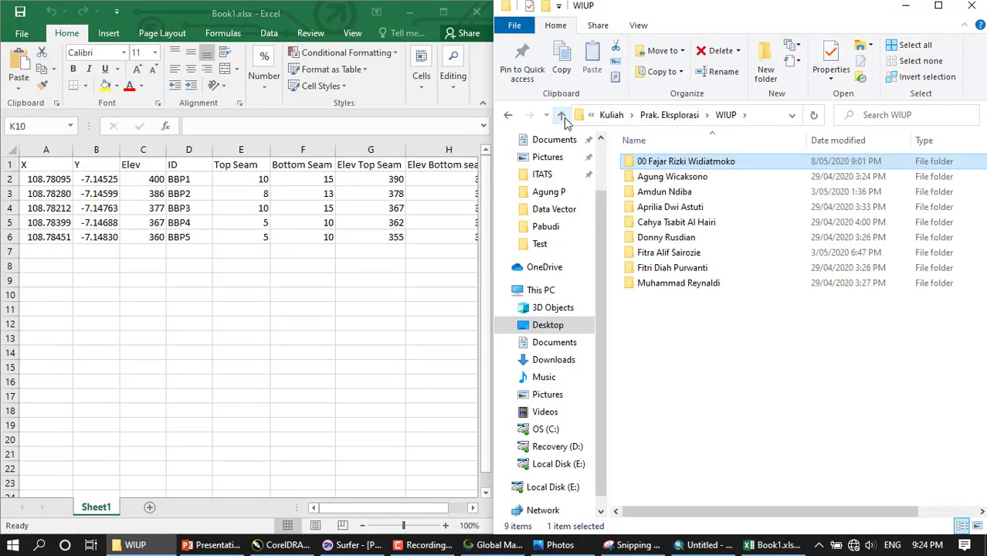
pyautogui.click(684, 190)
pyautogui.doubleClick(683, 177)
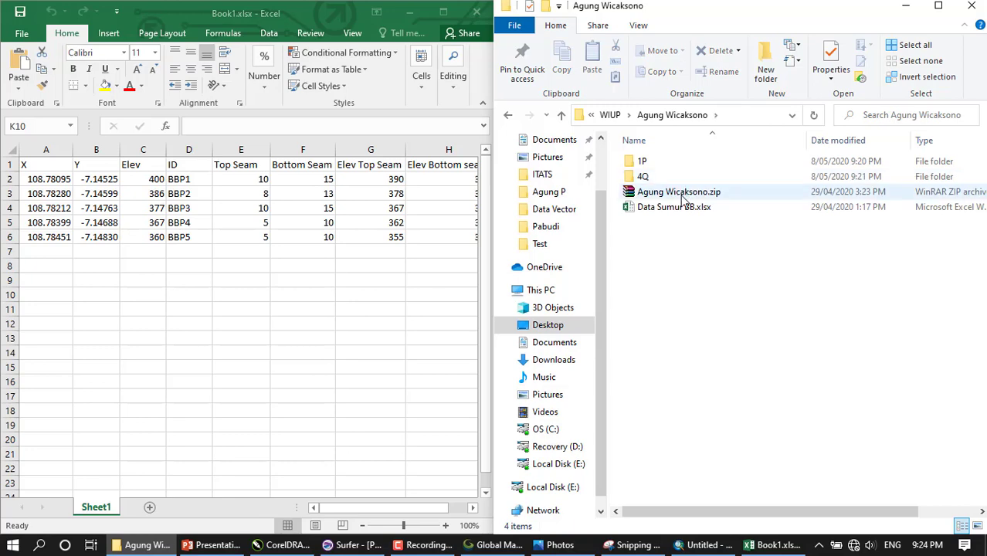
pyautogui.doubleClick(649, 163)
pyautogui.doubleClick(924, 179)
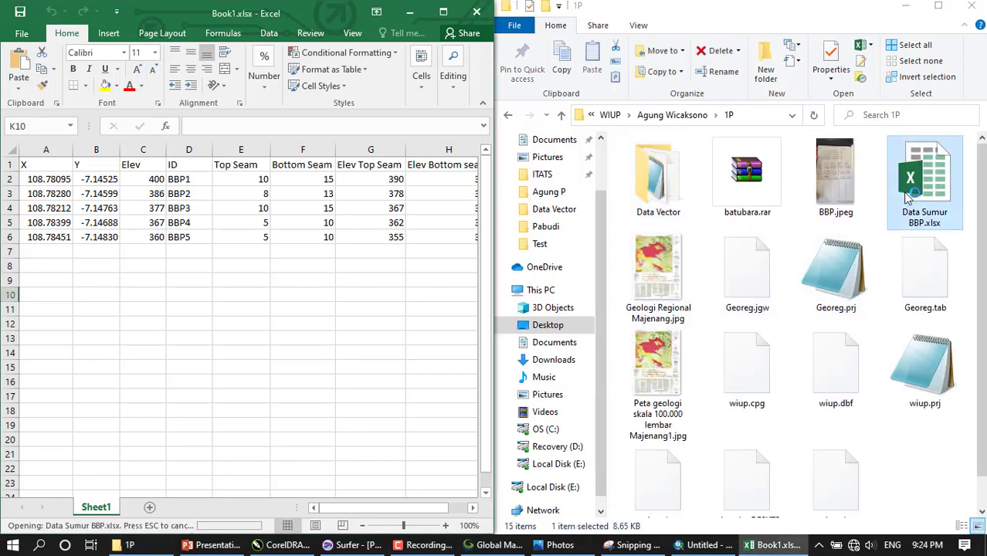
pyautogui.moveTo(359, 57); pyautogui.dragTo(985, 116)
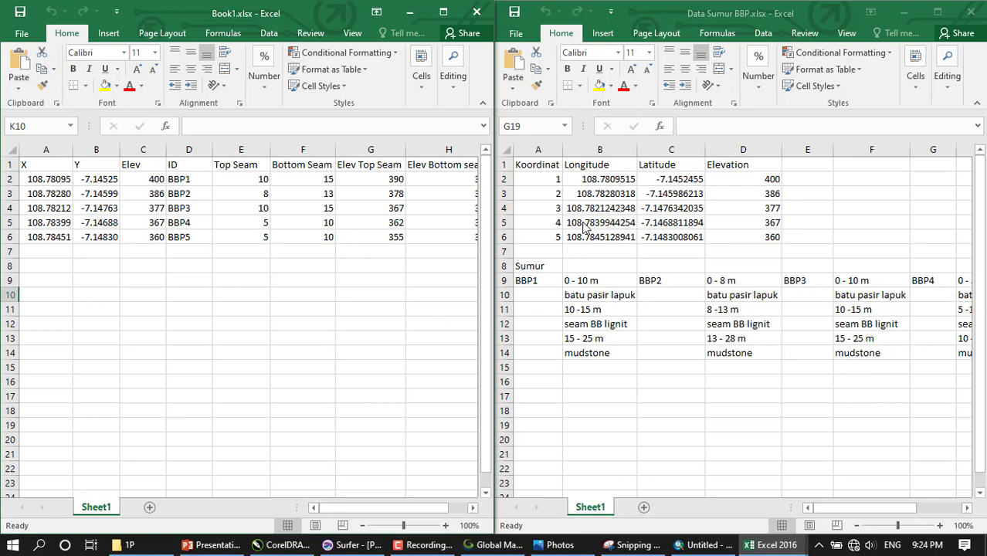
# - Compare the well coordinates and seam depth intervals in Data Sumur BBP.xlsx with the X, Y and Top Seam columns of Book1.xlsx
pyautogui.moveTo(607, 182); pyautogui.dragTo(602, 238)
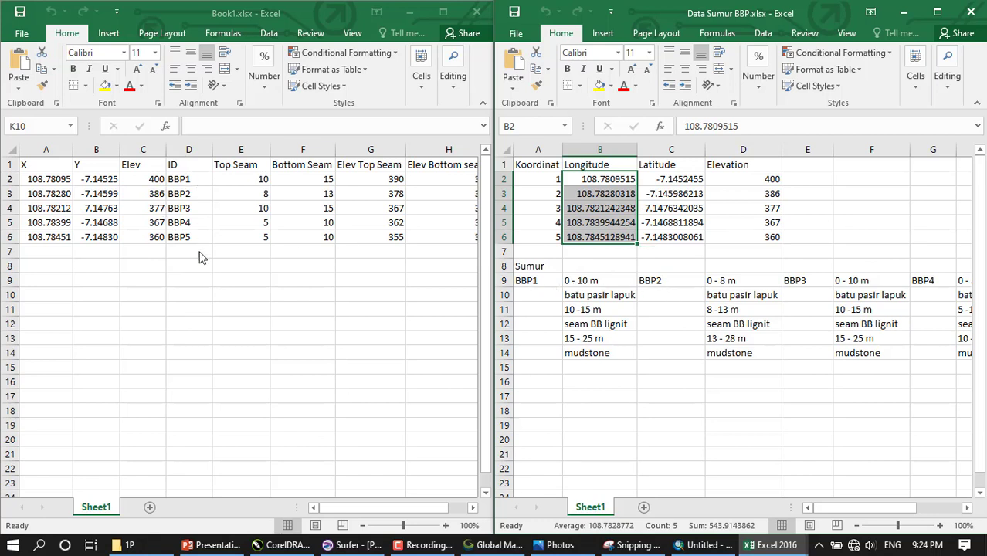
pyautogui.click(267, 179)
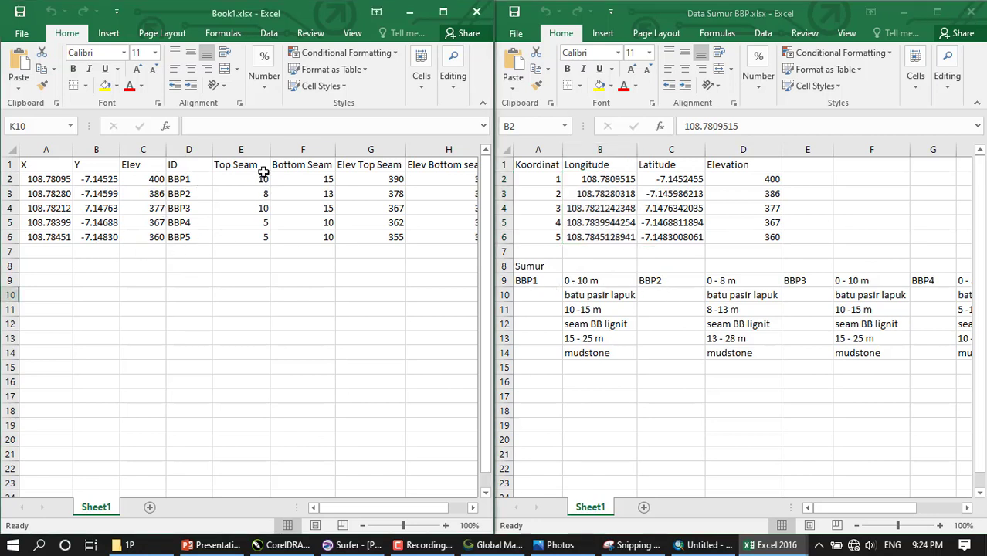
pyautogui.click(267, 182)
pyautogui.press('Up')
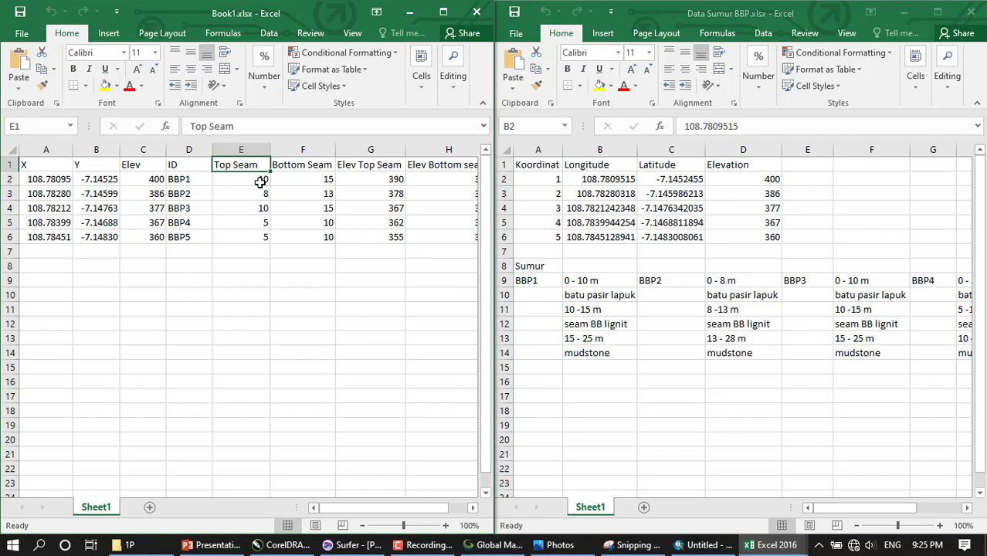
pyautogui.click(260, 184)
pyautogui.click(263, 195)
pyautogui.click(267, 208)
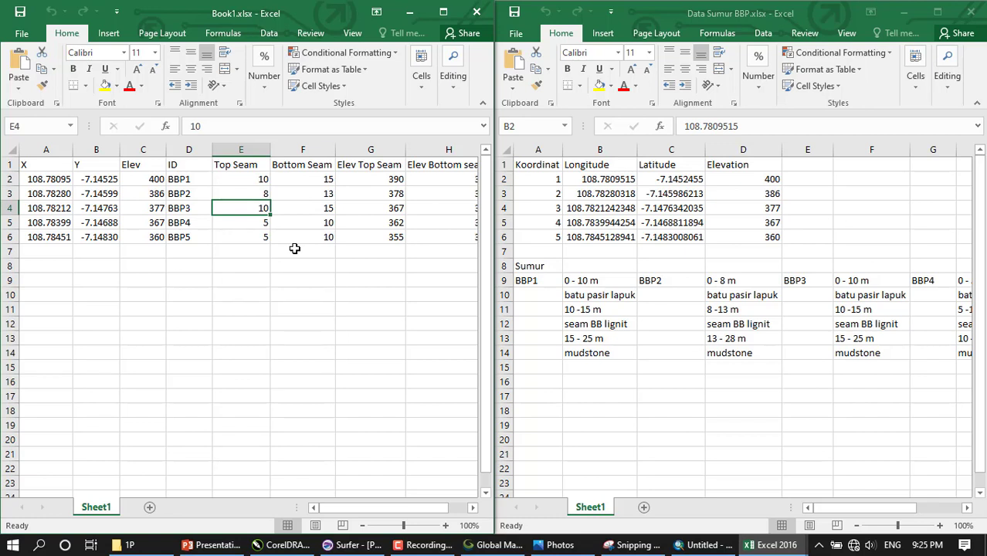
pyautogui.click(260, 335)
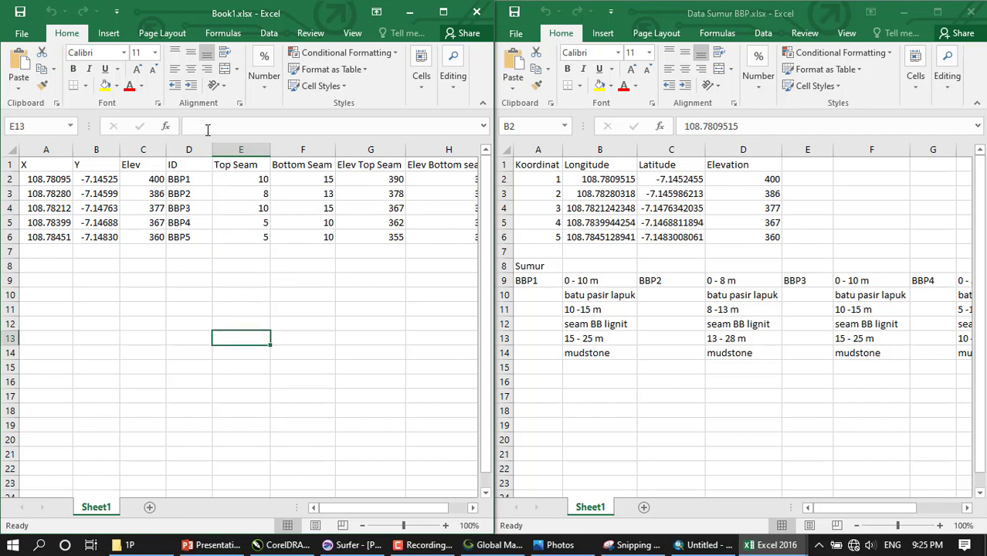
# - Save Book1.xlsx into the Test folder as Data Sampling in Excel 97-2003 Workbook (*.xls) format
pyautogui.click(21, 32)
pyautogui.click(43, 179)
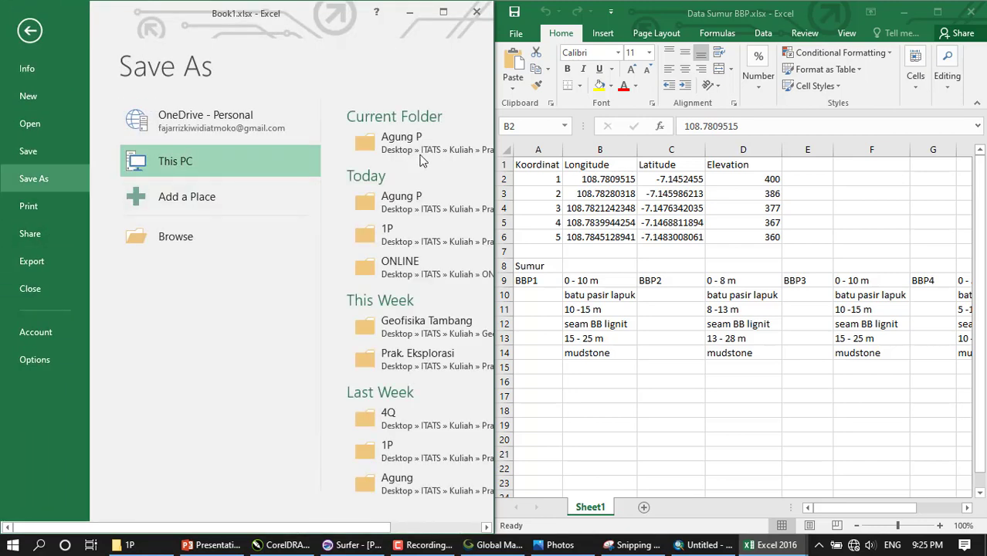
pyautogui.click(412, 147)
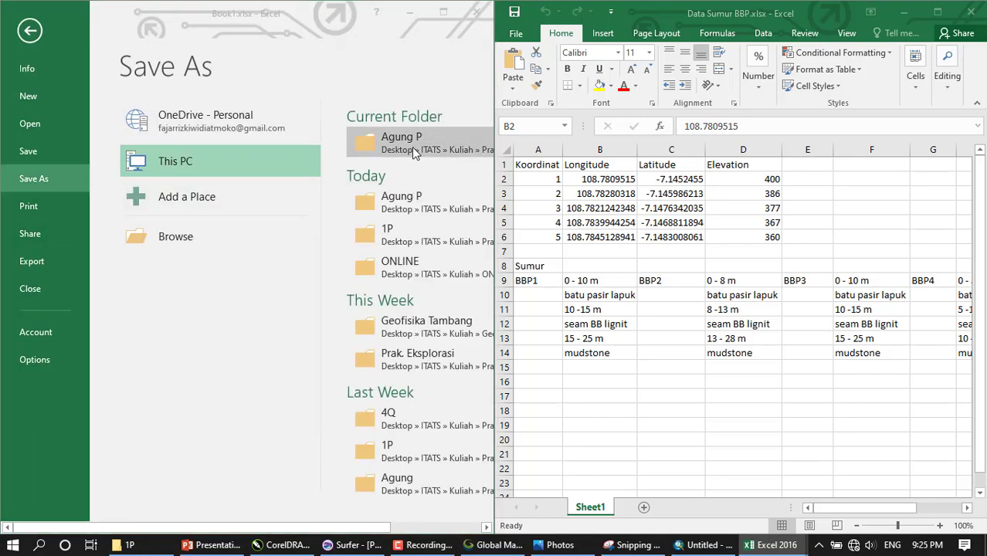
pyautogui.click(73, 37)
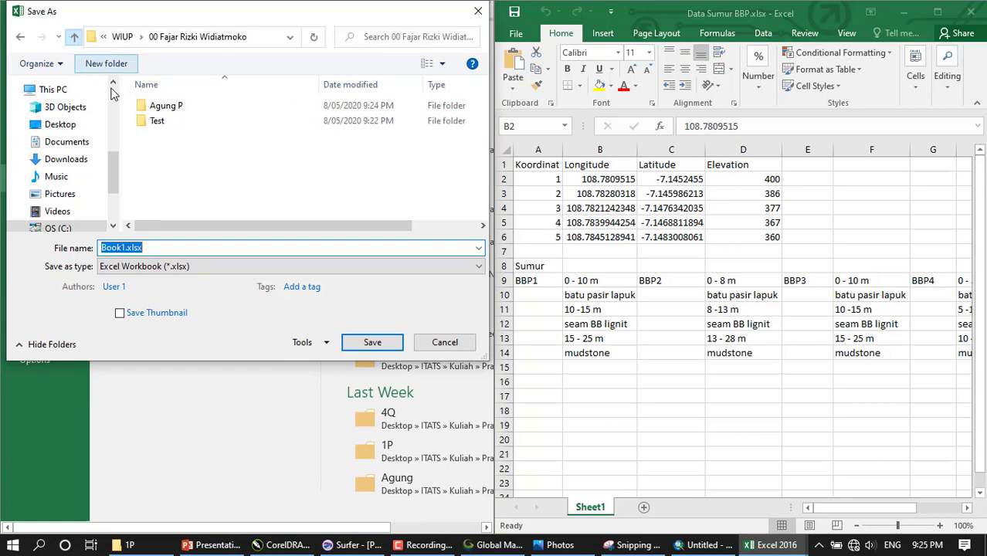
pyautogui.doubleClick(164, 124)
pyautogui.click(193, 266)
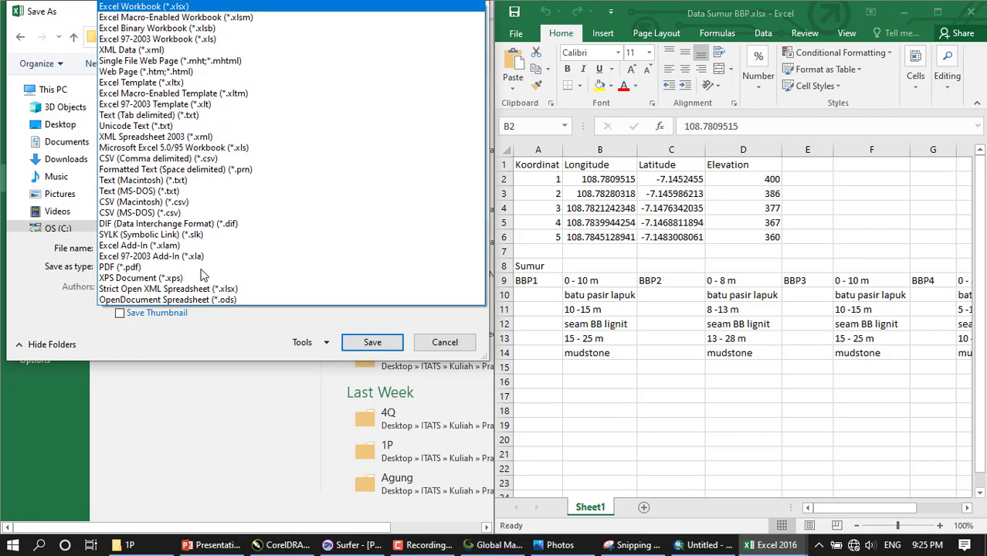
pyautogui.click(180, 40)
pyautogui.click(219, 245)
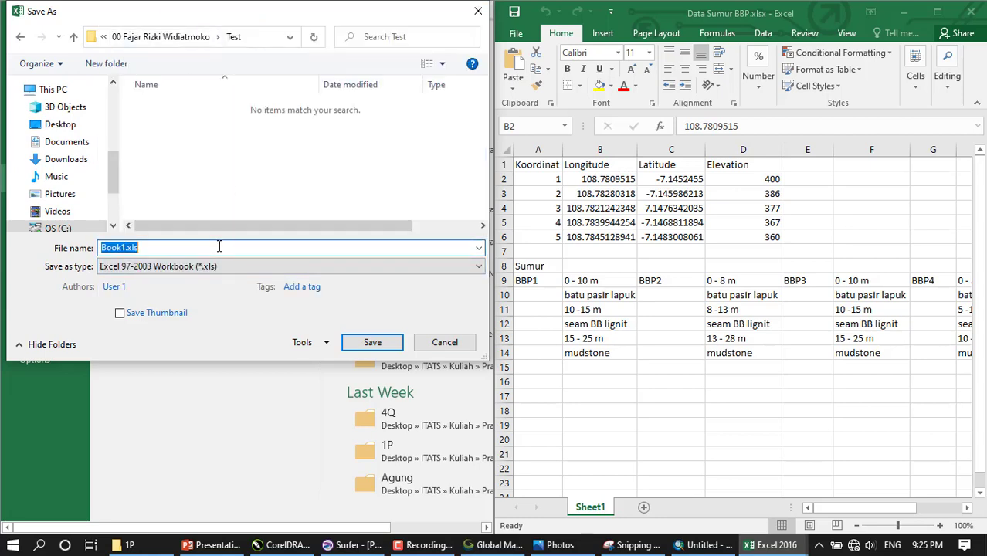
pyautogui.write('Data')
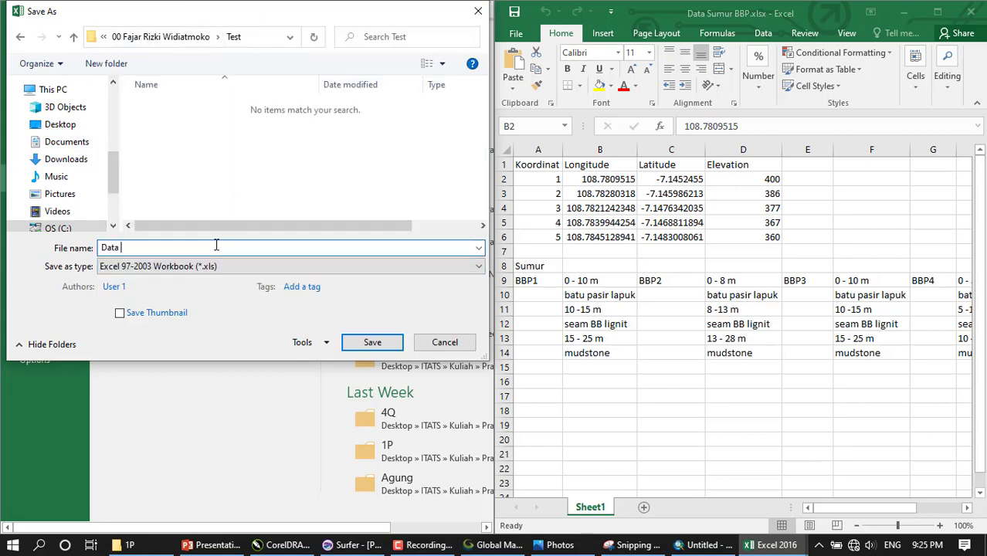
pyautogui.write(' Sampling')
pyautogui.click(396, 347)
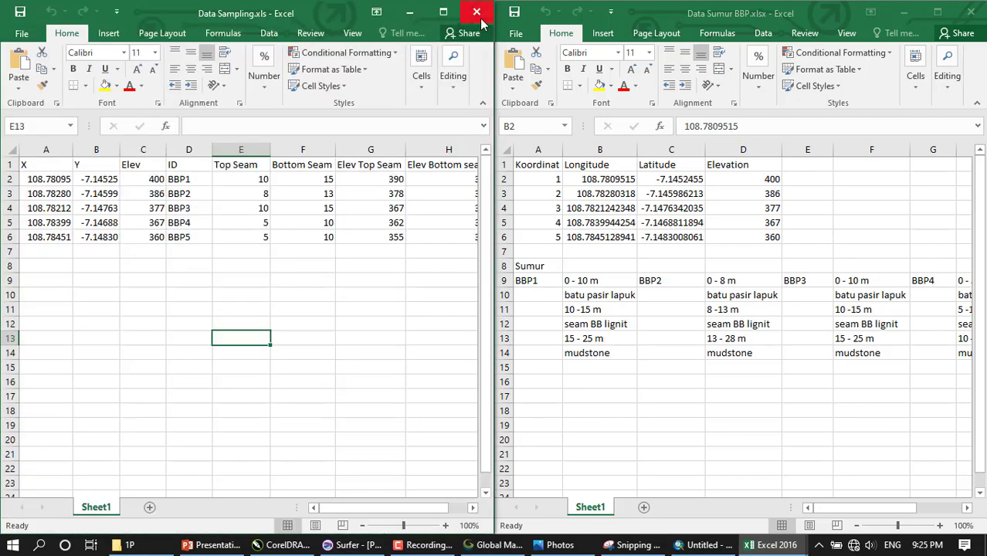
# - Close Data Sampling.xls and Data Sumur BBP.xlsx, switch to ArcMap, and change the land use map from layout view to data view
pyautogui.click(480, 19)
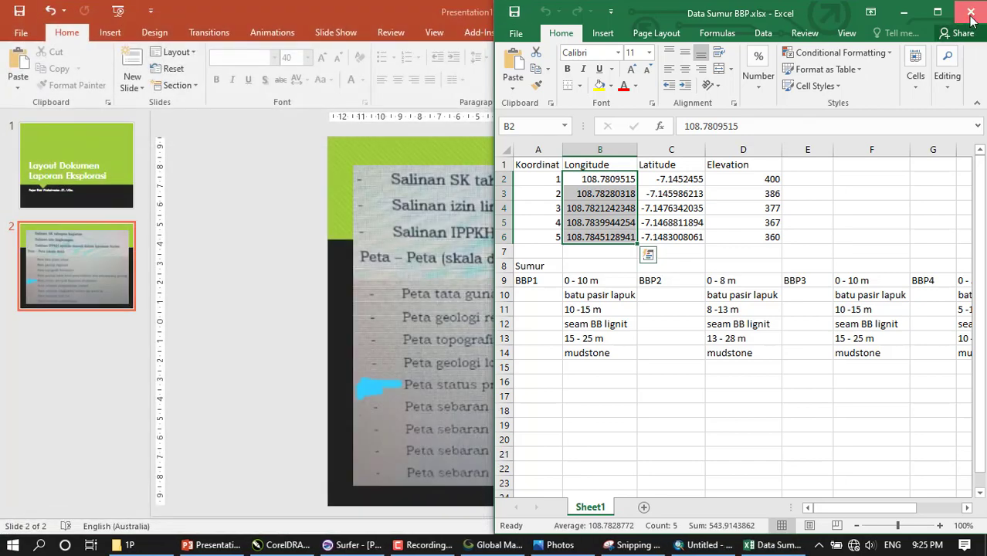
pyautogui.click(971, 13)
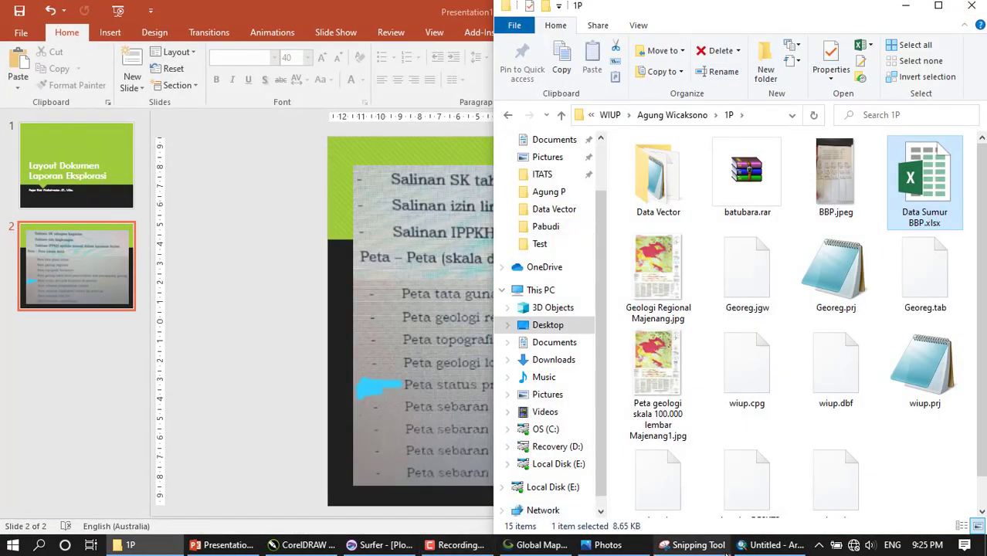
pyautogui.click(767, 546)
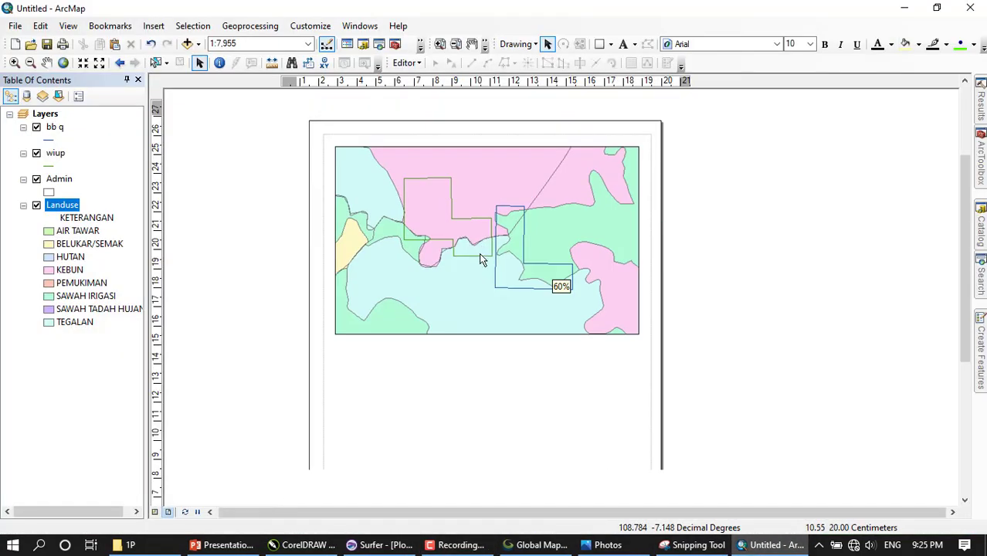
pyautogui.scroll(3, 479, 258)
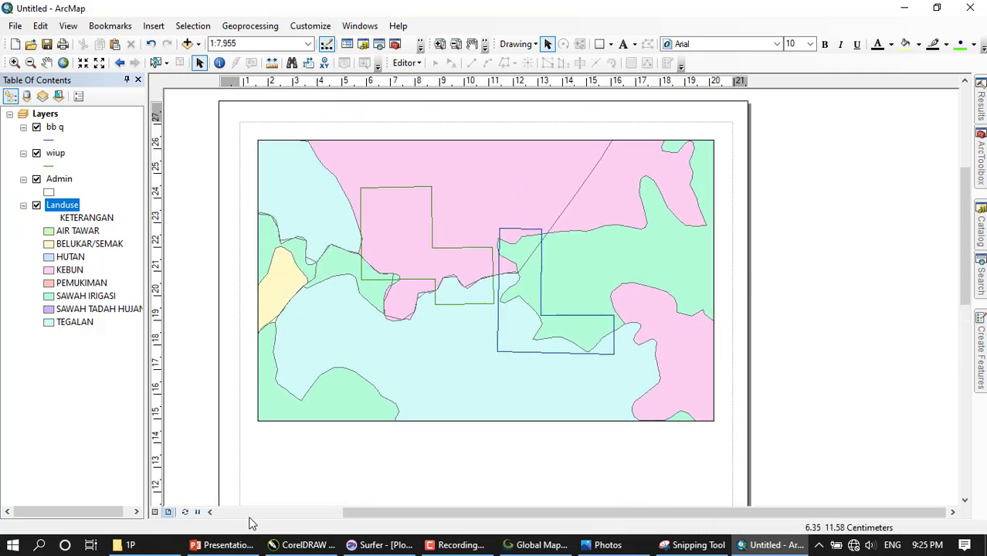
pyautogui.click(155, 512)
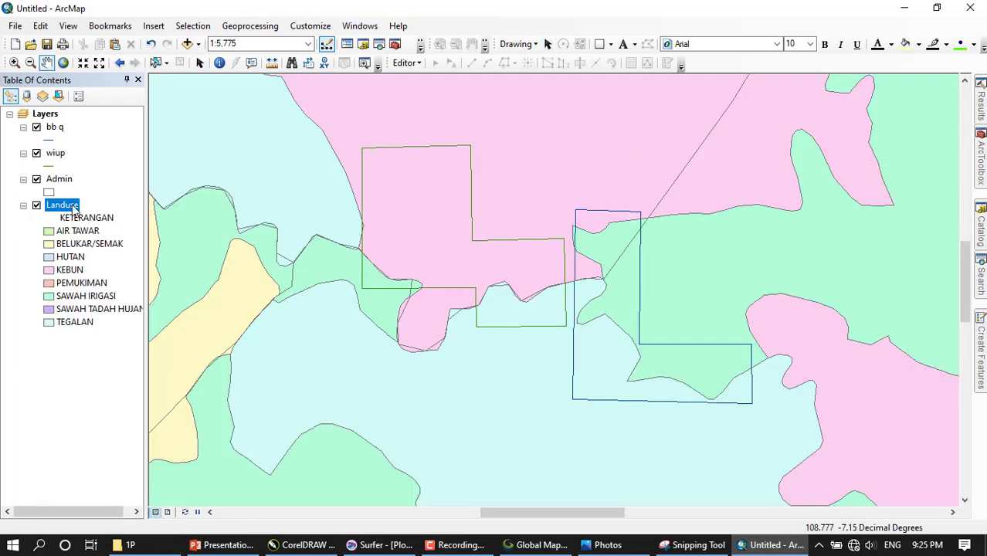
# - Start Add XY Data and choose Sheet1$ of Data Sampling.xls in the Test folder as the coordinate table
pyautogui.click(199, 44)
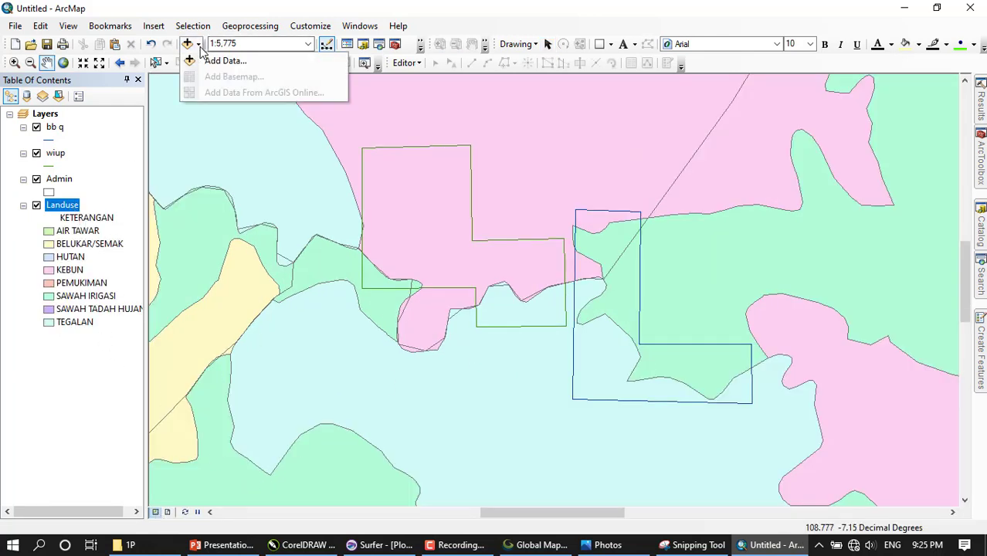
pyautogui.click(198, 44)
pyautogui.click(14, 26)
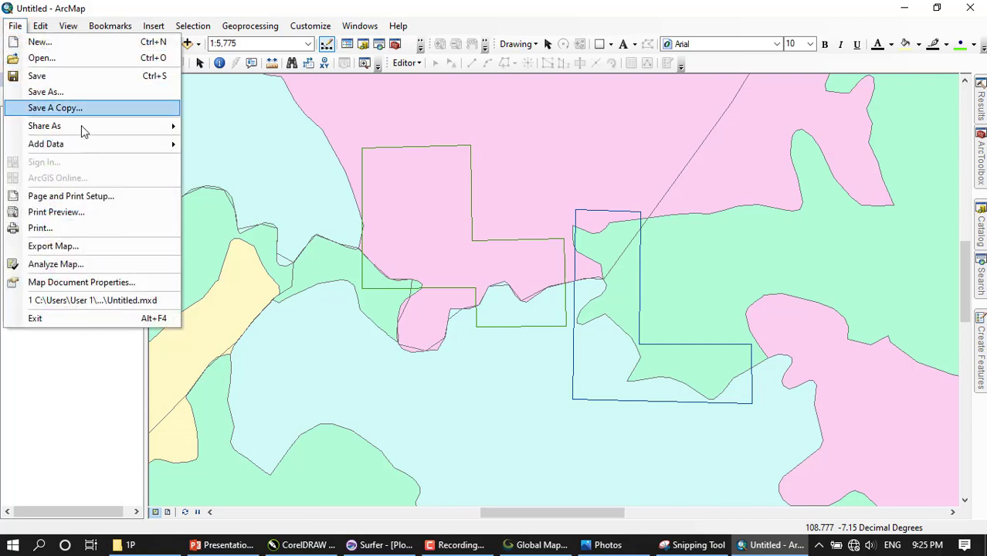
pyautogui.moveTo(99, 152)
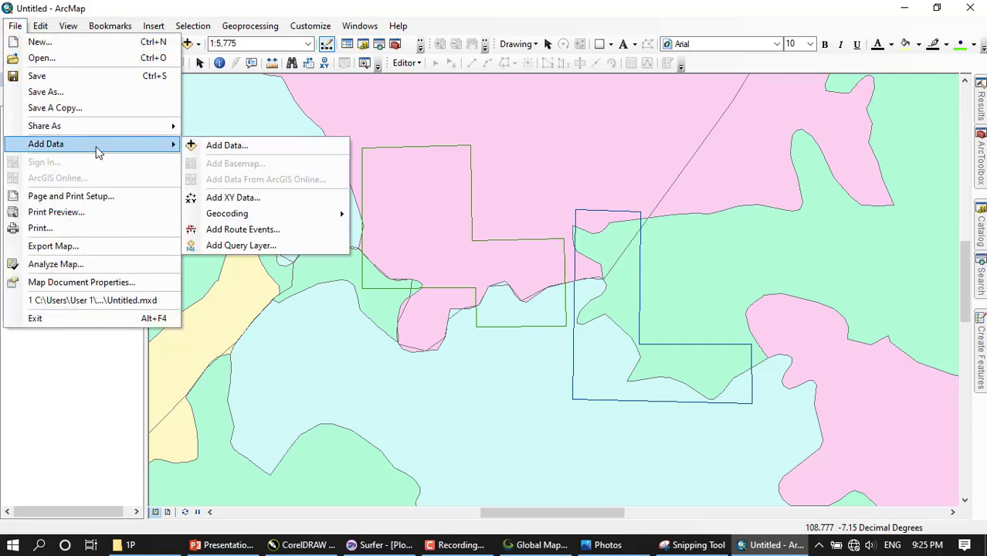
pyautogui.click(276, 204)
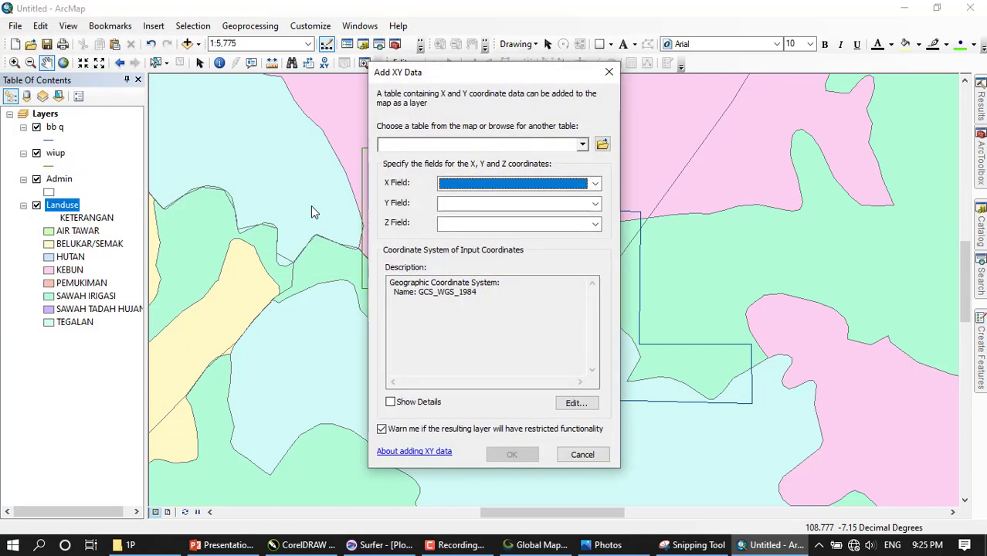
pyautogui.click(602, 145)
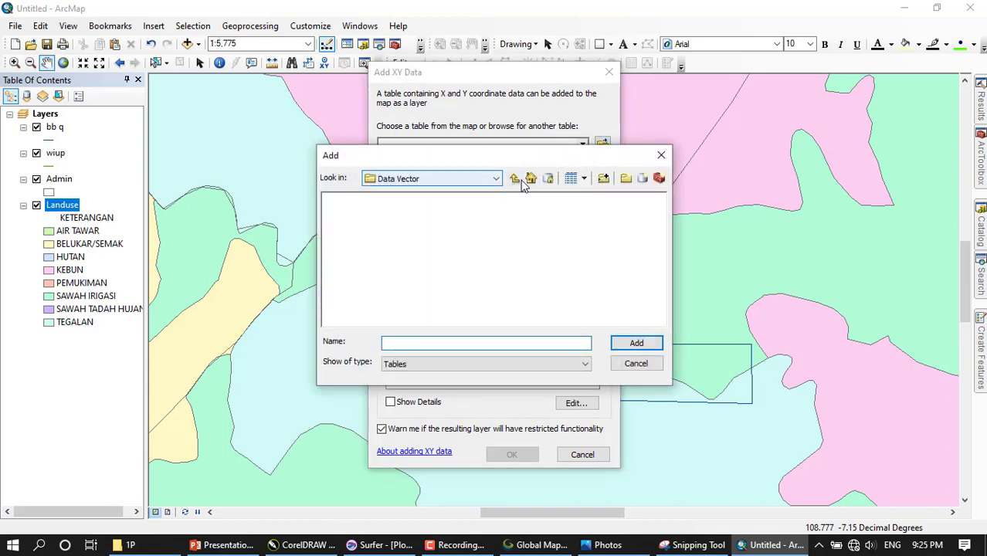
pyautogui.click(516, 179)
pyautogui.click(516, 180)
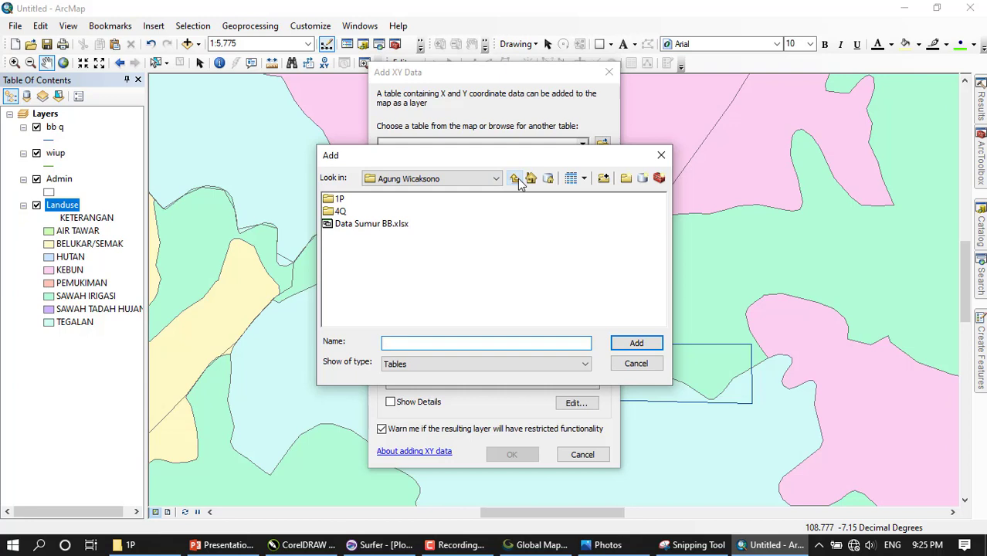
pyautogui.click(516, 179)
pyautogui.doubleClick(399, 199)
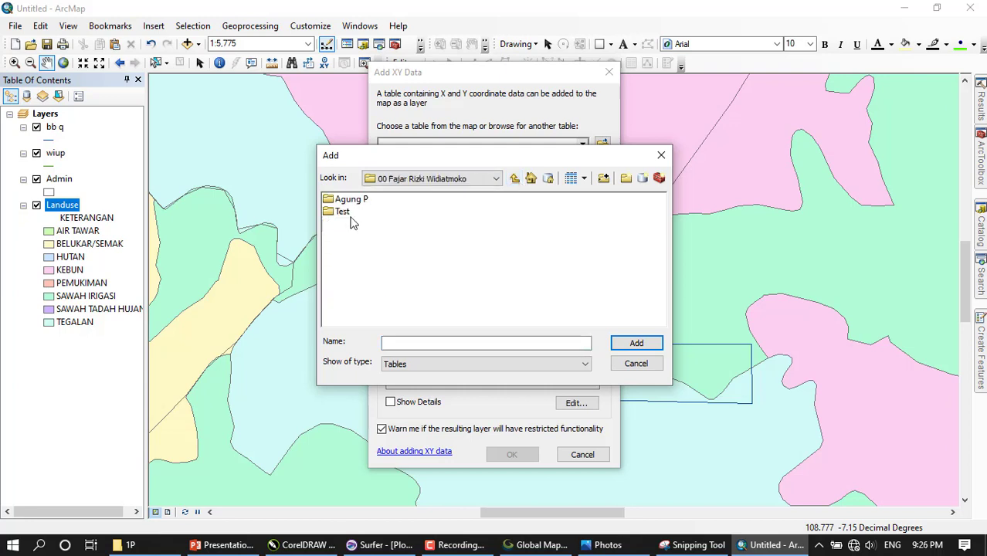
pyautogui.doubleClick(346, 214)
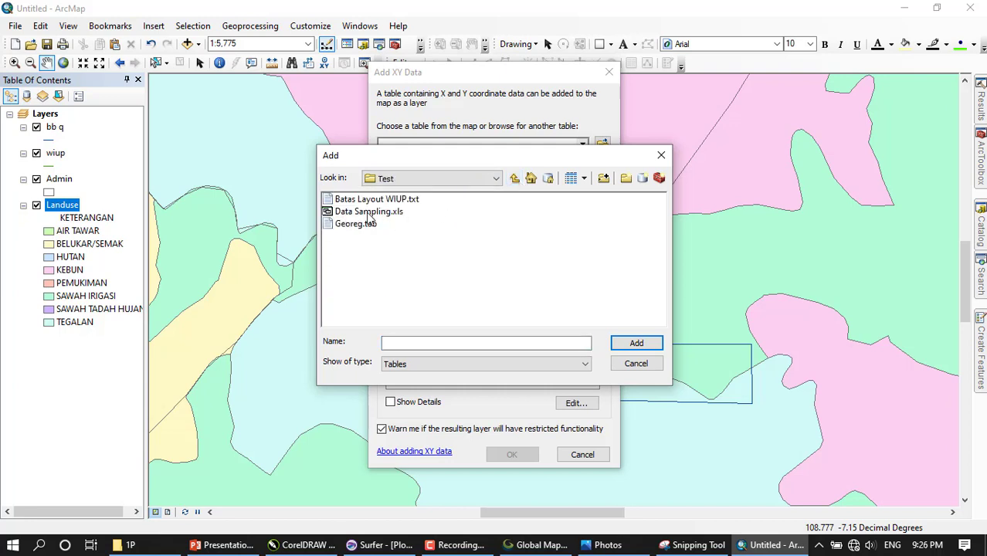
pyautogui.click(369, 215)
pyautogui.click(636, 343)
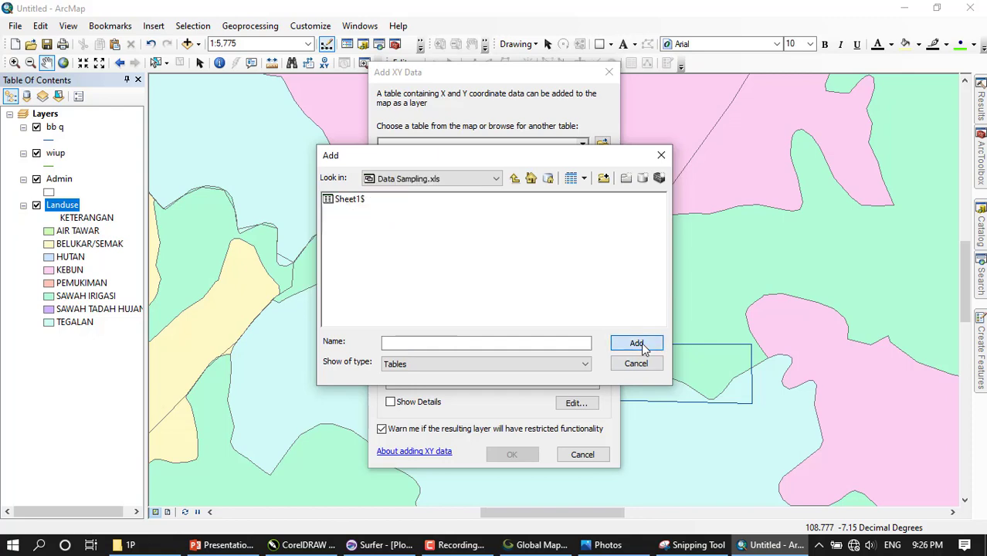
pyautogui.click(350, 199)
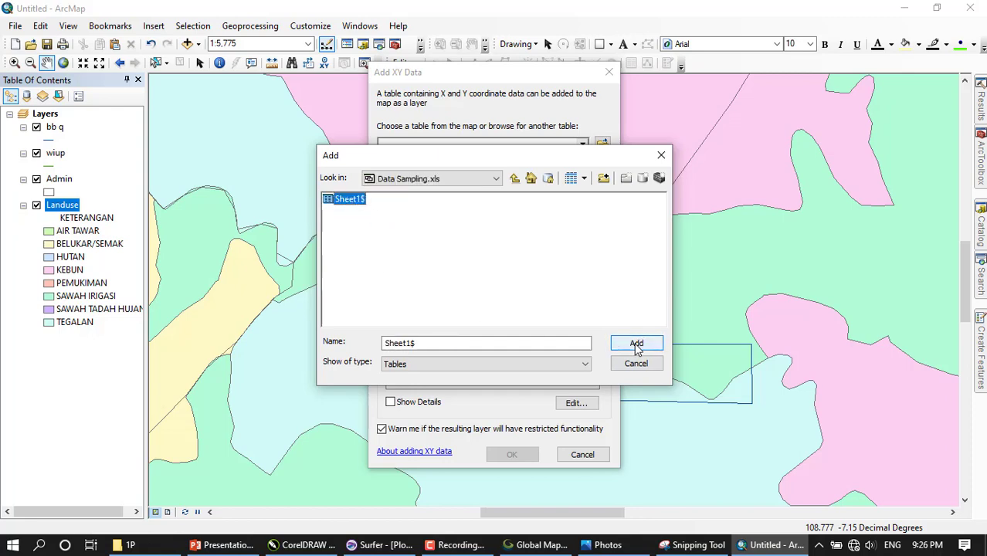
pyautogui.click(636, 343)
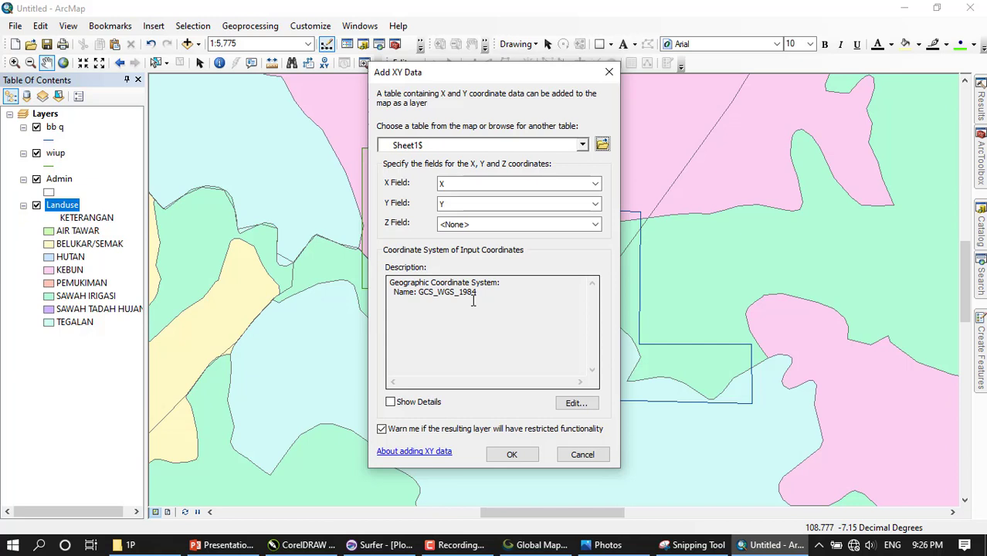
# - Add the Sheet1$ borehole points to the map with the X and Y fields in GCS_WGS_1984, accepting the missing Object-ID field
pyautogui.click(509, 457)
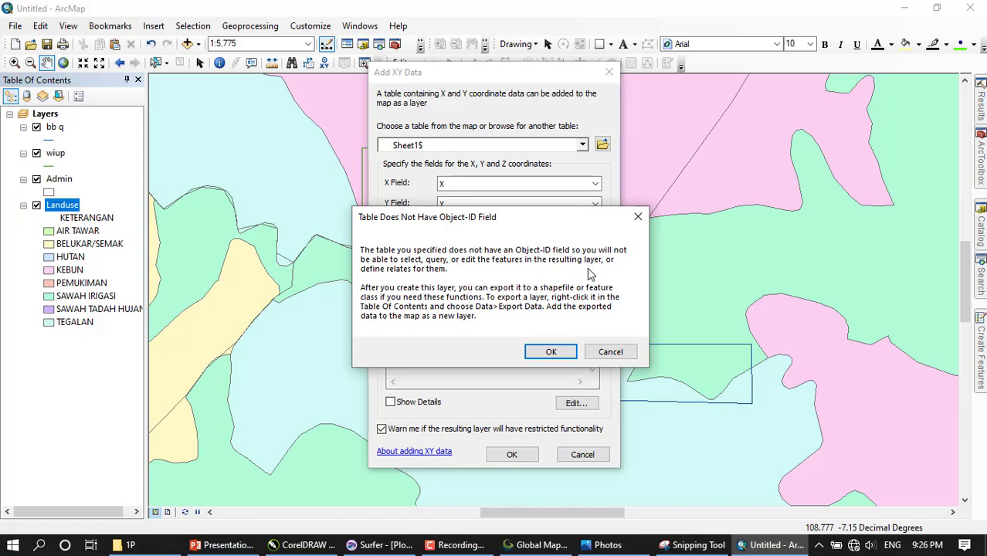
pyautogui.click(568, 356)
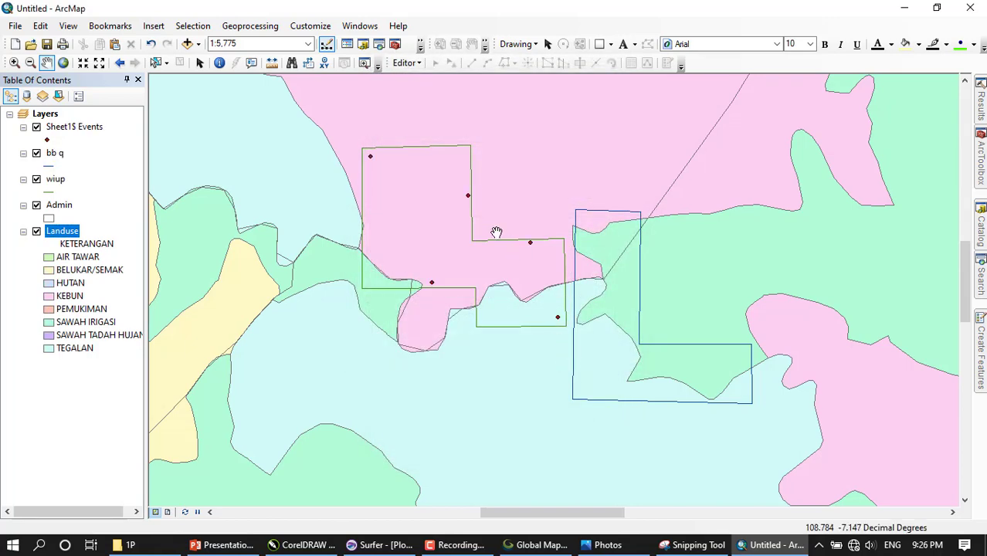
pyautogui.scroll(-3, 481, 227)
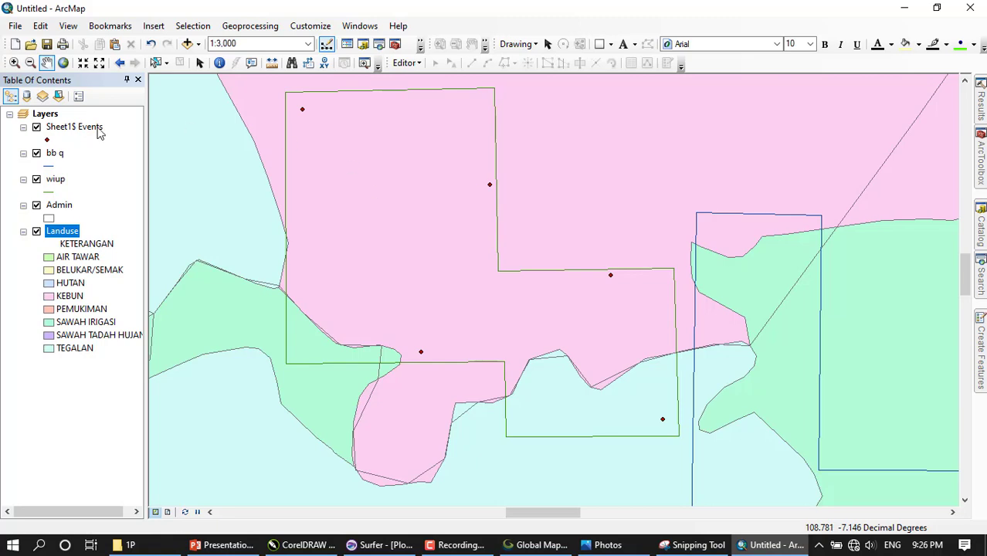
# - Open the label settings in the properties of the Sheet1$ Events point layer
pyautogui.rightClick(62, 129)
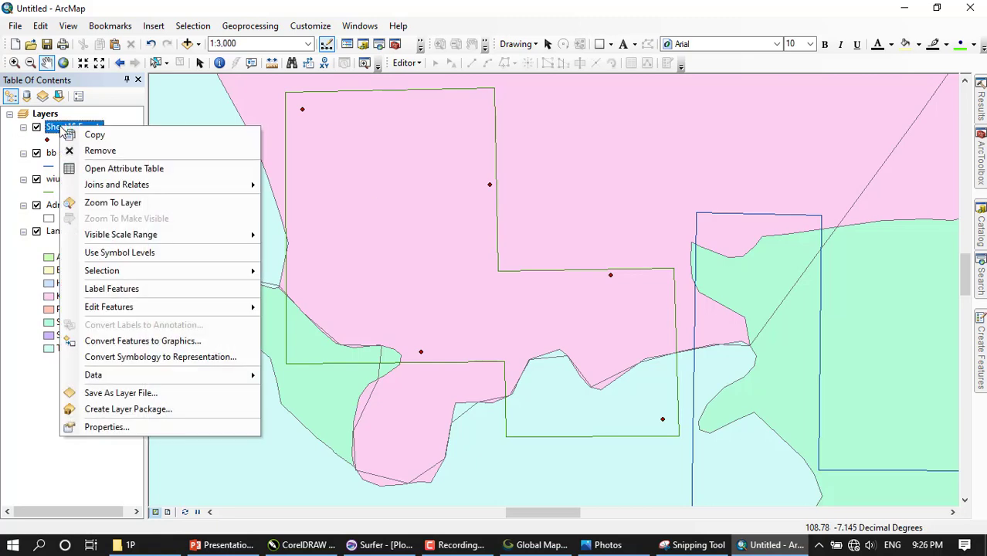
pyautogui.click(128, 429)
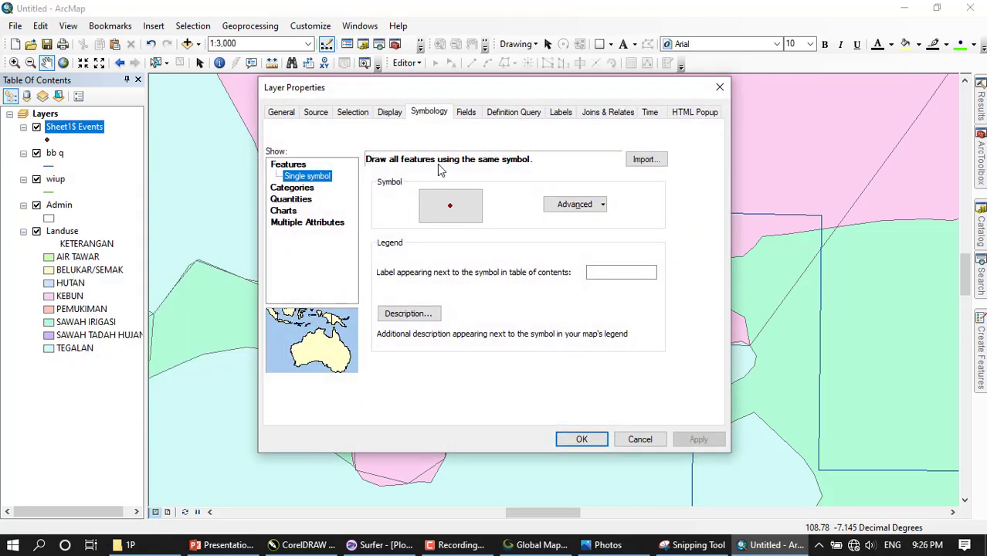
pyautogui.click(570, 115)
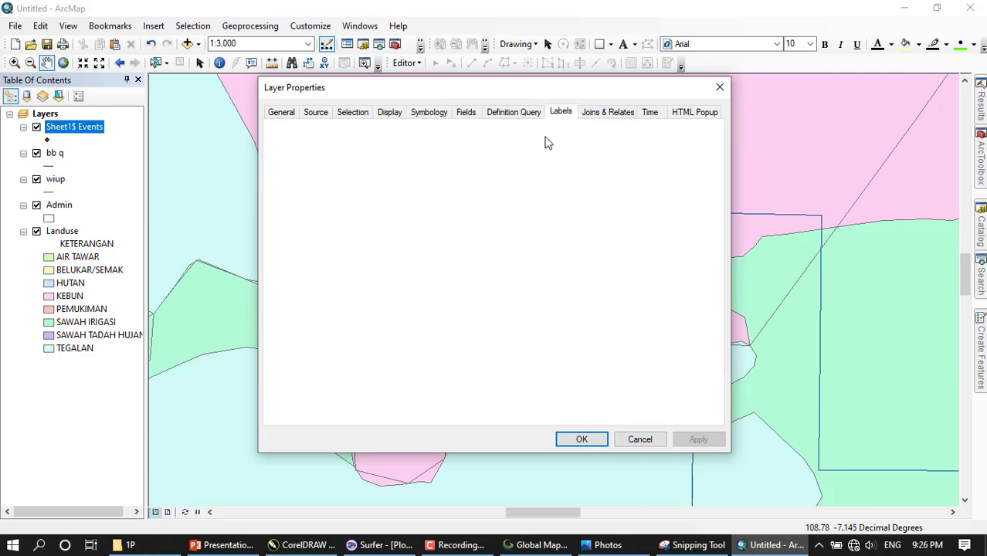